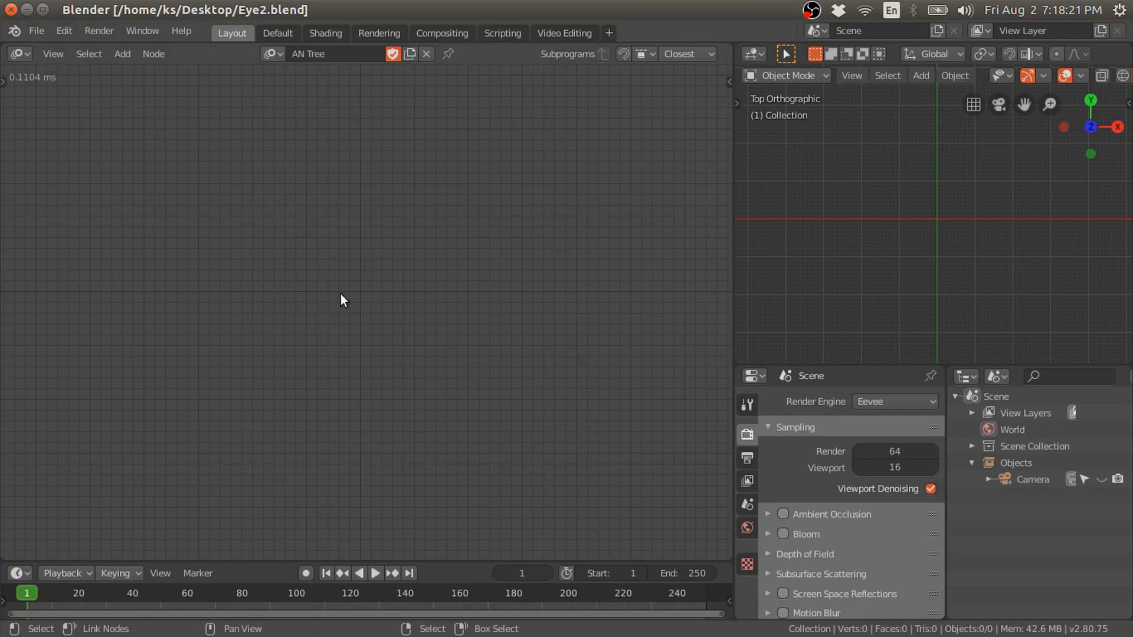
- Add a Bezier circle at the origin and enlarge the 3D viewport to full size
key(shift+a)
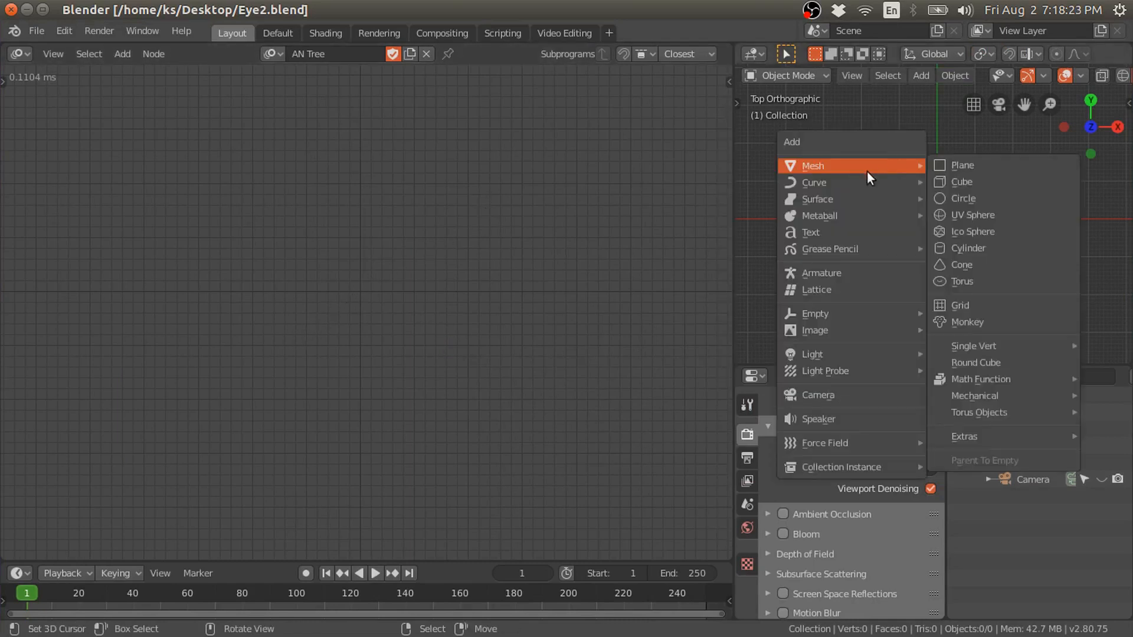
mouse_move(830, 180)
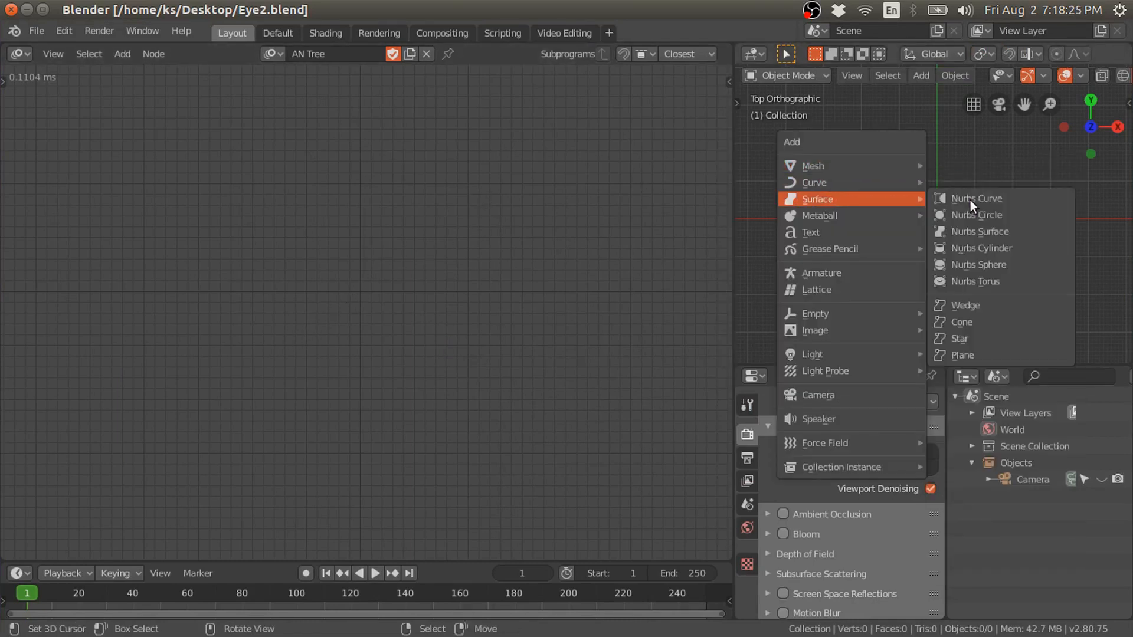
mouse_move(886, 184)
click(943, 196)
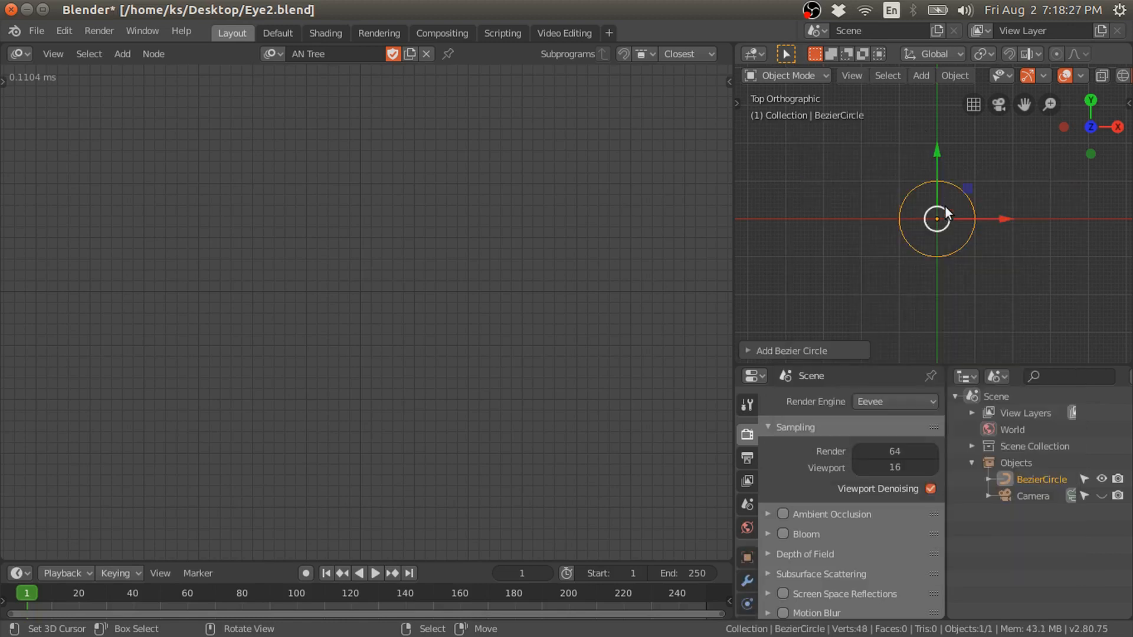
scroll(967, 249, up, 2)
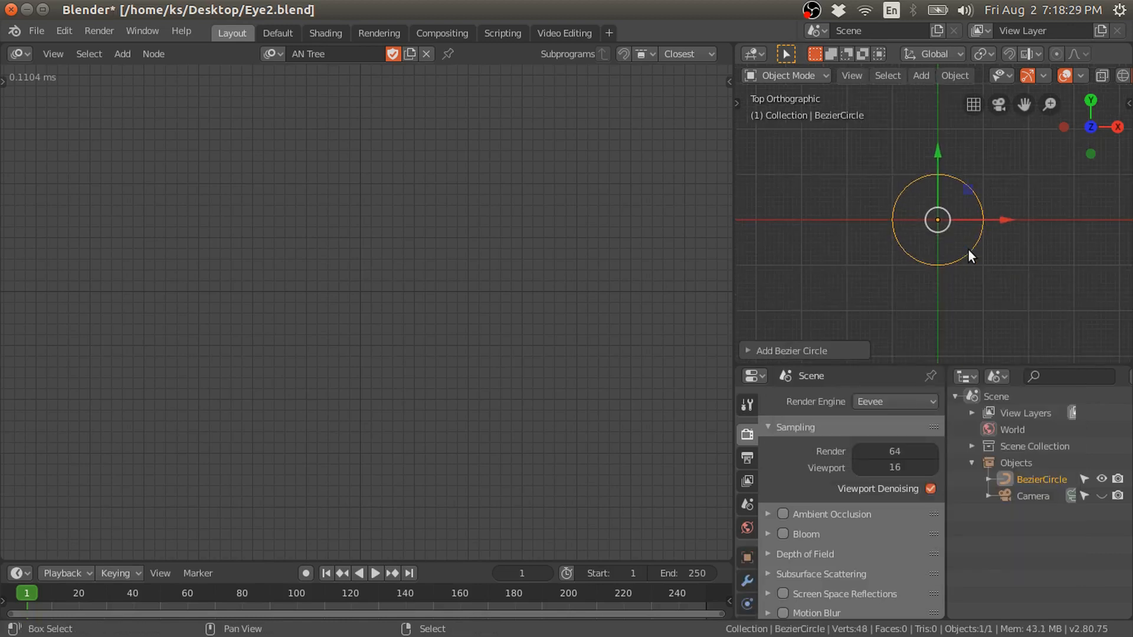
key(shift+space)
key(ctrl+space)
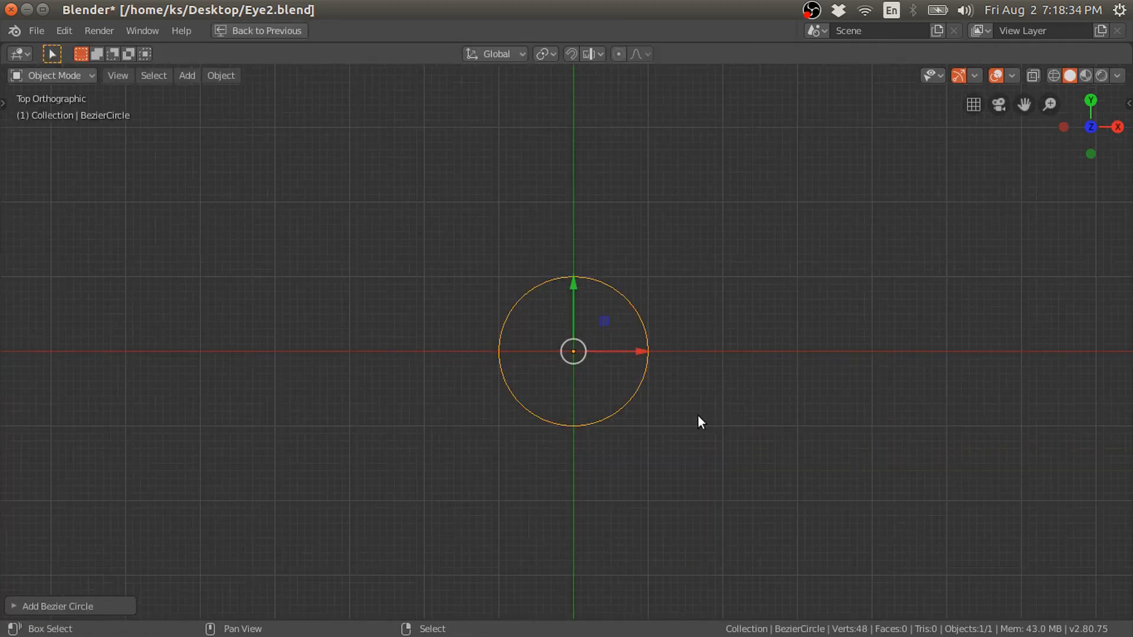
- Duplicate the Bezier circle in place and scale the copy slightly larger than the original
key(shift+d)
key(Escape)
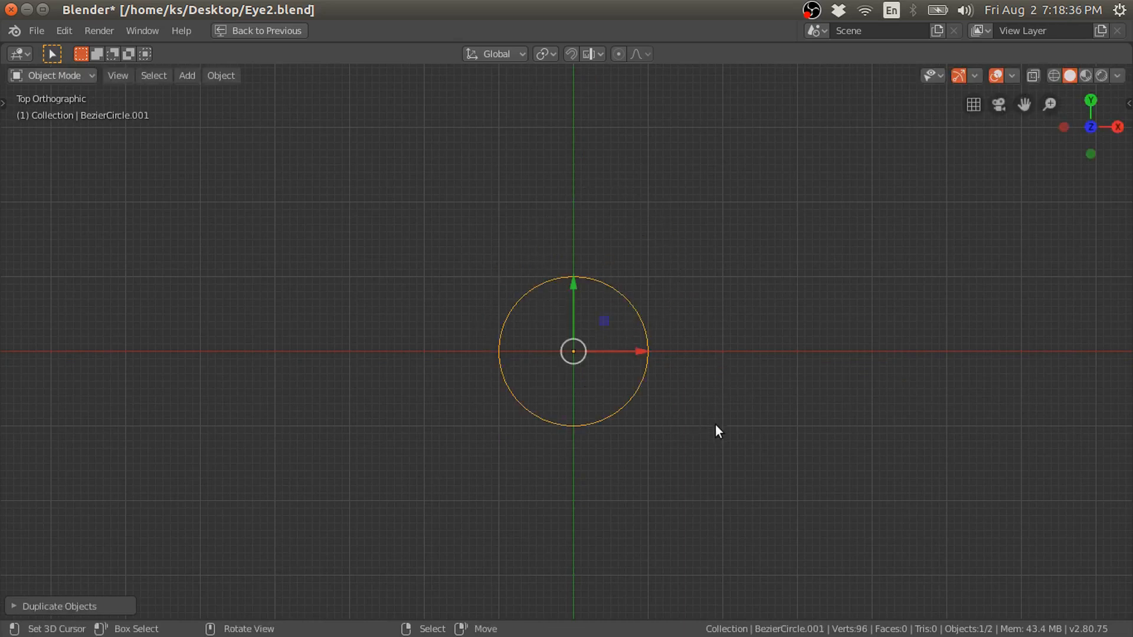
key(s)
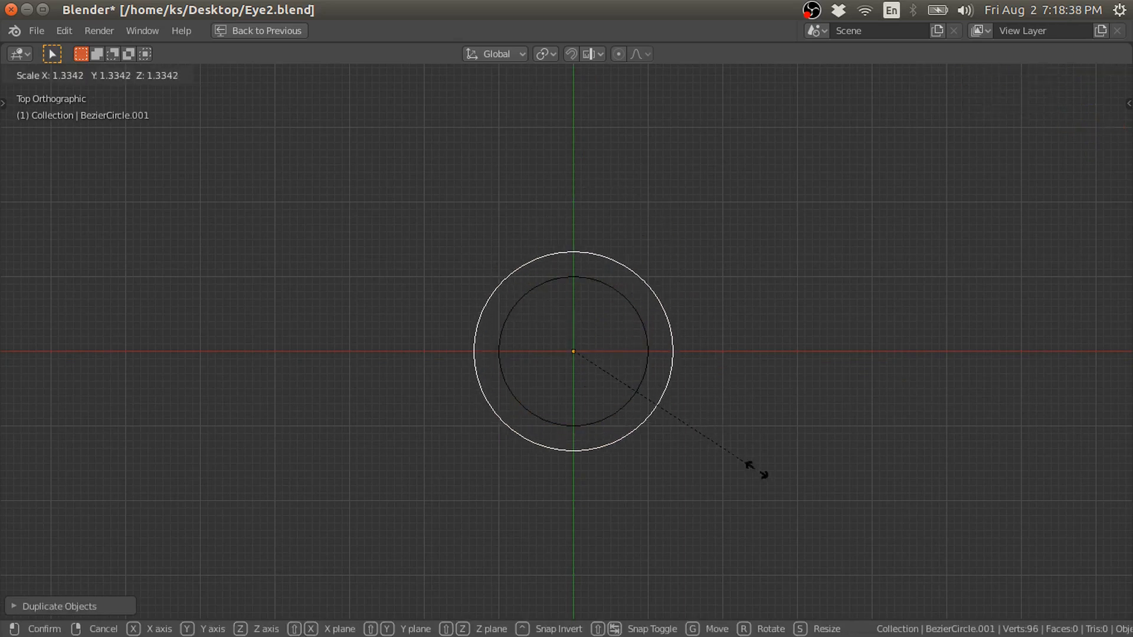
click(731, 453)
- Duplicate the second circle in place and scale the copy to nearly twice the first circle's radius
key(shift+d)
key(Escape)
key(s)
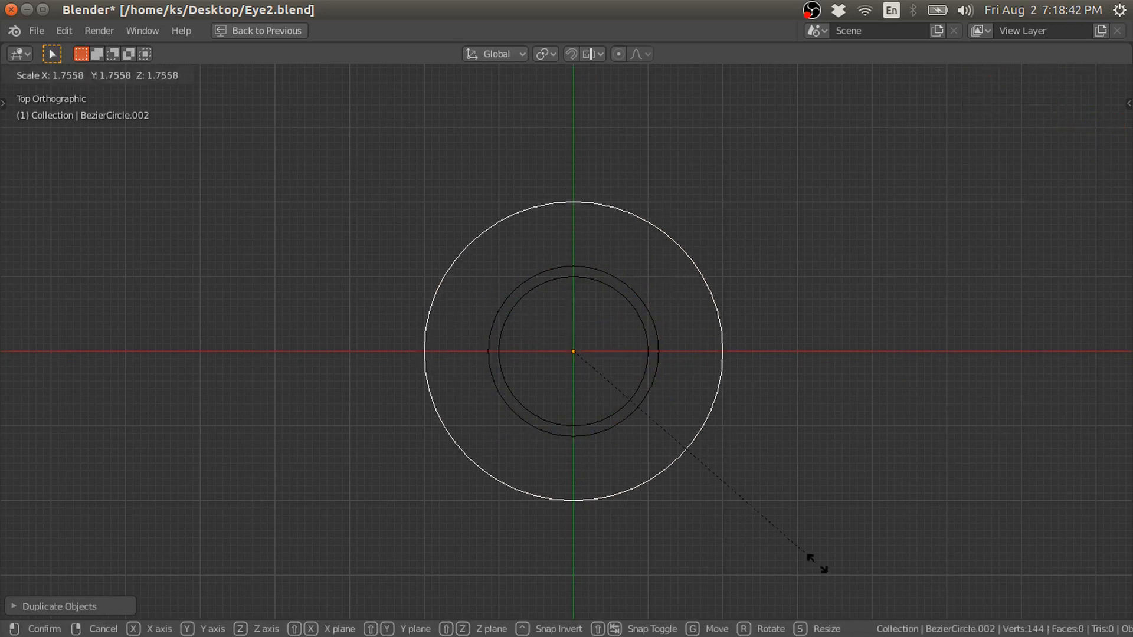
click(801, 549)
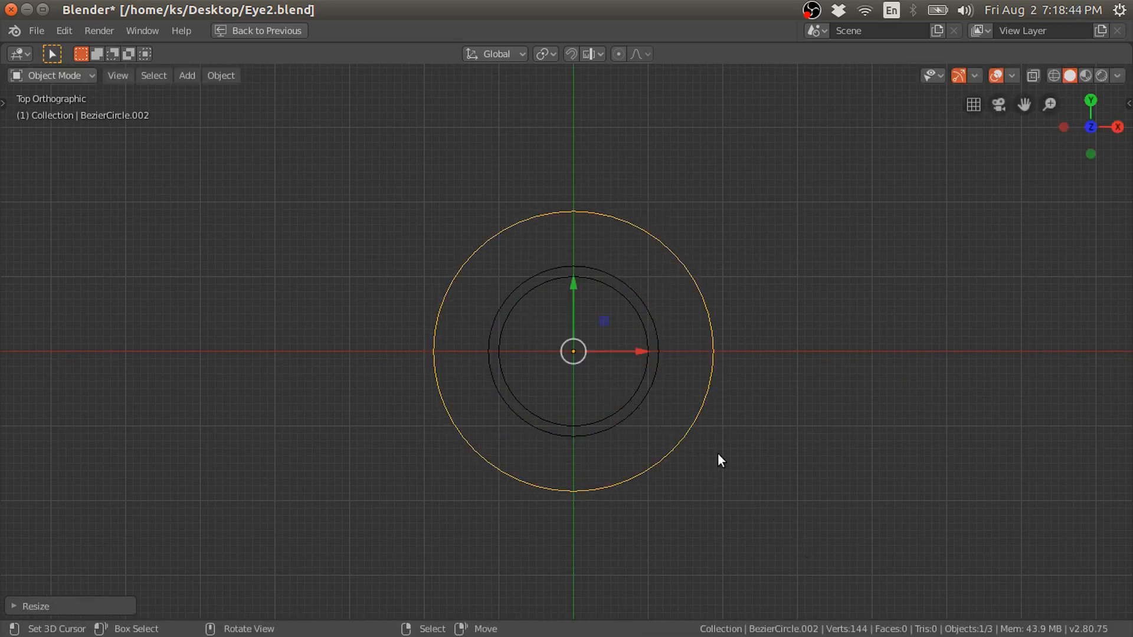
- Duplicate the third circle in place and scale it to about three times the first circle's radius as the outermost ring
key(shift+d)
key(Escape)
key(s)
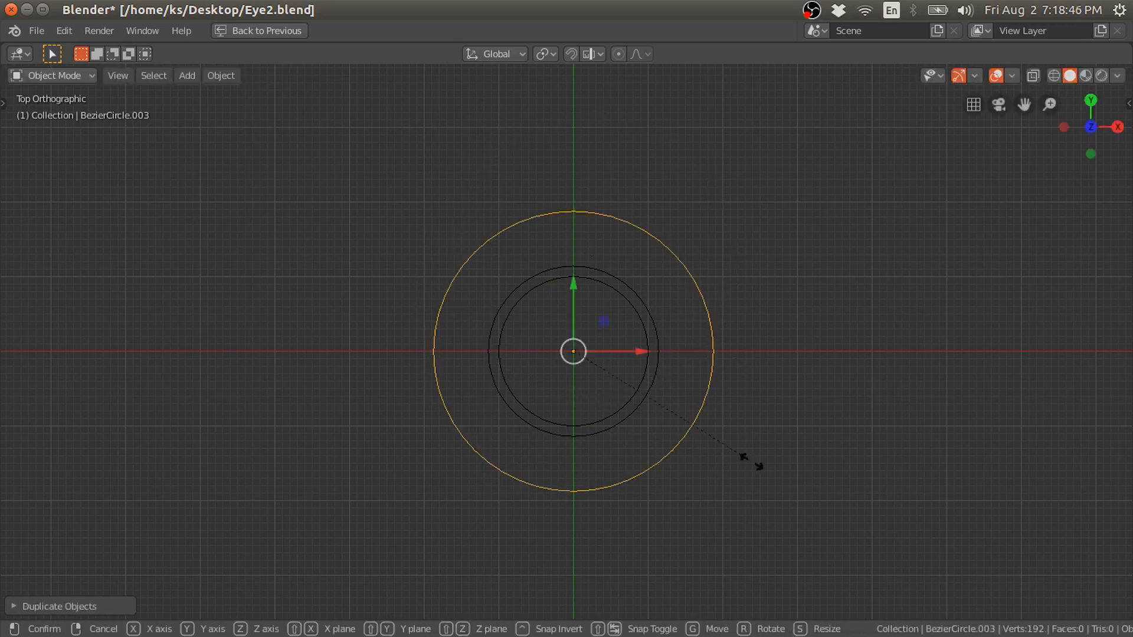
click(832, 554)
middle_drag(831, 553, 713, 319)
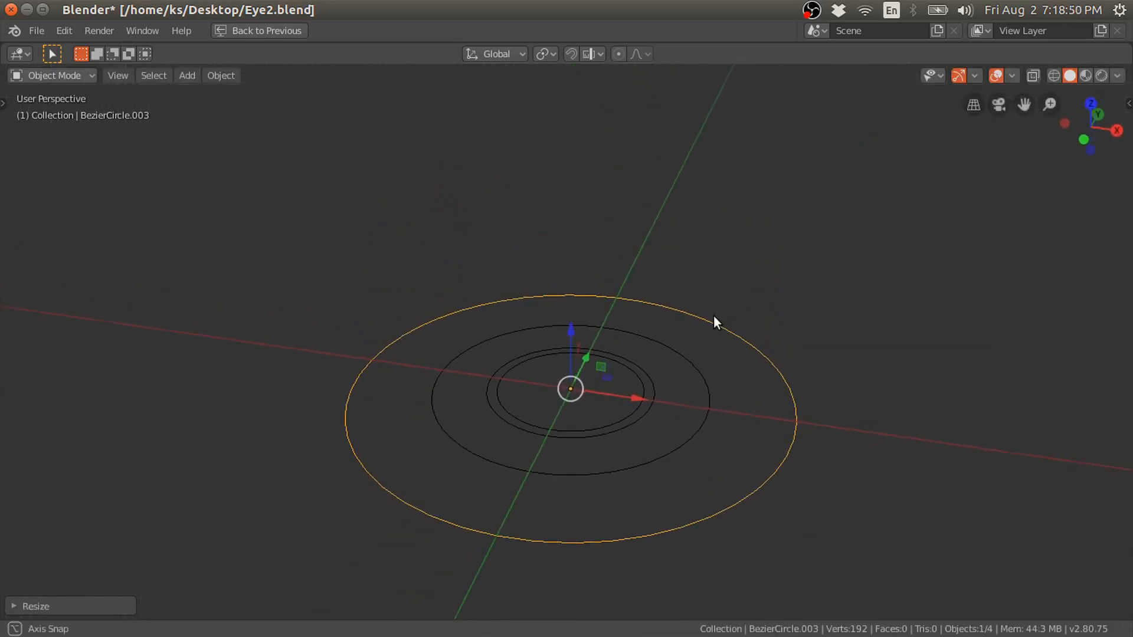
key(KP_7)
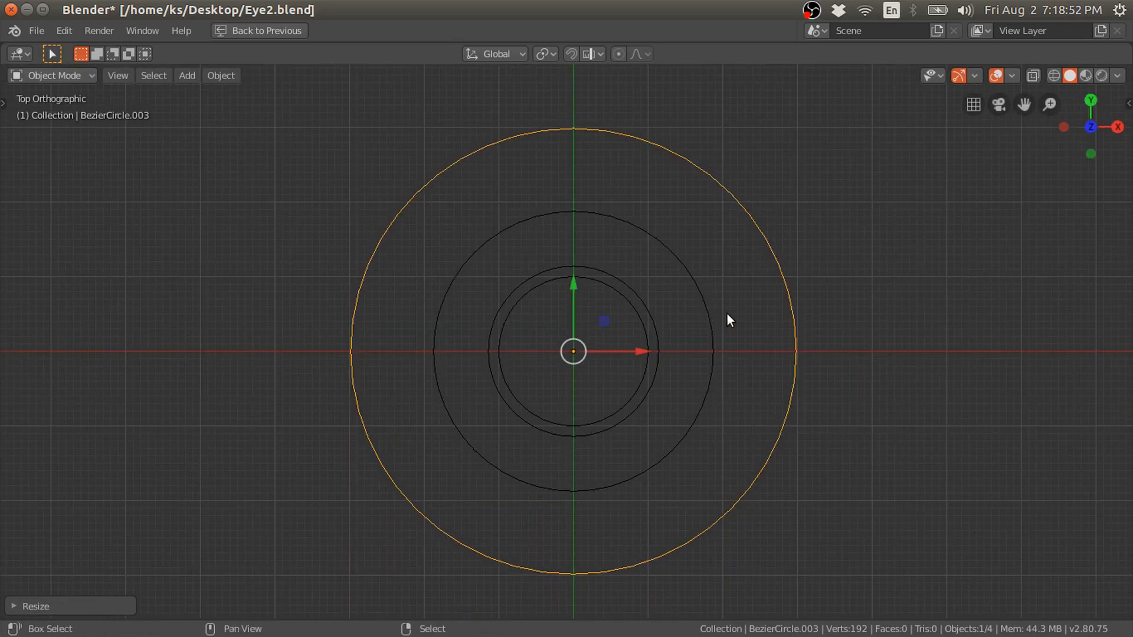
- Restore the split layout and select all four concentric circles, from the innermost to the outermost
key(ctrl+space)
scroll(948, 267, up, 2)
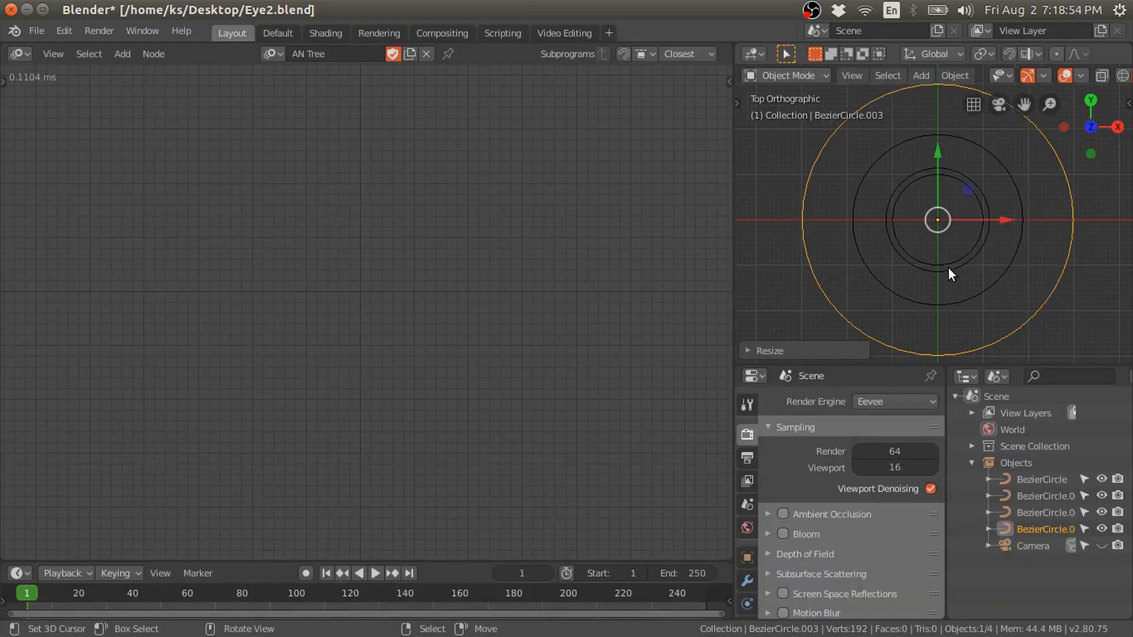
click(954, 259)
shift+click(963, 270)
shift+click(978, 296)
shift+click(1011, 334)
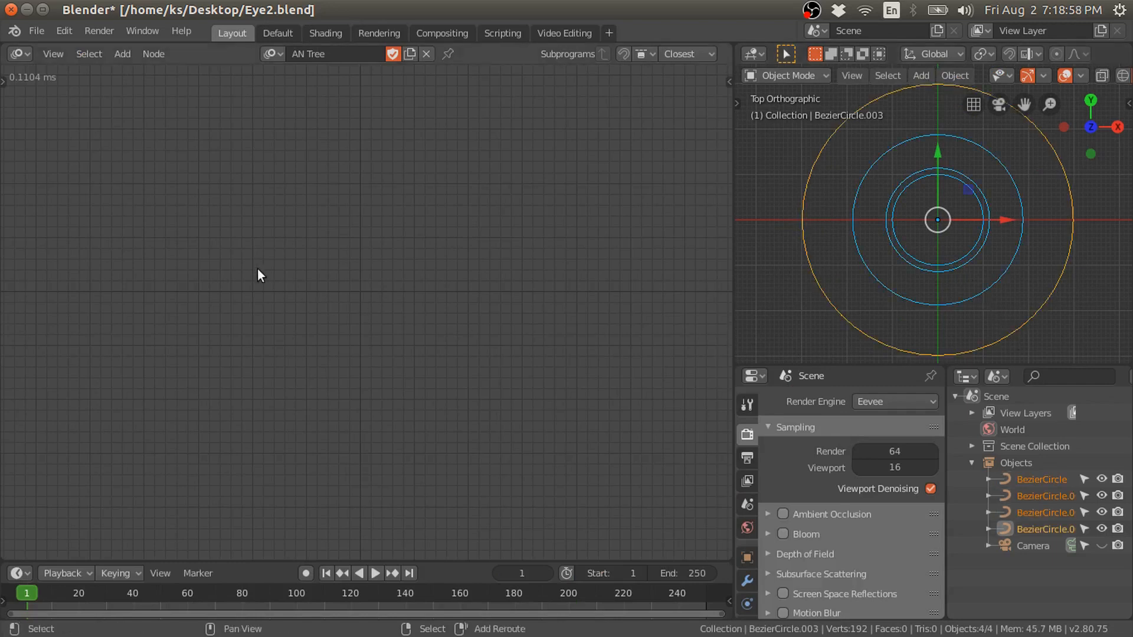
- Add a Loft Splines node to the empty Animation Nodes tree
key(shift+a)
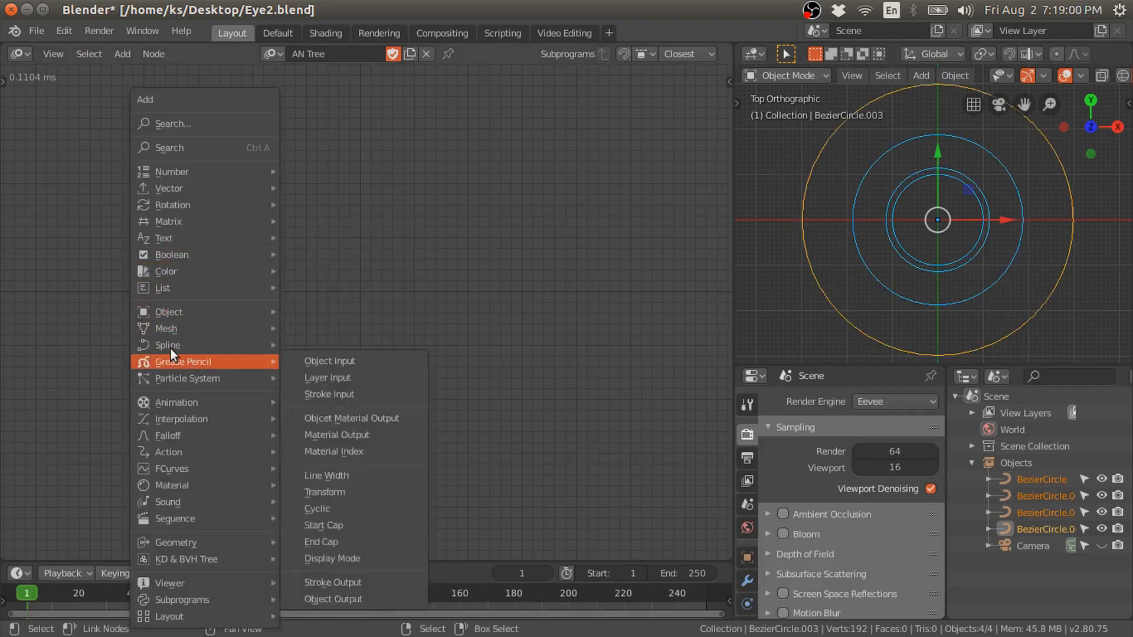
mouse_move(162, 343)
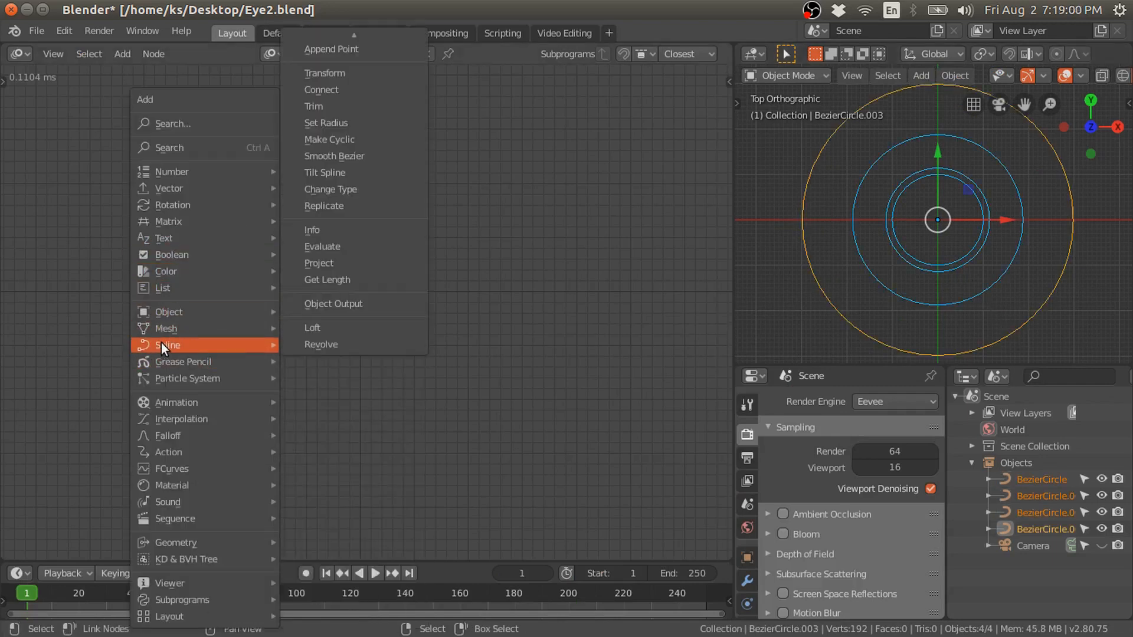
click(320, 328)
click(327, 260)
scroll(330, 270, up, 3)
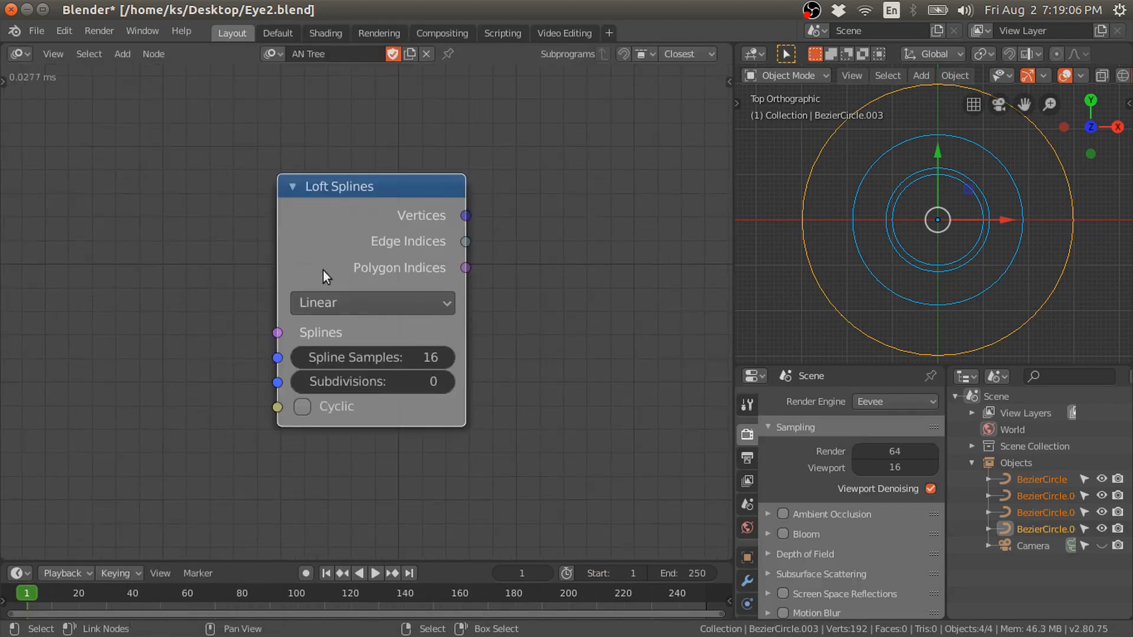
drag(276, 334, 207, 182)
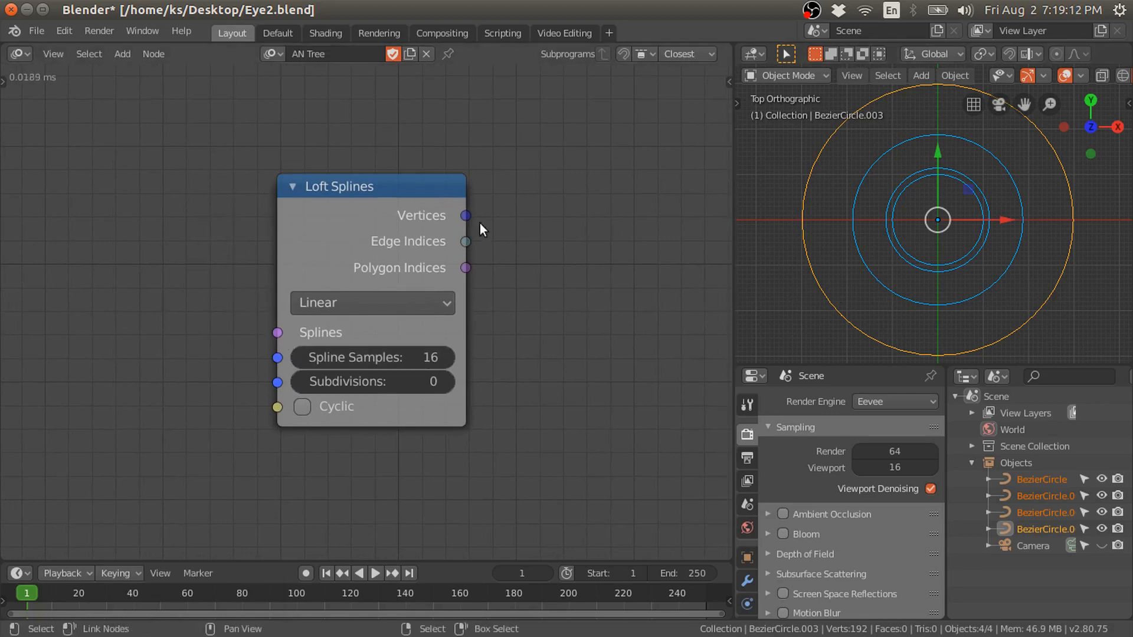
drag(465, 216, 479, 229)
drag(553, 202, 553, 201)
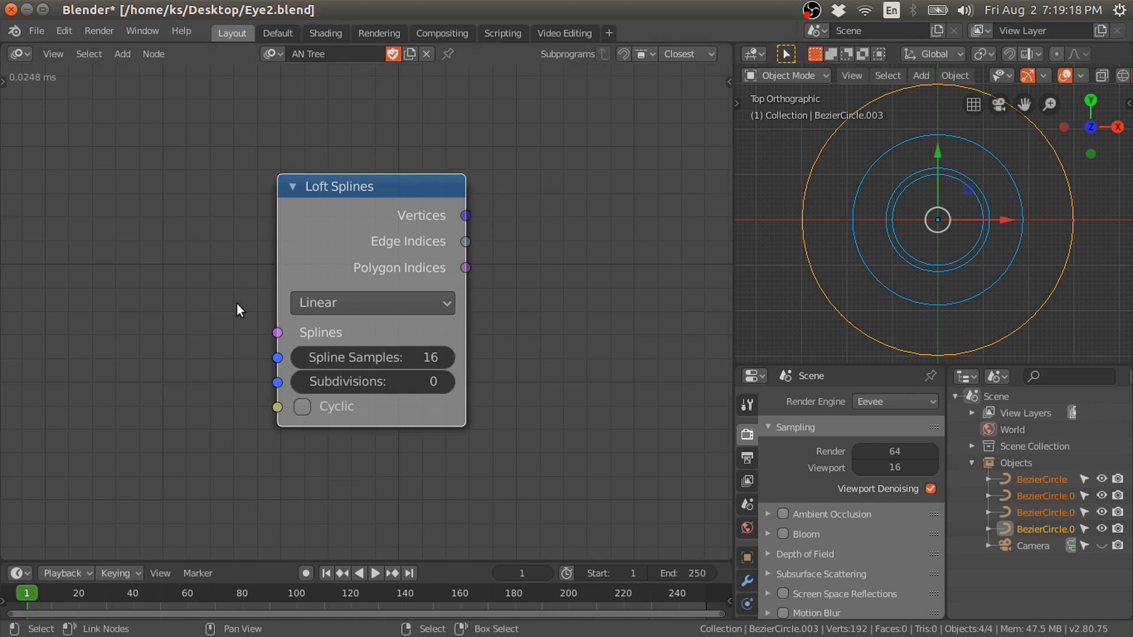
- Add a Create Spline List node in front of the Loft Splines node
key(shift+a)
mouse_move(34, 230)
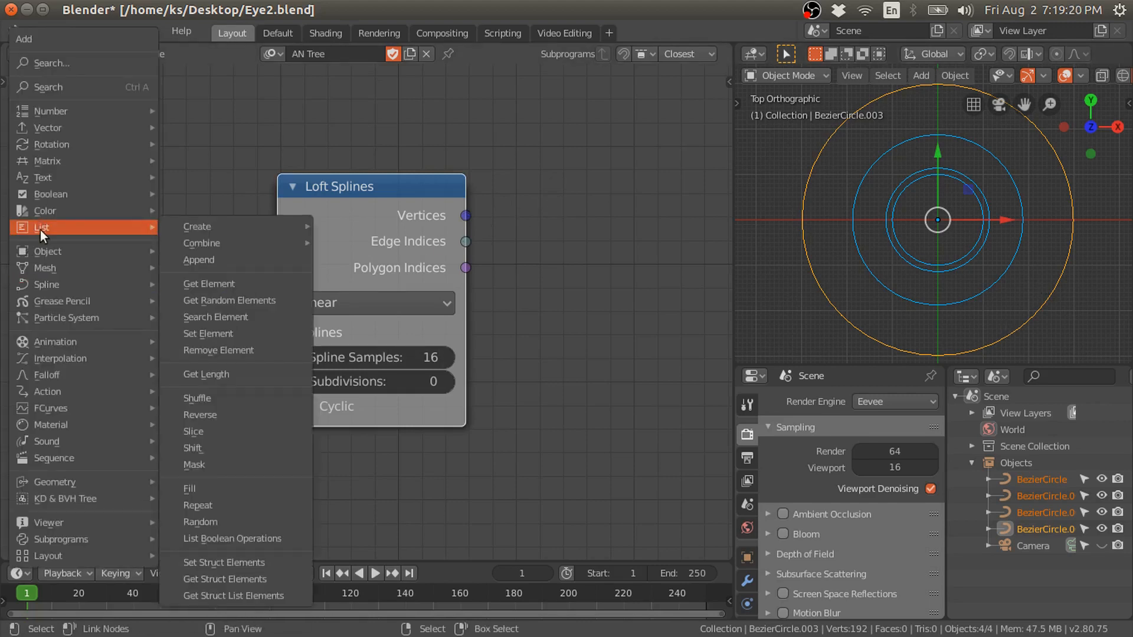
mouse_move(211, 247)
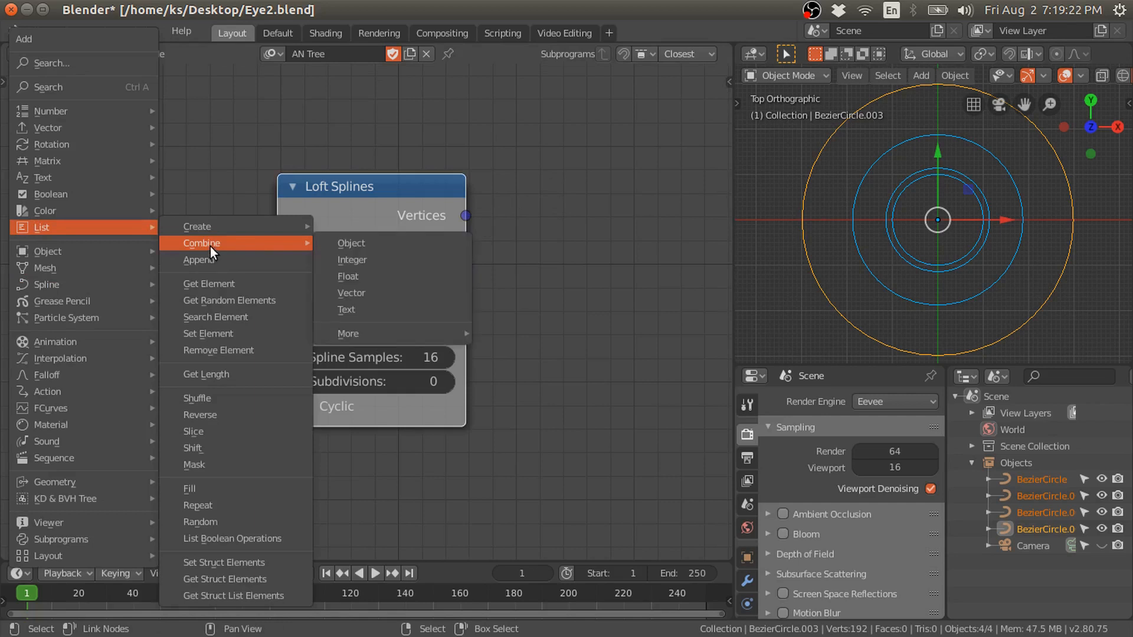
mouse_move(266, 227)
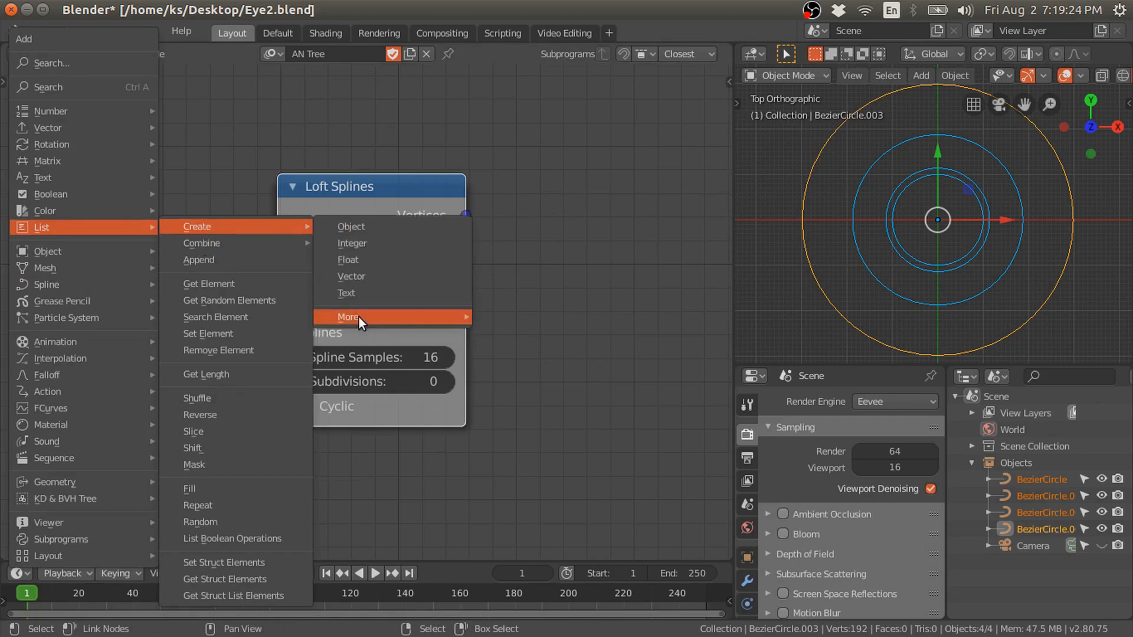
mouse_move(358, 316)
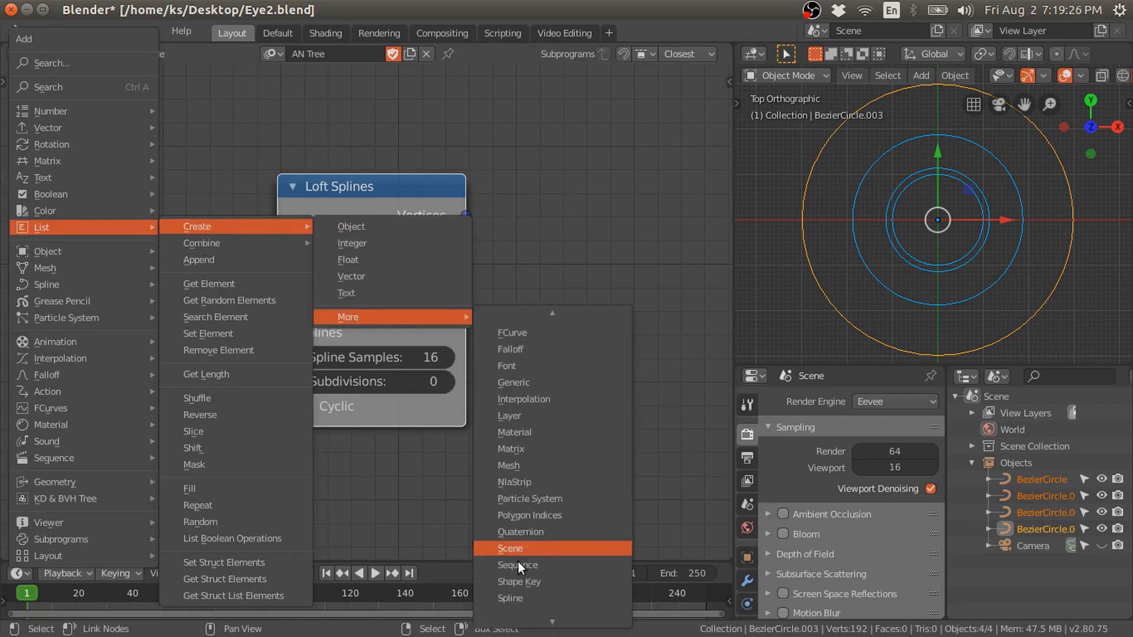
click(519, 600)
click(133, 269)
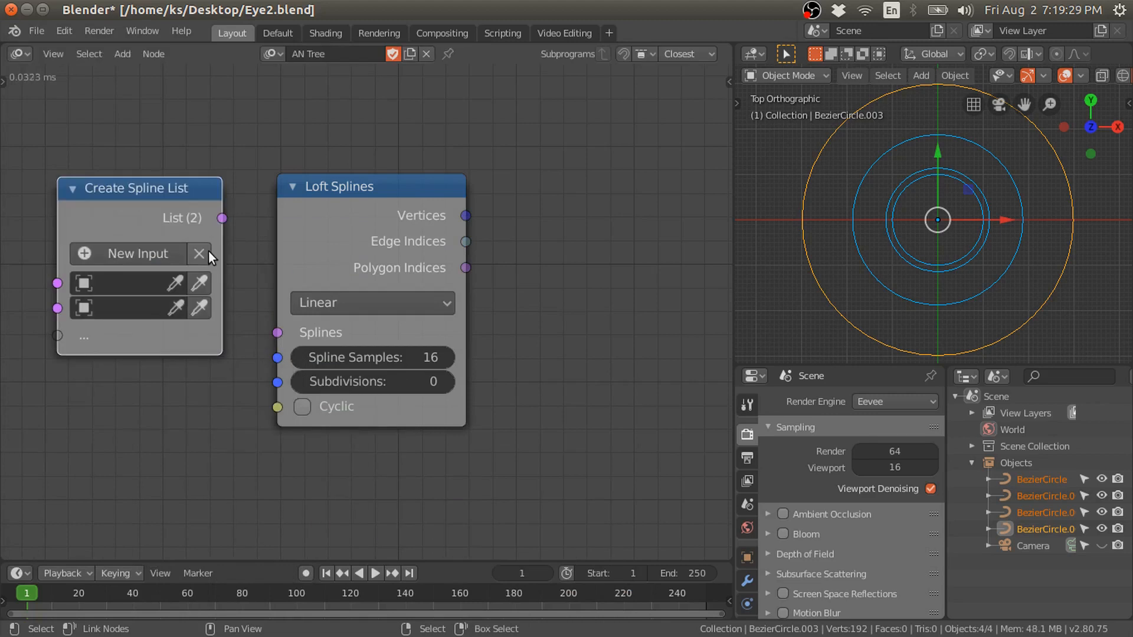
- Remove the default empty inputs from the Create Spline List node and fill it from the four selected circles
click(197, 254)
click(197, 255)
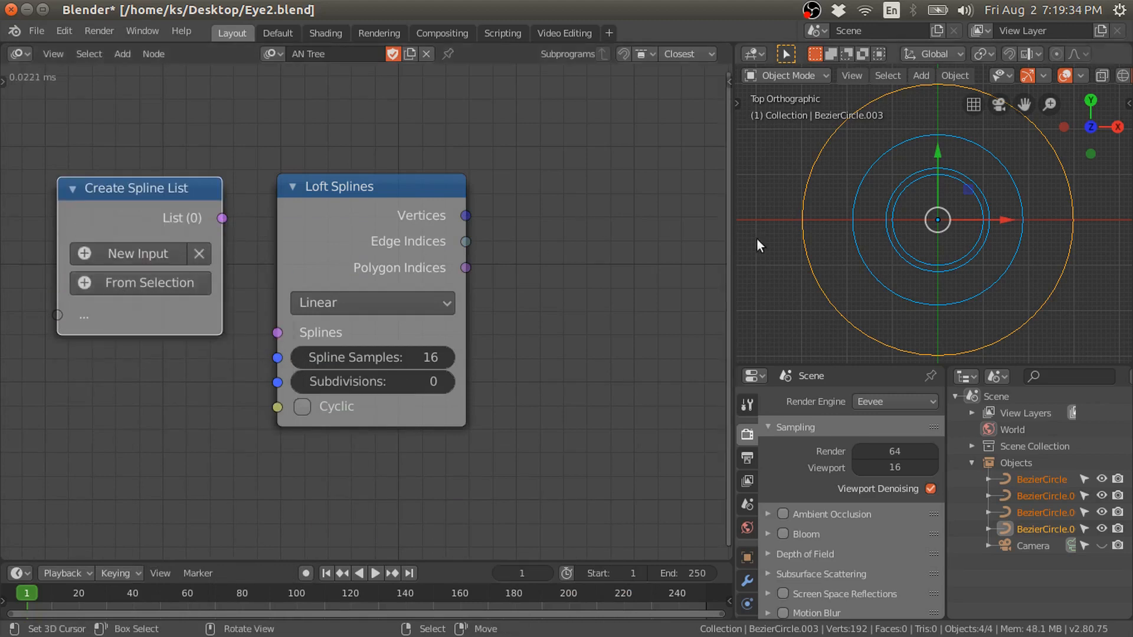
click(140, 284)
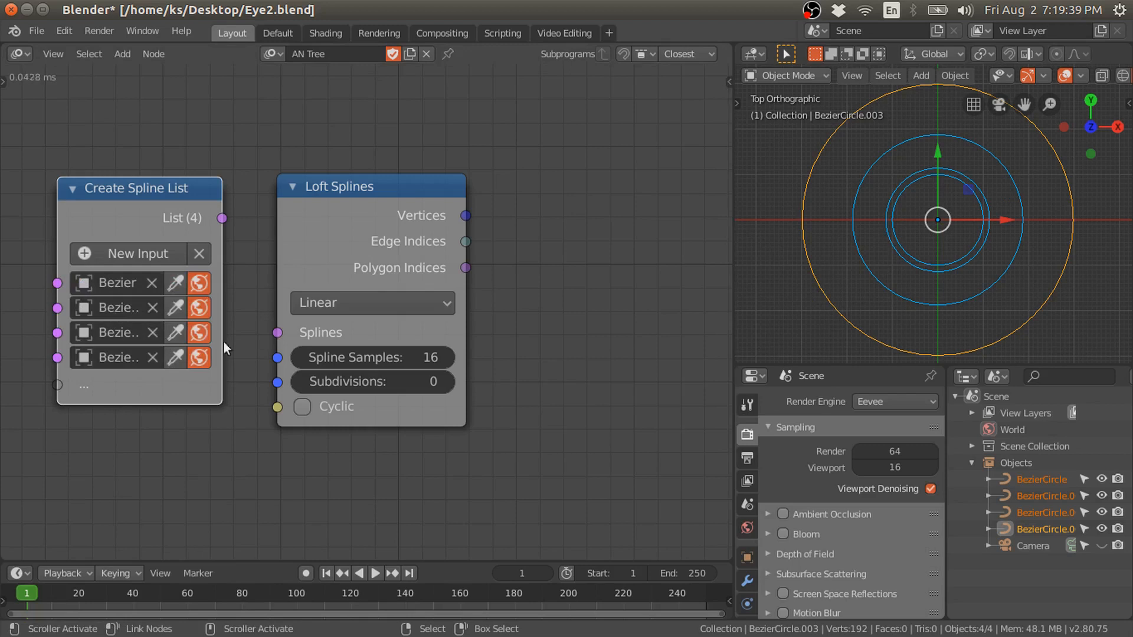
- Connect the Create Spline List node's list output to the Splines input of the Loft Splines node
drag(222, 254, 279, 254)
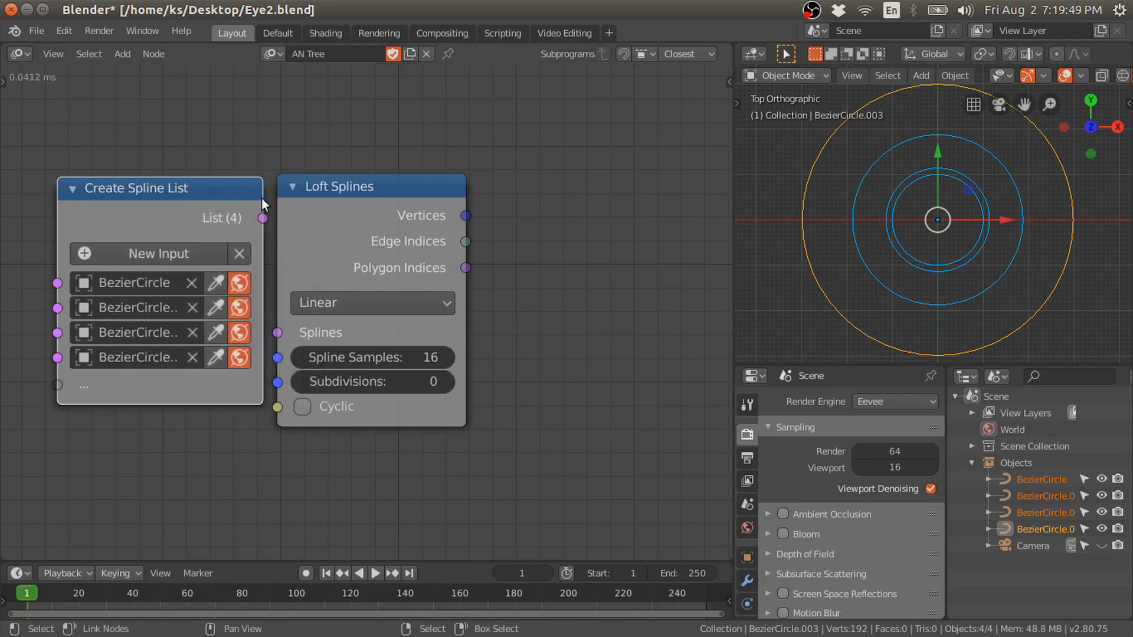
drag(261, 200, 300, 328)
mouse_move(328, 213)
mouse_down()
mouse_move(324, 224)
mouse_move(313, 214)
mouse_up()
- Add a Combine Mesh node and link the loft's vertices, edge indices and polygon indices to its matching inputs
middle_drag(382, 217, 270, 217)
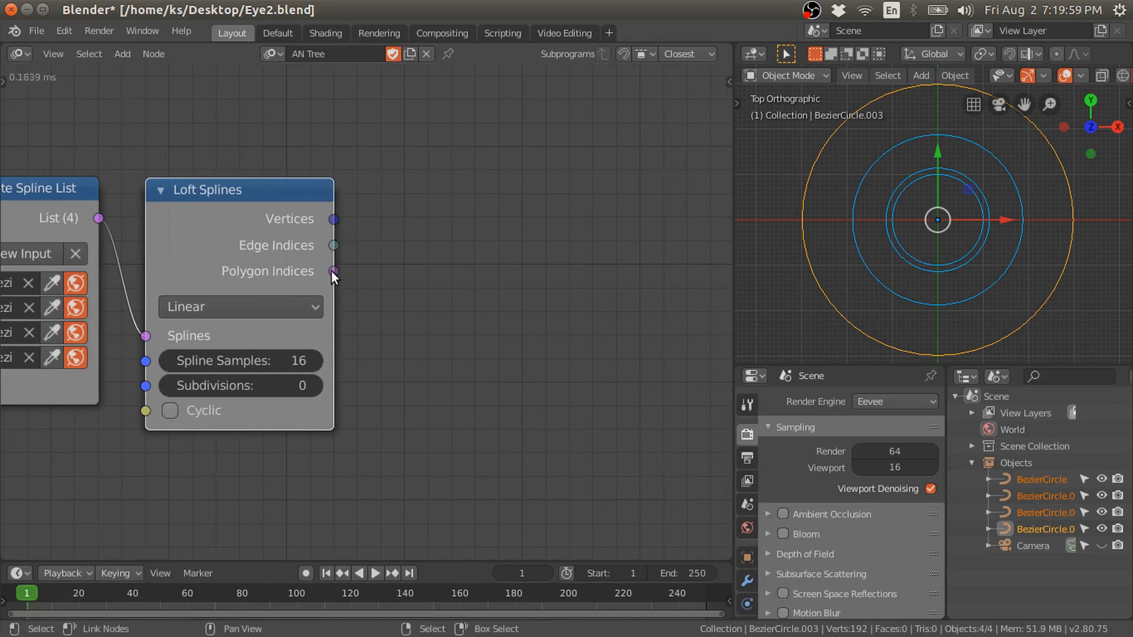
key(shift+a)
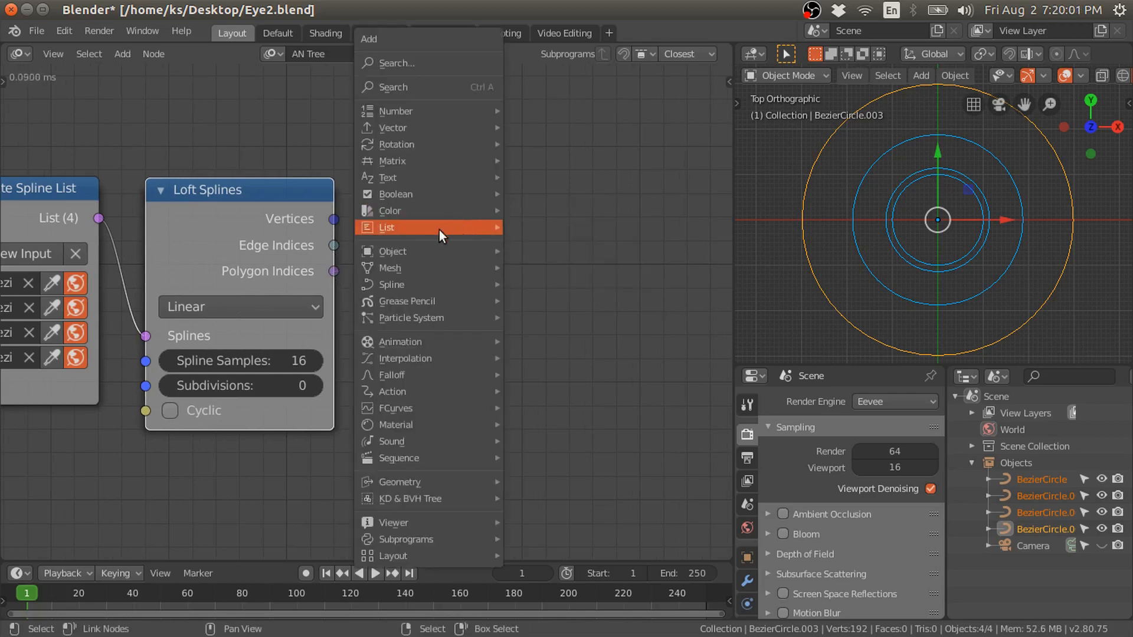
mouse_move(392, 266)
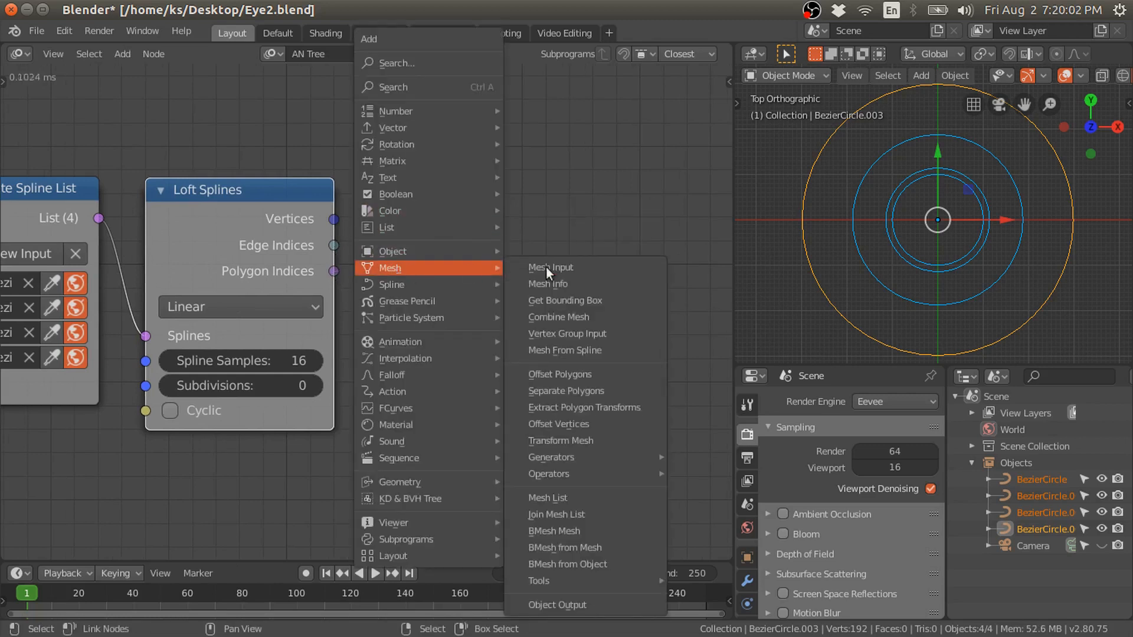
click(542, 317)
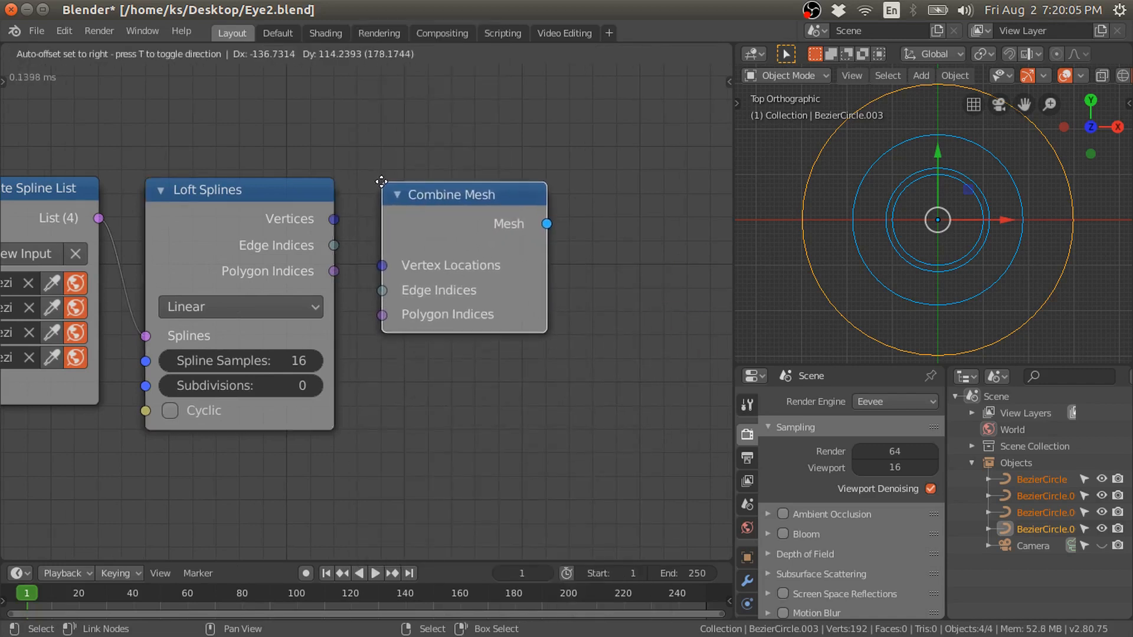
click(382, 182)
drag(328, 221, 396, 267)
click(470, 189)
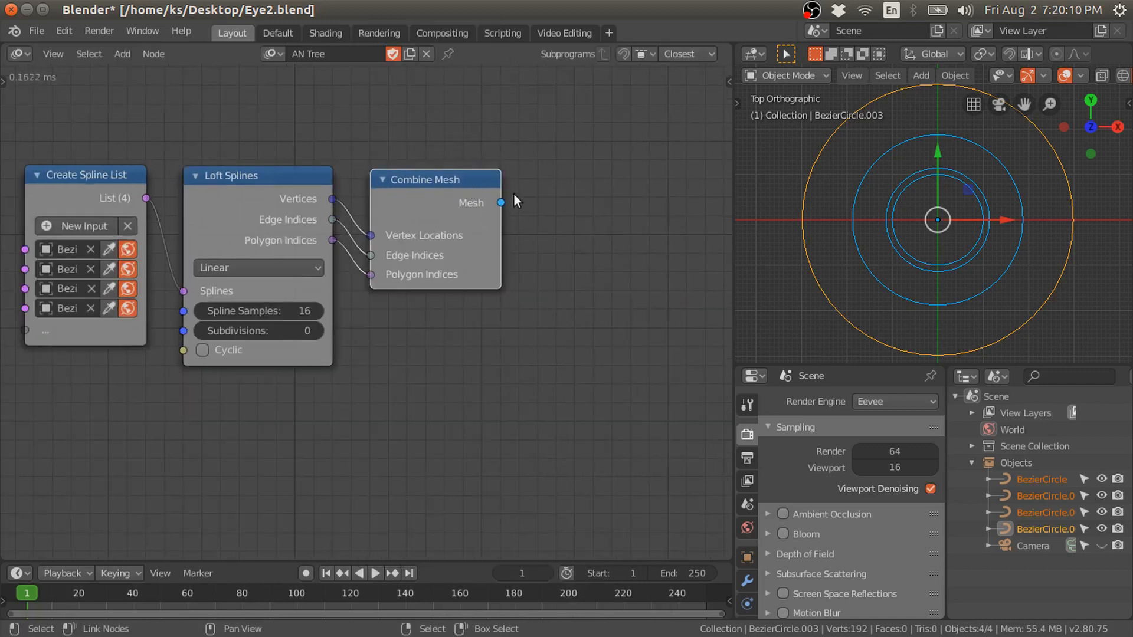
- Output the combined mesh to a newly created target object through a Mesh Object Output node
key(shift+a)
mouse_move(528, 263)
click(611, 603)
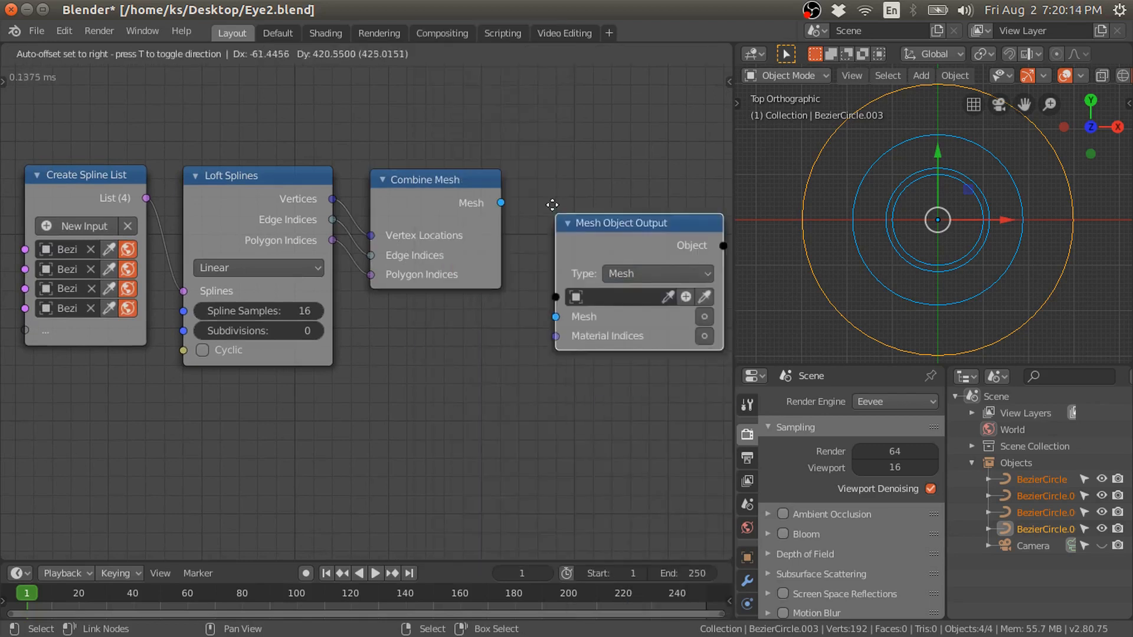
click(537, 160)
drag(501, 202, 541, 272)
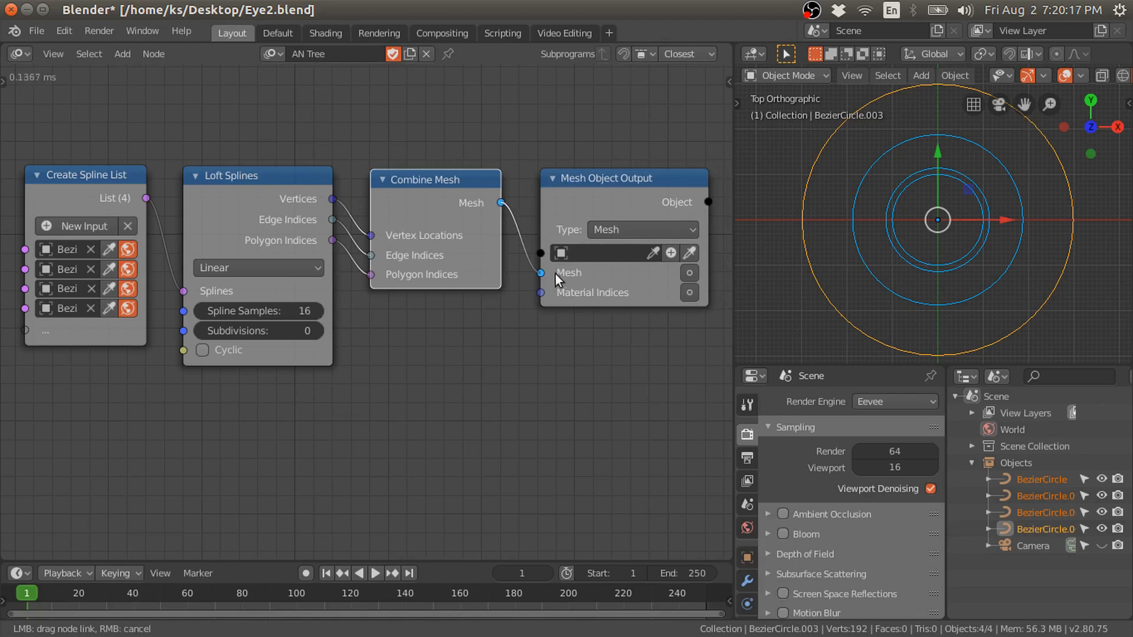
click(663, 252)
middle_drag(992, 302, 812, 232)
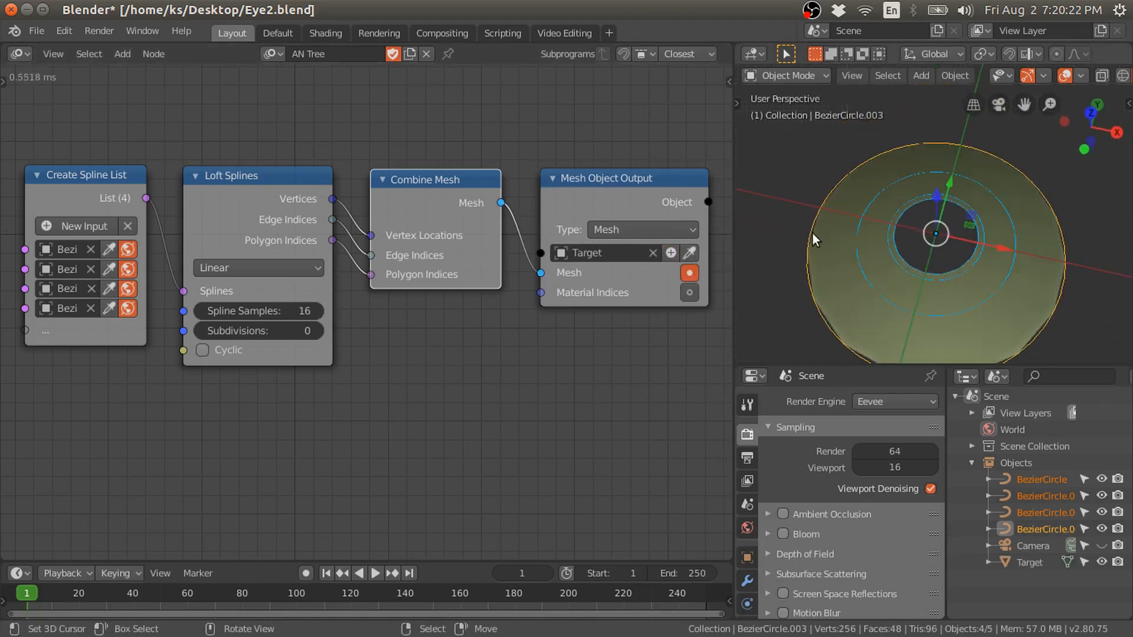
- Examine the Target mesh's topology from the top in Edit Mode
click(853, 295)
key(KP_7)
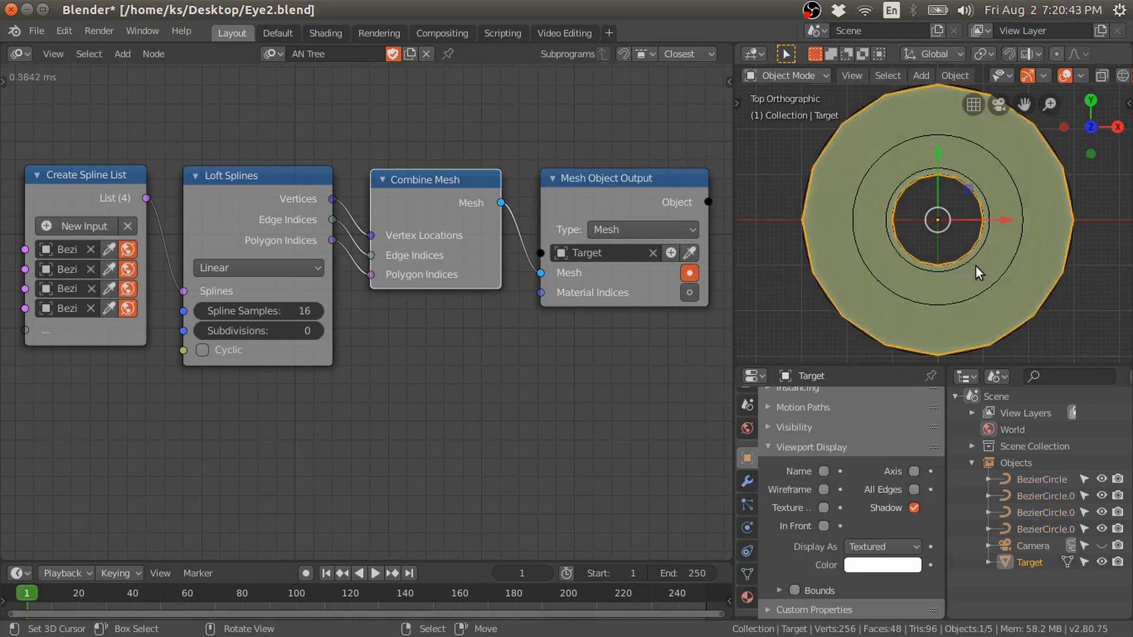
key(Tab)
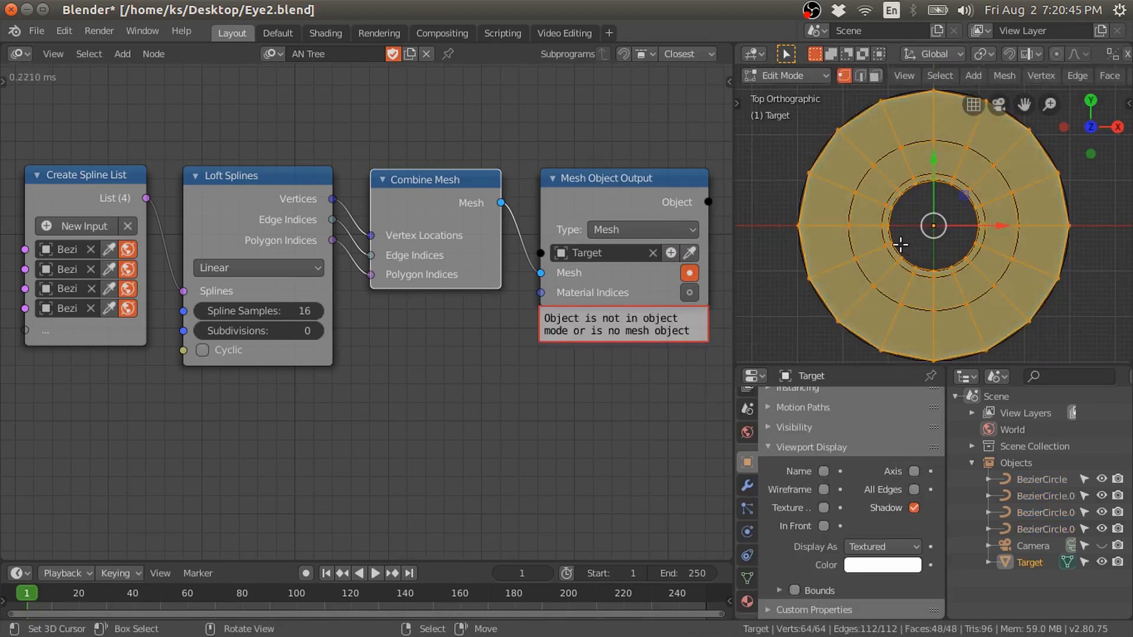
scroll(899, 245, up, 2)
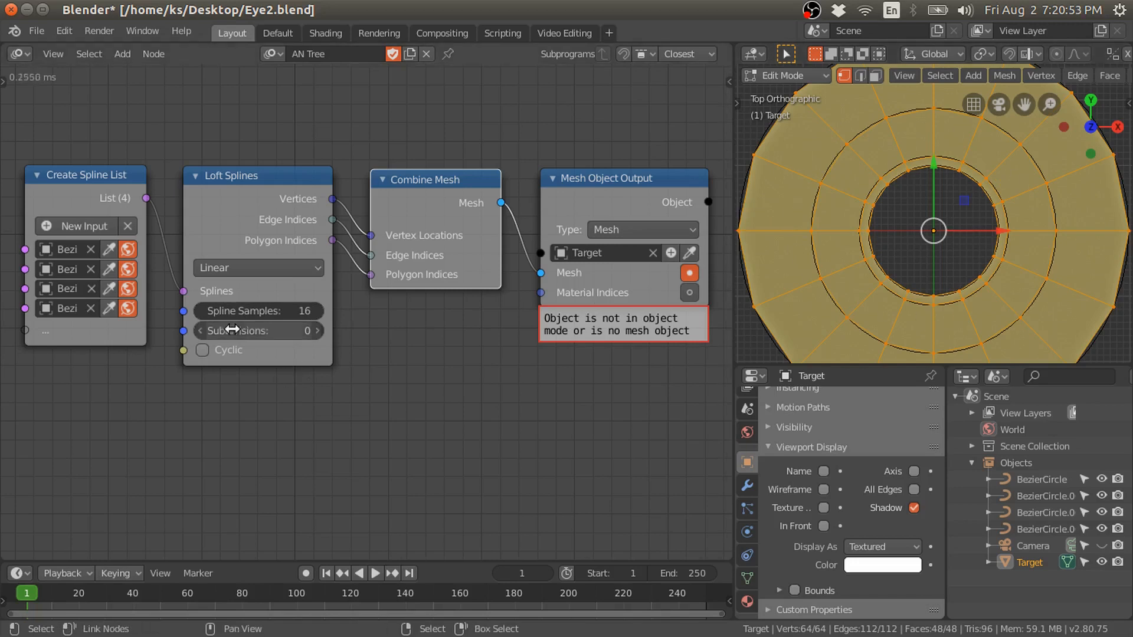
key(Tab)
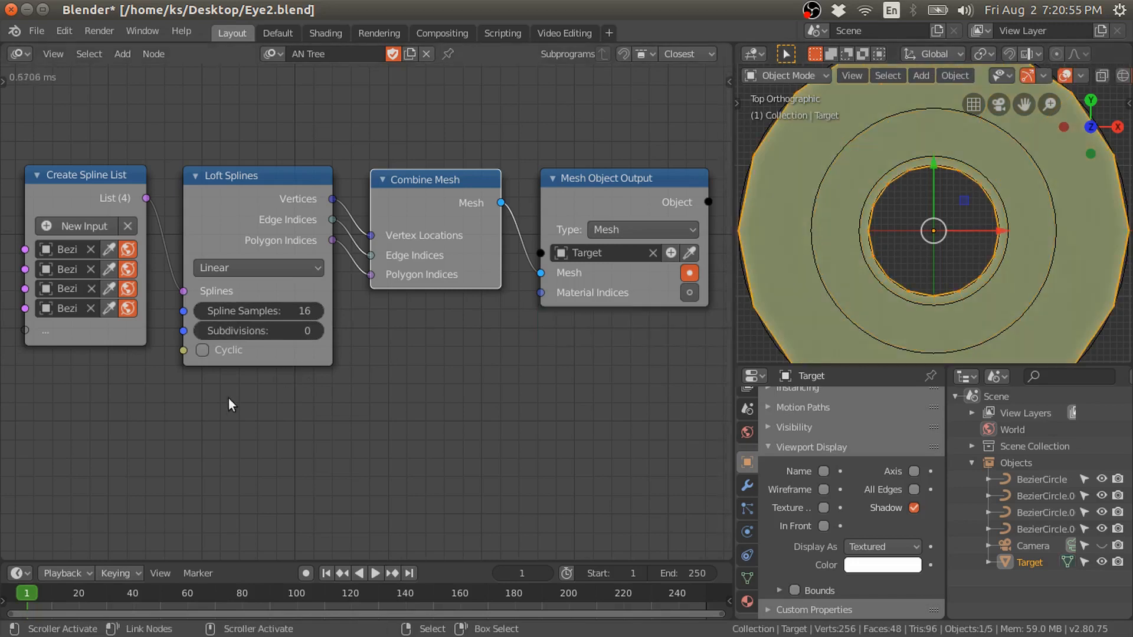
- Set the Loft Splines subdivisions to 2 and check the resulting mesh in Edit Mode and from the side
click(317, 331)
click(317, 330)
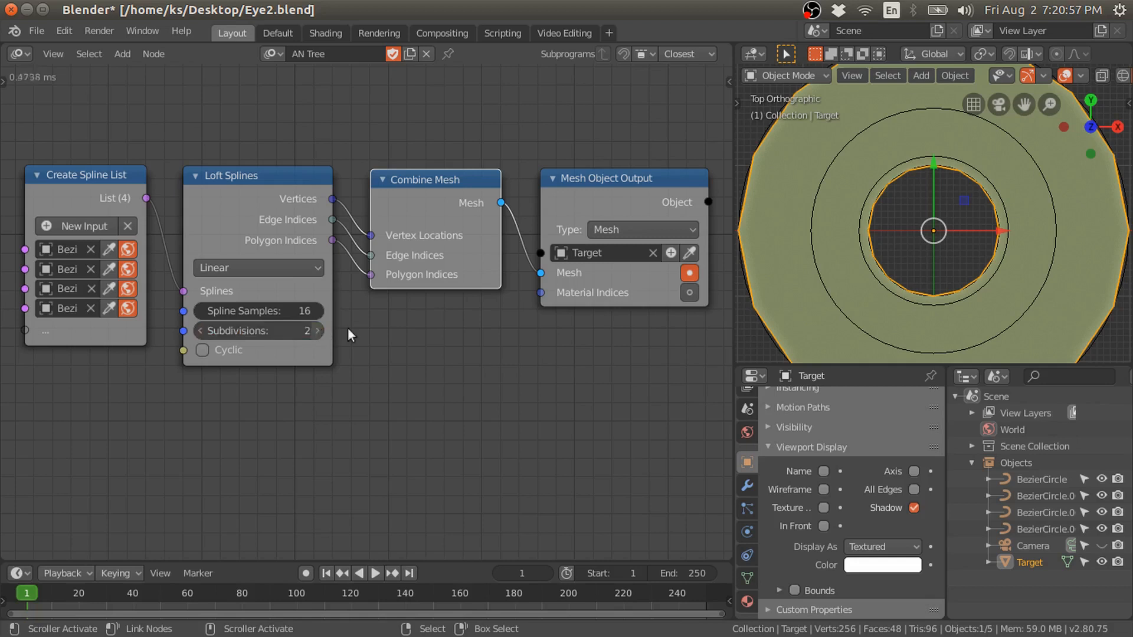
key(Tab)
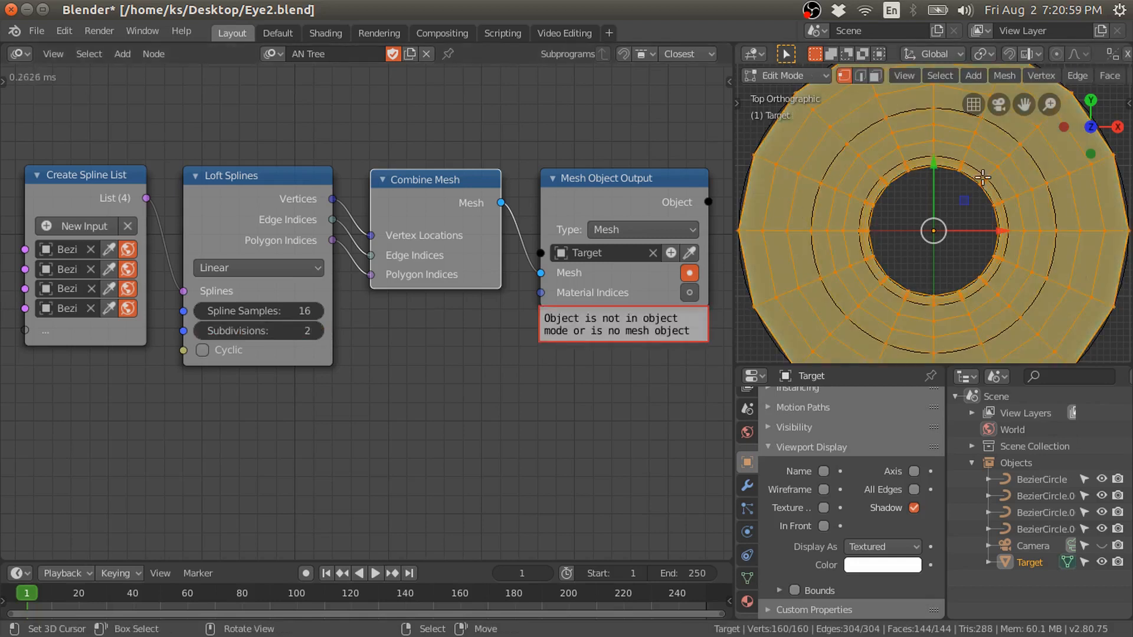
key(Tab)
middle_drag(882, 219, 929, 122)
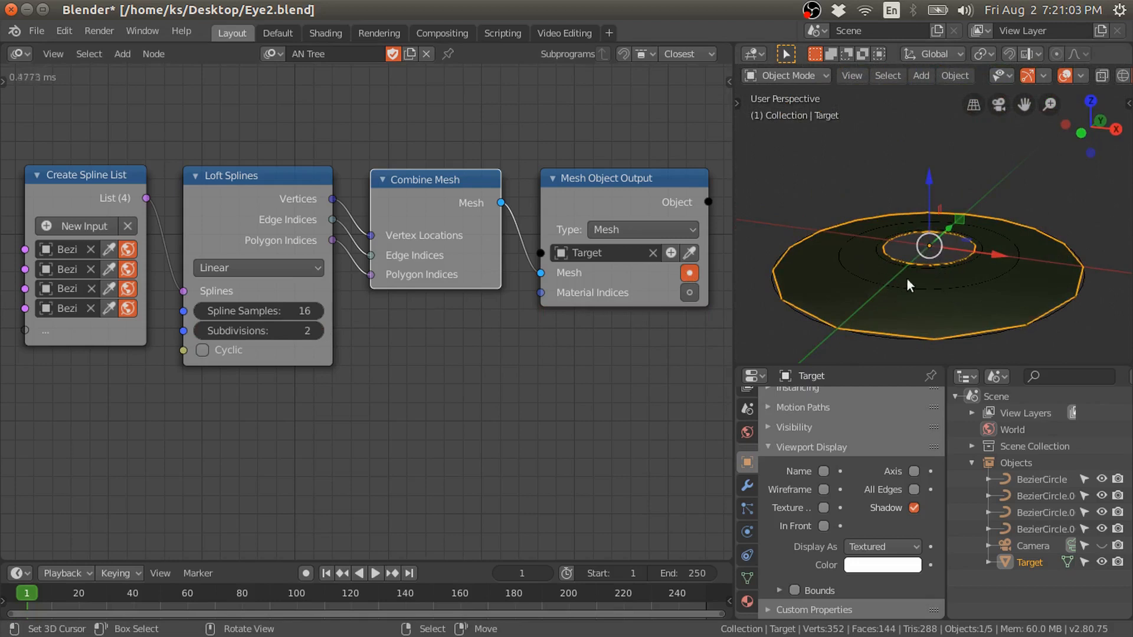
middle_drag(901, 291, 905, 261)
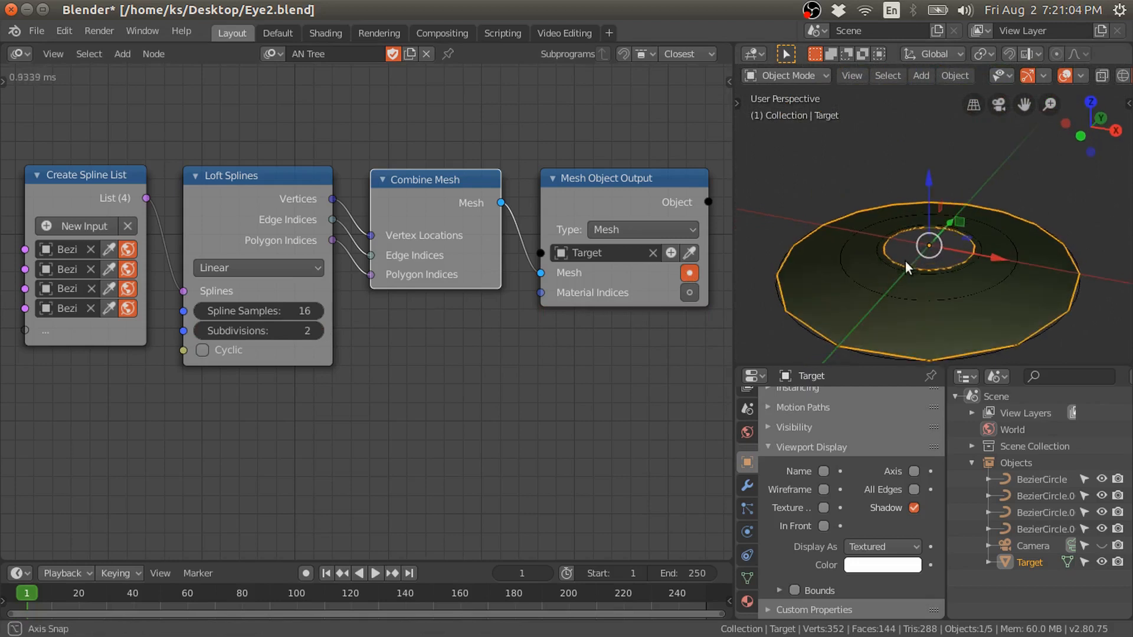
click(939, 297)
click(943, 313)
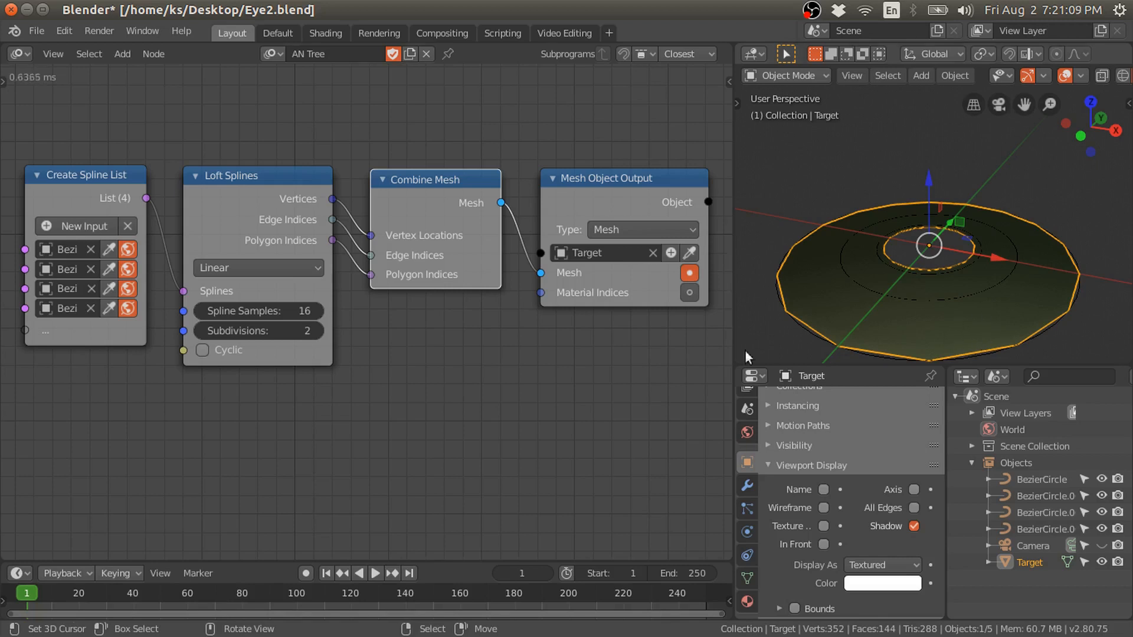
- Set the Loft Splines node's subdivisions to 1 and its spline samples to 32
click(201, 329)
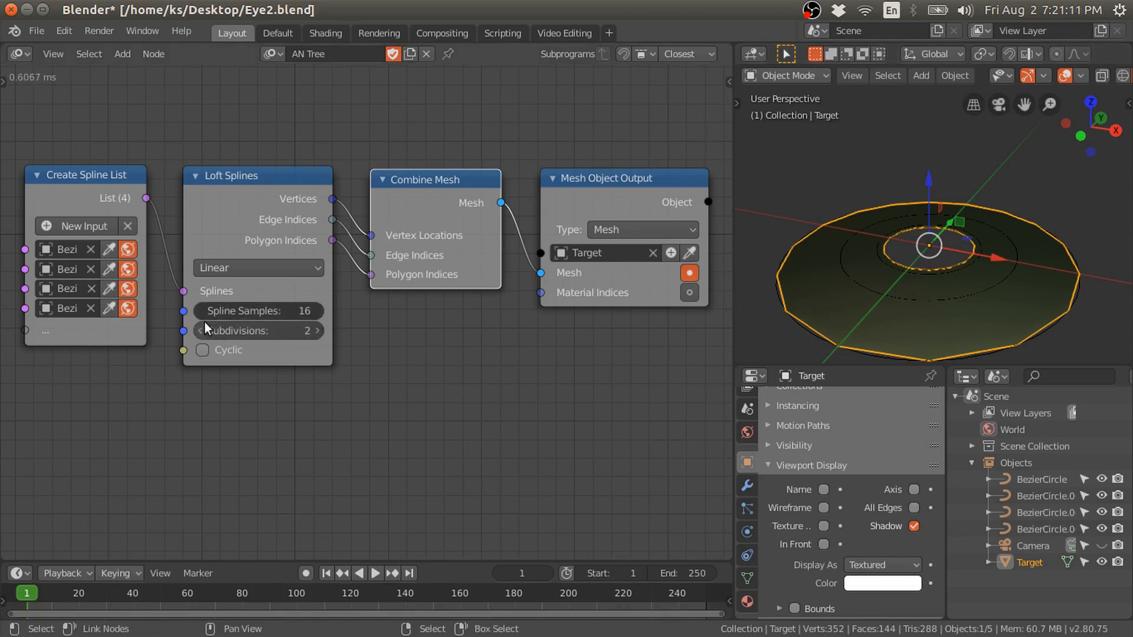
click(255, 312)
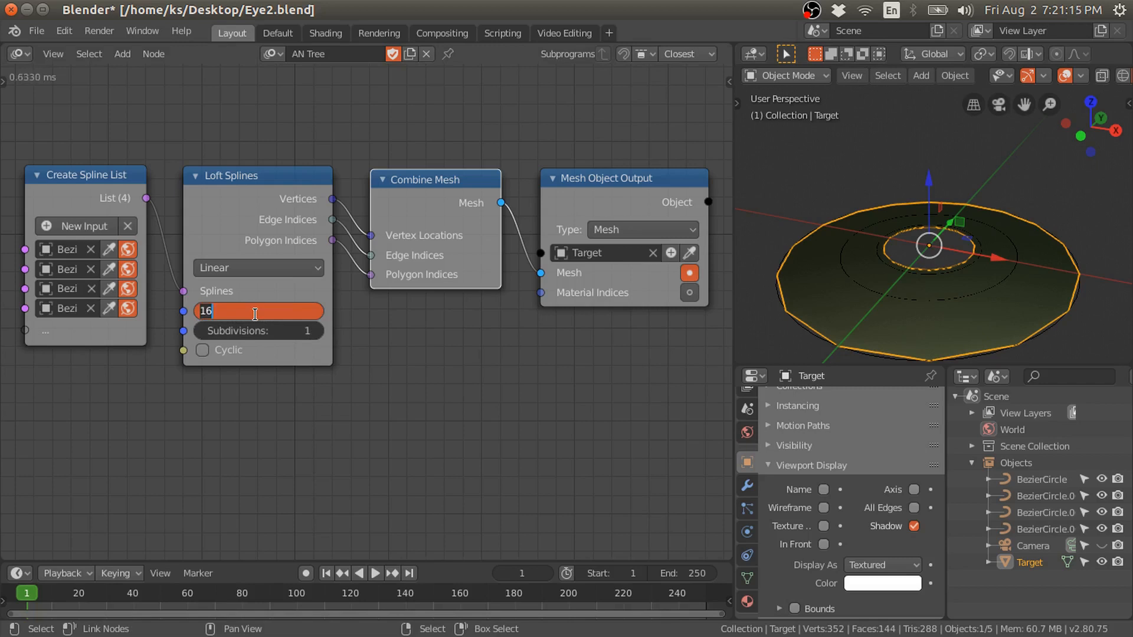
text(32)
key(Return)
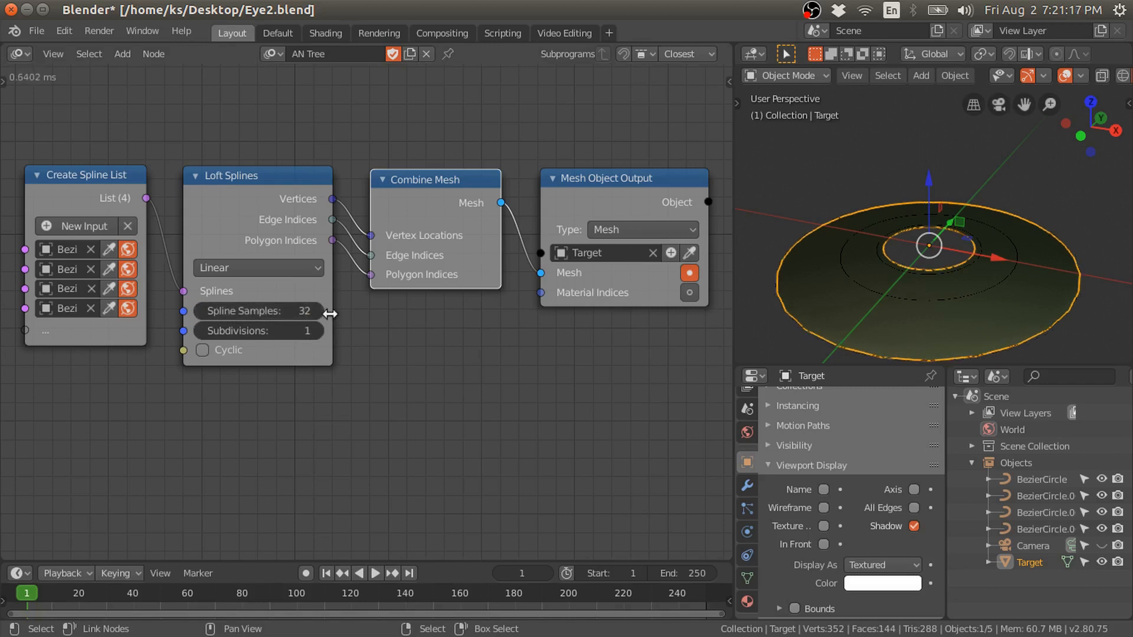
key(shift+space)
click(873, 280)
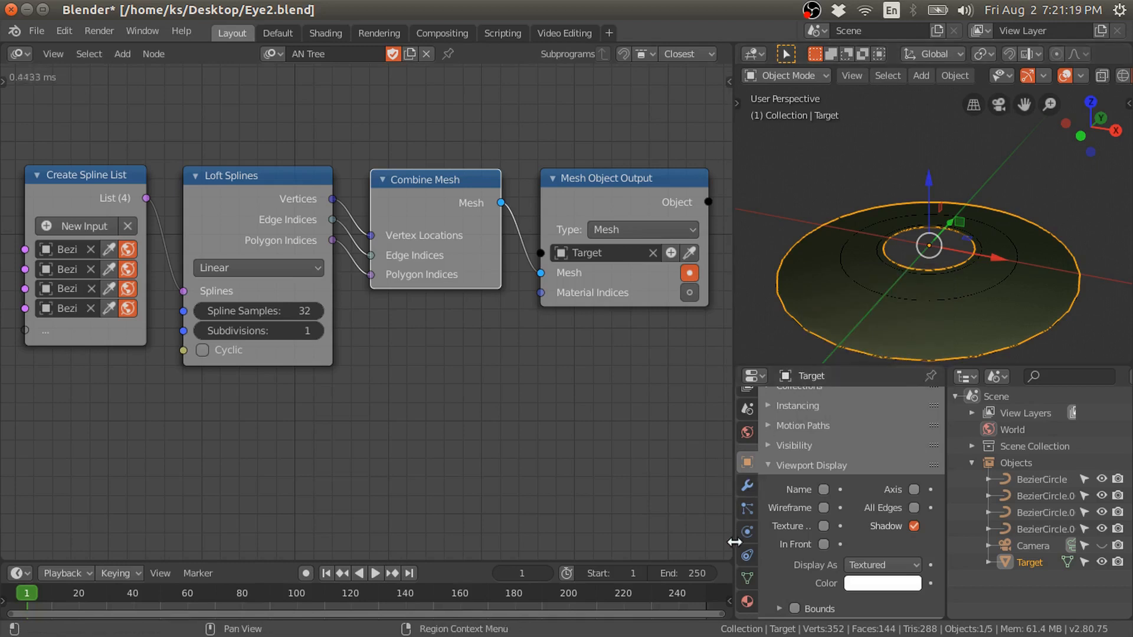
- Add a Subdivision Surface modifier to the Target mesh with 2 viewport subdivisions
click(747, 483)
click(797, 402)
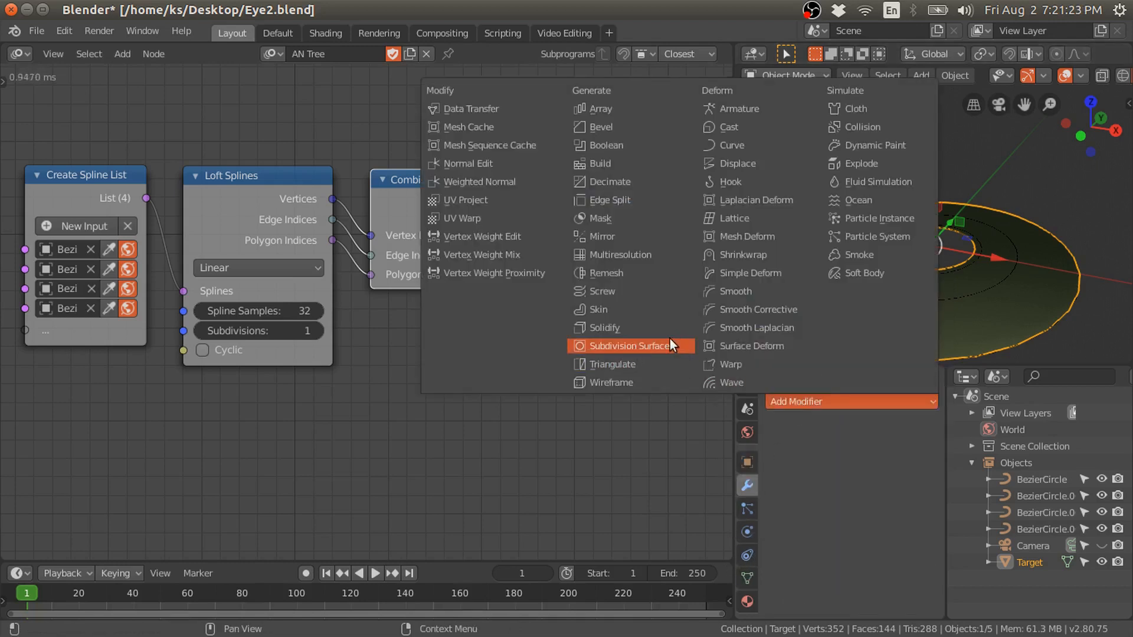
click(622, 345)
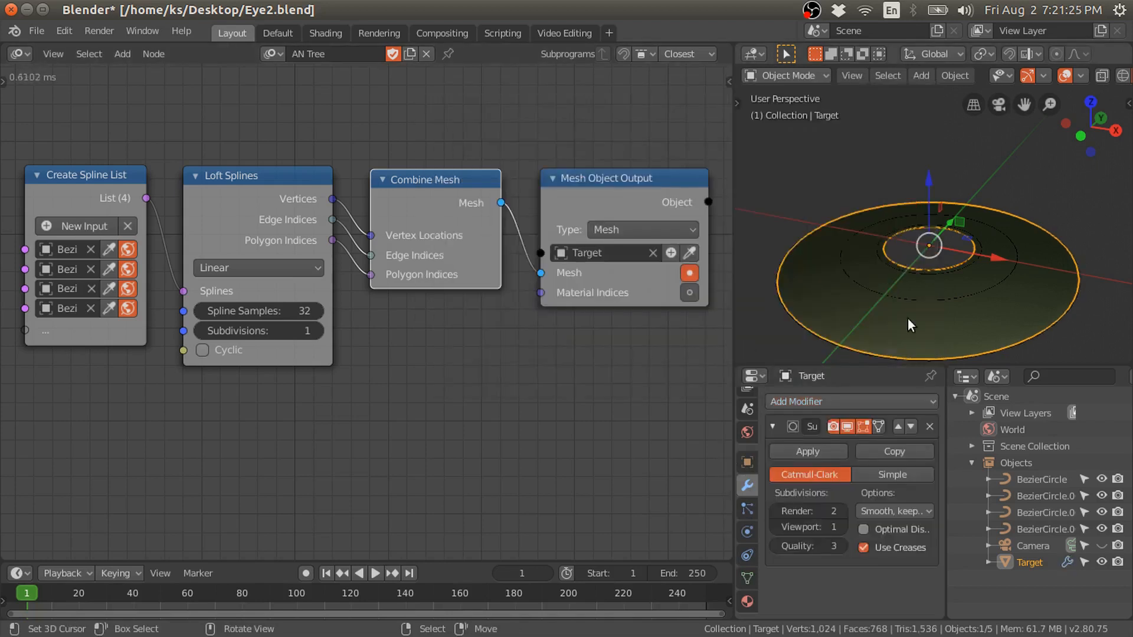
right_click(953, 277)
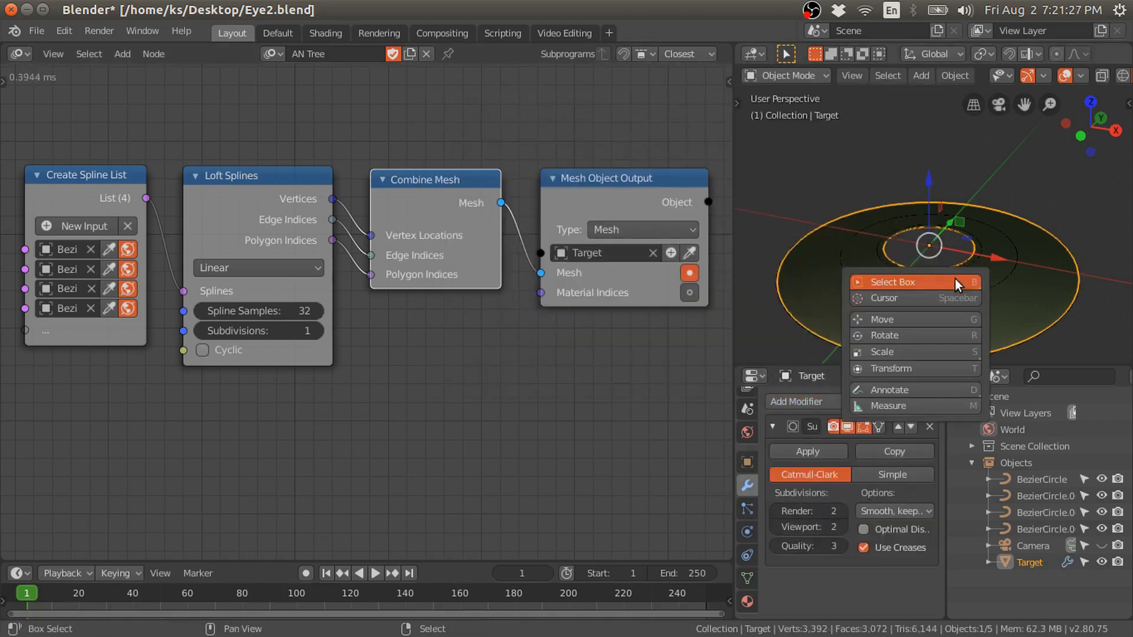
- Maximize the 3D viewport and lower the innermost circle about 0.5 m along the Z axis
key(ctrl+space)
scroll(761, 392, down, 3)
middle_drag(761, 391, 692, 453)
click(585, 417)
middle_drag(622, 444, 604, 395)
key(g)
key(z)
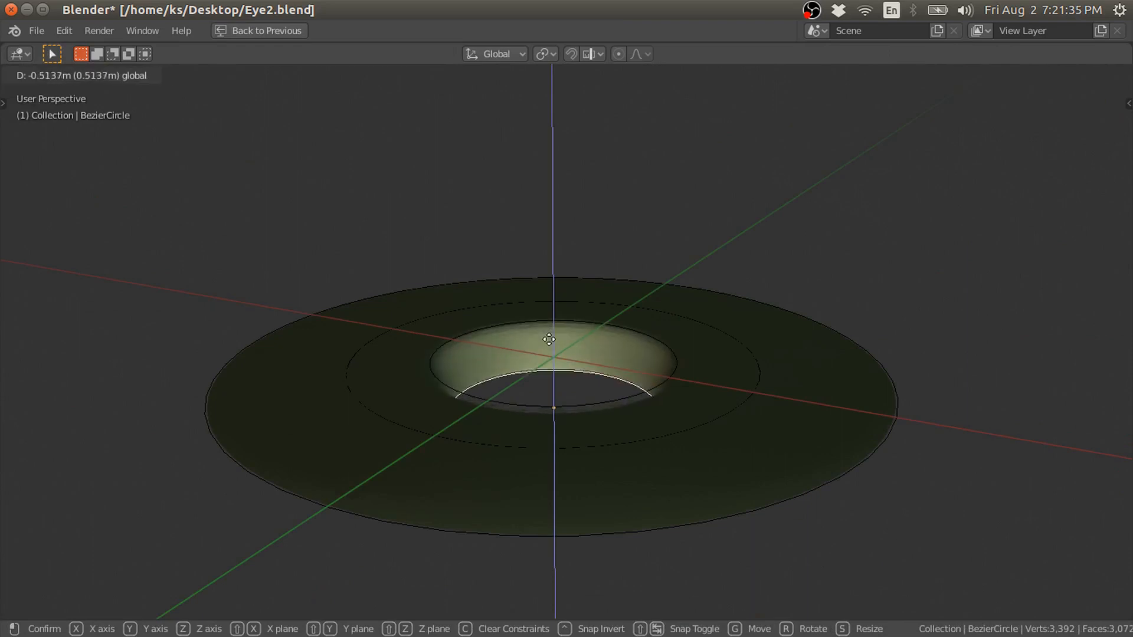
click(551, 352)
- Select the third circle outward from the center and raise it along the Z axis
middle_drag(575, 411, 479, 449)
click(480, 448)
click(486, 446)
drag(554, 297, 551, 225)
middle_drag(551, 225, 699, 349)
- From the top view, scale the third circle up by about 1.07 and the second circle by about 1.1
key(KP_7)
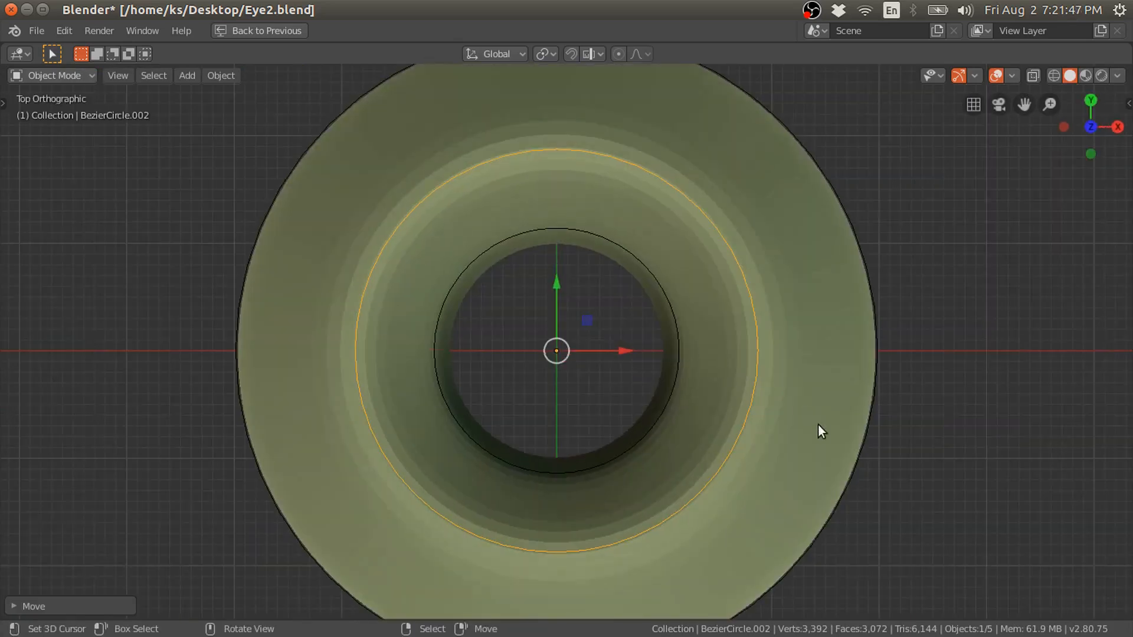
key(s)
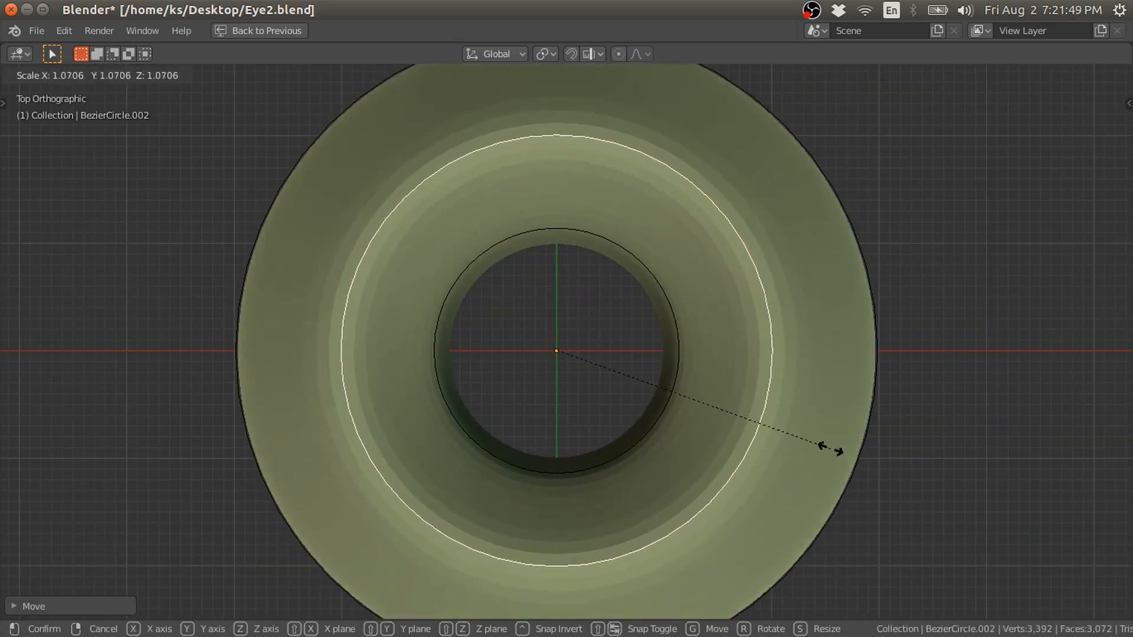
click(832, 450)
click(649, 438)
click(644, 430)
key(s)
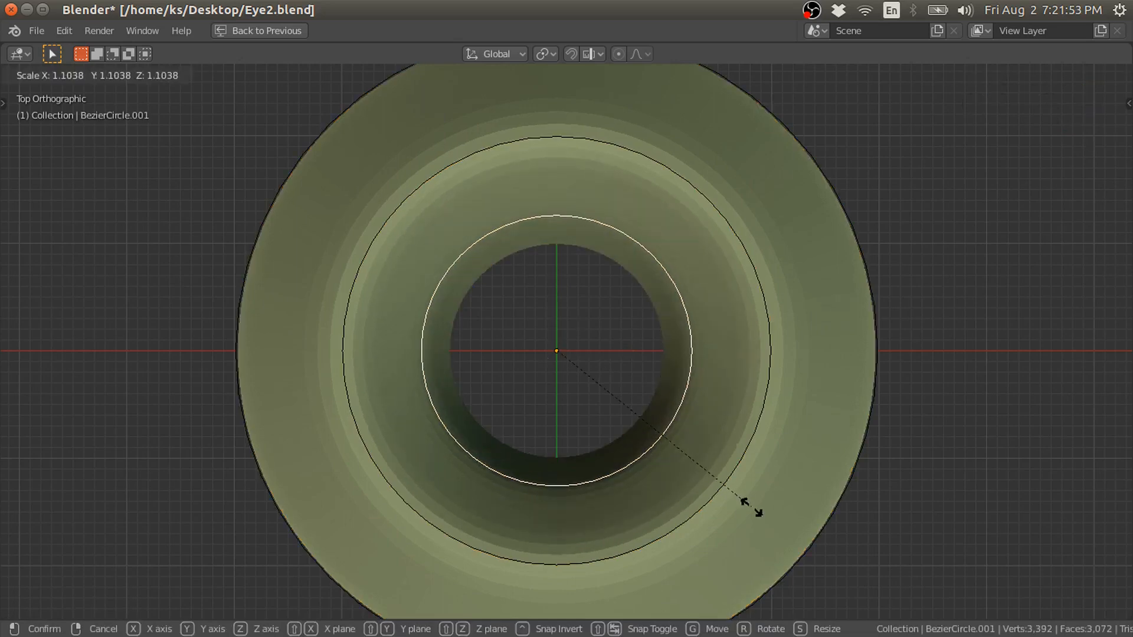
click(751, 506)
middle_drag(783, 520, 753, 432)
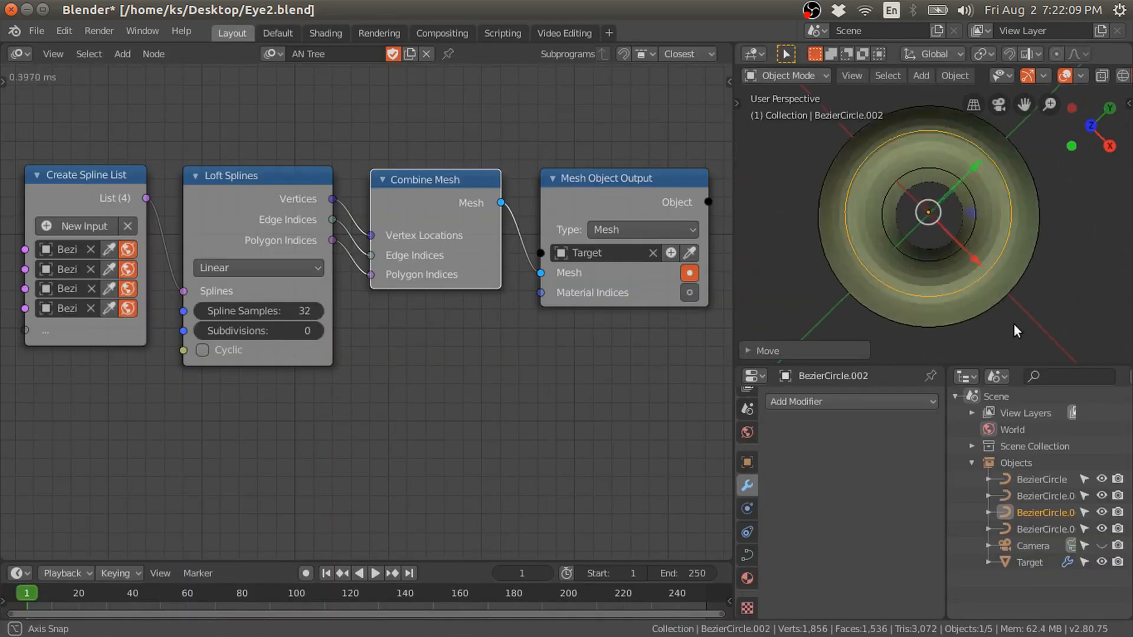
- Add a Shade Object Smooth node and connect the Mesh Object Output's object to its input
middle_drag(1011, 324, 1001, 284)
click(1000, 278)
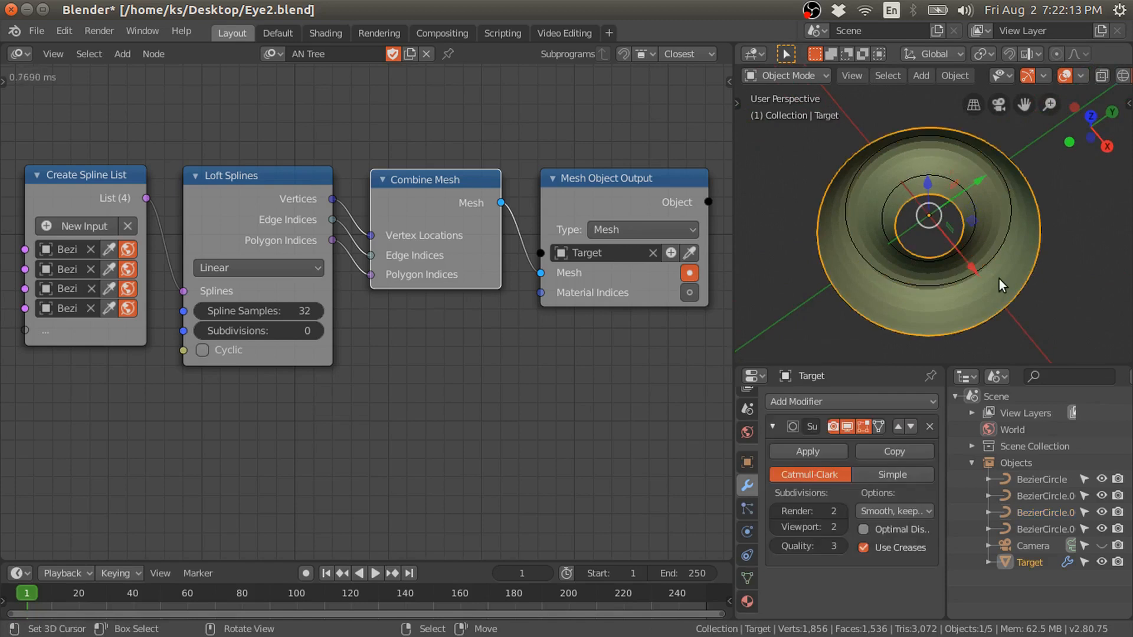
scroll(591, 345, down, 2)
middle_drag(591, 346, 461, 296)
scroll(540, 206, up, 3)
key(shift+a)
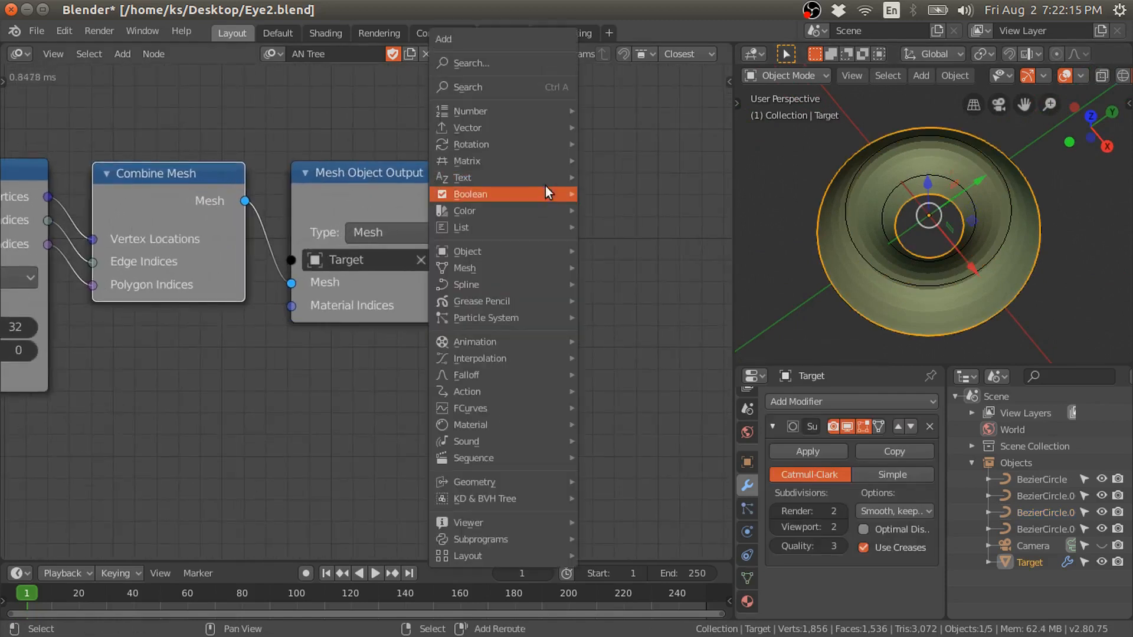
click(502, 87)
text(shade)
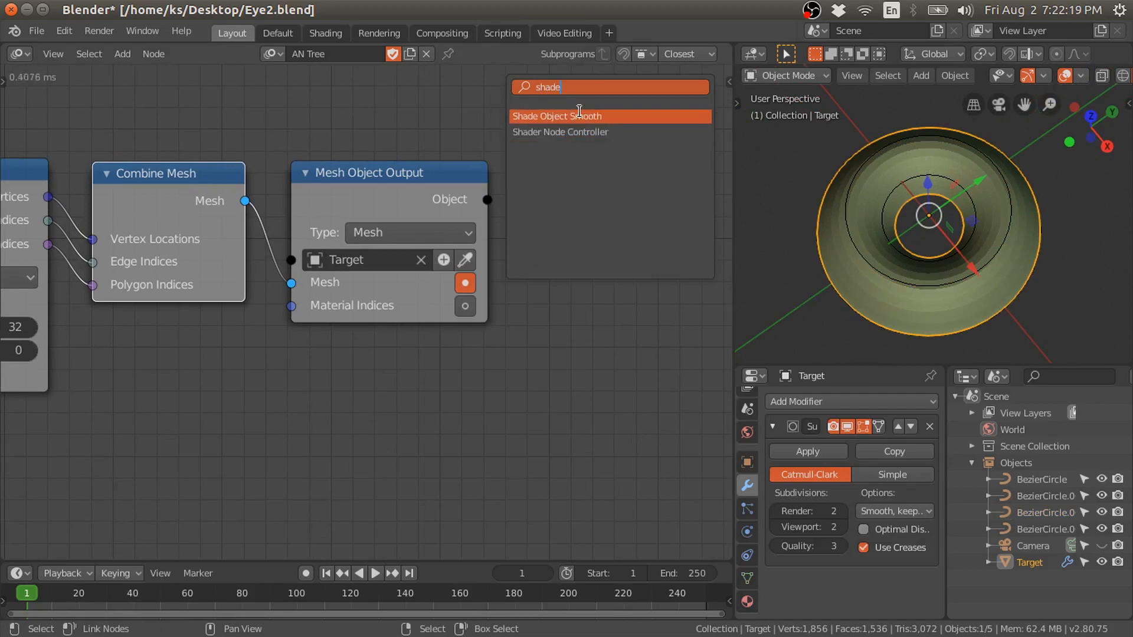
click(599, 116)
drag(496, 200, 525, 235)
middle_drag(956, 272, 880, 220)
key(KP_5)
key(KP_7)
- Insert an Offset Vertices node on the link between Combine Mesh and Mesh Object Output
middle_drag(354, 383, 503, 351)
scroll(503, 177, down, 1)
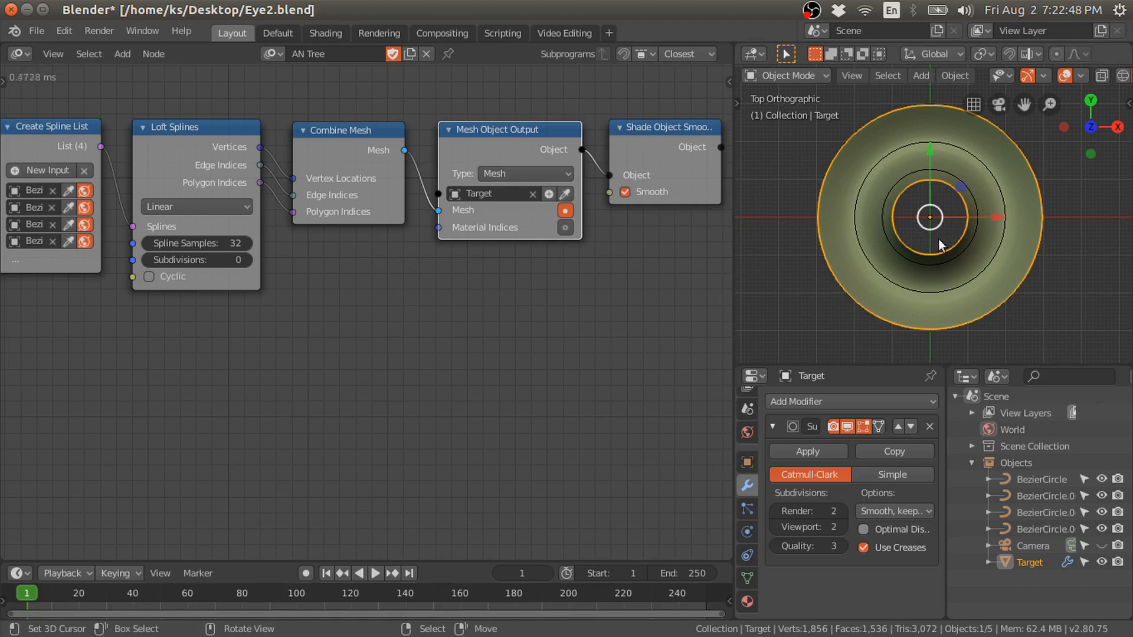
key(shift+a)
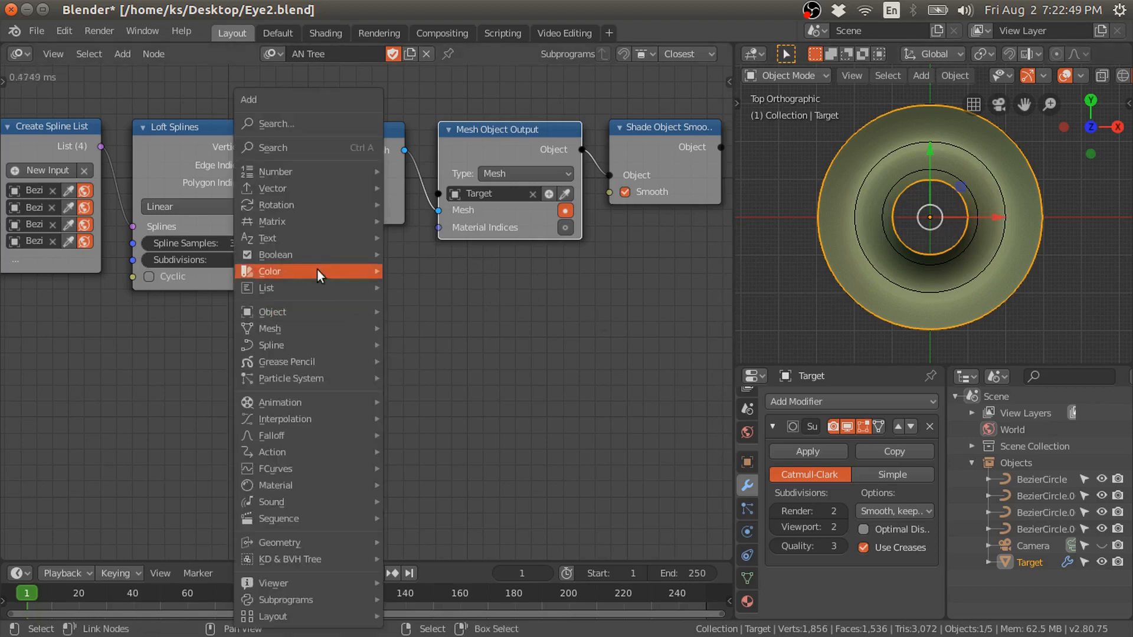
click(271, 147)
text(of)
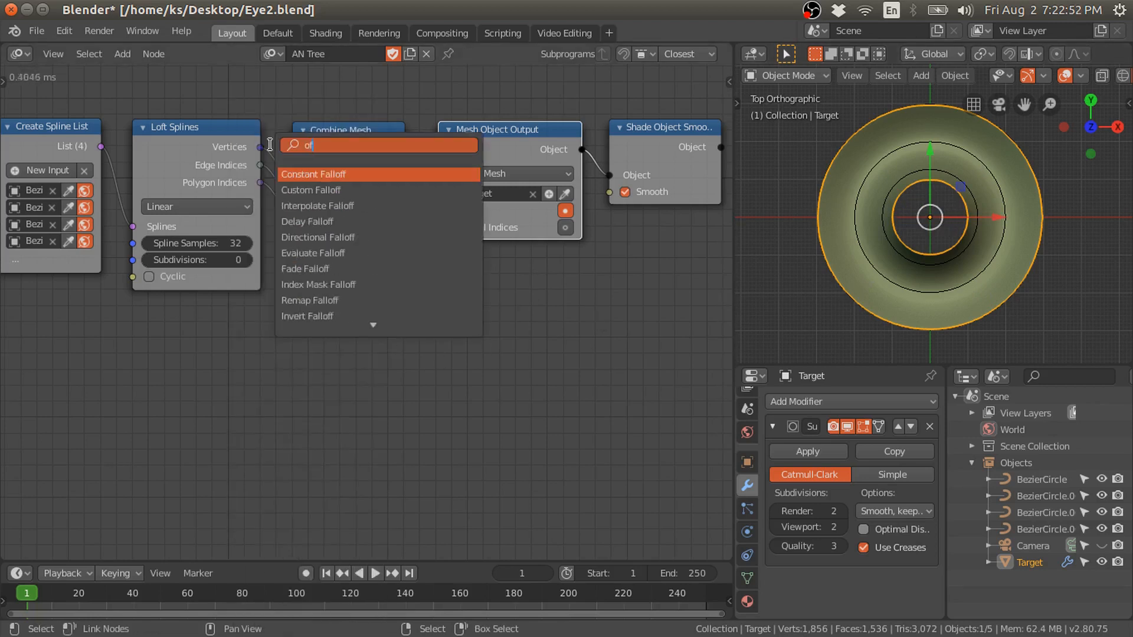
text(fset)
key(Down)
key(Down)
key(Down)
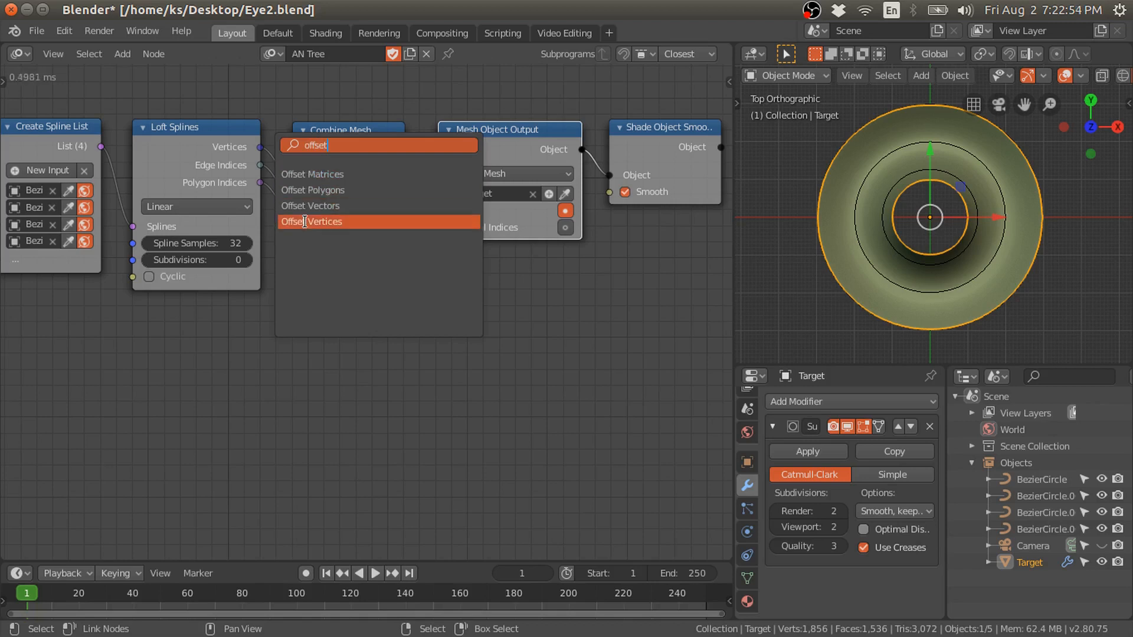
key(Return)
click(388, 127)
- Rearrange the Offset Vertices, Mesh Object Output and Shade Object Smooth nodes into an evenly spaced row
middle_drag(554, 140, 452, 140)
drag(455, 140, 420, 136)
middle_drag(545, 139, 371, 142)
drag(400, 138, 340, 140)
drag(572, 135, 522, 138)
middle_drag(326, 214, 435, 186)
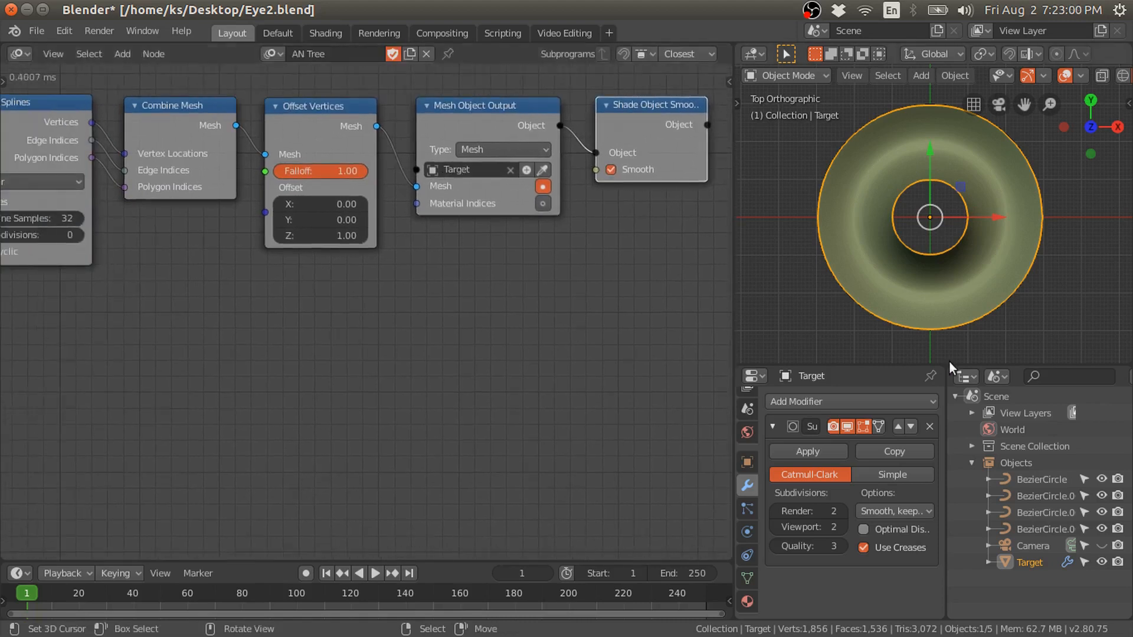
- Set the Offset Vertices node's falloff to 0.00 and dismiss the desktop notification
middle_drag(1019, 328, 1021, 229)
middle_drag(333, 176, 436, 179)
drag(436, 178, 466, 178)
middle_drag(1017, 287, 946, 248)
drag(466, 172, 378, 172)
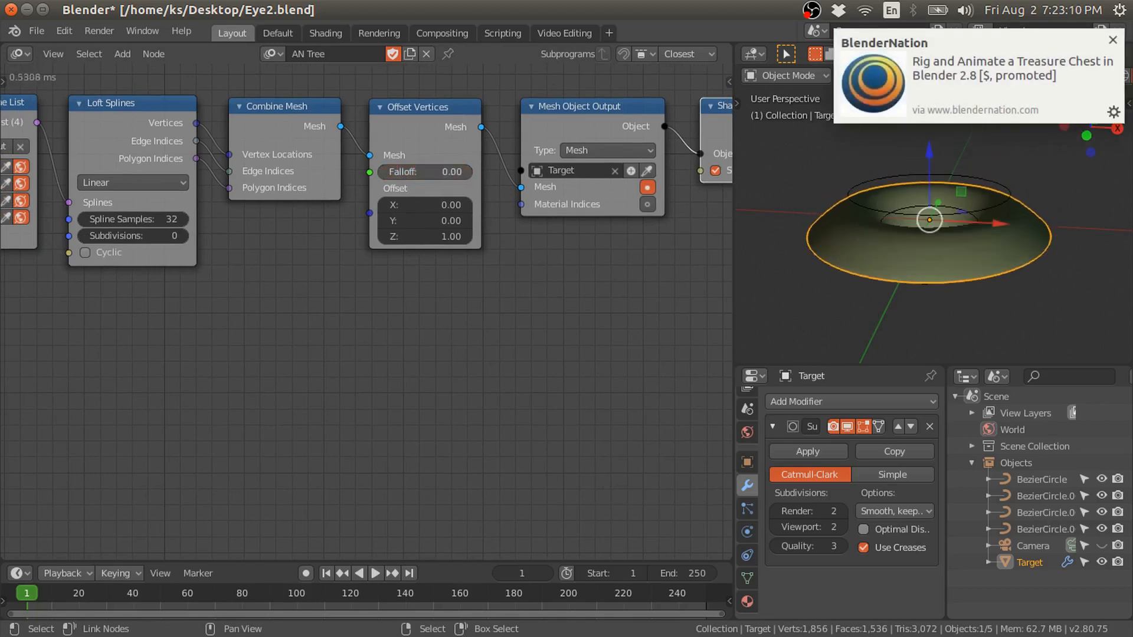
click(1112, 41)
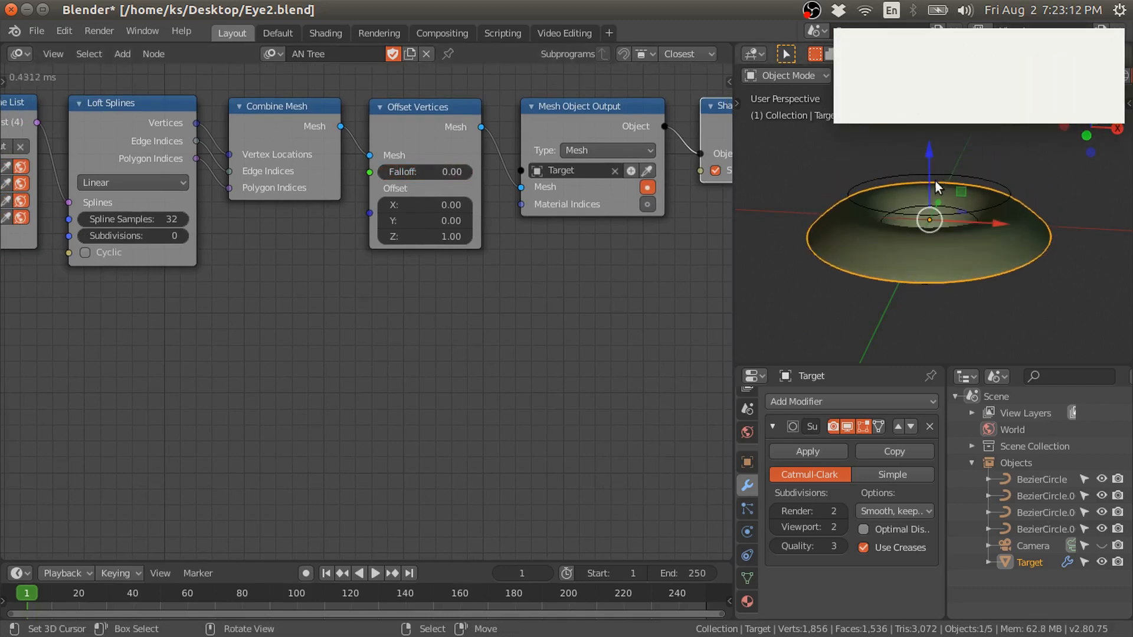
middle_drag(927, 172, 934, 197)
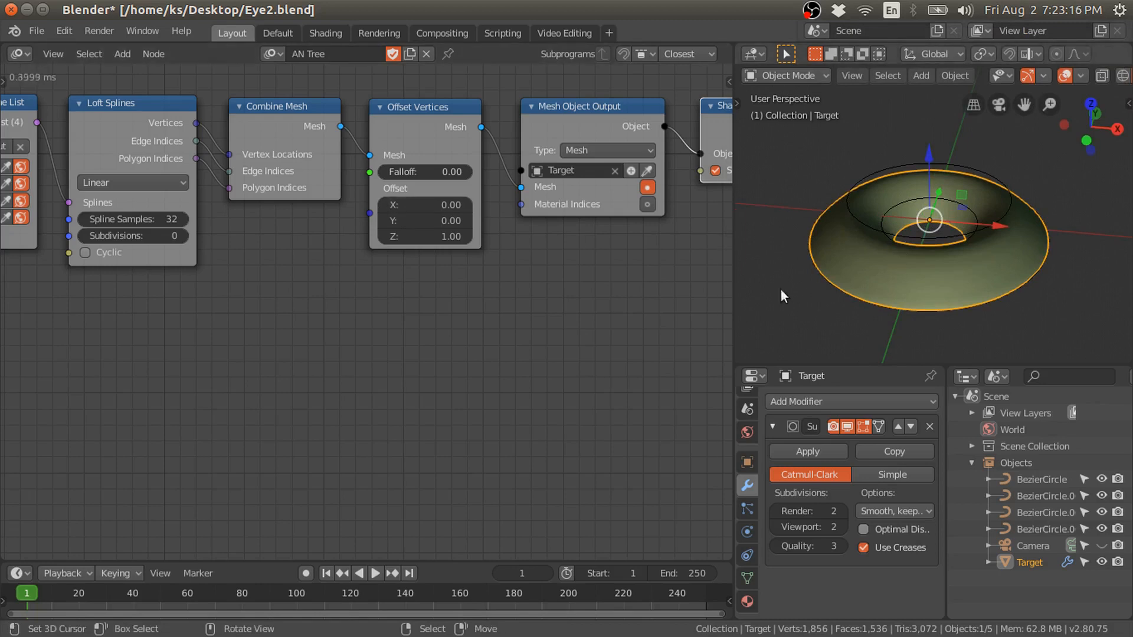
- Add a Mesh Info node below Combine Mesh and feed Combine Mesh's mesh output into it
key(shift+a)
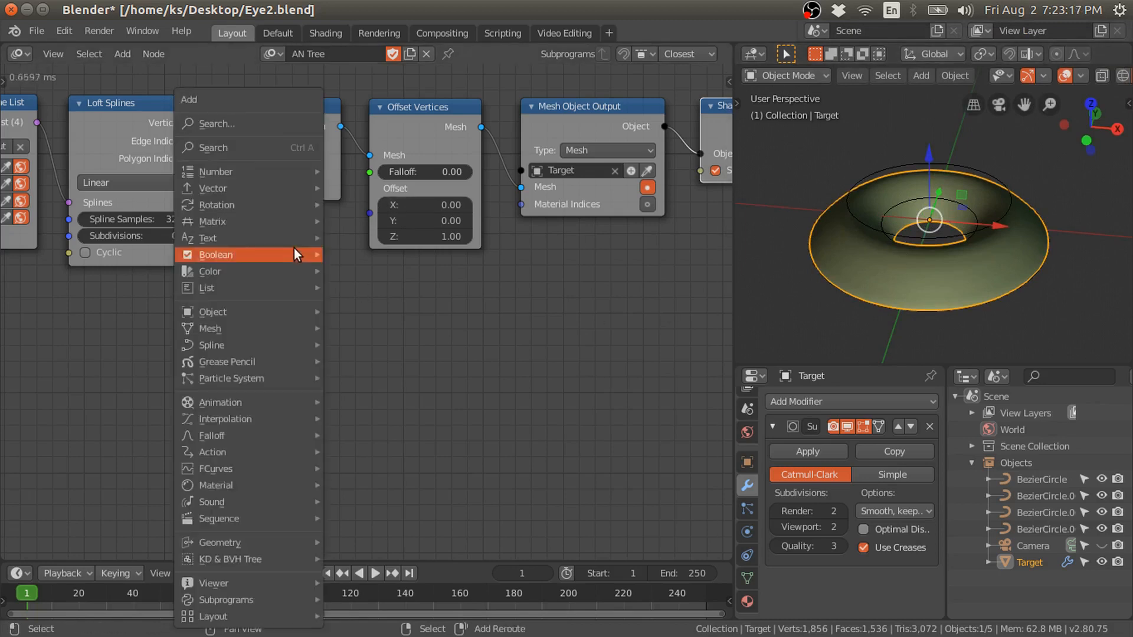
click(218, 149)
text(mesh)
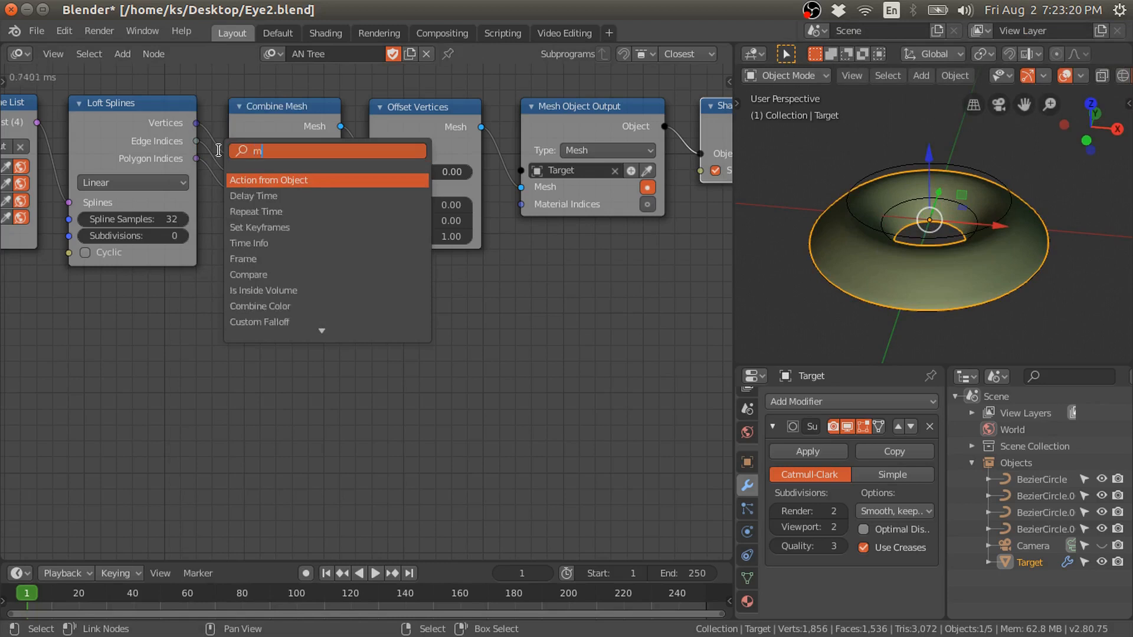
text( in)
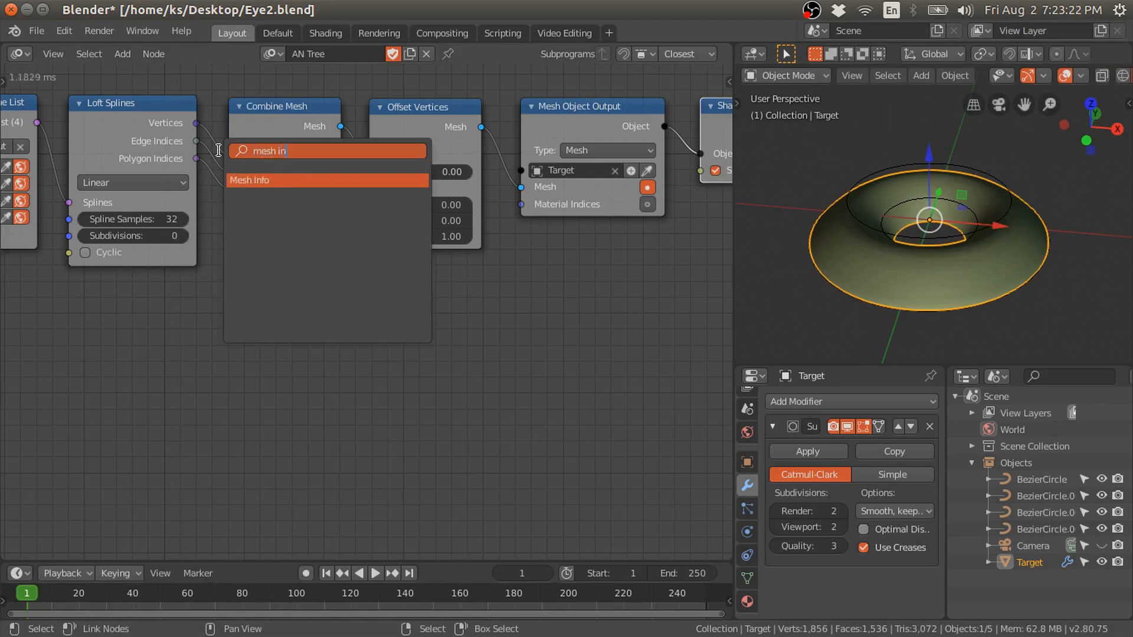
click(253, 180)
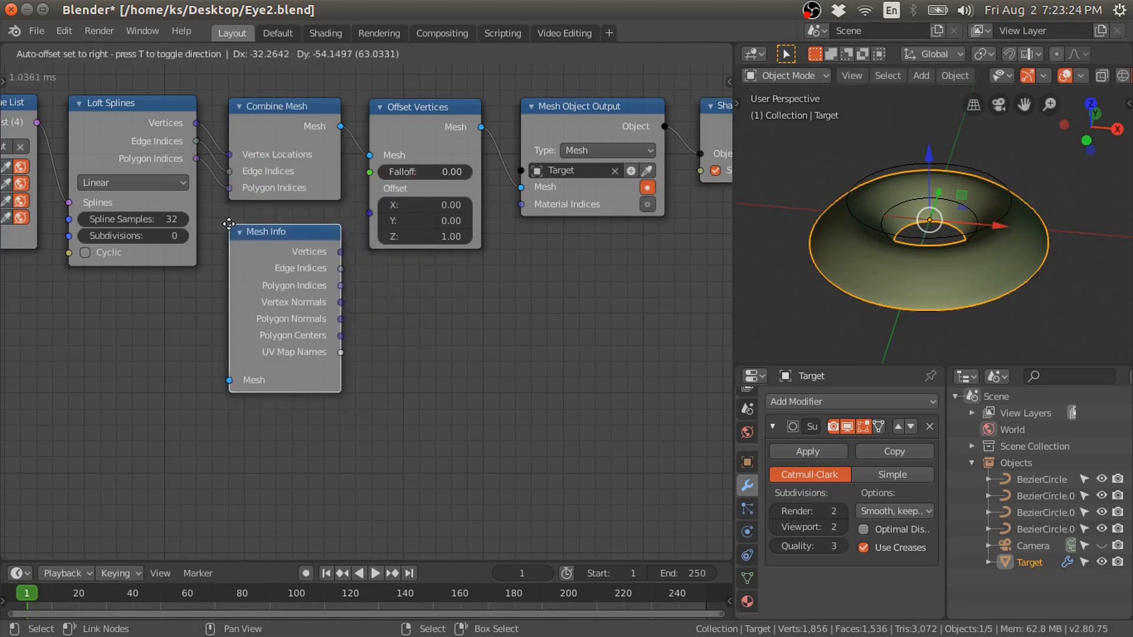
click(225, 223)
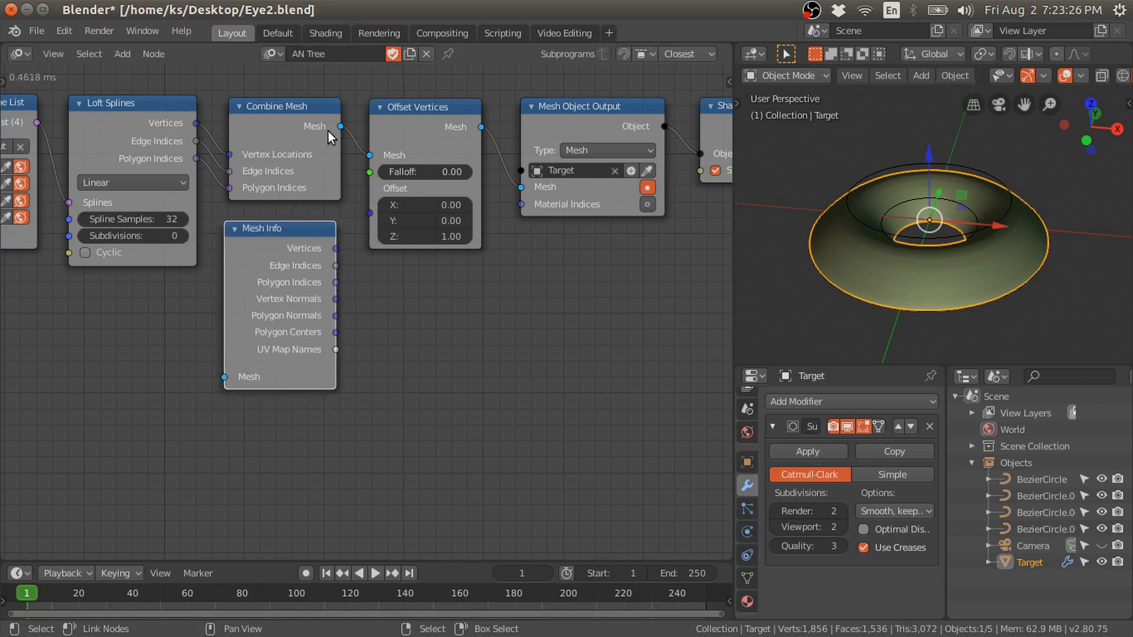
drag(337, 128, 223, 377)
- Connect Mesh Info's Vertex Normals to the Offset Vertices node's offset input and test its falloff
scroll(316, 370, up, 1)
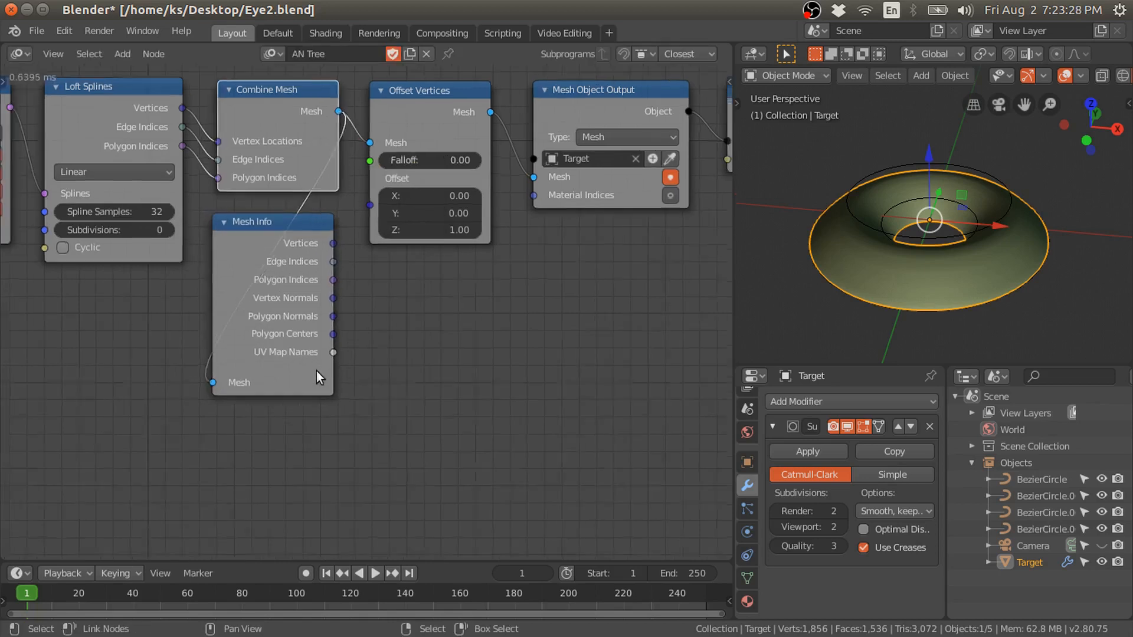
scroll(316, 370, up, 2)
scroll(316, 237, up, 2)
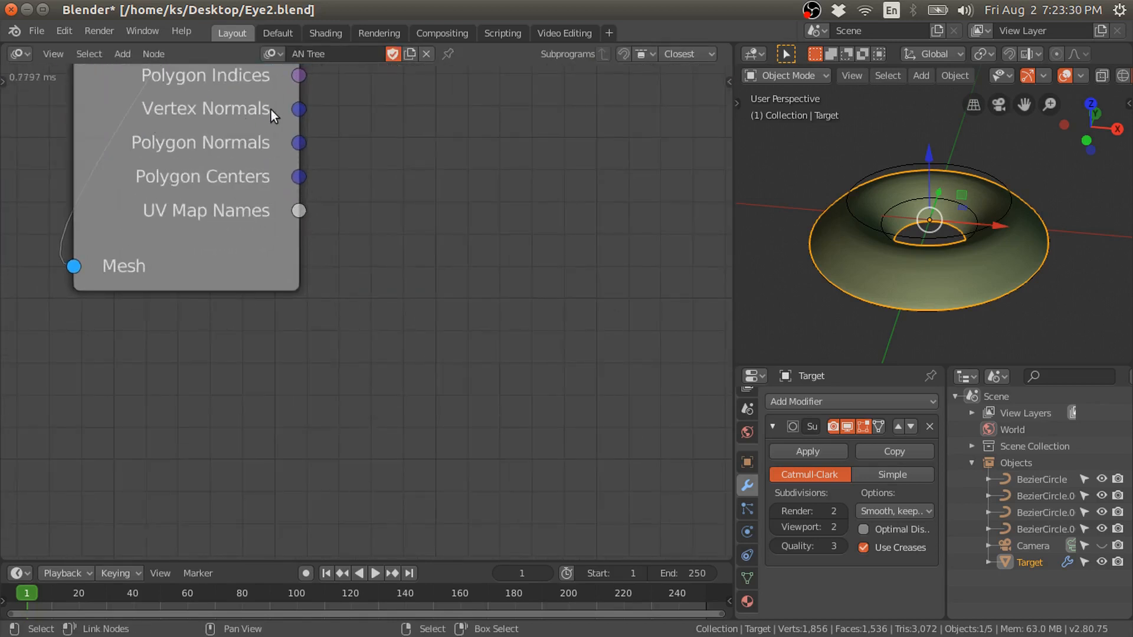
scroll(397, 131, down, 3)
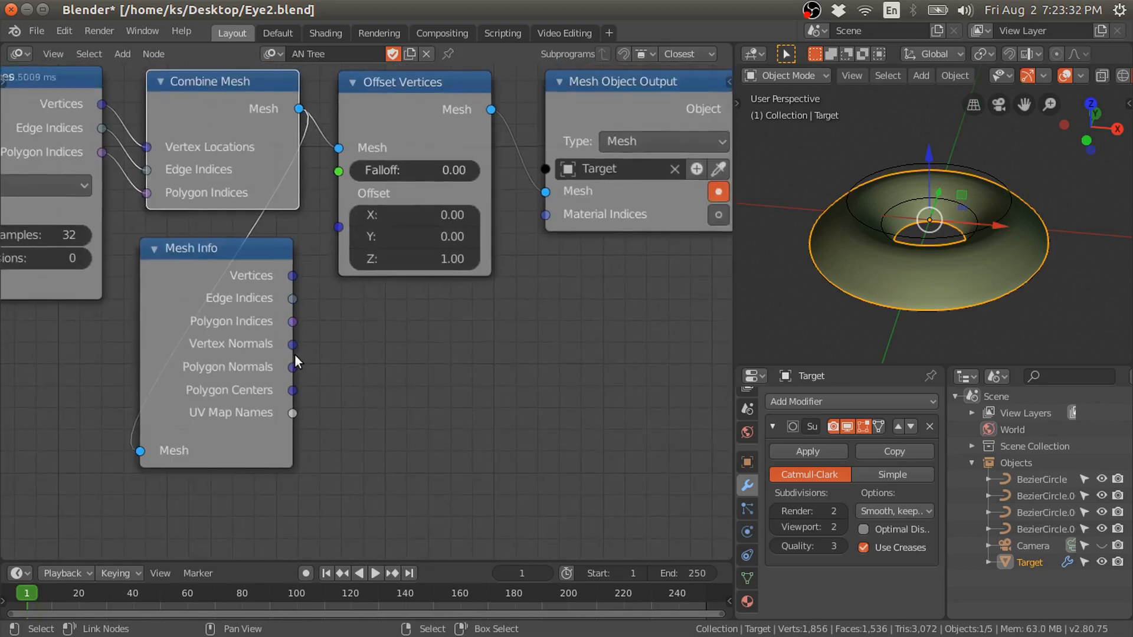
drag(290, 347, 341, 222)
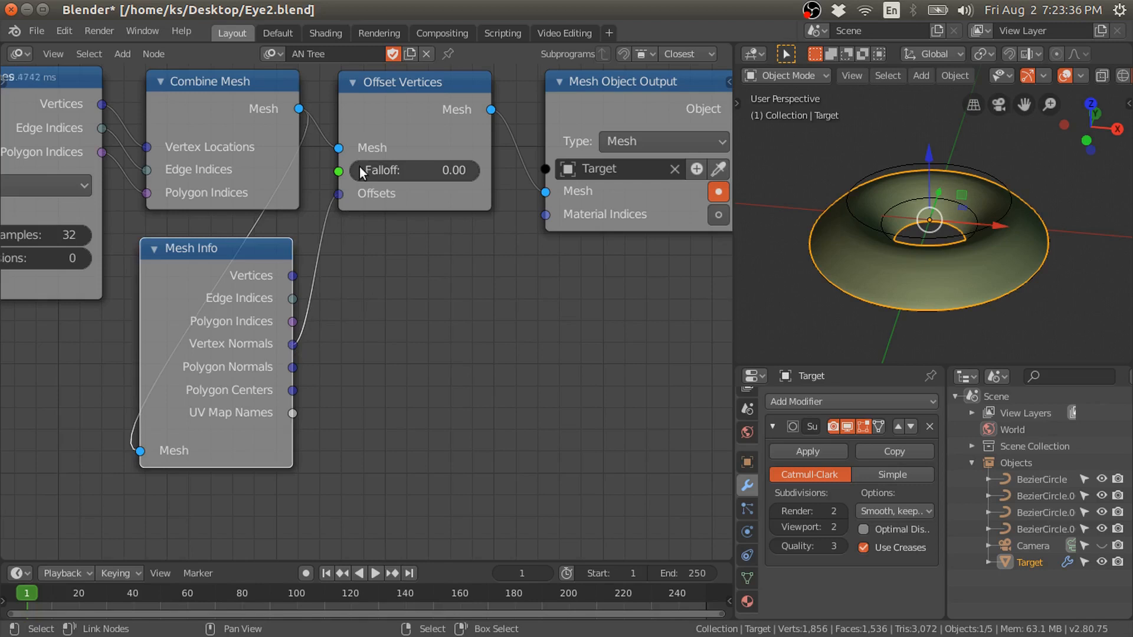
mouse_move(366, 170)
mouse_down()
mouse_move(458, 170)
mouse_move(354, 170)
mouse_up()
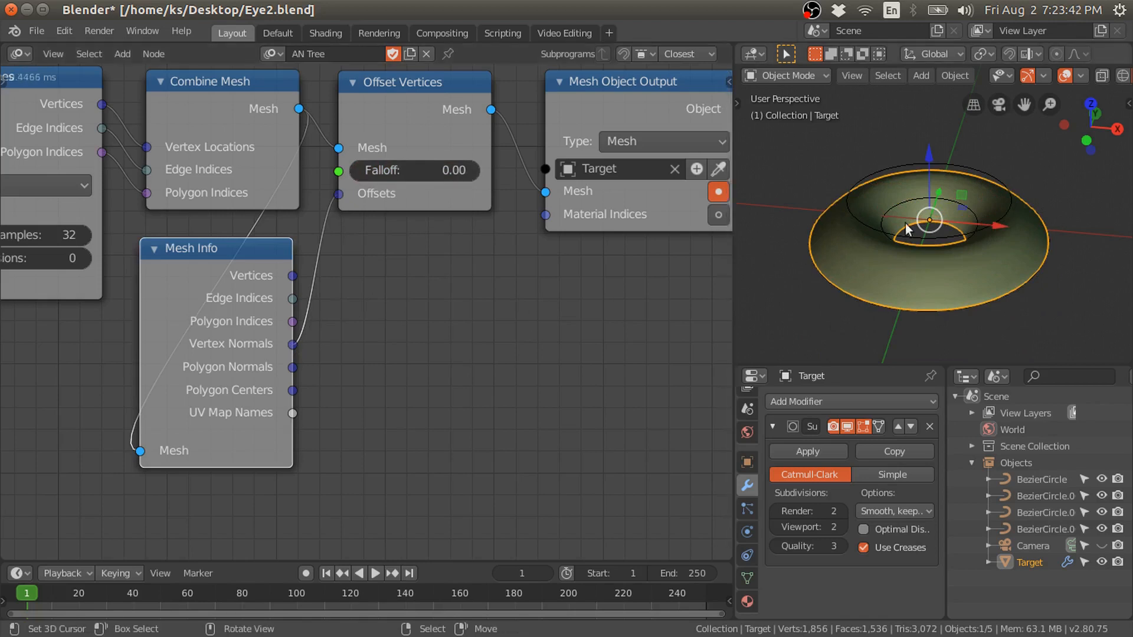
- Add a Vector Math node below Offset Vertices and connect Mesh Info's Vertex Normals to its A input
key(shift+a)
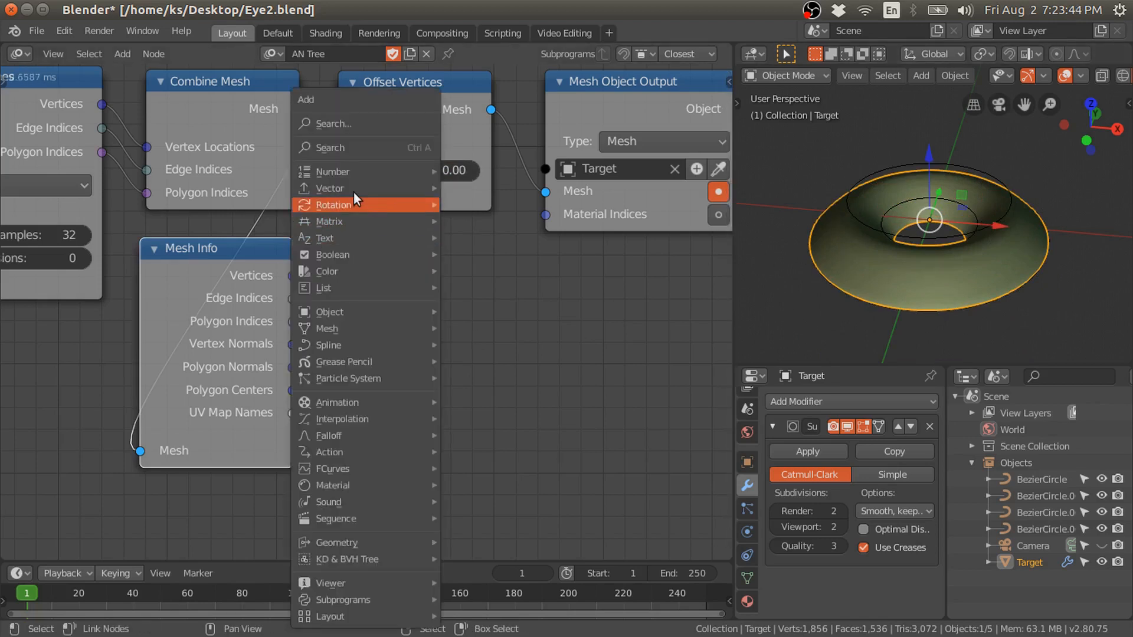
mouse_move(318, 188)
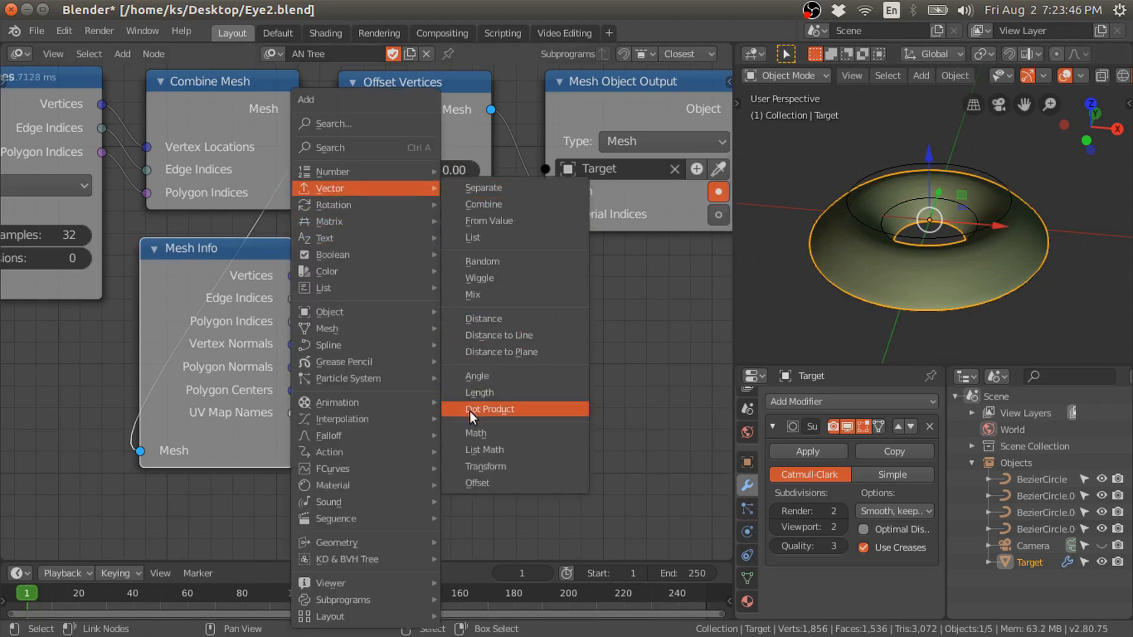
click(476, 432)
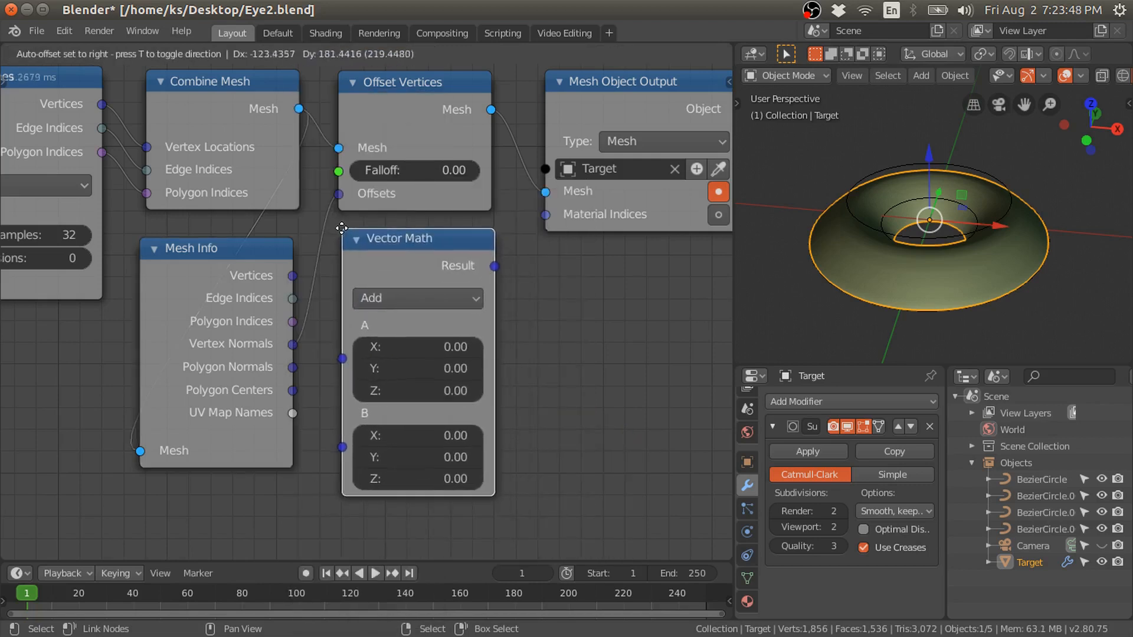
click(333, 219)
drag(292, 345, 342, 358)
- Switch the Vector Math node's operation to Scale and set its factor to -1
click(401, 298)
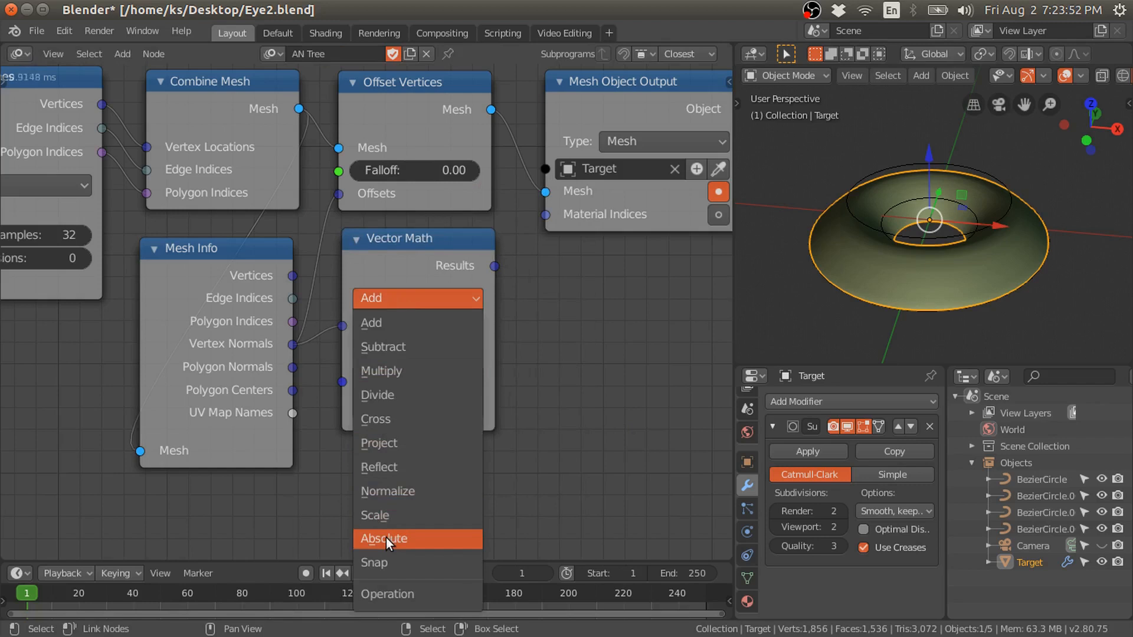
click(380, 519)
click(427, 349)
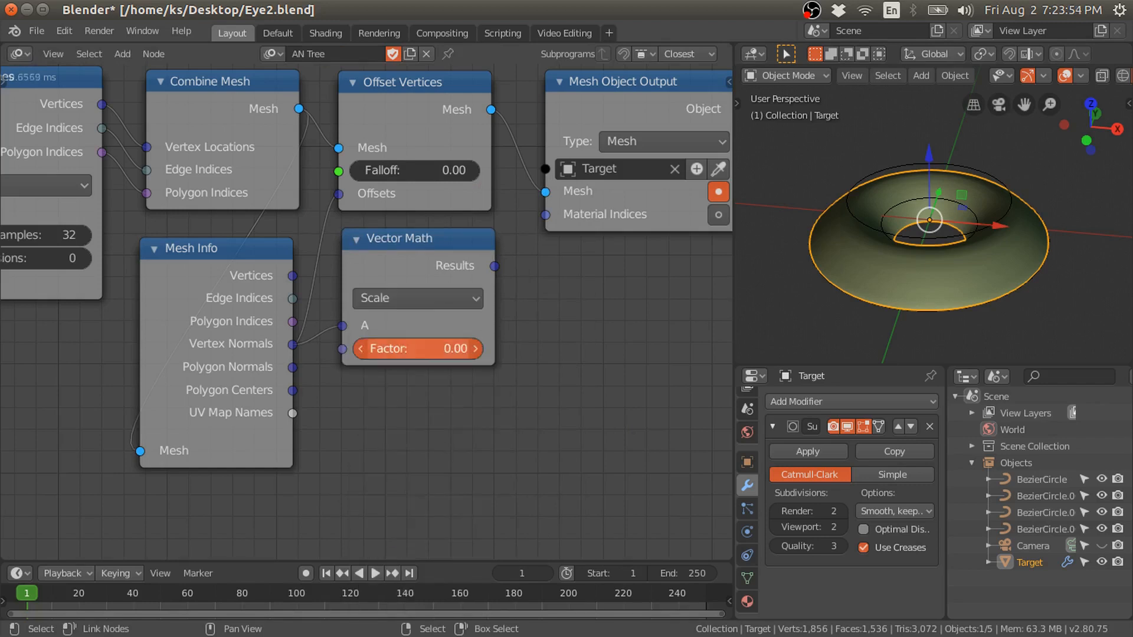
text(-1)
key(Return)
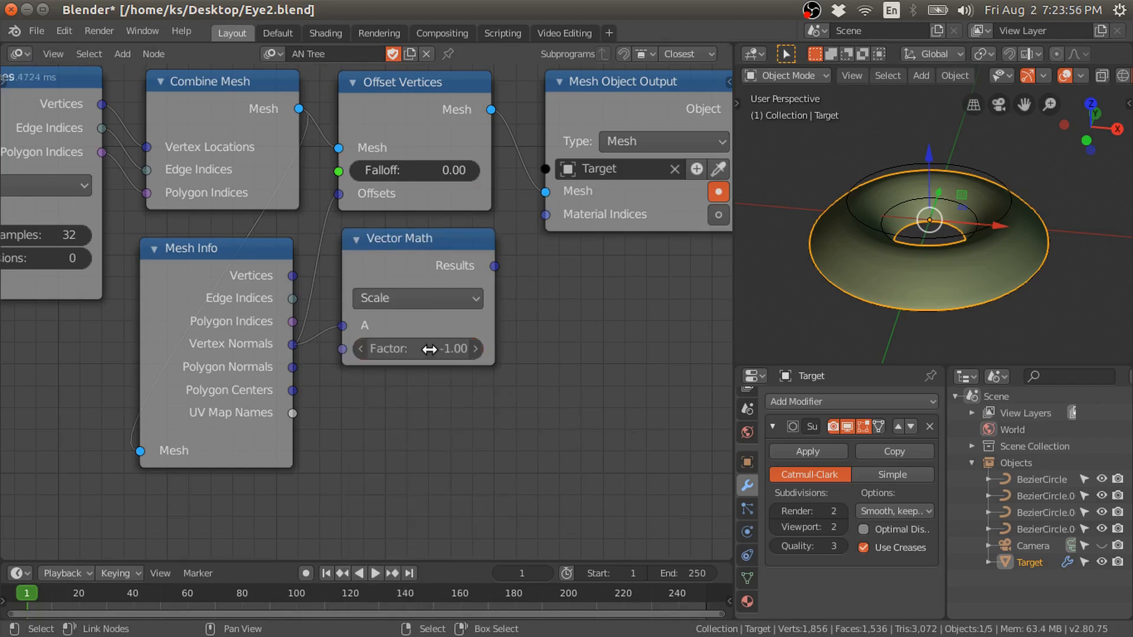
- Connect the scaled vectors to Offset Vertices' Offsets input, and collapse the Vector Math node neatly below Offset Vertices
drag(494, 266, 339, 192)
click(354, 236)
drag(405, 238, 401, 255)
- Try several falloff strengths on Offset Vertices while viewing the mesh from above and below, and return the falloff to 0.00
drag(383, 171, 351, 171)
middle_drag(866, 212, 969, 217)
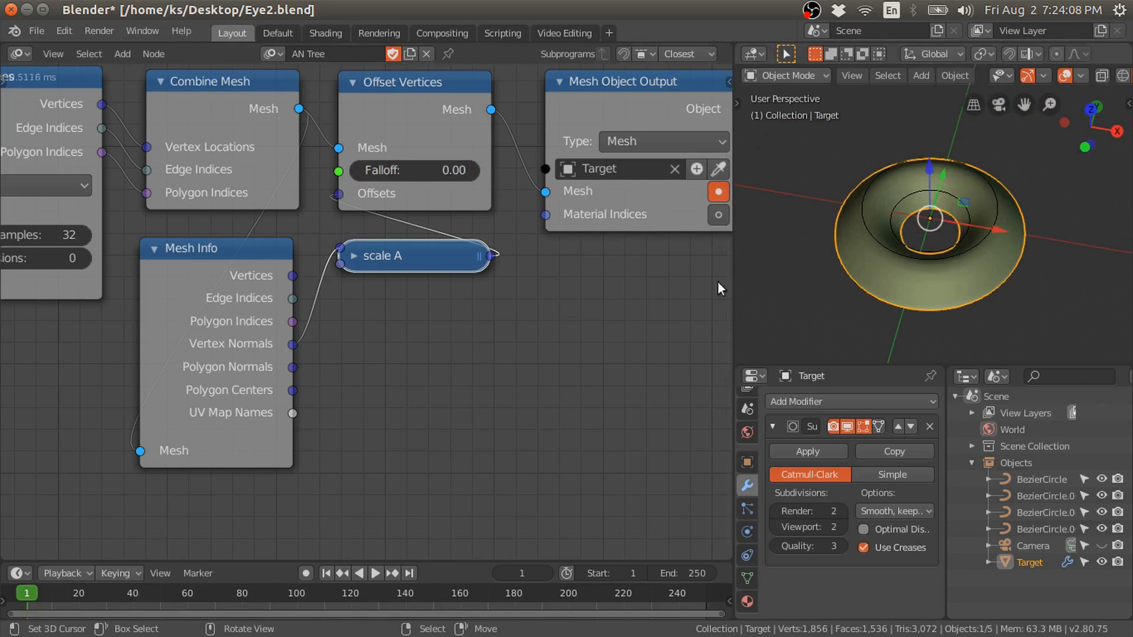
middle_drag(420, 359, 423, 306)
scroll(407, 304, down, 1)
middle_drag(897, 302, 893, 208)
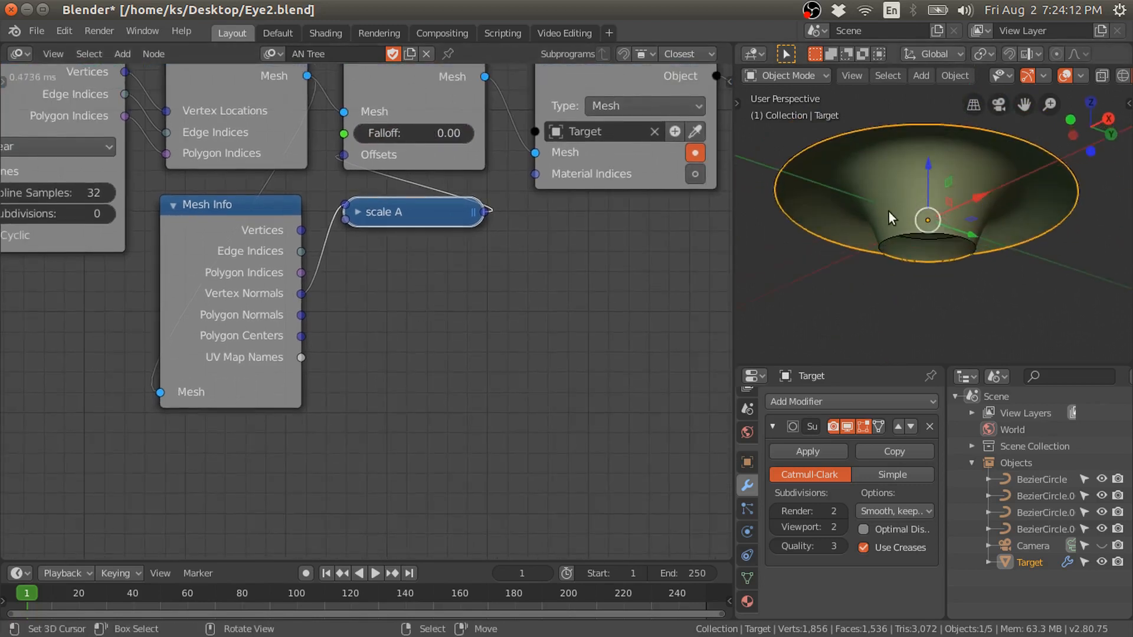
drag(374, 134, 473, 133)
middle_drag(1049, 133, 938, 330)
drag(435, 126, 318, 130)
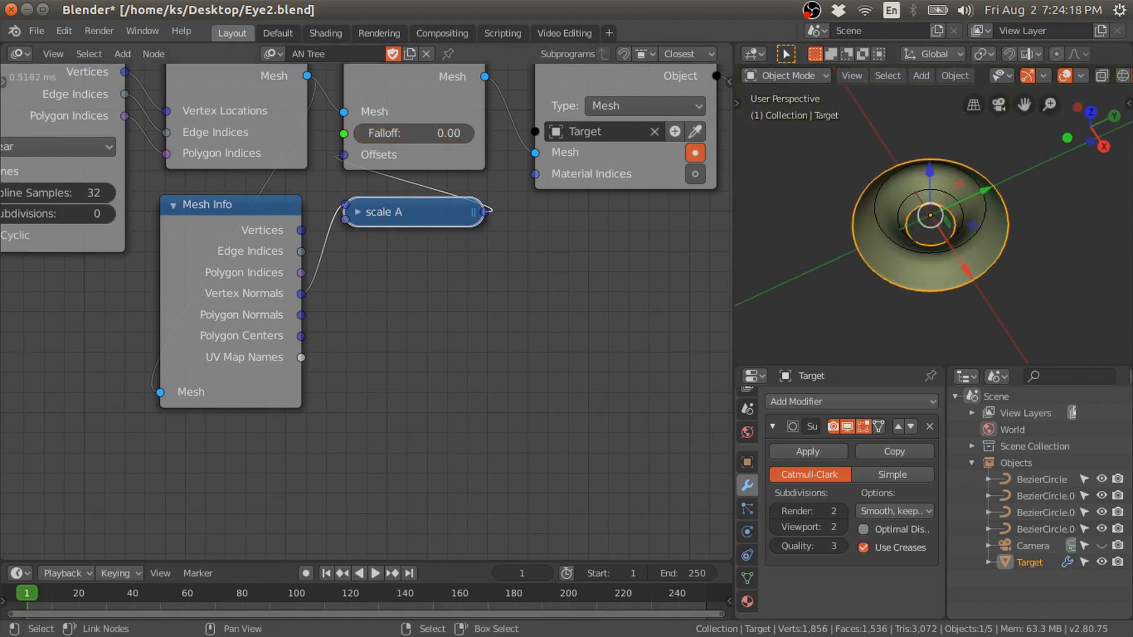
- Examine the lofted mesh and its inner and outer boundary circles from the top and at low side angles
key(KP_7)
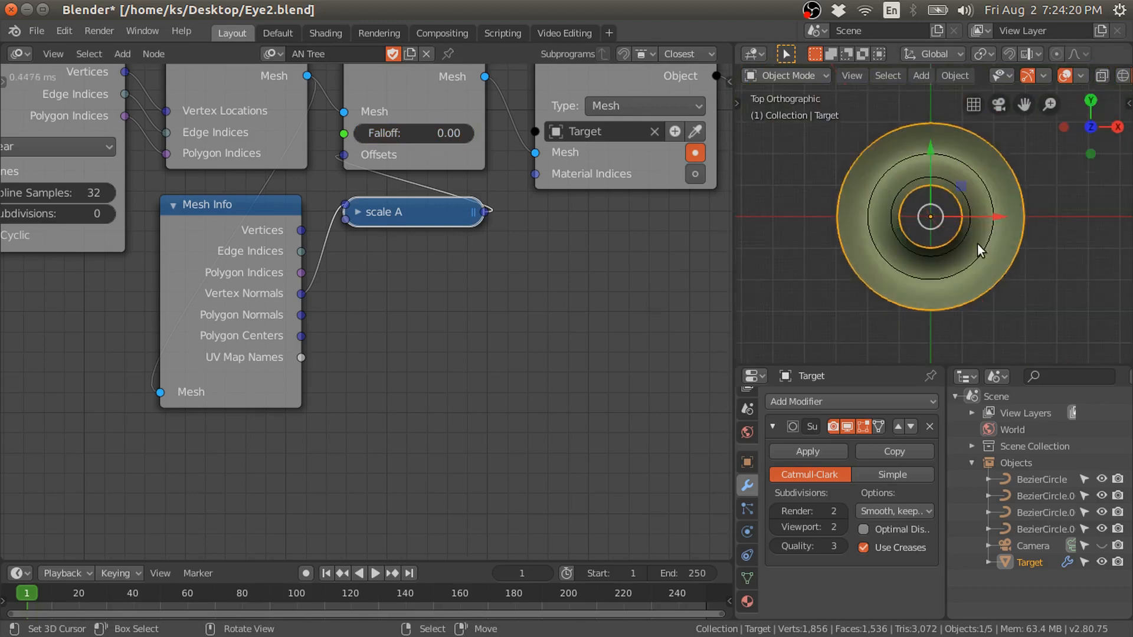
scroll(977, 244, up, 3)
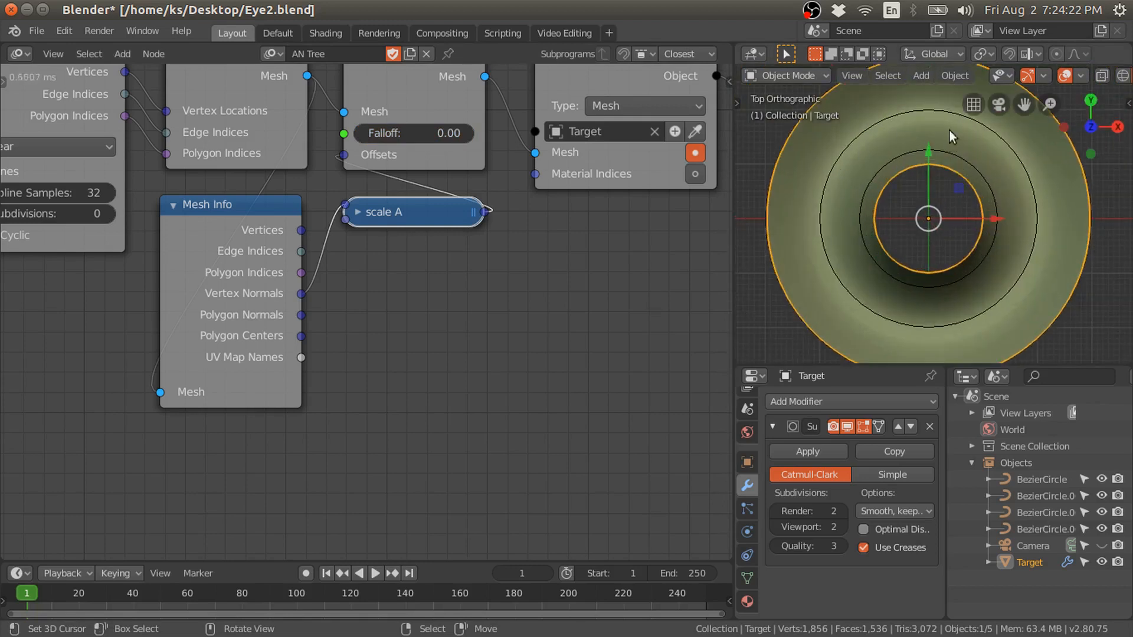
mouse_move(823, 214)
middle_down()
mouse_move(992, 309)
mouse_move(942, 122)
mouse_move(876, 228)
mouse_move(852, 216)
mouse_move(806, 221)
middle_up()
click(834, 217)
click(890, 247)
middle_drag(889, 248, 930, 212)
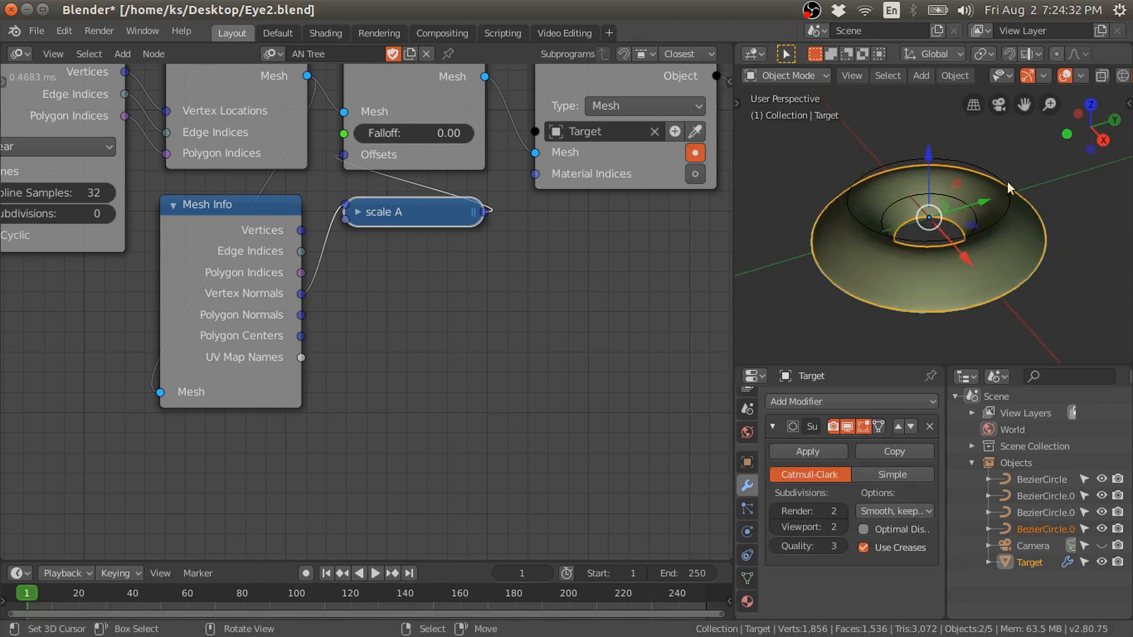
key(KP_7)
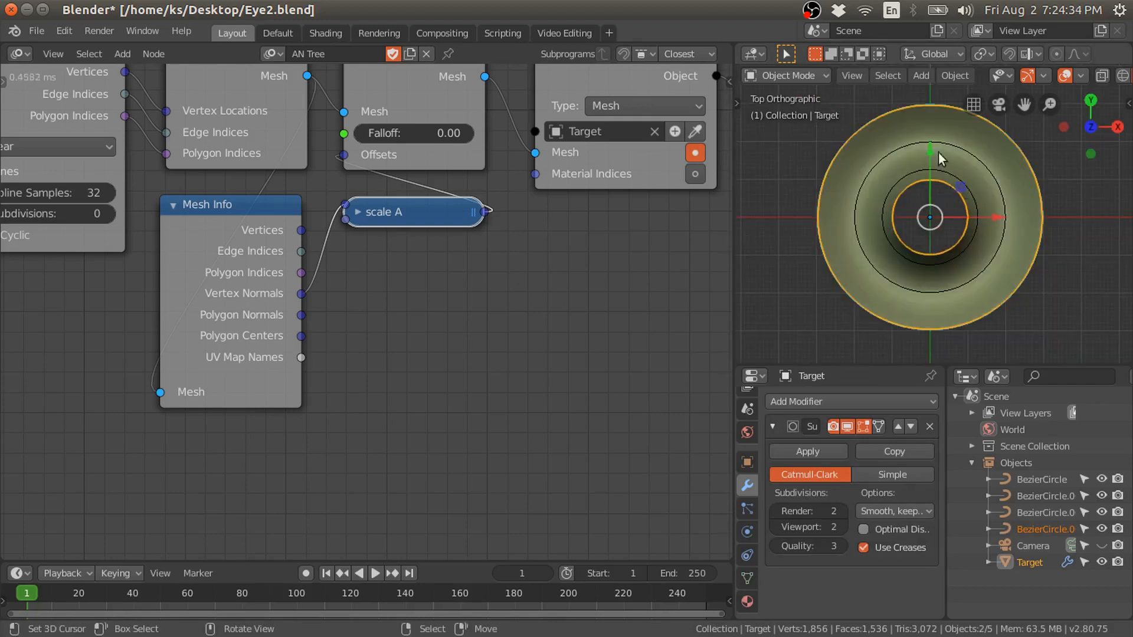
key(shift+a)
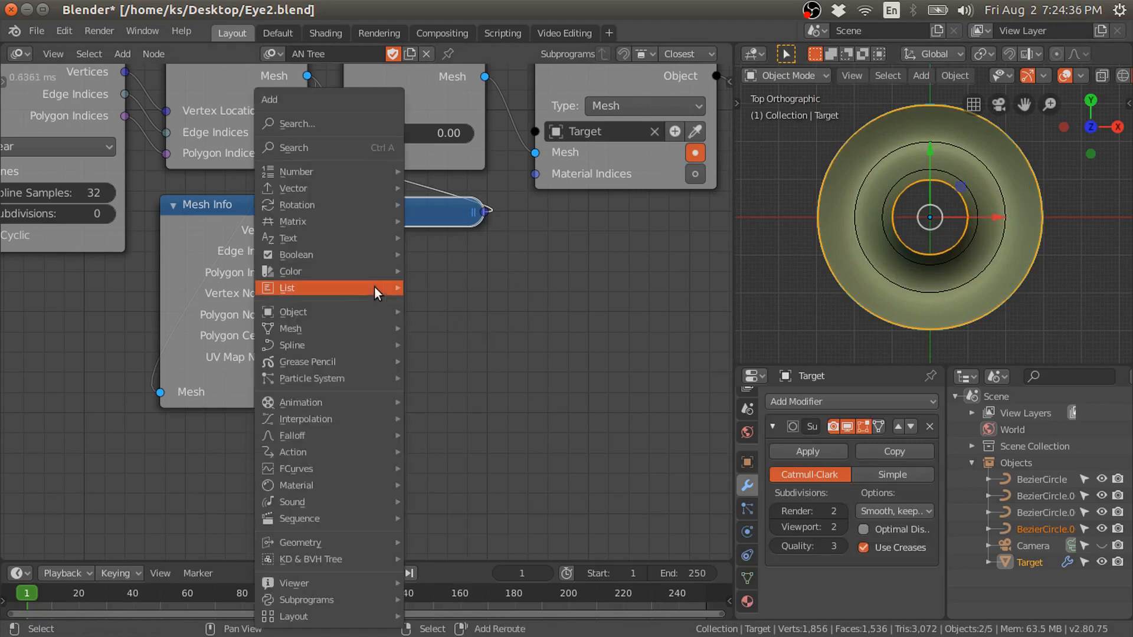
mouse_move(297, 342)
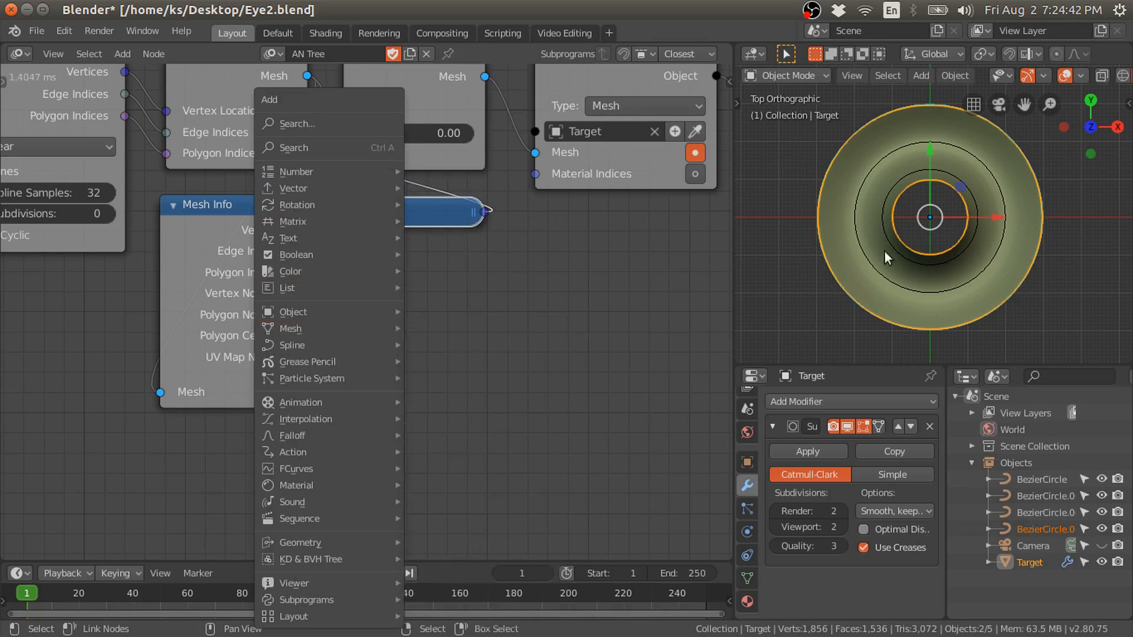
middle_drag(982, 287, 978, 132)
middle_drag(970, 249, 854, 229)
middle_drag(1007, 222, 962, 246)
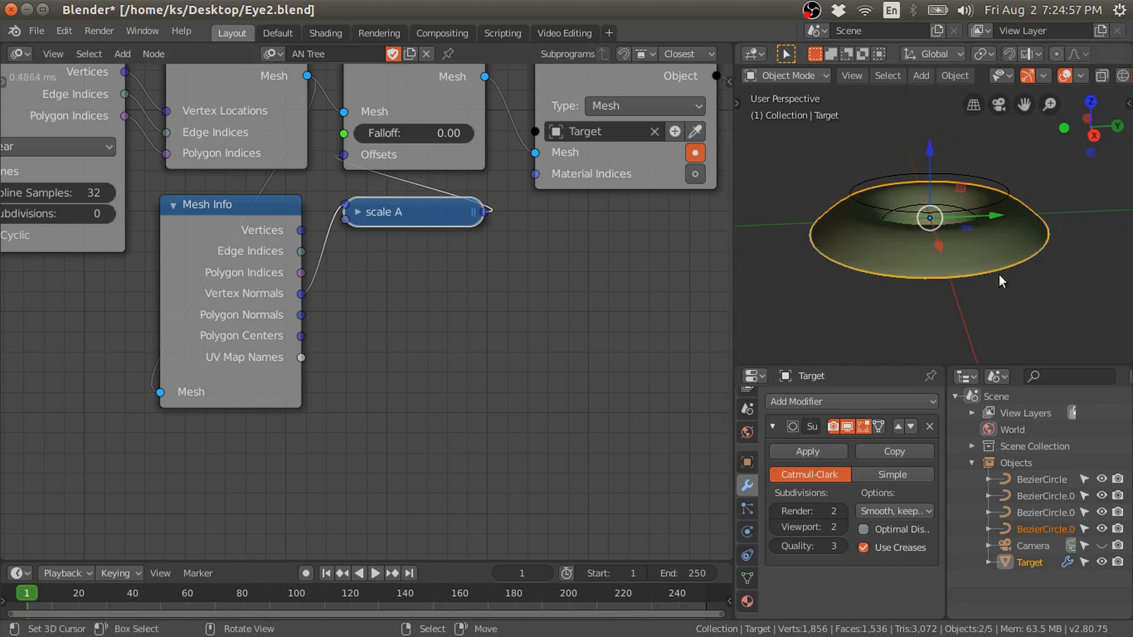
middle_drag(1004, 272, 971, 281)
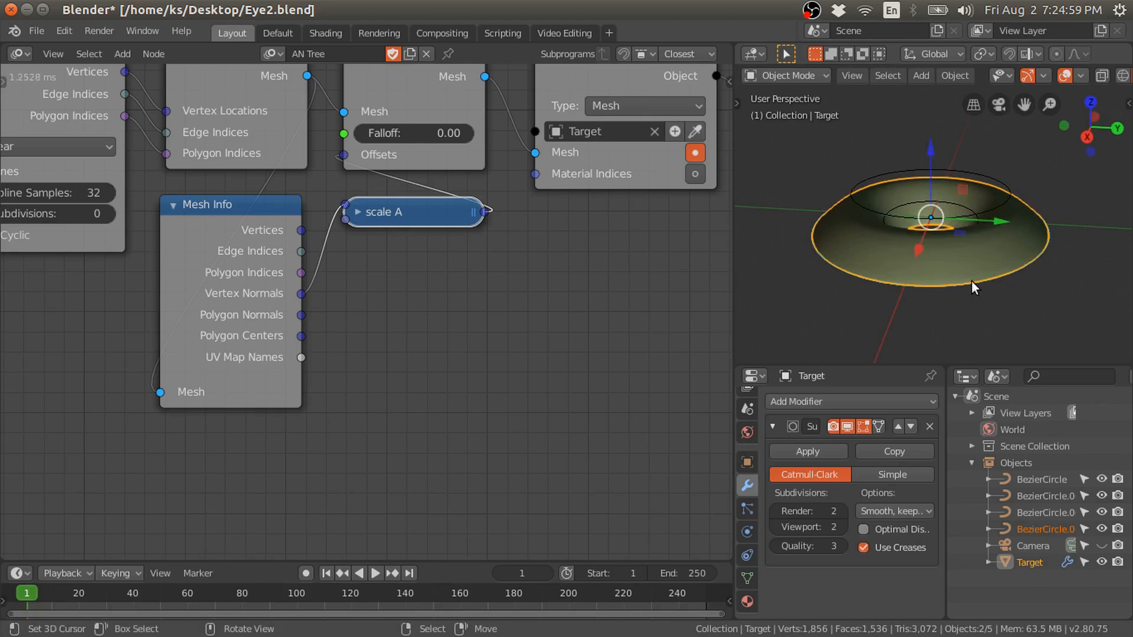
- Add a Spline Falloff node and place it in the free space below Mesh Info
key(shift+a)
mouse_move(296, 345)
mouse_move(292, 436)
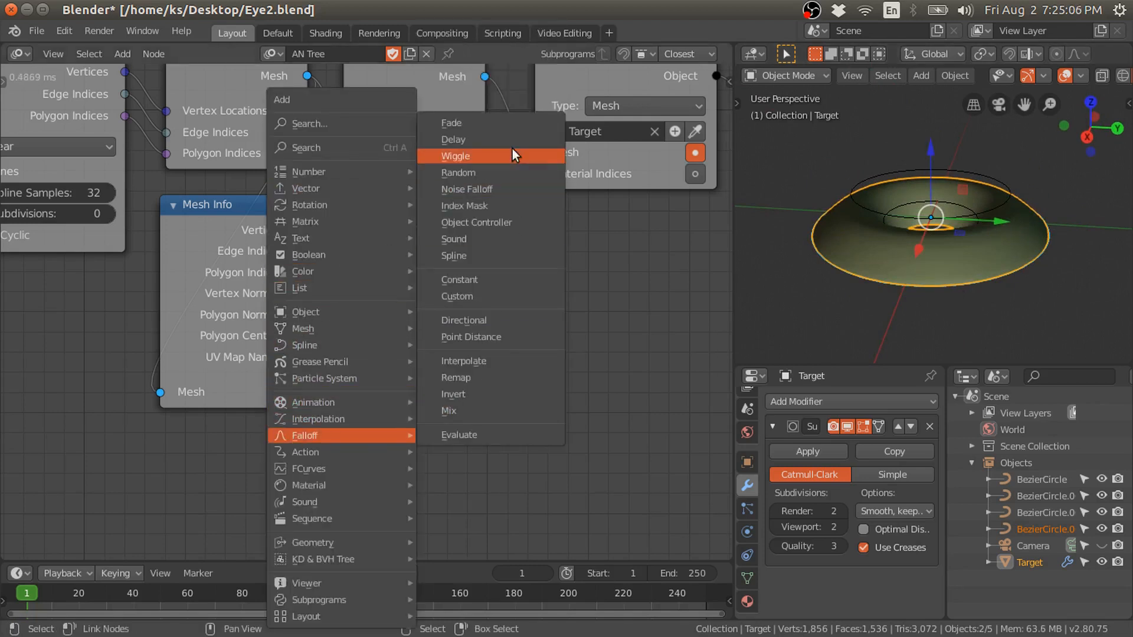
click(465, 256)
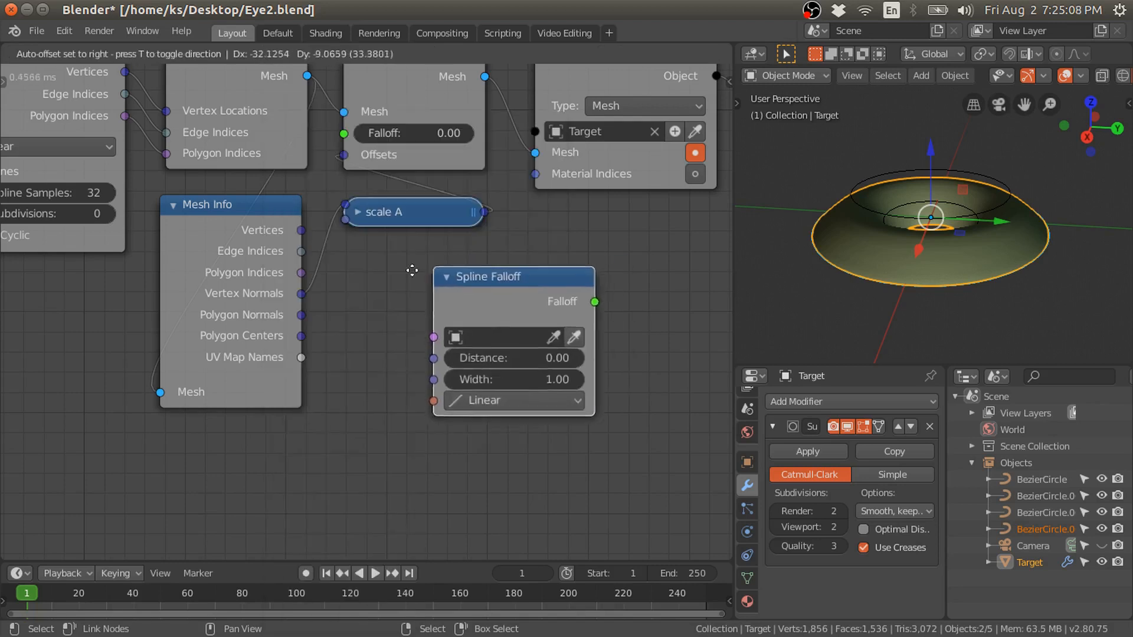
middle_drag(369, 270, 517, 103)
drag(593, 108, 383, 270)
- Duplicate the Create Spline List node and place the copy beside the Spline Falloff node
scroll(384, 272, down, 1)
middle_drag(386, 273, 381, 280)
scroll(250, 206, down, 4)
middle_drag(218, 201, 202, 238)
click(101, 168)
key(shift+d)
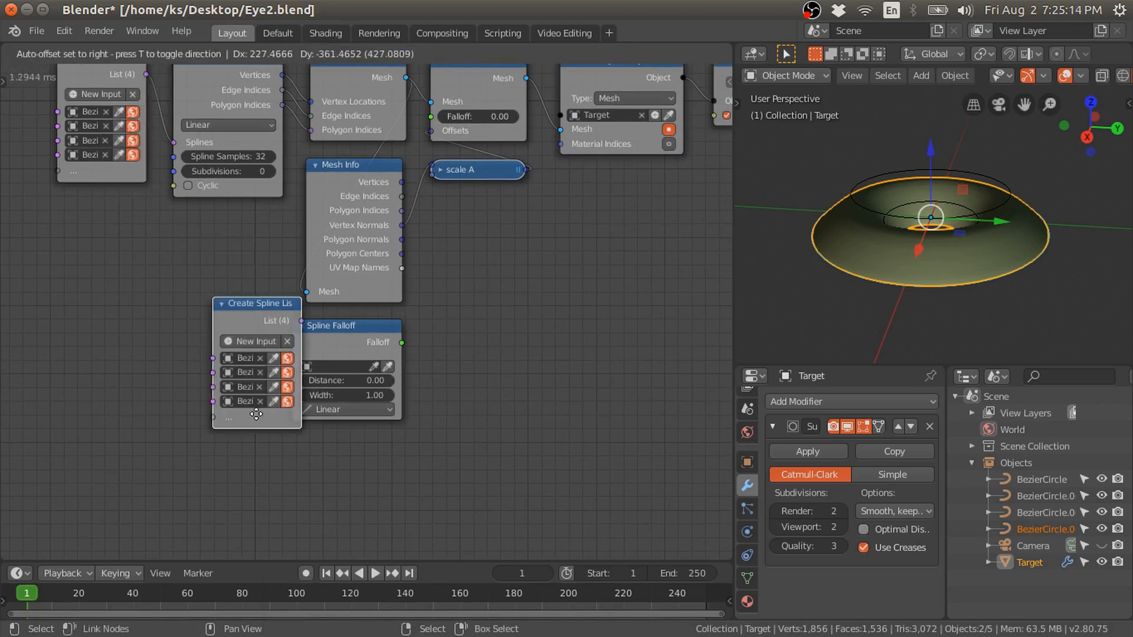
click(226, 431)
- Replace the duplicated Create Spline List's inputs with only the innermost and outermost circles, BezierCircle and BezierCircle.003
scroll(248, 407, up, 3)
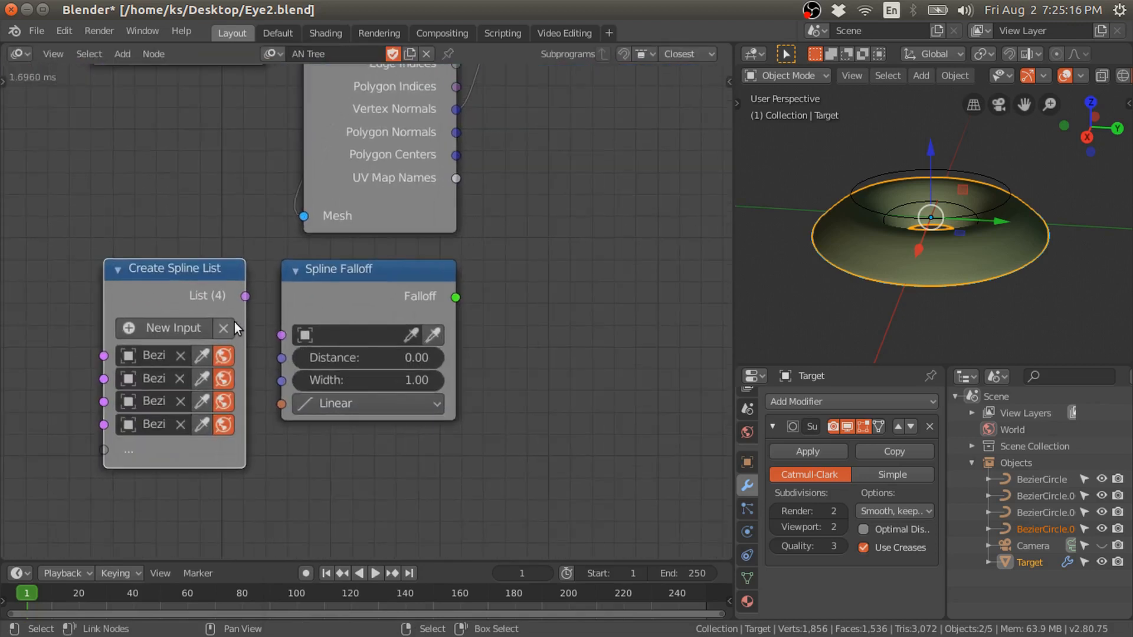
click(226, 327)
click(225, 327)
middle_drag(969, 242, 904, 183)
click(905, 238)
middle_drag(940, 242, 929, 217)
middle_drag(840, 219, 879, 278)
click(825, 254)
click(178, 355)
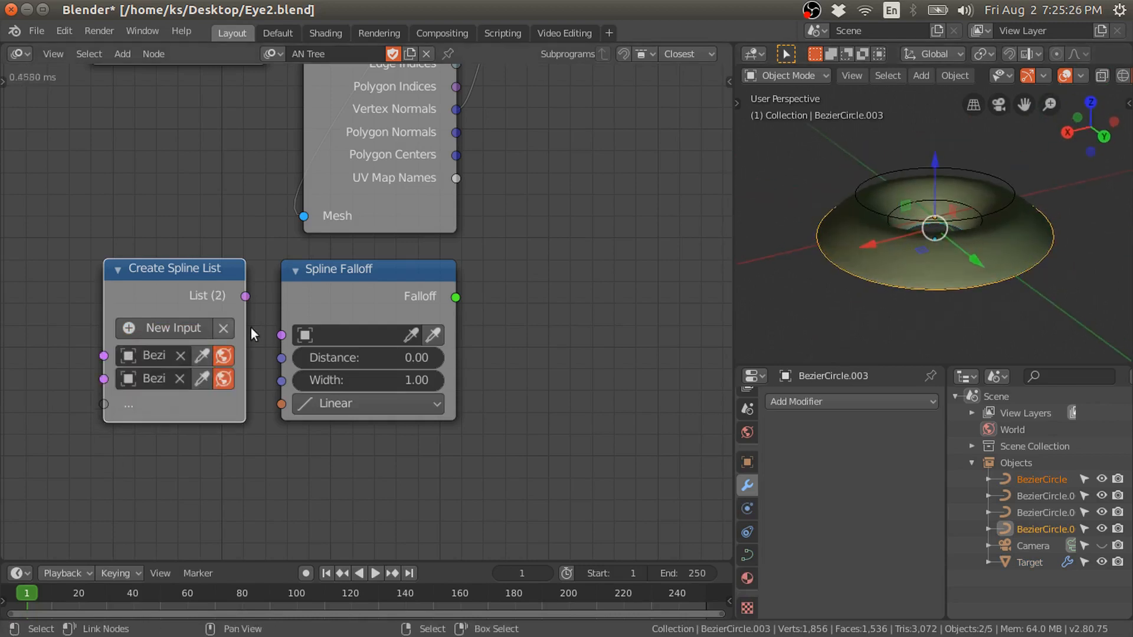
- Connect the two-circle spline list to the Spline Falloff node's spline input
drag(241, 296, 280, 341)
middle_drag(448, 328, 352, 357)
scroll(384, 321, down, 1)
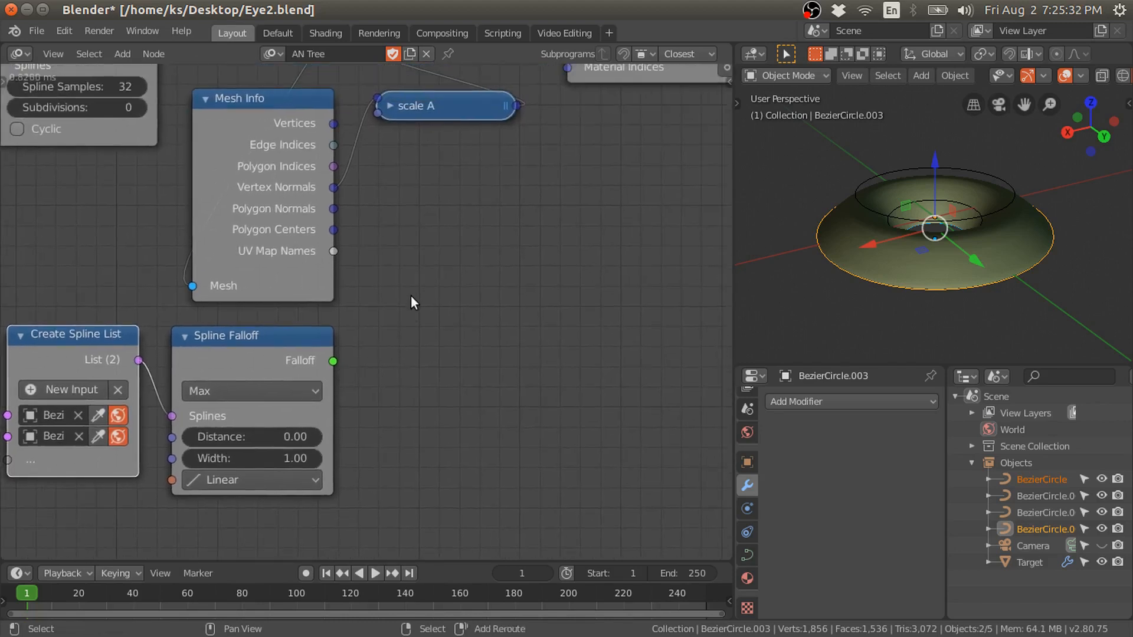
key(shift+a)
drag(332, 360, 877, 255)
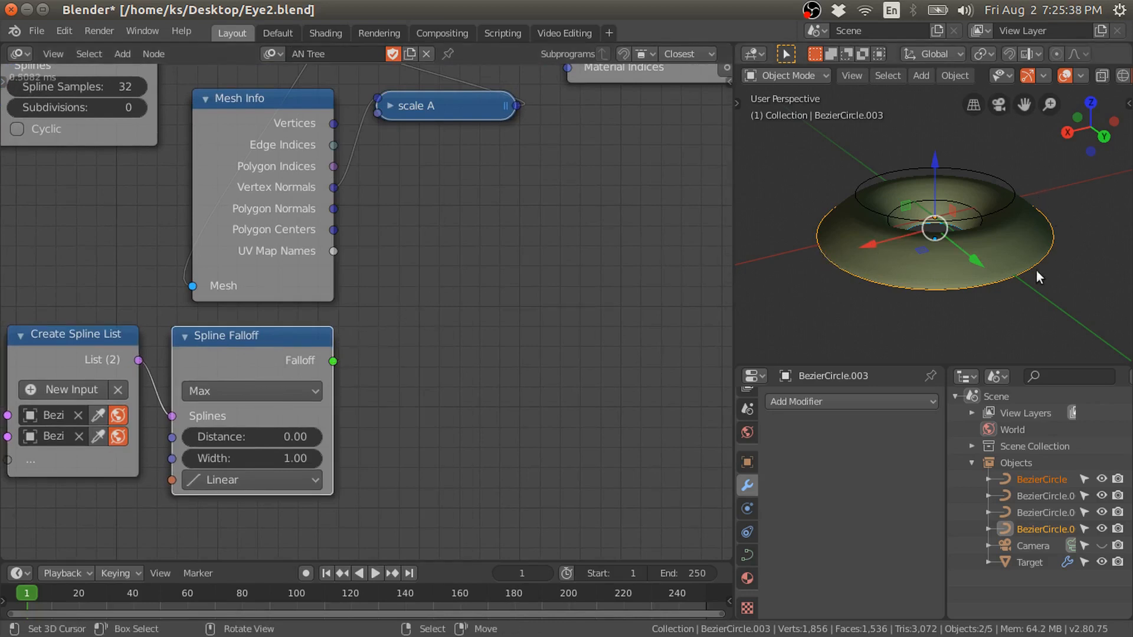
middle_drag(823, 254, 925, 304)
key(KP_7)
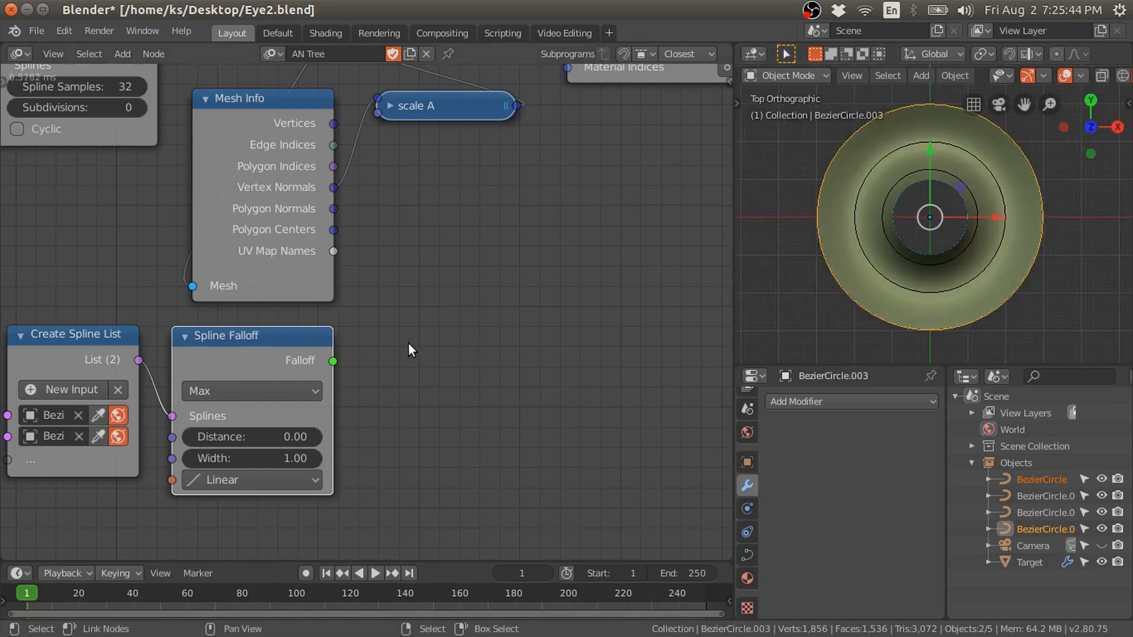
- Add an Invert Falloff node beside the Spline Falloff node and feed the spline falloff into it
key(shift+a)
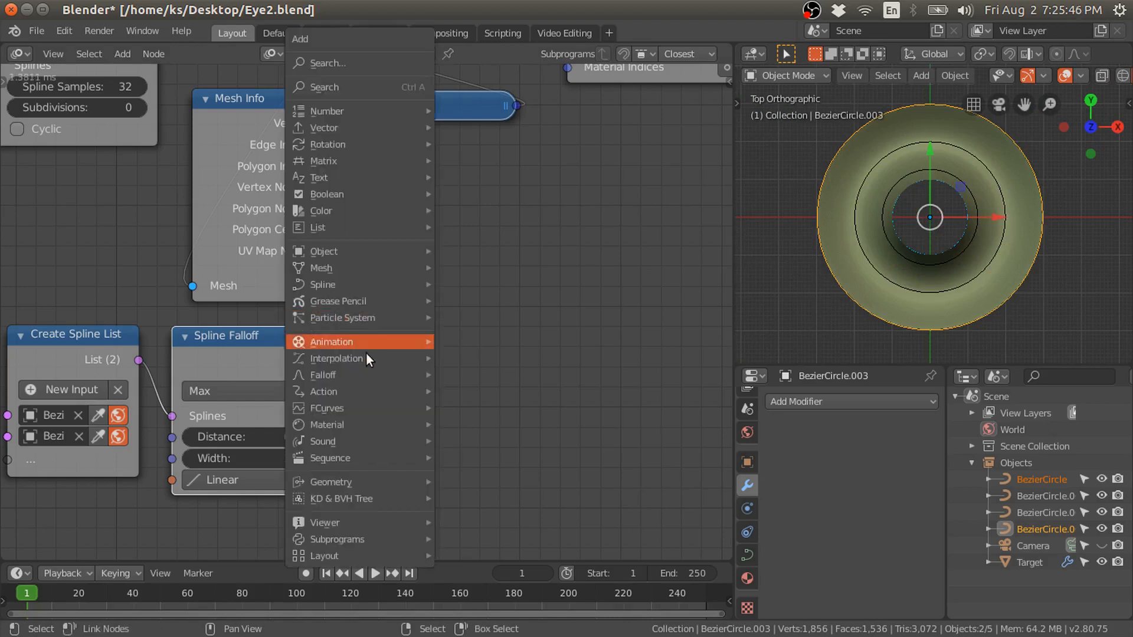
mouse_move(324, 375)
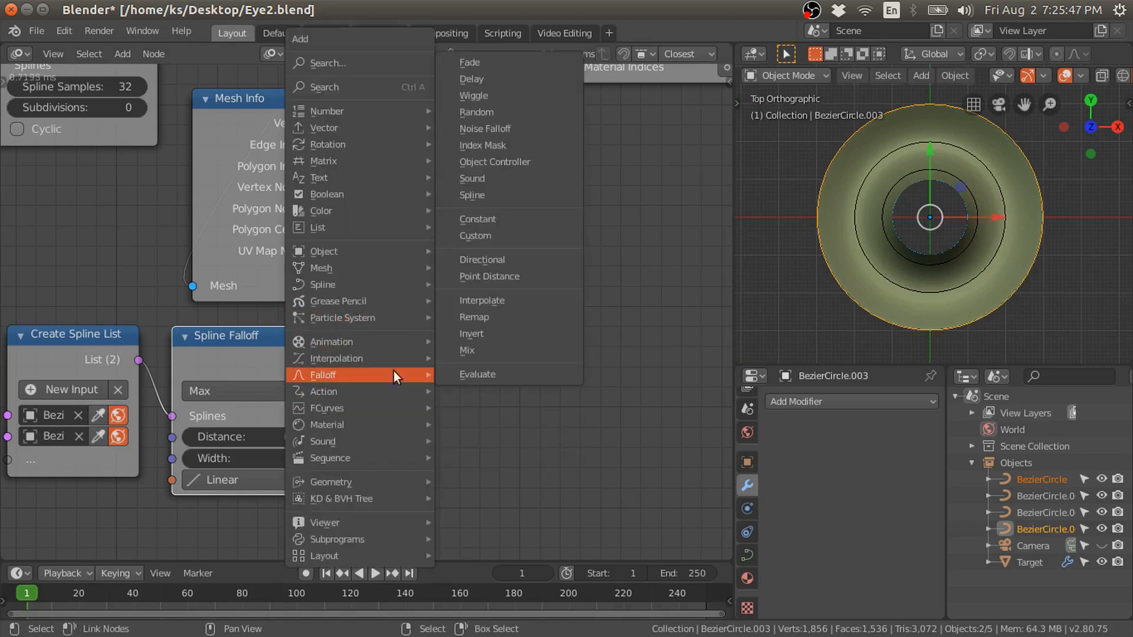
click(480, 333)
click(378, 328)
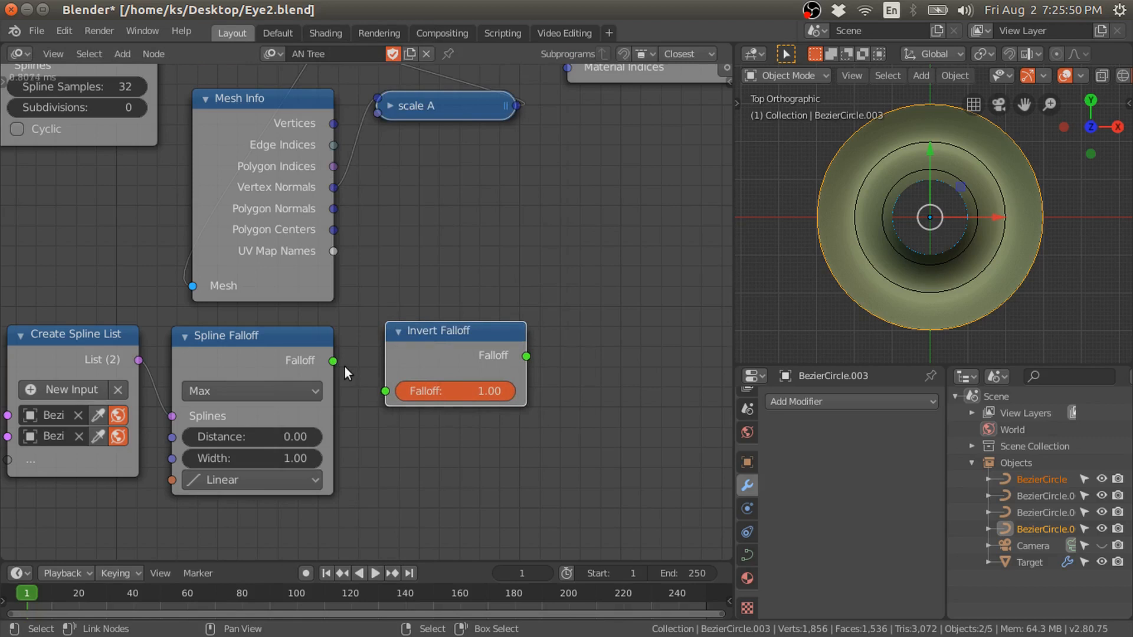
drag(332, 361, 385, 391)
mouse_move(449, 337)
middle_down()
mouse_move(371, 328)
mouse_move(438, 336)
middle_up()
drag(518, 345, 596, 322)
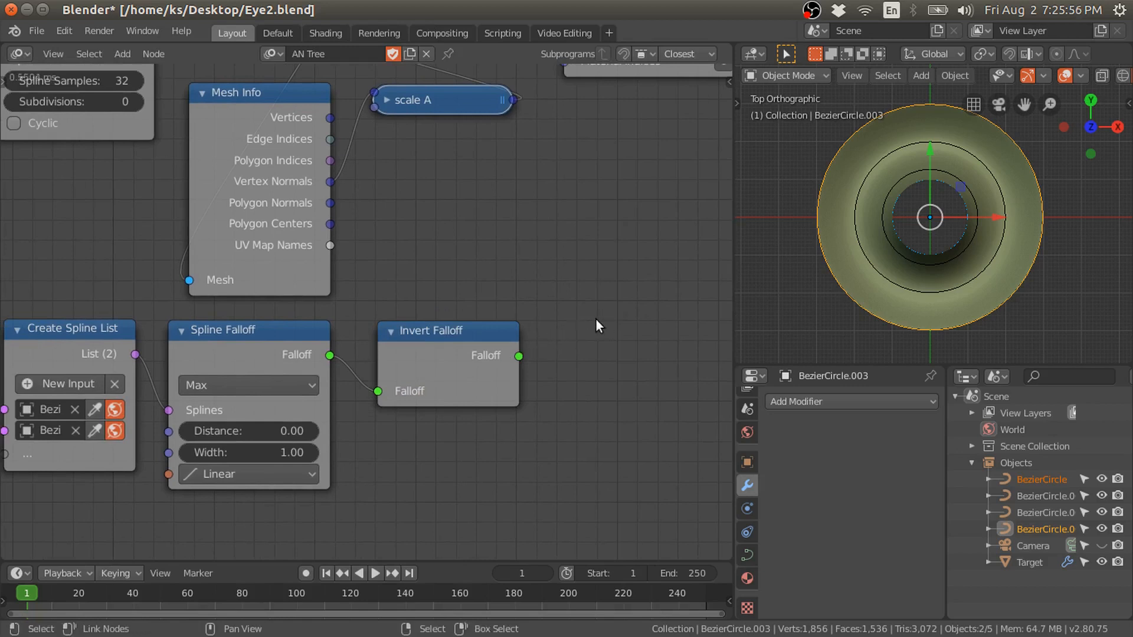
- Add a Mix Falloffs node and place it between the scale A and Invert Falloff nodes
key(shift+a)
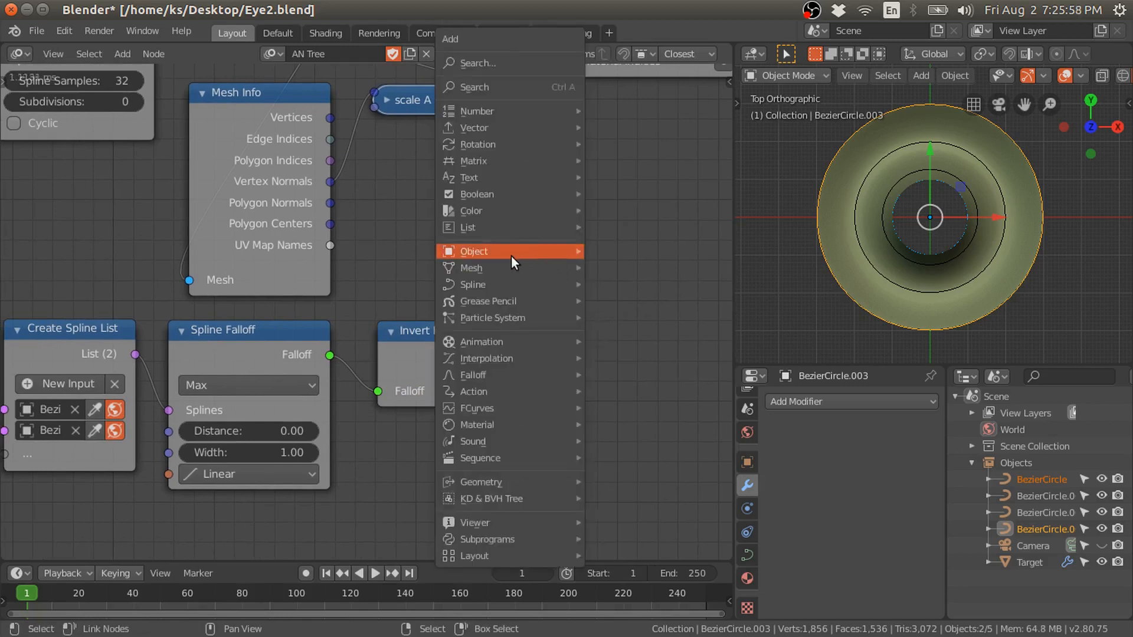
mouse_move(457, 376)
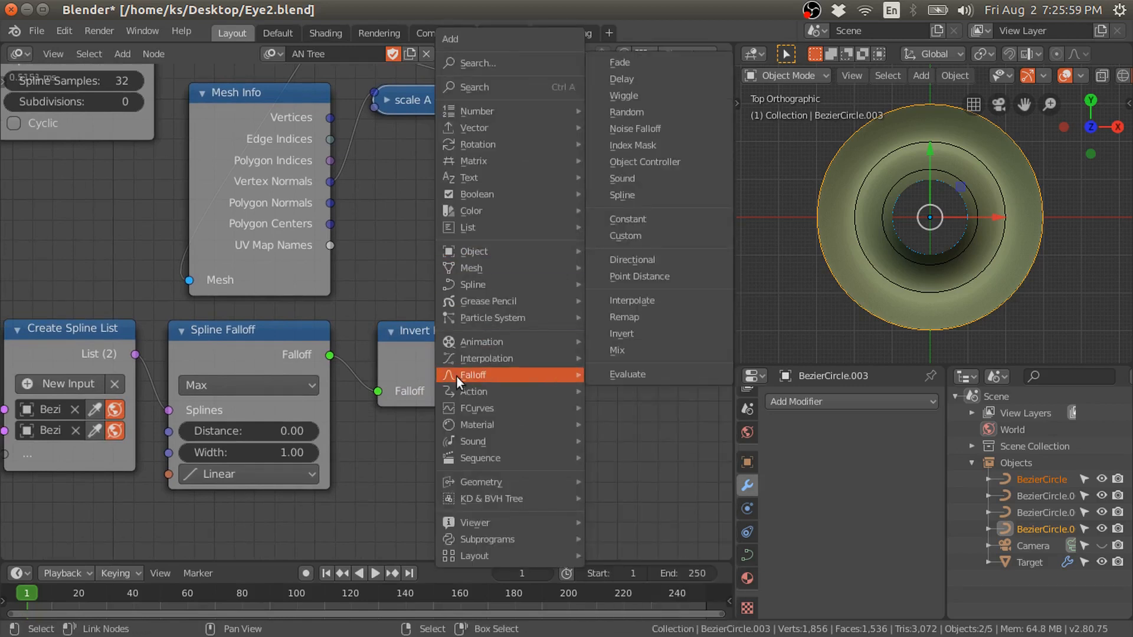
click(629, 349)
click(382, 189)
middle_drag(384, 188, 378, 304)
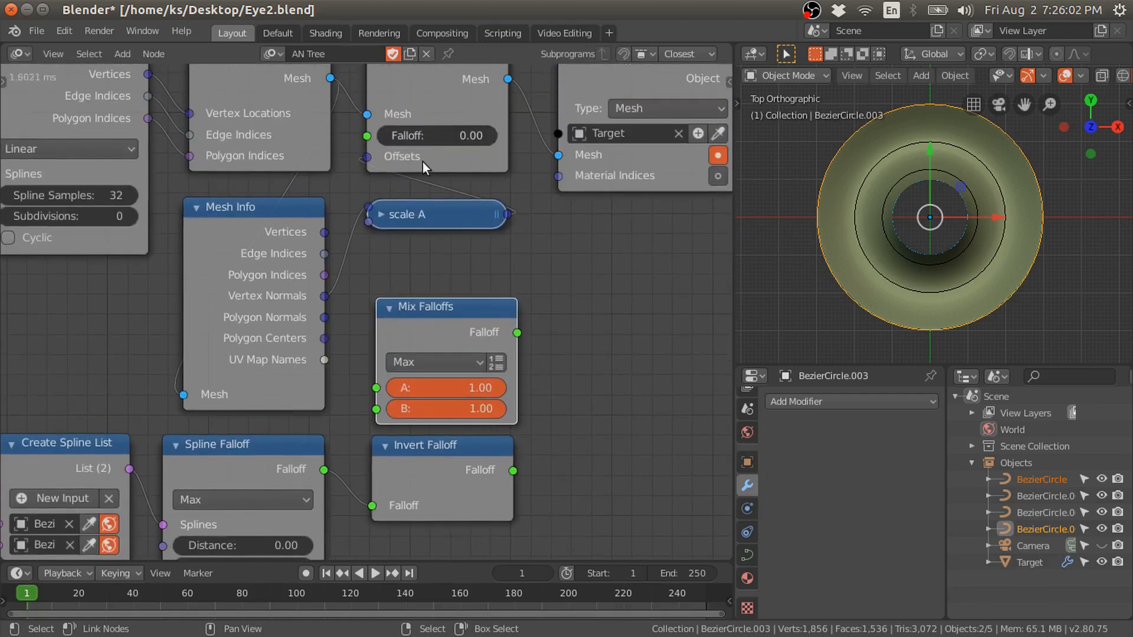
- Connect the inverted falloff to Mix Falloffs input A, its output to the offset node's Falloff input, and set the mix to Multiply
drag(365, 137, 517, 333)
drag(532, 412, 375, 387)
click(430, 364)
click(430, 407)
middle_drag(430, 407, 430, 325)
- Lower the Mix Falloffs B value first to 0.27 and finally to 0.00, and collapse the Invert Falloff node
middle_drag(936, 303, 809, 128)
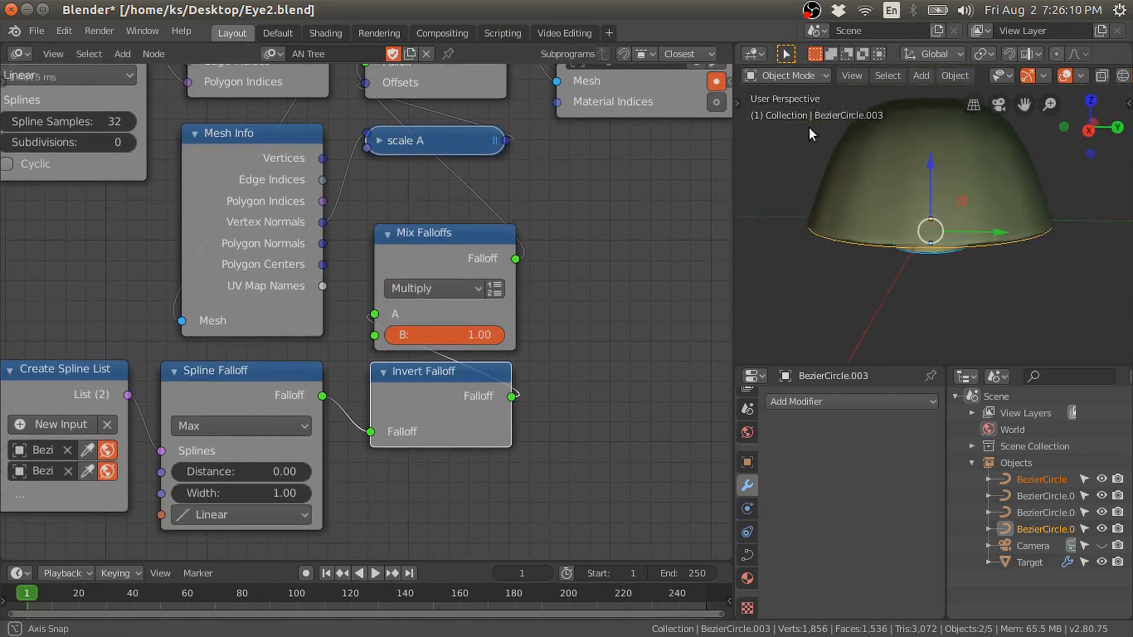
drag(482, 334, 395, 334)
middle_drag(861, 248, 835, 246)
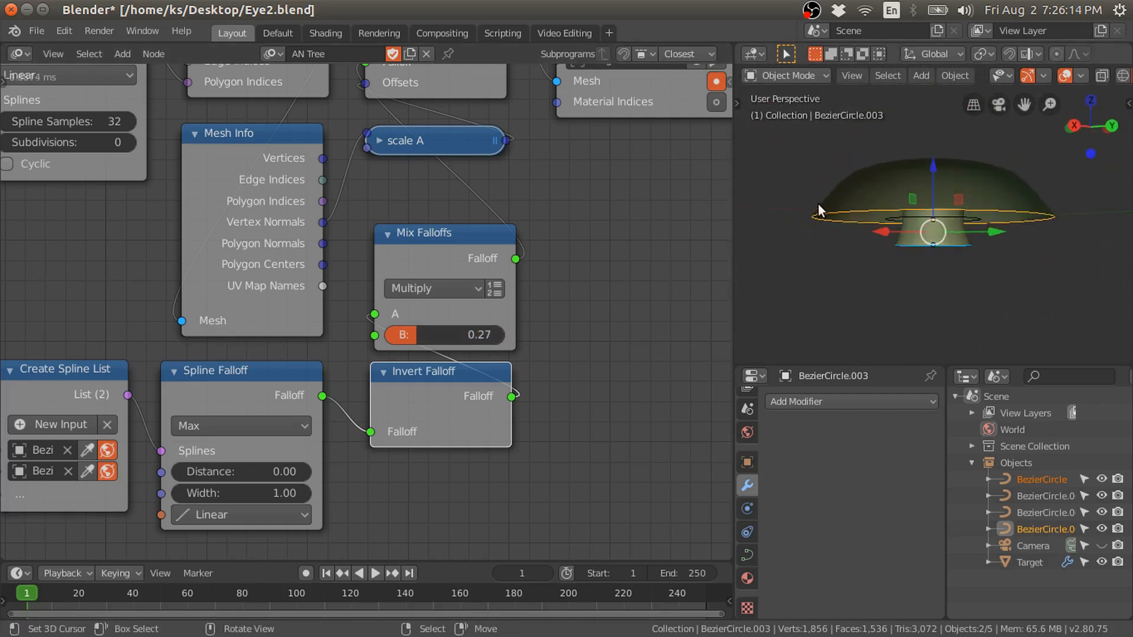
scroll(911, 265, up, 3)
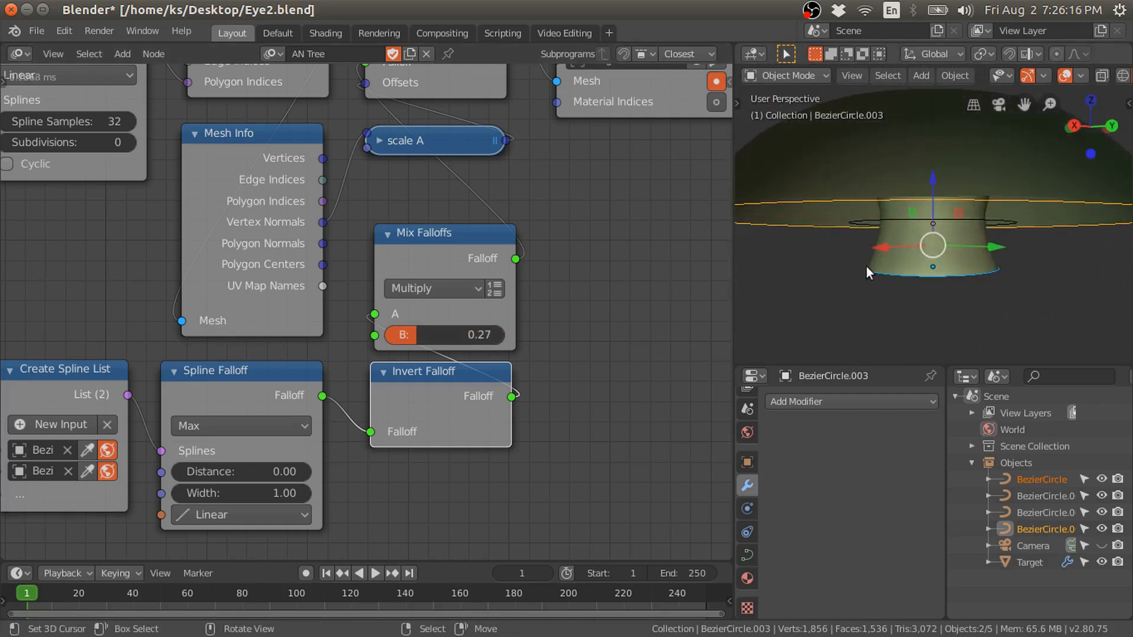
drag(410, 335, 386, 335)
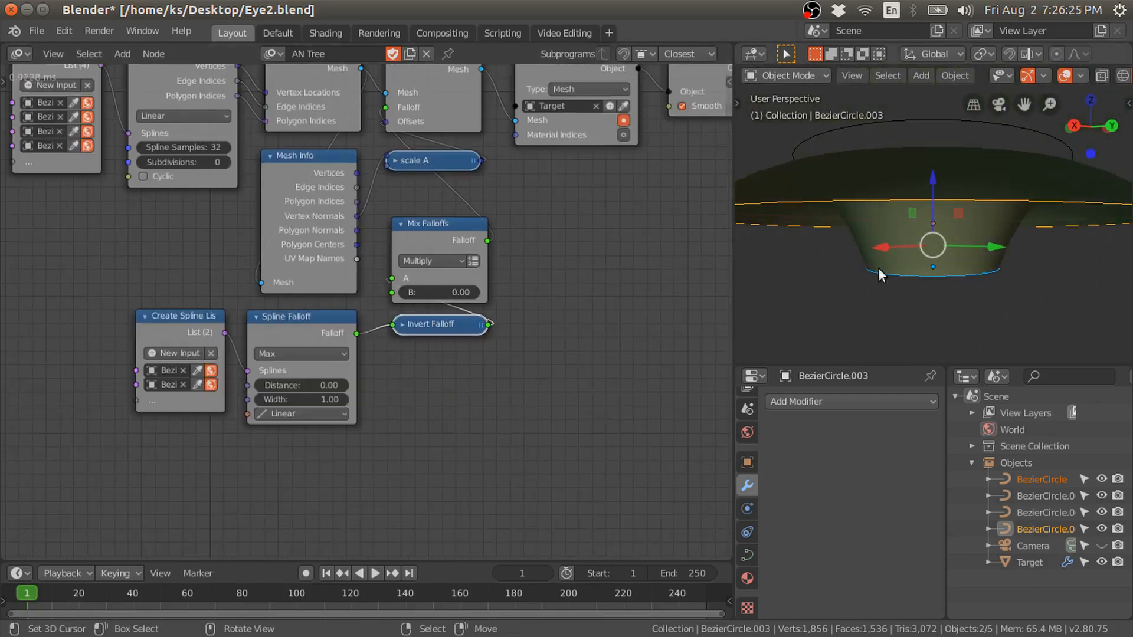
middle_drag(964, 234, 963, 311)
key(KP_7)
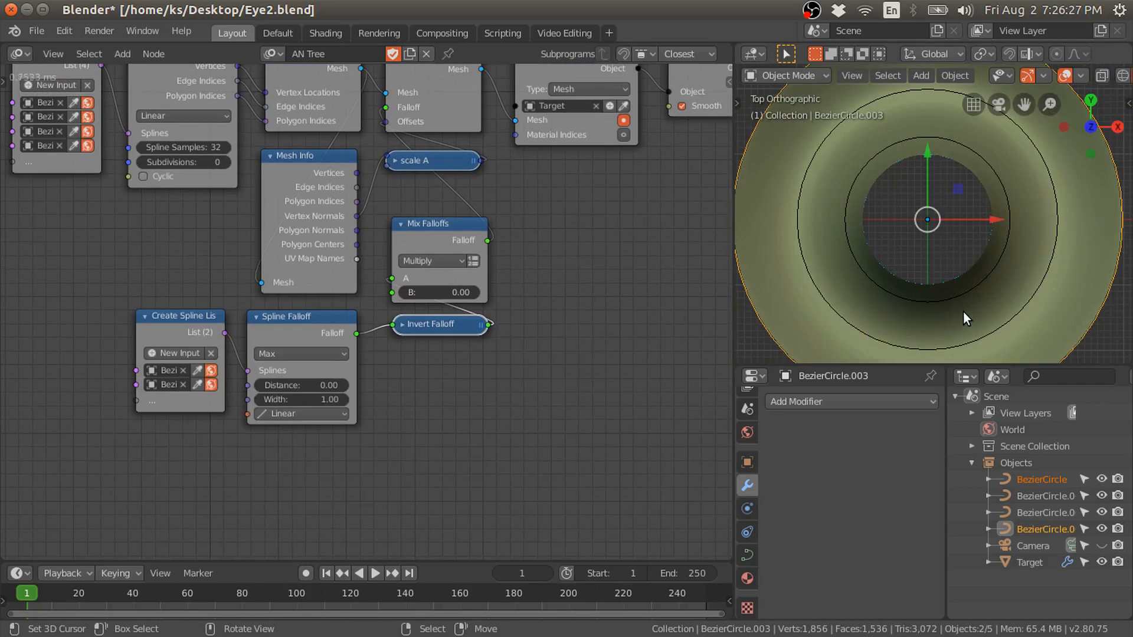
scroll(516, 318, up, 3)
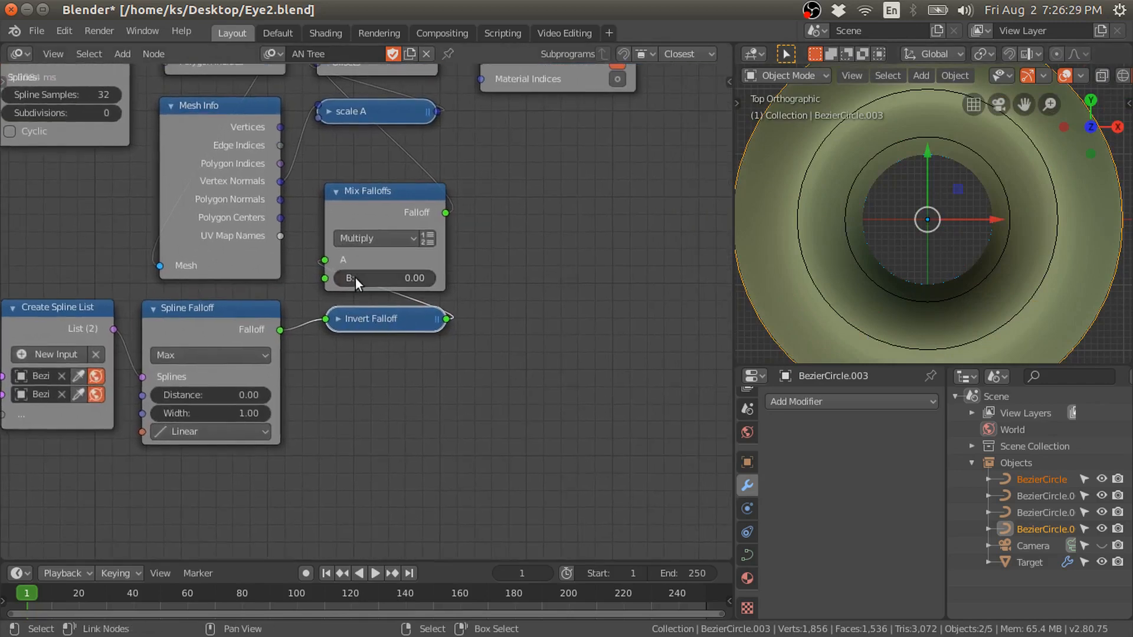
mouse_move(357, 286)
mouse_down()
mouse_move(467, 286)
mouse_move(356, 286)
mouse_up()
- Add a Wiggle Falloff node and place it below the Invert Falloff node
middle_drag(346, 336, 431, 279)
key(shift+a)
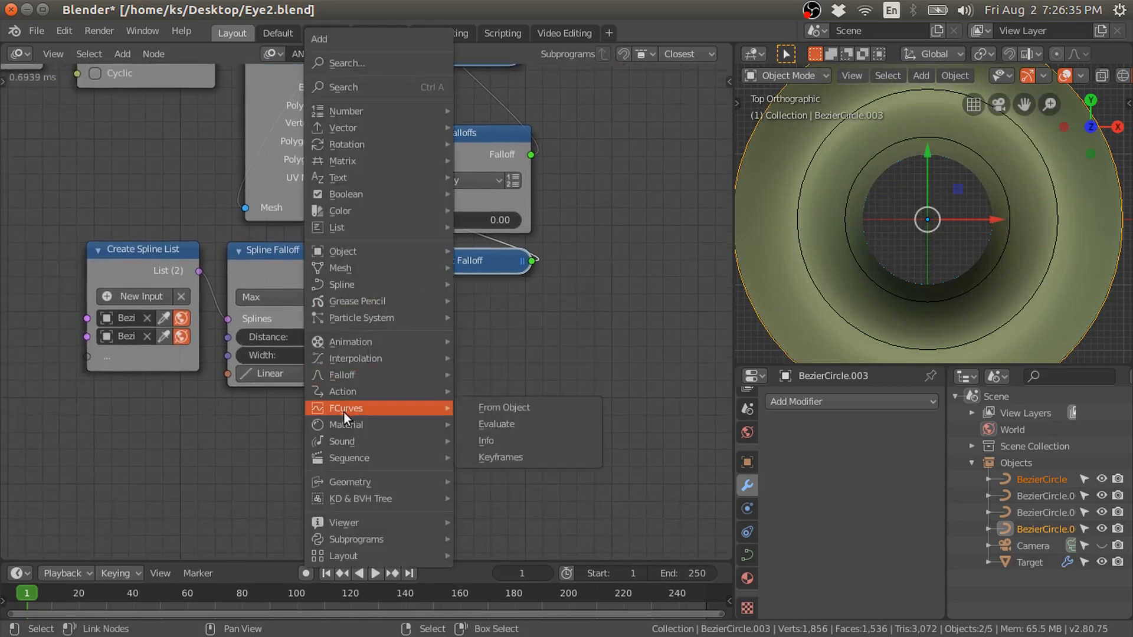
mouse_move(328, 376)
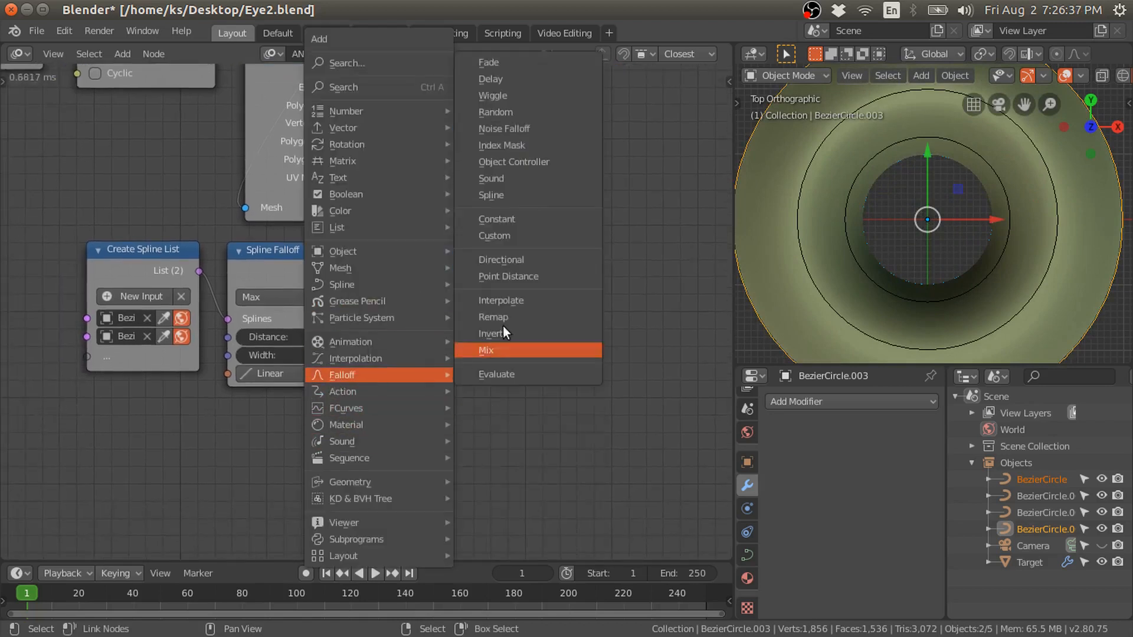
click(497, 101)
click(411, 306)
middle_drag(444, 316, 441, 238)
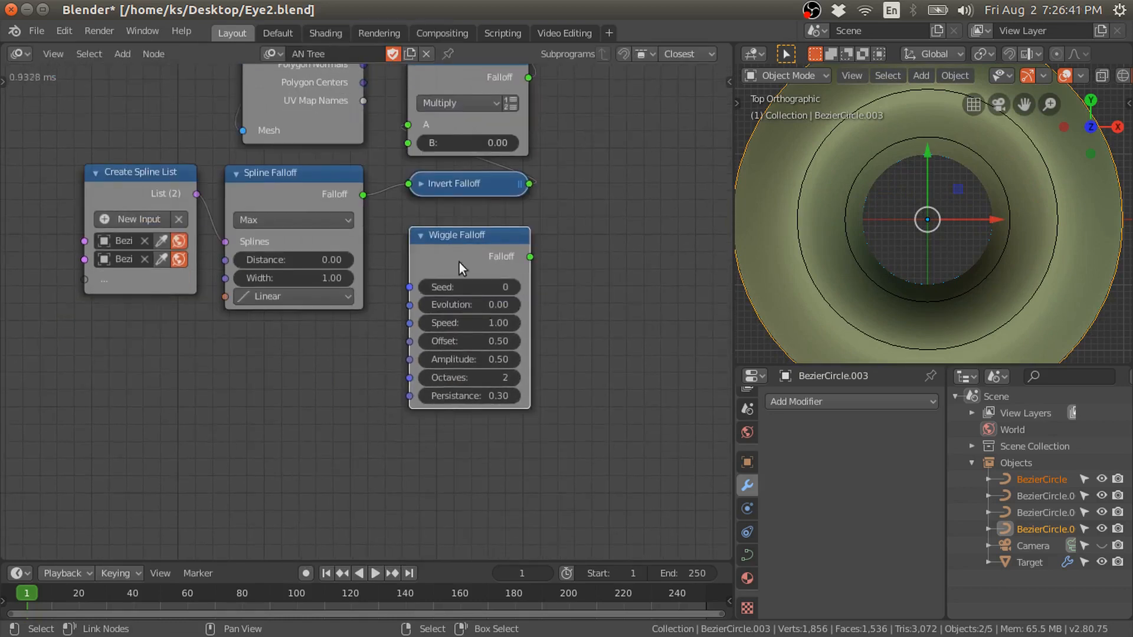
- Add a Time Info node below Spline Falloff and connect its Frame output to the Wiggle Falloff's Evolution
key(shift+a)
mouse_move(360, 344)
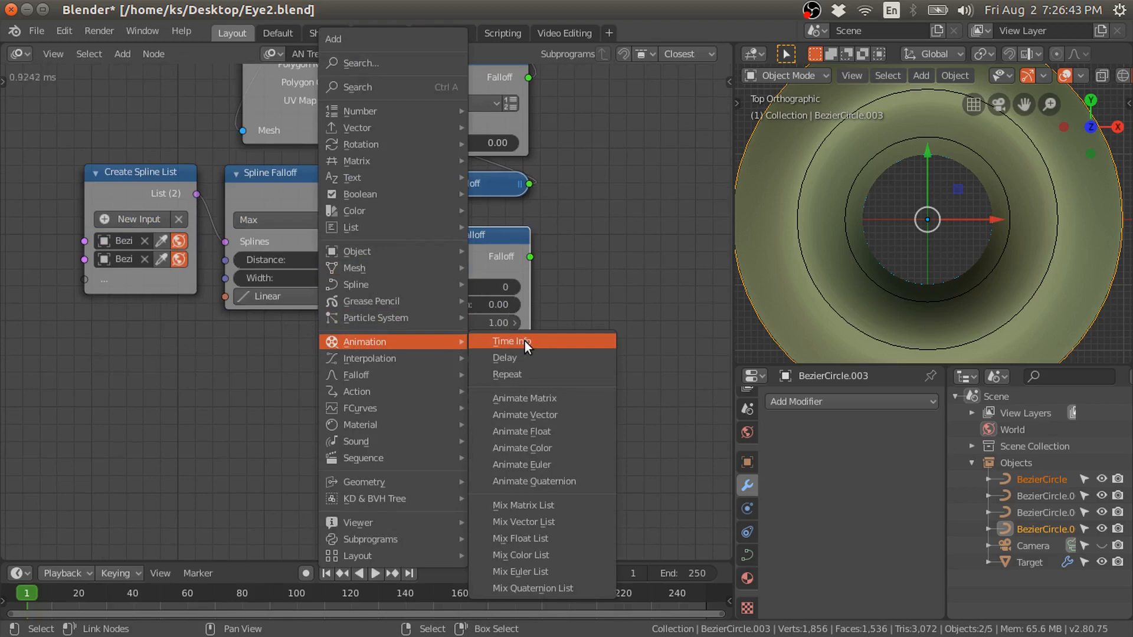
click(525, 341)
click(331, 349)
drag(367, 355, 410, 305)
- Connect the Wiggle Falloff to input B of Mix Falloffs and set the wiggle's Offset to 0
drag(530, 256, 416, 148)
double_click(476, 342)
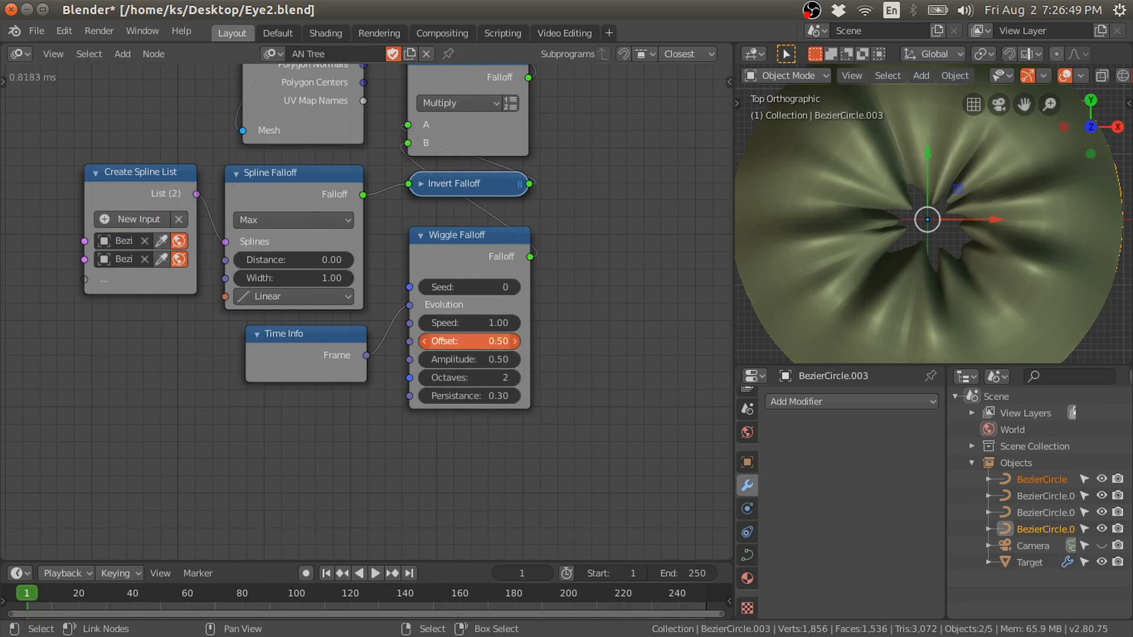
text(0)
key(Return)
middle_drag(894, 291, 876, 224)
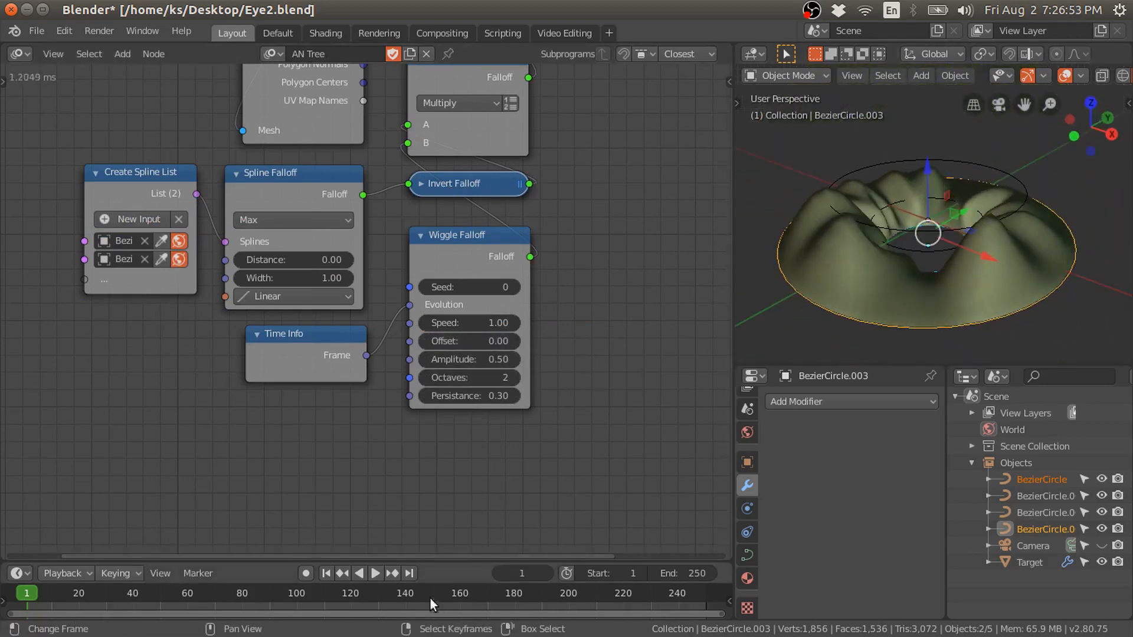
- Play the animation and examine how the wiggle deforms the eye mesh
click(373, 569)
middle_drag(1007, 311, 936, 324)
scroll(950, 311, up, 1)
scroll(952, 269, down, 1)
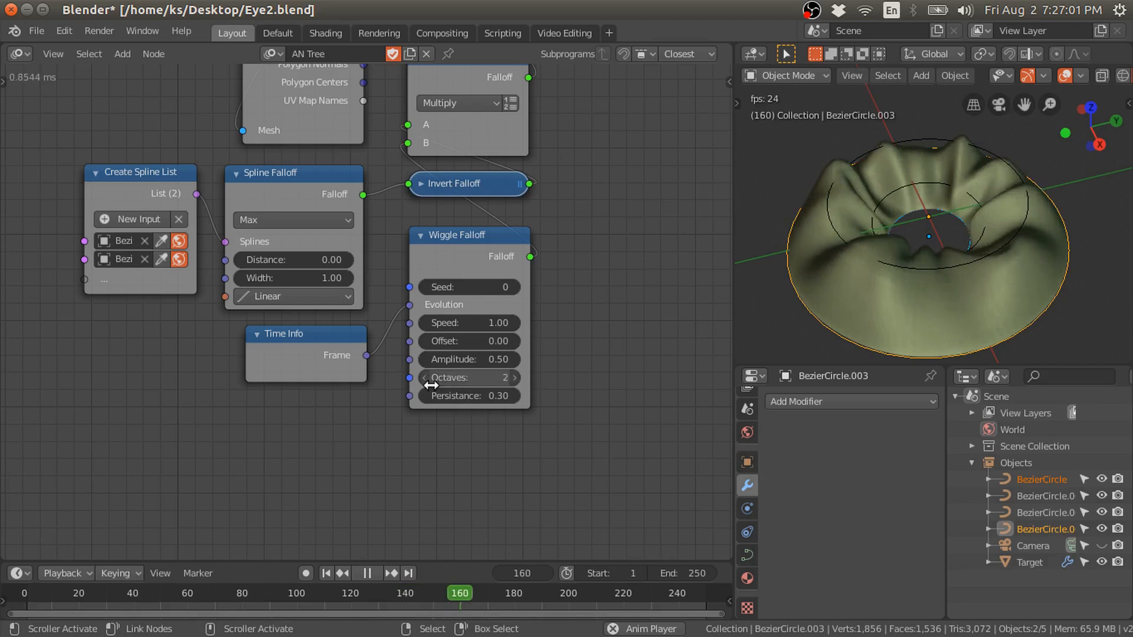
- Set the Wiggle Falloff's Amplitude to 0.2, check the mesh motion from the top, and stop playback
click(470, 359)
text(0.2)
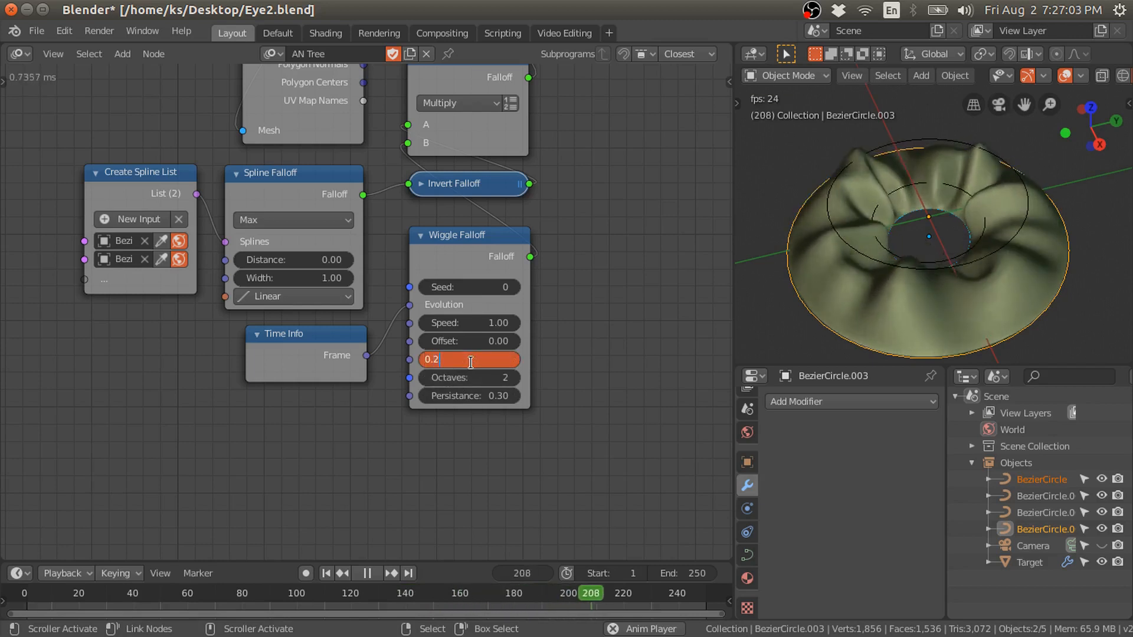
key(Return)
middle_drag(950, 203, 879, 207)
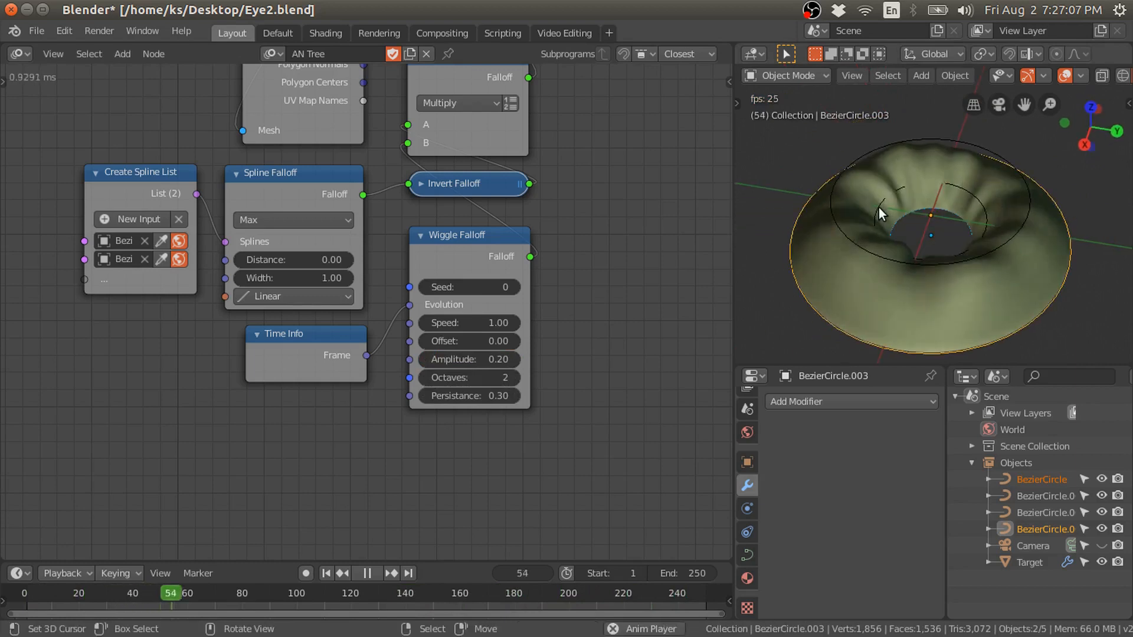
key(KP_7)
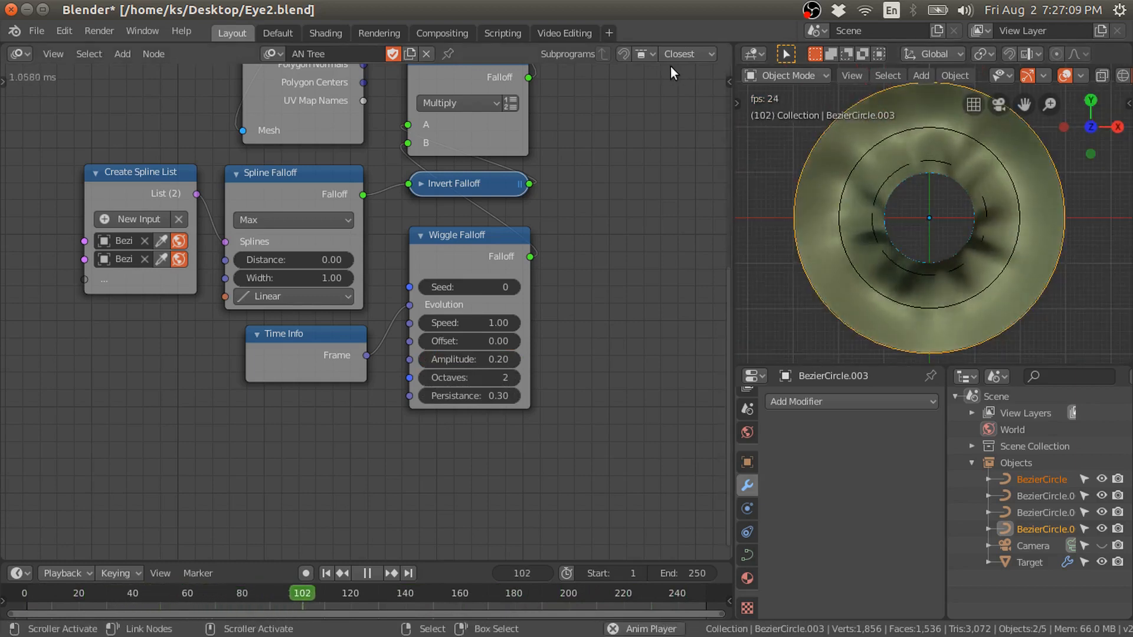
key(Escape)
- Move the Wiggle Falloff node below Time Info and disconnect it from input B of Mix Falloffs
middle_drag(500, 324, 498, 242)
drag(451, 153, 281, 324)
middle_drag(433, 155, 309, 256)
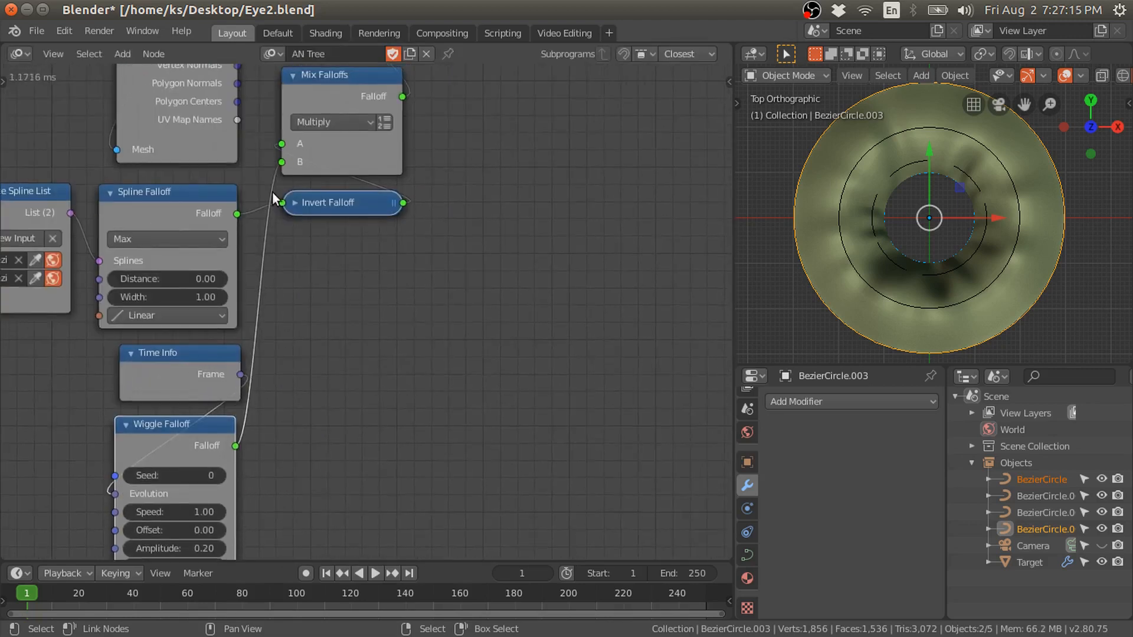
drag(279, 162, 255, 210)
middle_drag(355, 329, 425, 293)
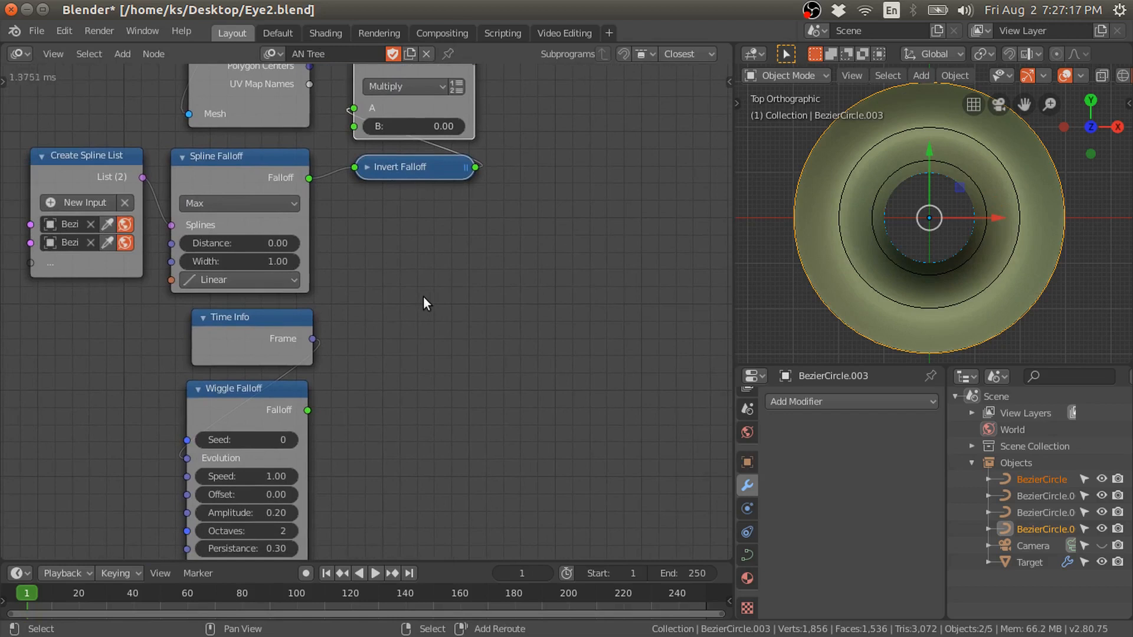
- Add a Sound Falloff node and place it below the Invert Falloff node
key(shift+a)
mouse_move(360, 377)
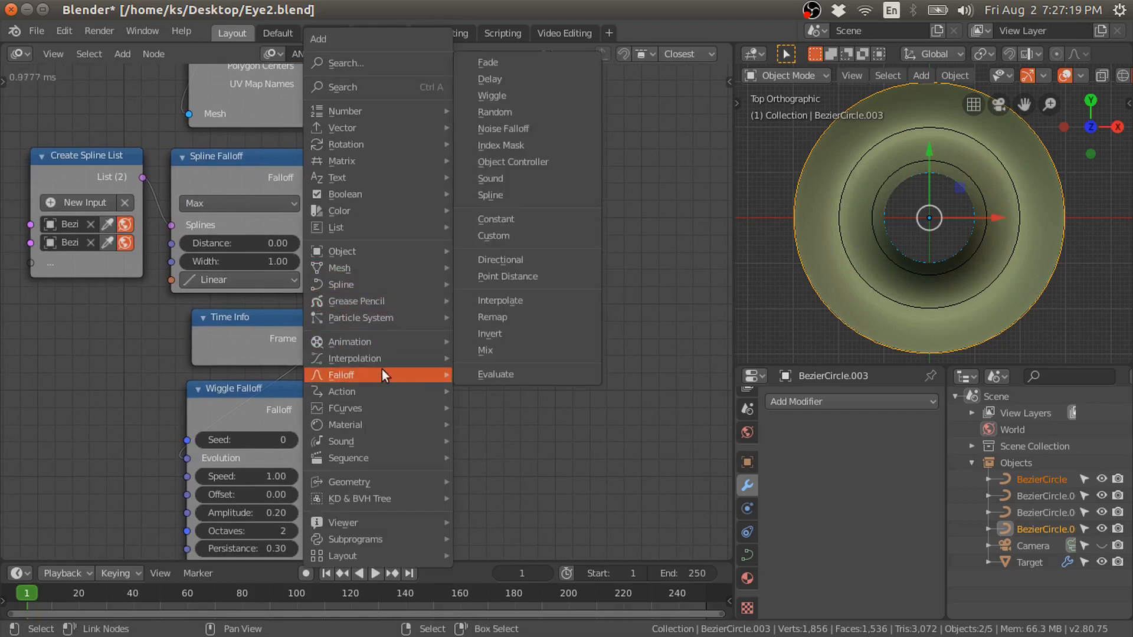
click(490, 179)
click(416, 257)
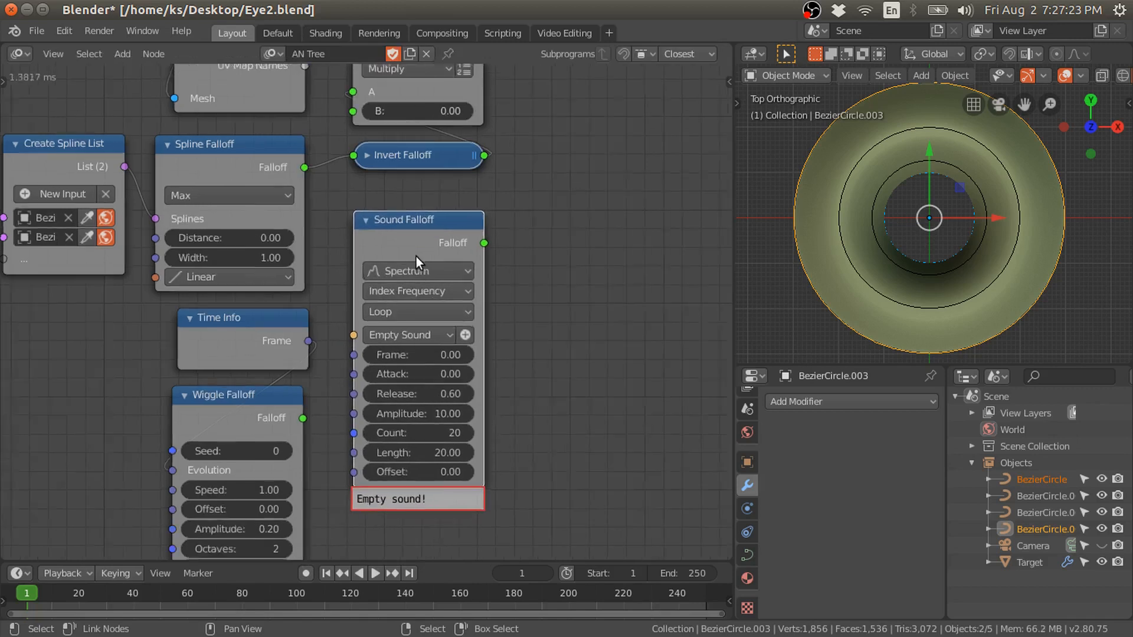
- Switch the Sound Falloff node's type from Spectrum to Average
scroll(421, 261, up, 1)
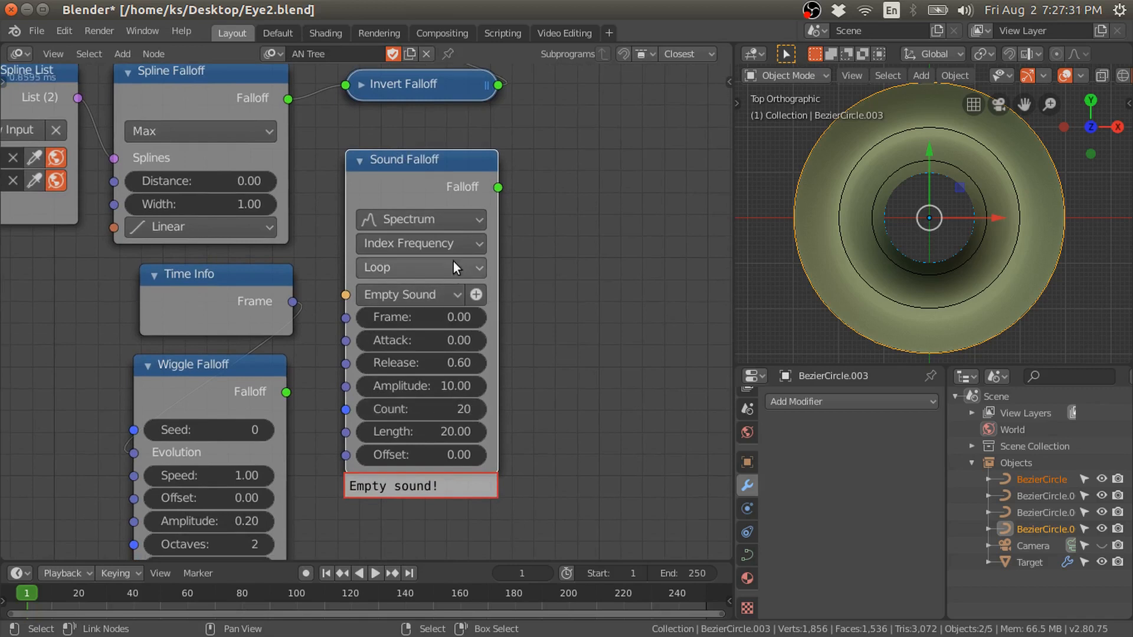
middle_drag(483, 260, 430, 288)
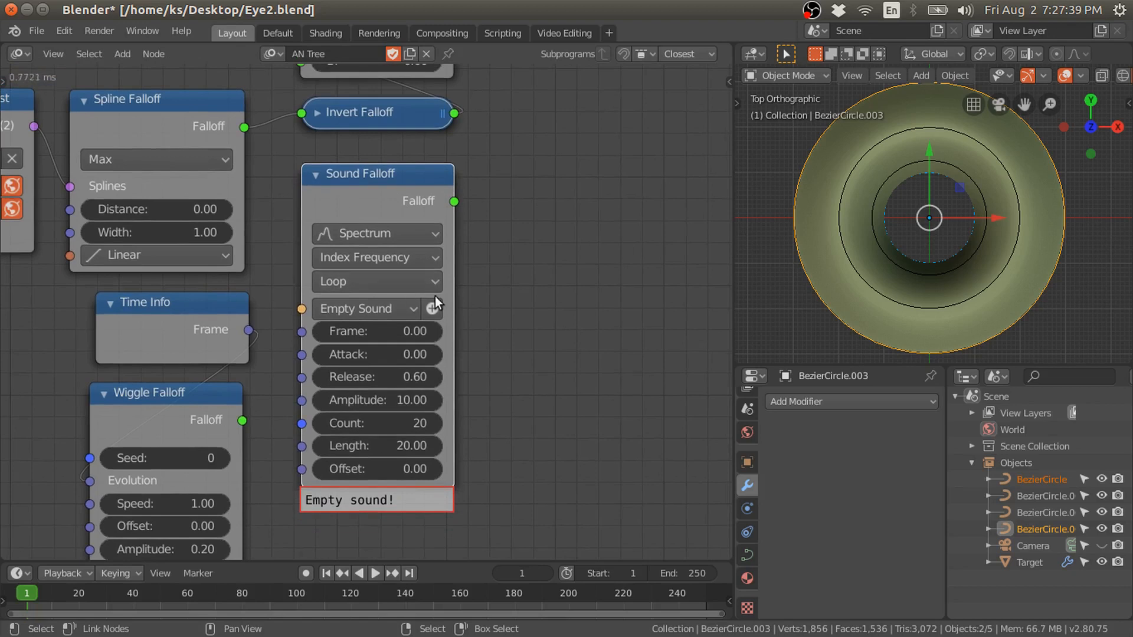
scroll(426, 264, down, 4)
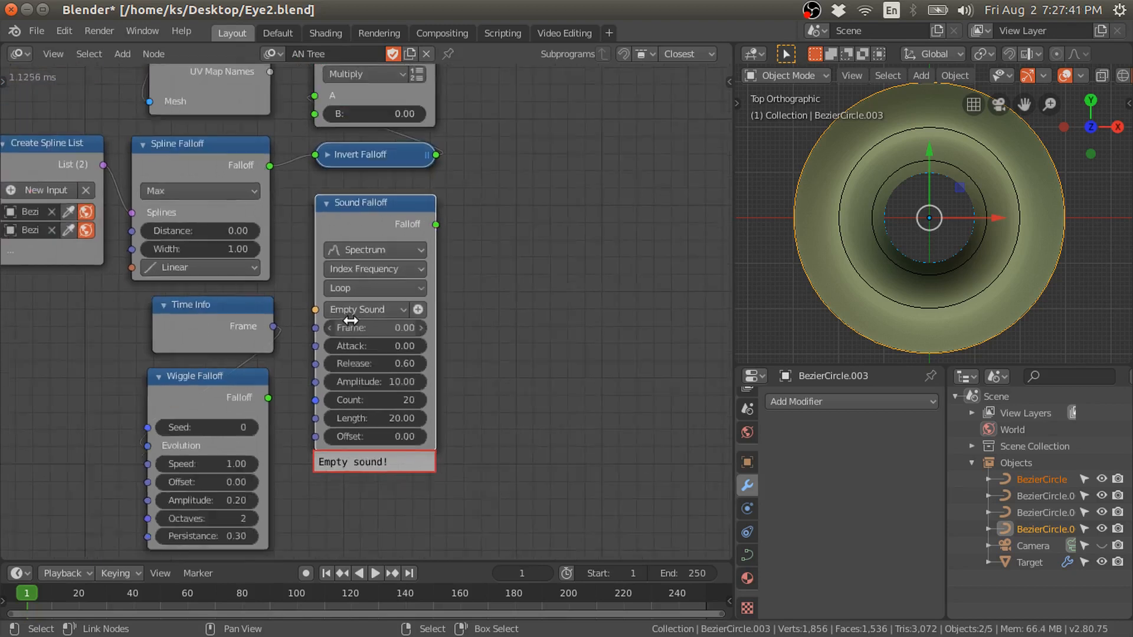
scroll(419, 324, down, 2)
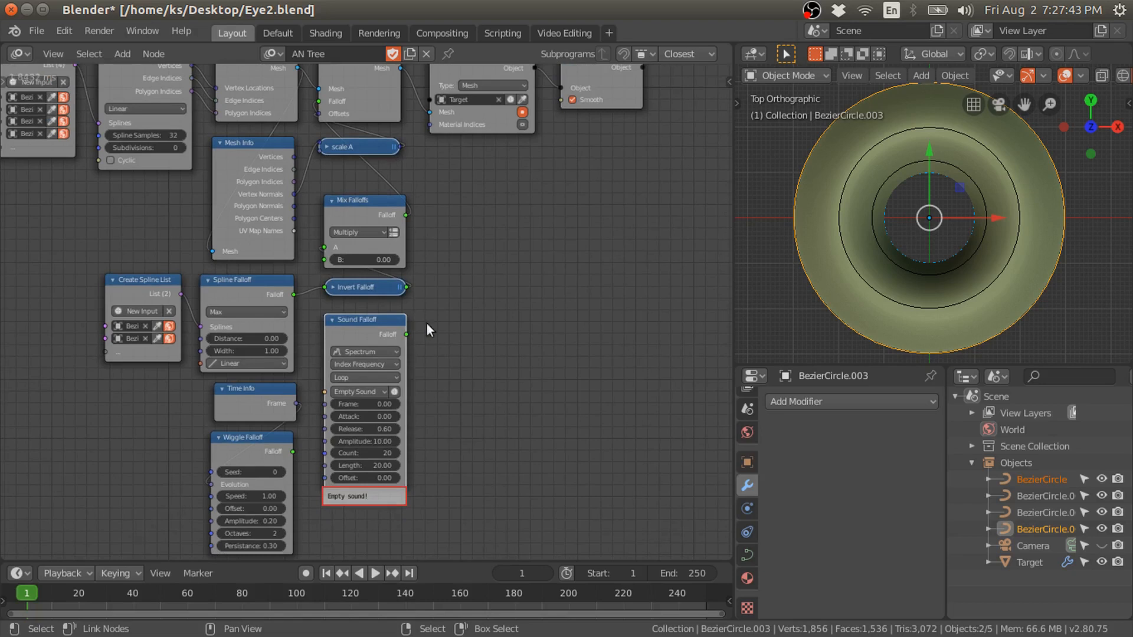
scroll(433, 339, up, 3)
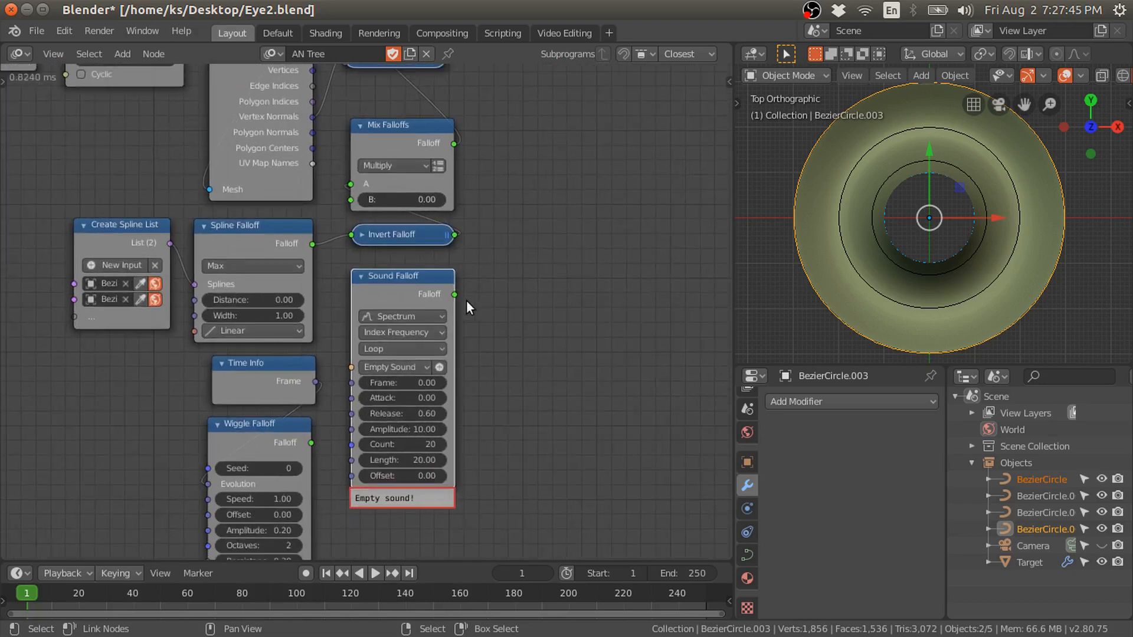
scroll(468, 301, up, 2)
click(389, 266)
click(392, 288)
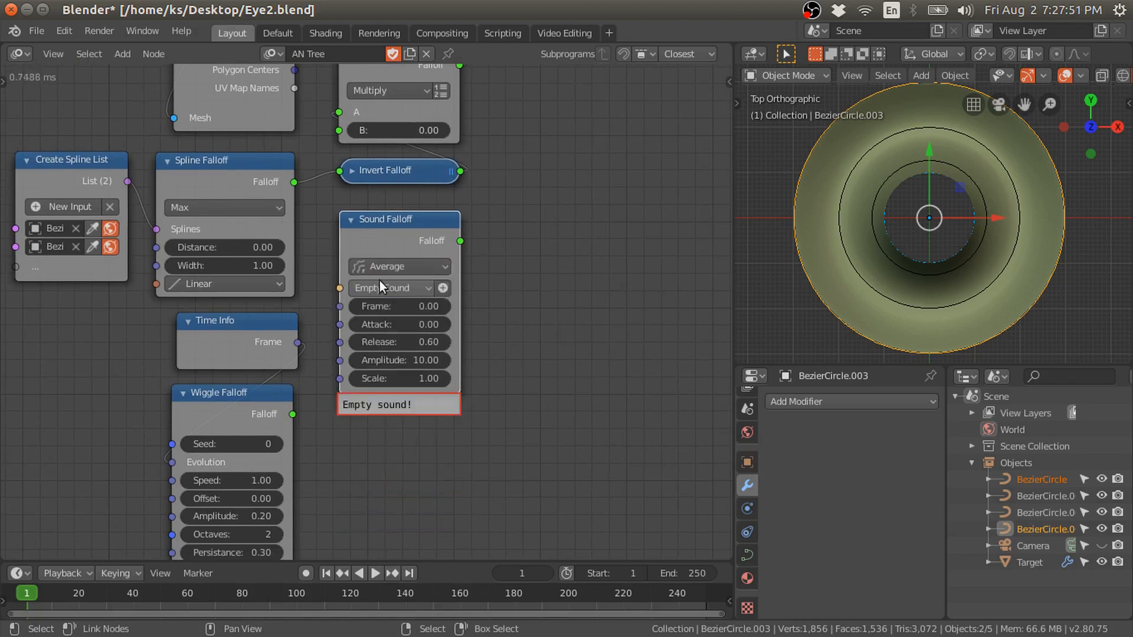
- Load bensound-sadday.mp3 as the sound of the Sound Falloff node
click(443, 288)
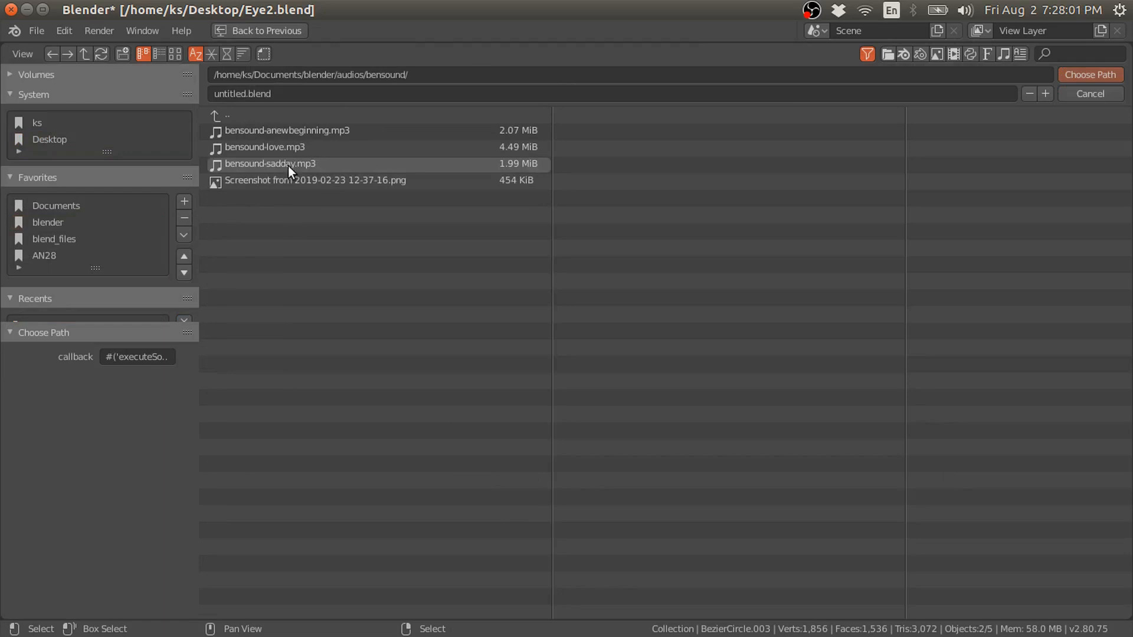
click(289, 163)
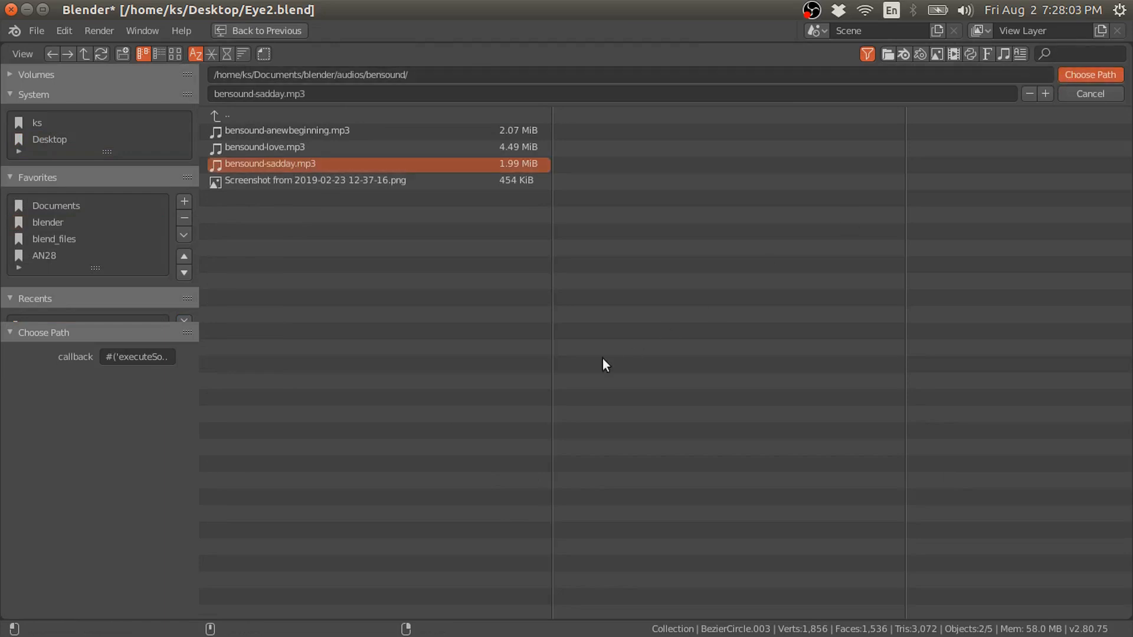
key(Return)
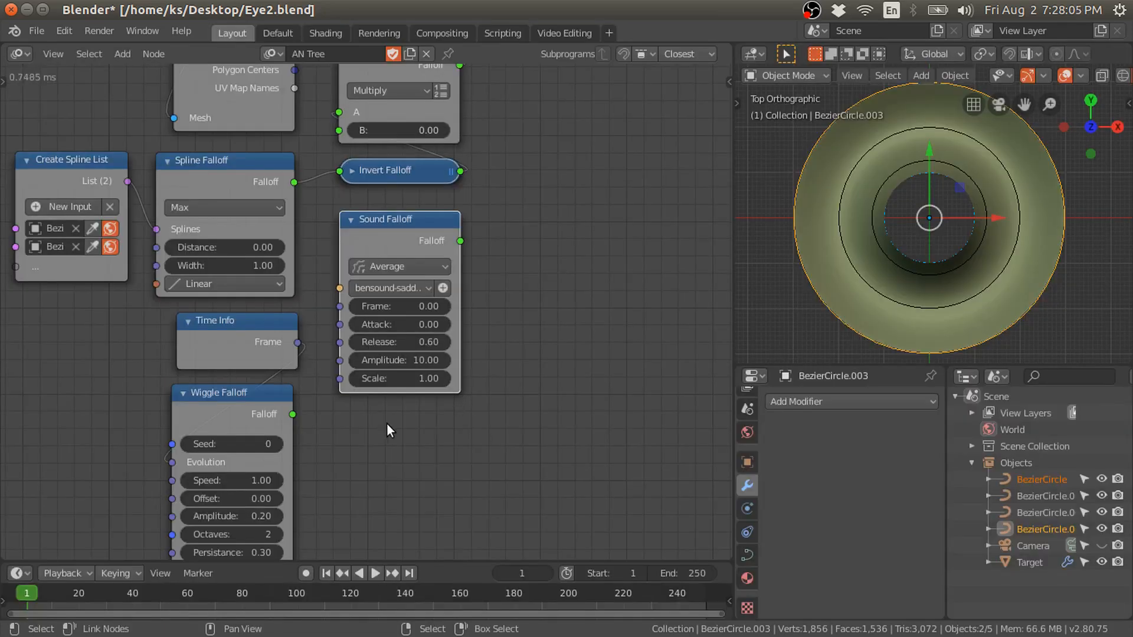
- Link Time Info's Frame to the Sound Falloff and its output to input B of Mix Falloffs, with the node placed lower
drag(298, 343, 340, 306)
drag(459, 241, 463, 177)
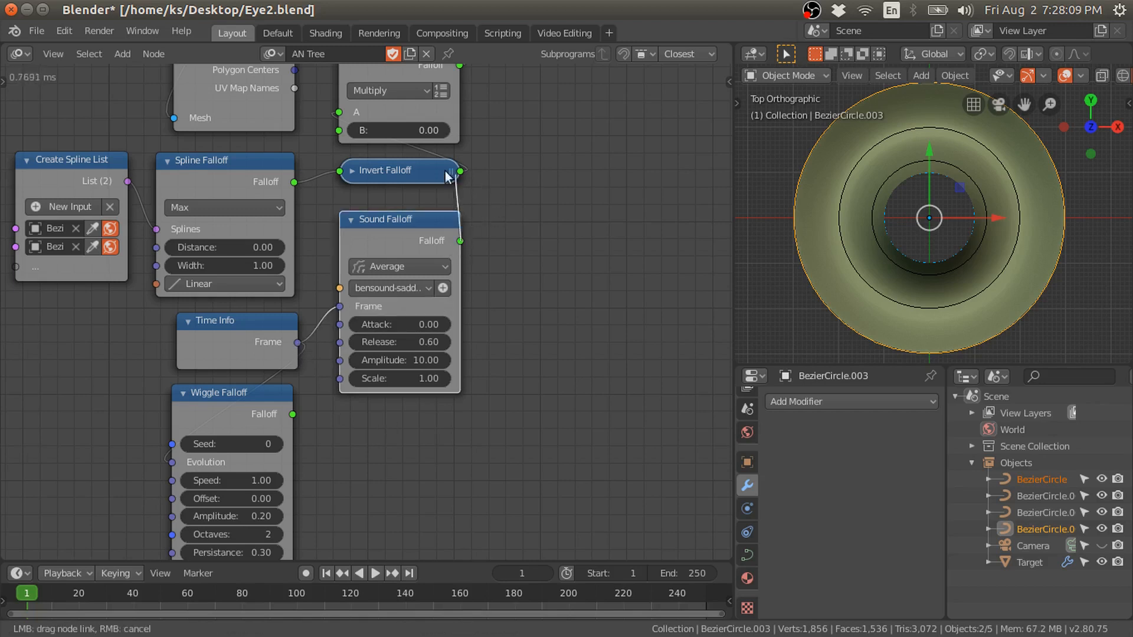
drag(349, 126, 349, 126)
drag(376, 243, 376, 303)
- Play the animation to check the sound-driven deformation, and inspect the mesh in perspective and from the top
middle_drag(939, 275, 945, 207)
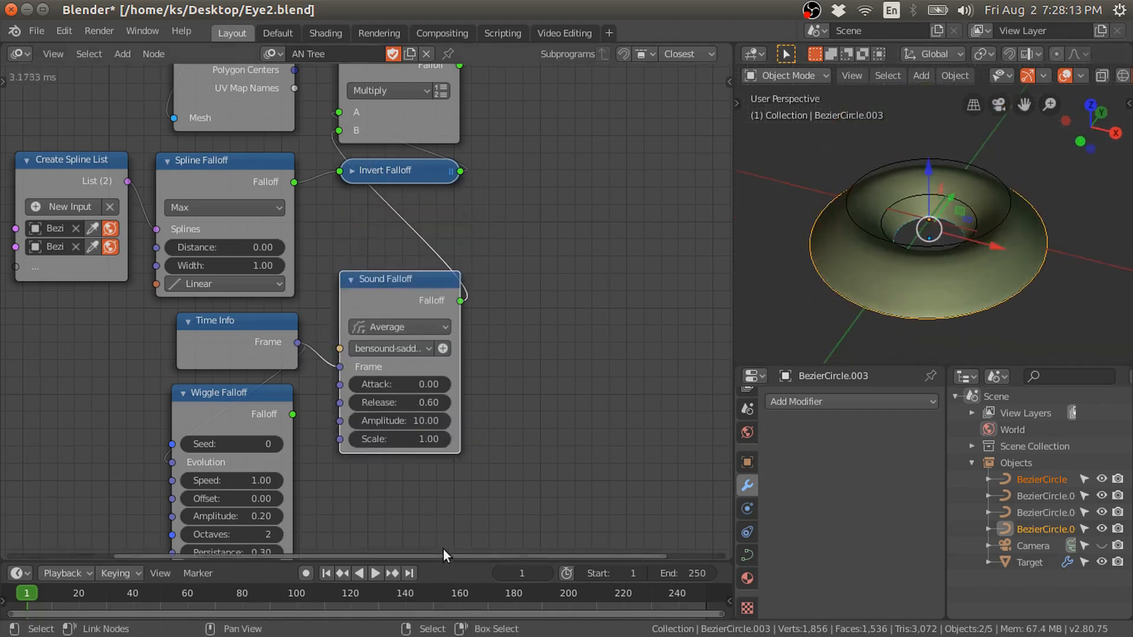
click(374, 573)
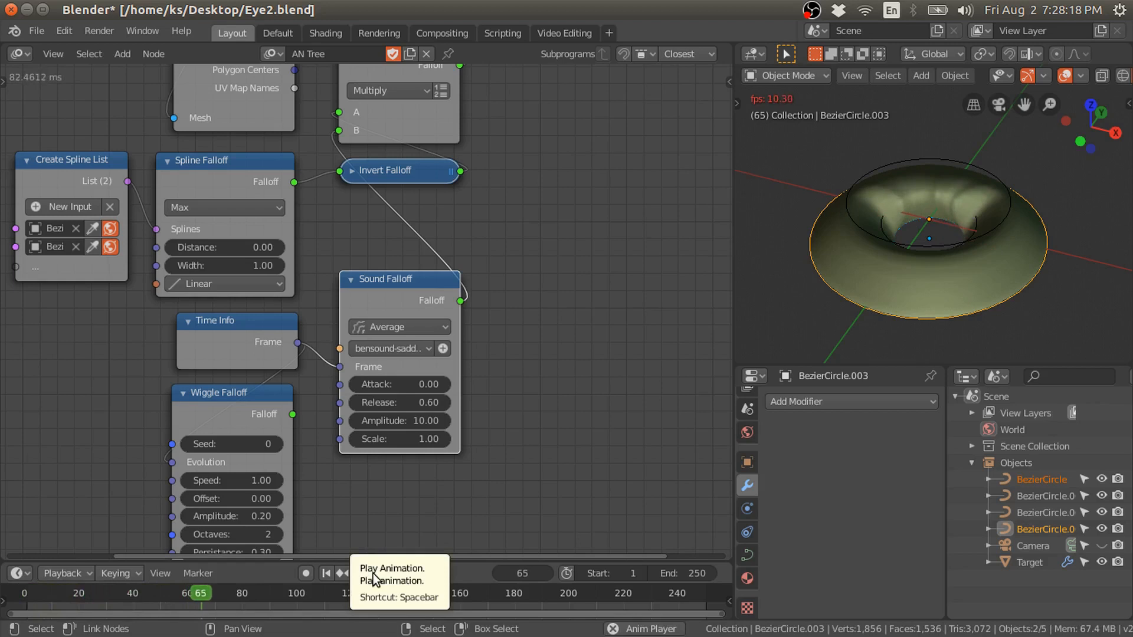
click(374, 573)
middle_drag(857, 232, 898, 260)
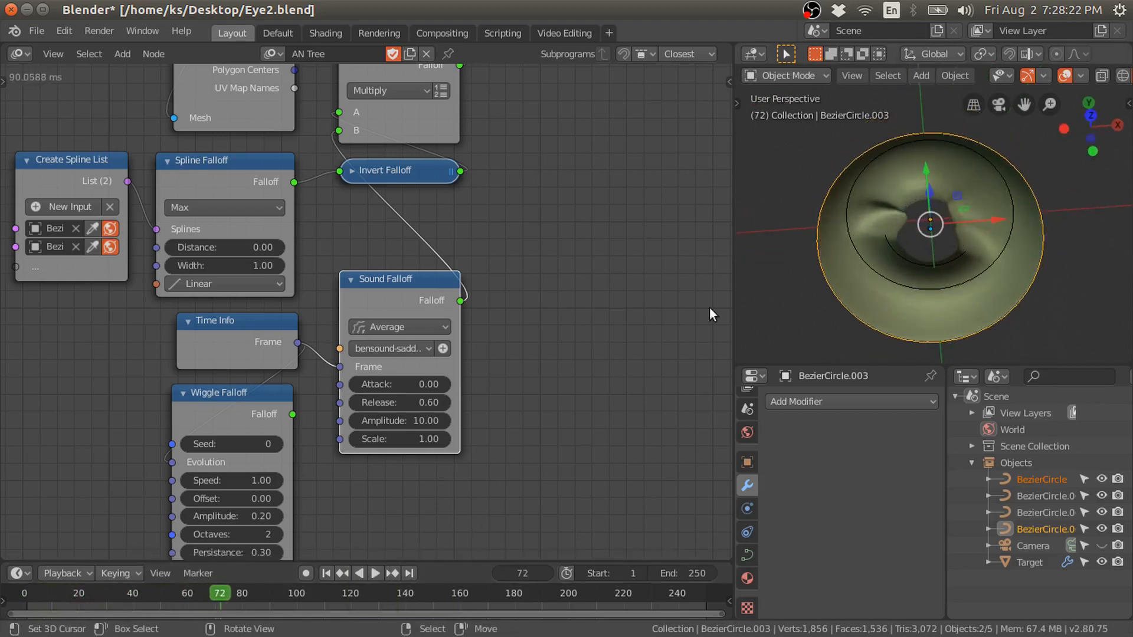
middle_drag(430, 469, 417, 370)
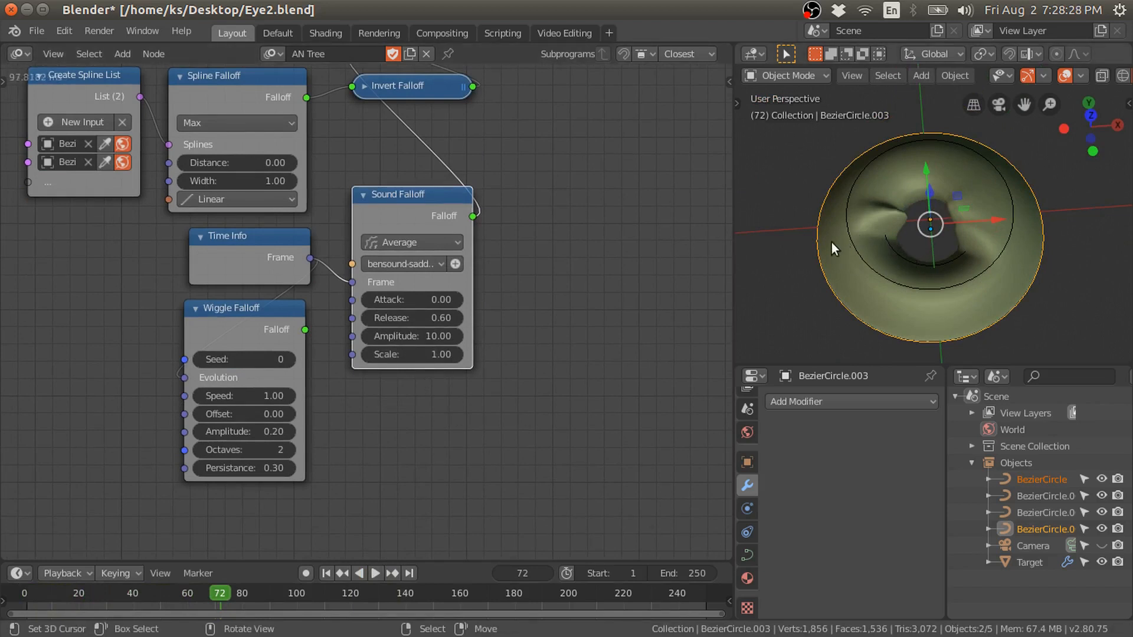
key(KP_7)
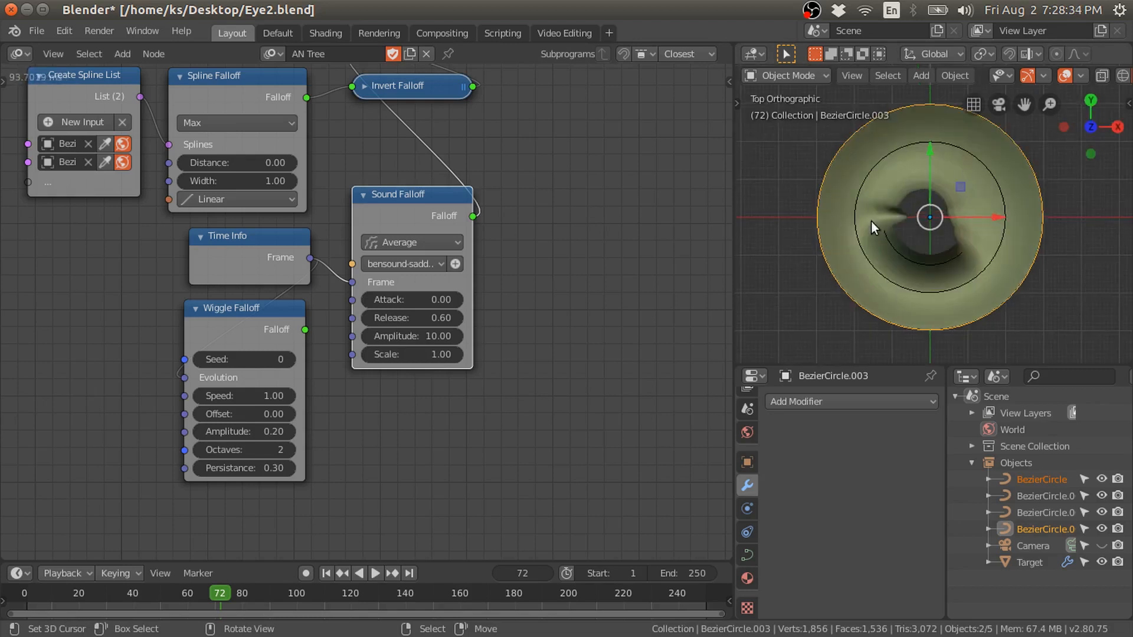
- Try Sound Falloff Scale values of 0 and 0.025, and check the mesh motion in perspective during playback
click(423, 355)
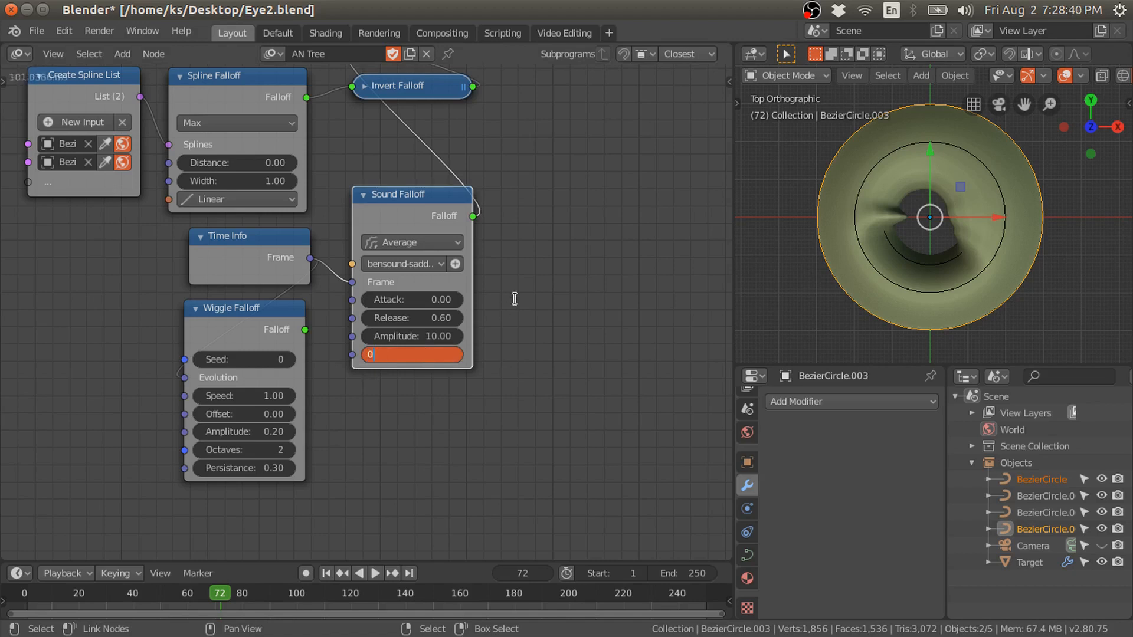
key(Return)
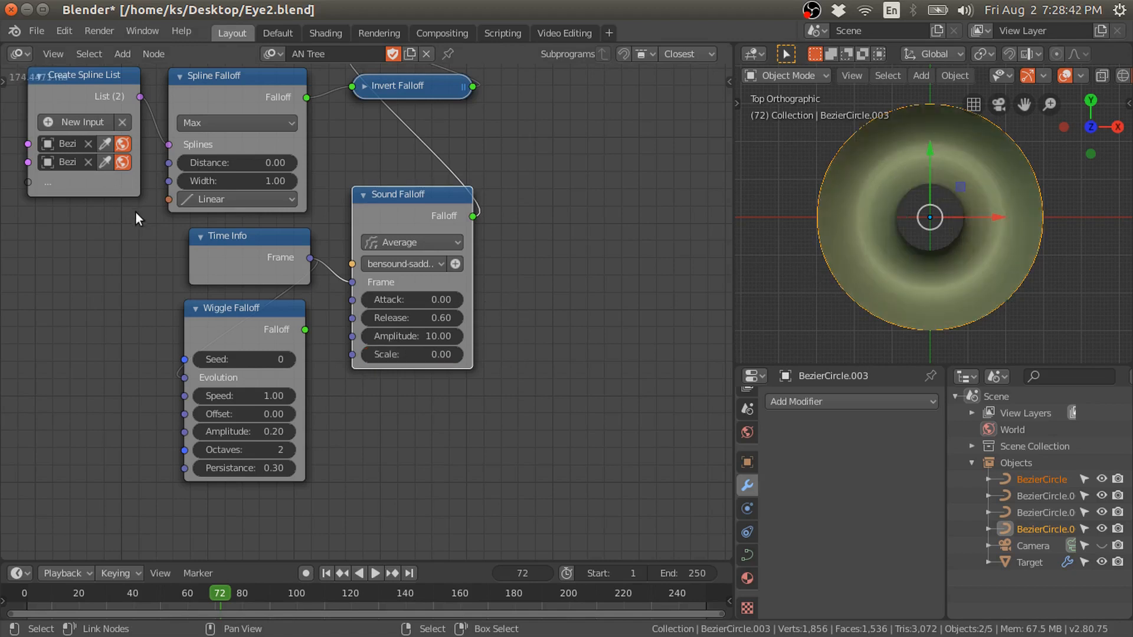
key(t)
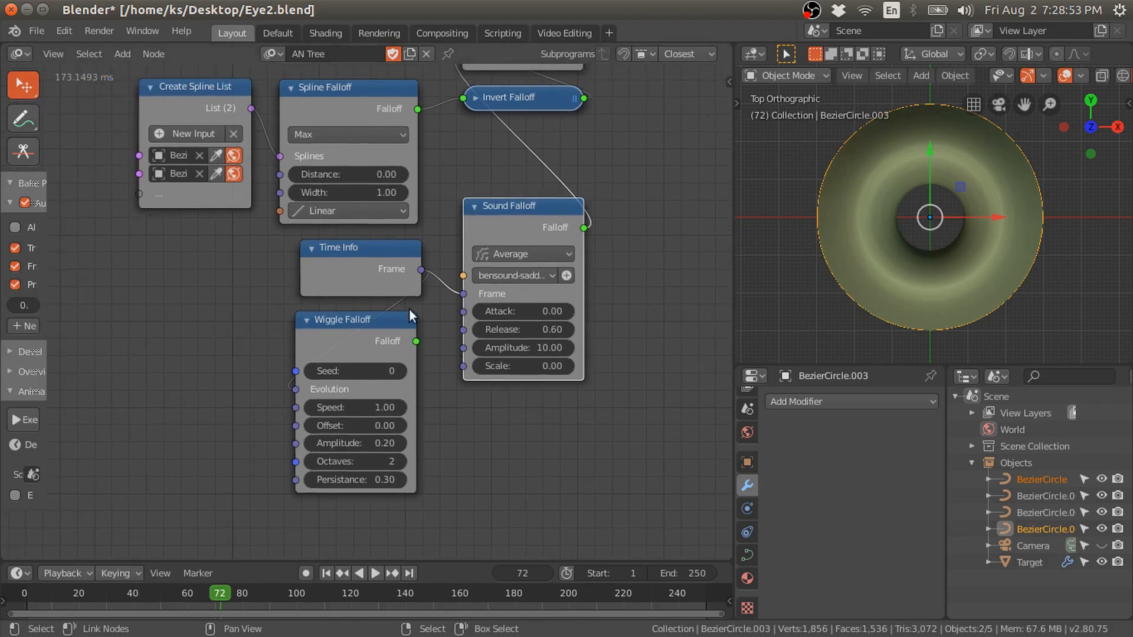
click(510, 366)
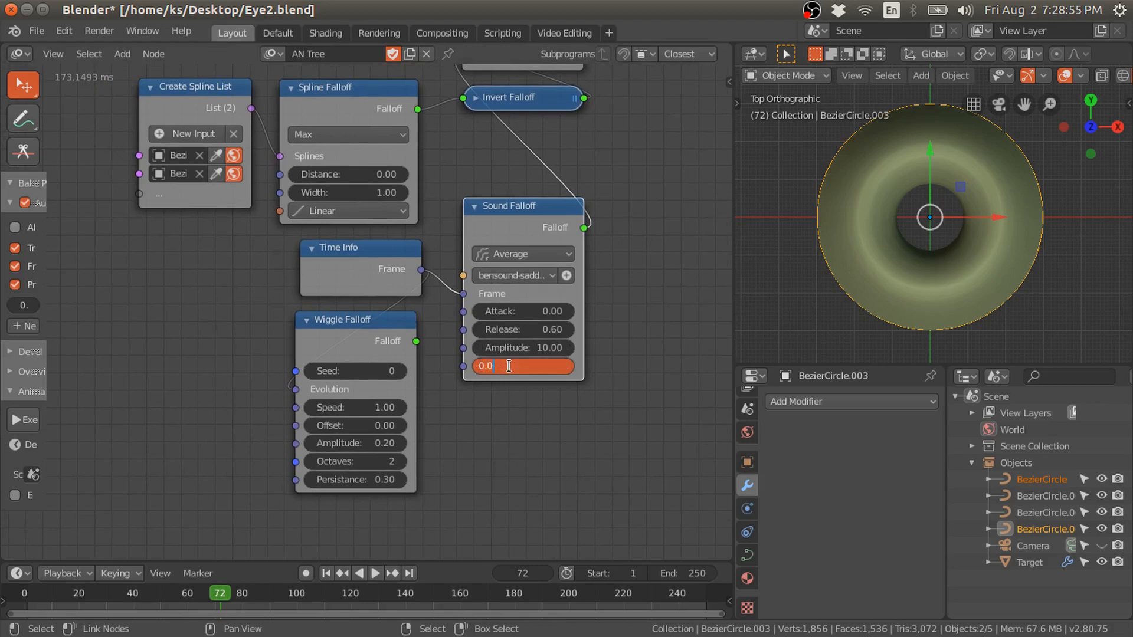
text(0.025)
key(Return)
middle_drag(1043, 315, 1008, 232)
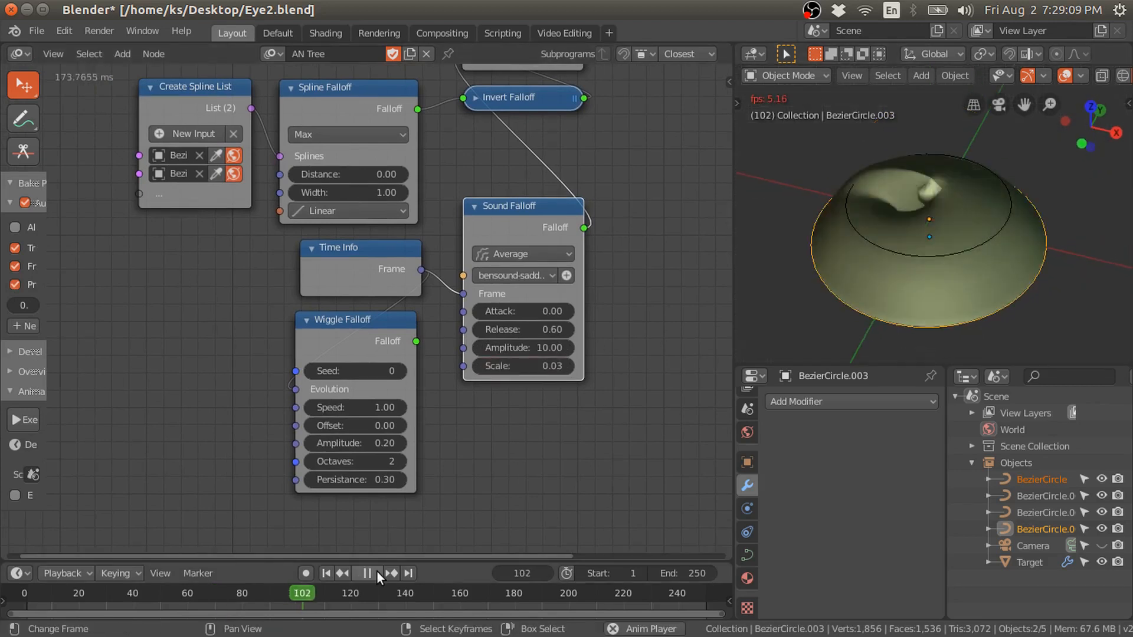
click(375, 573)
- Set the Sound Falloff's Amplitude to 1 and Scale to 0.1, and preview the animation up to frame 136
click(523, 348)
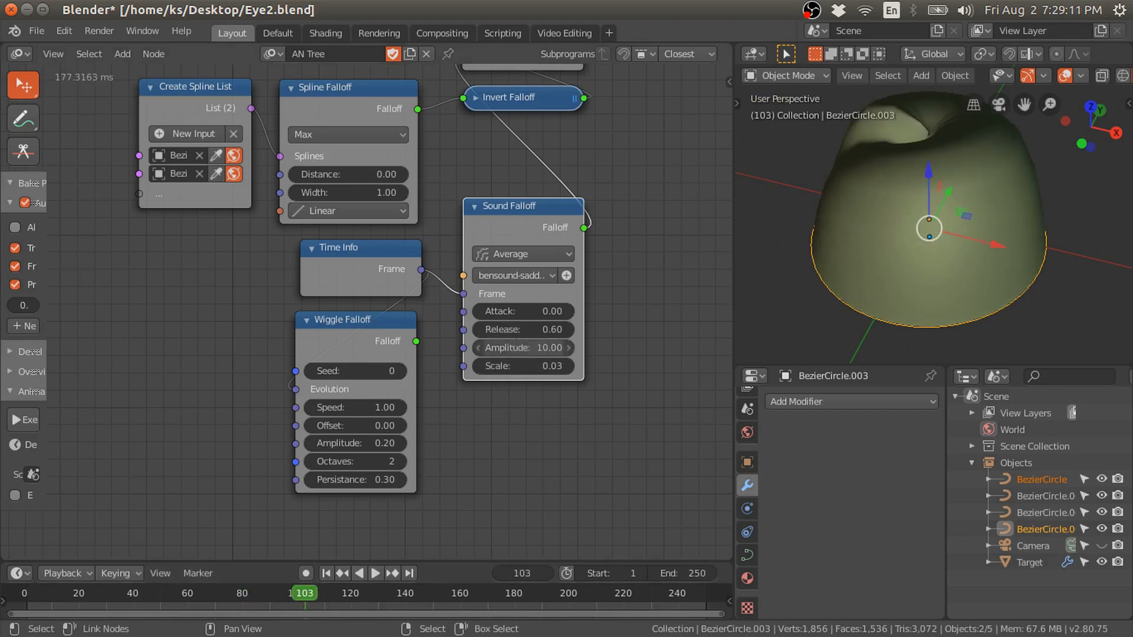
key(Return)
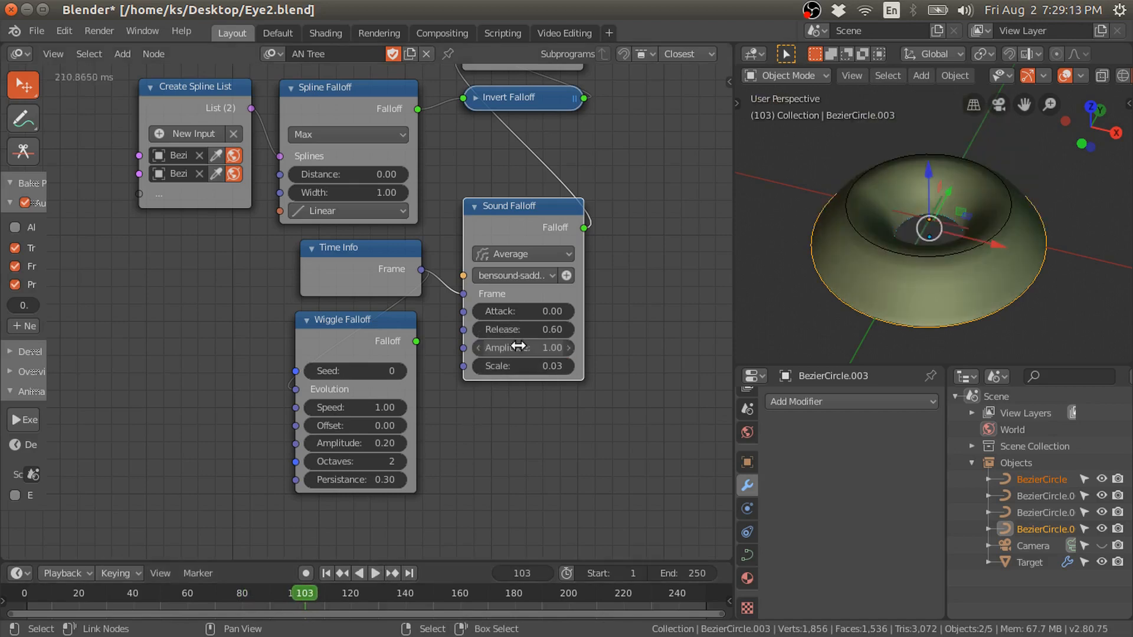
click(507, 365)
text(0.025)
key(Return)
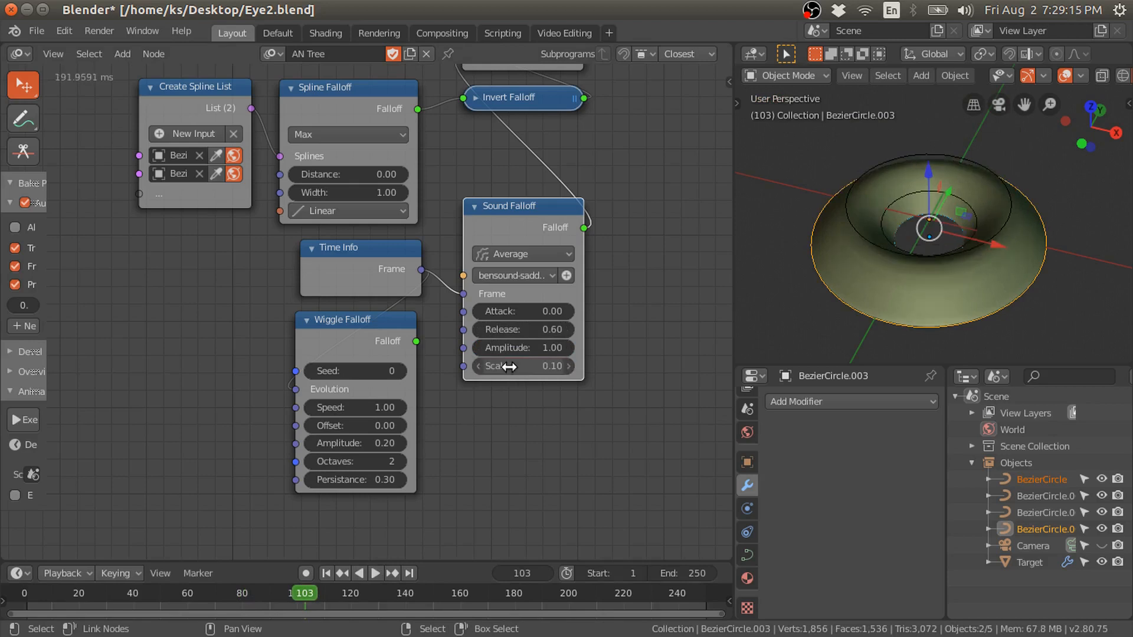
click(359, 573)
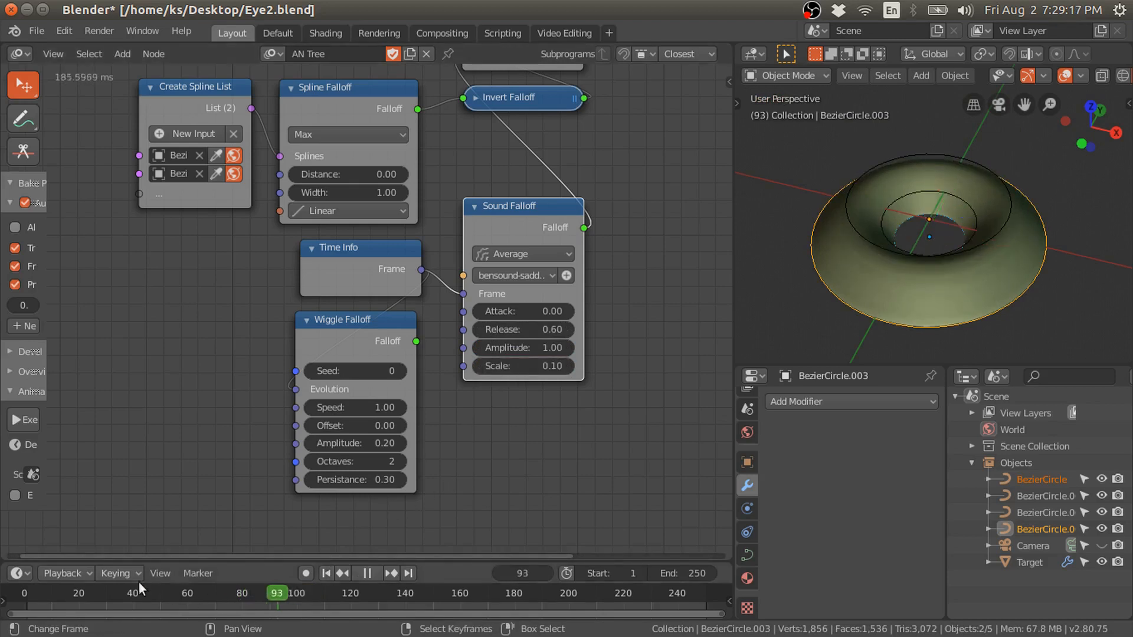
drag(246, 547, 395, 553)
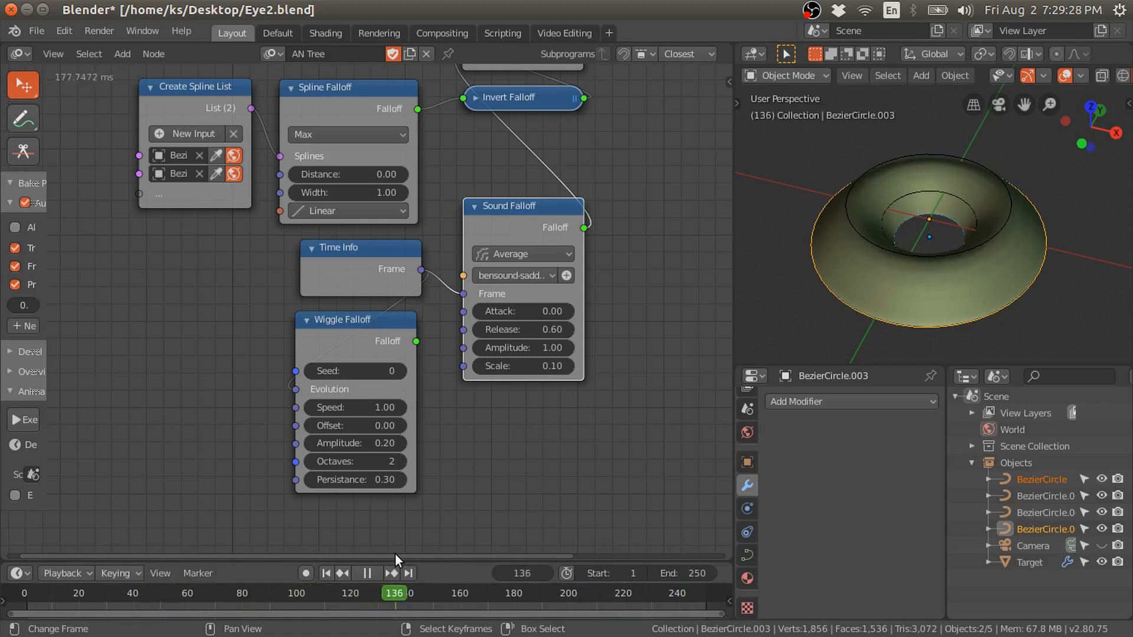
key(space)
- Move the Sound Falloff node up so it sits directly below the Invert Falloff node
middle_drag(518, 215, 517, 270)
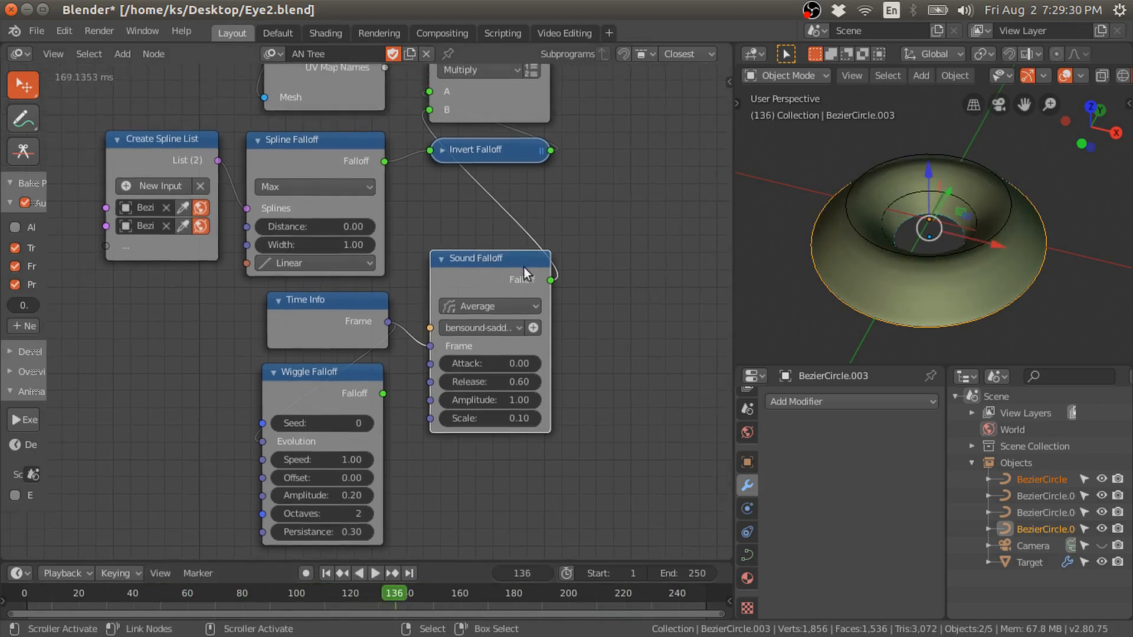
scroll(613, 197, down, 4)
middle_drag(584, 182, 556, 268)
scroll(564, 288, down, 3)
scroll(555, 268, up, 2)
middle_drag(435, 338, 489, 321)
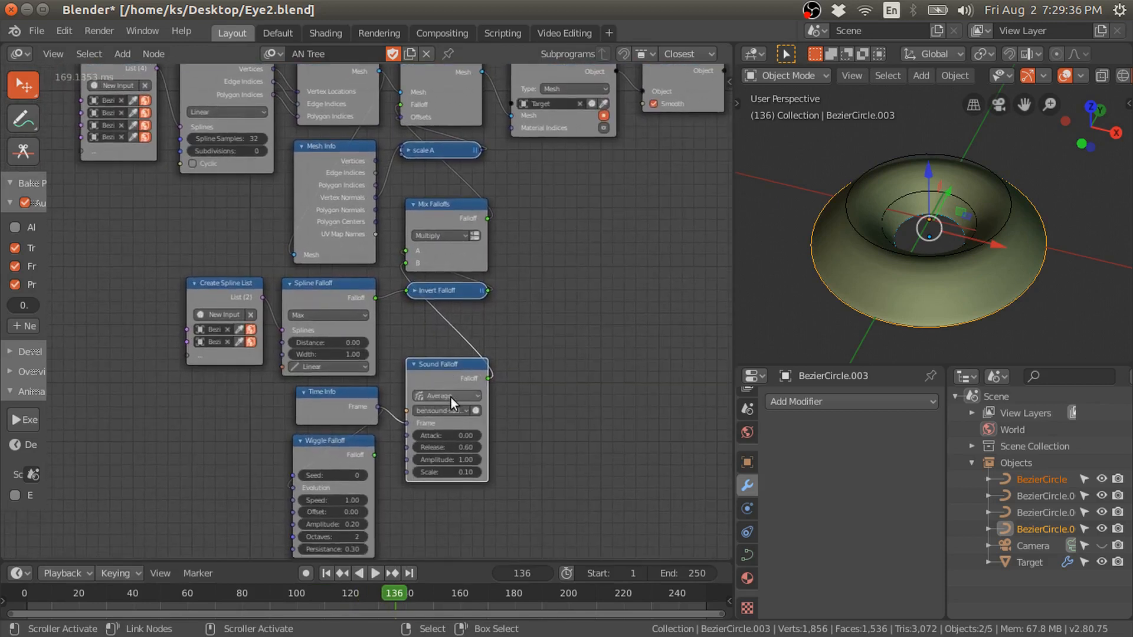
scroll(450, 399, up, 1)
scroll(451, 399, up, 1)
middle_drag(451, 397, 436, 314)
drag(441, 306, 442, 252)
scroll(501, 294, down, 1)
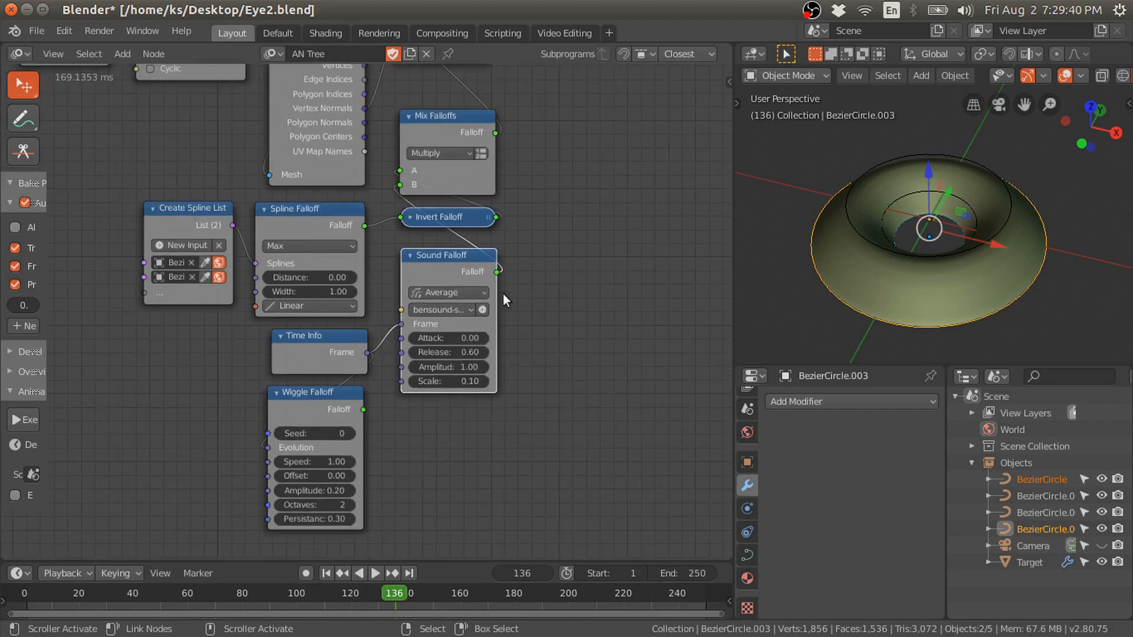
- Connect the Wiggle Falloff node's output to input B of Mix Falloffs in place of the Sound Falloff
middle_drag(516, 303, 515, 327)
scroll(519, 321, down, 1)
middle_drag(545, 280, 539, 325)
scroll(539, 324, down, 1)
scroll(447, 286, up, 1)
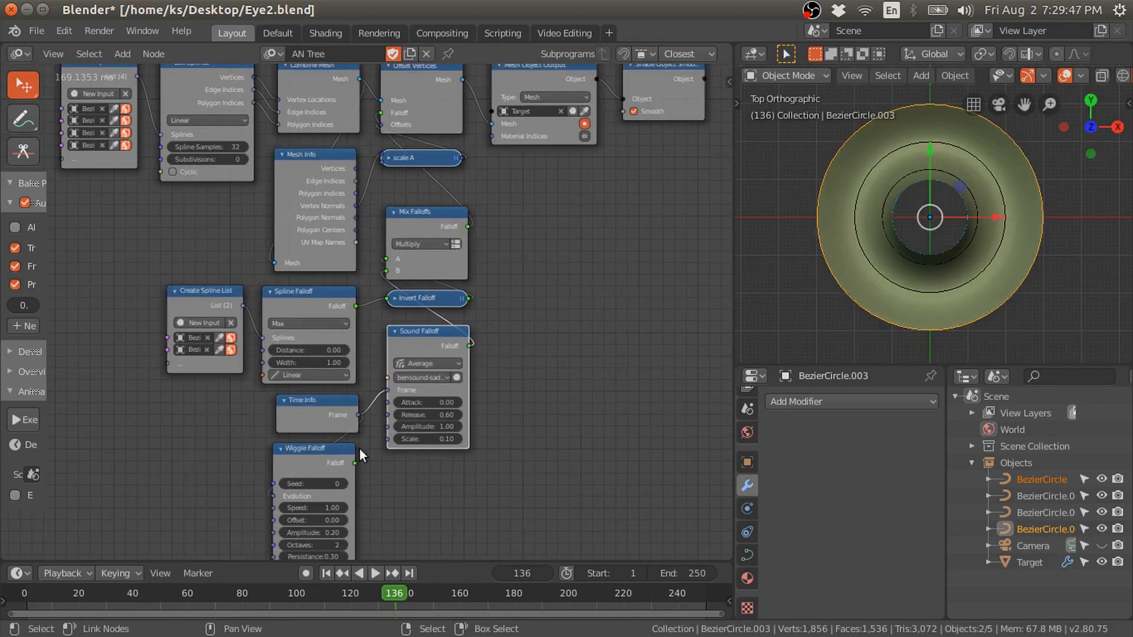
drag(353, 462, 387, 274)
- Delete the Sound Falloff node and move the Wiggle Falloff node into its place below Invert Falloff
click(412, 337)
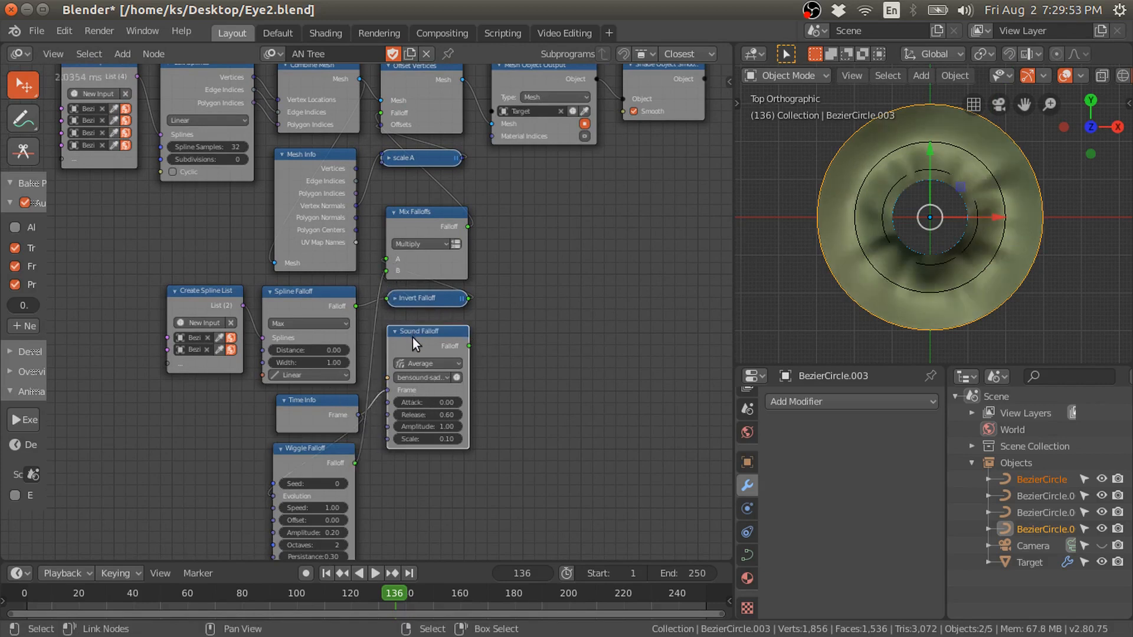
key(x)
drag(311, 465, 426, 348)
- Play the animation to check the wiggle deformation in perspective, stop it, and return to the top view
click(376, 573)
mouse_move(968, 236)
middle_down()
mouse_move(941, 158)
mouse_move(992, 246)
mouse_move(986, 140)
mouse_move(975, 264)
mouse_move(964, 130)
mouse_move(958, 222)
middle_up()
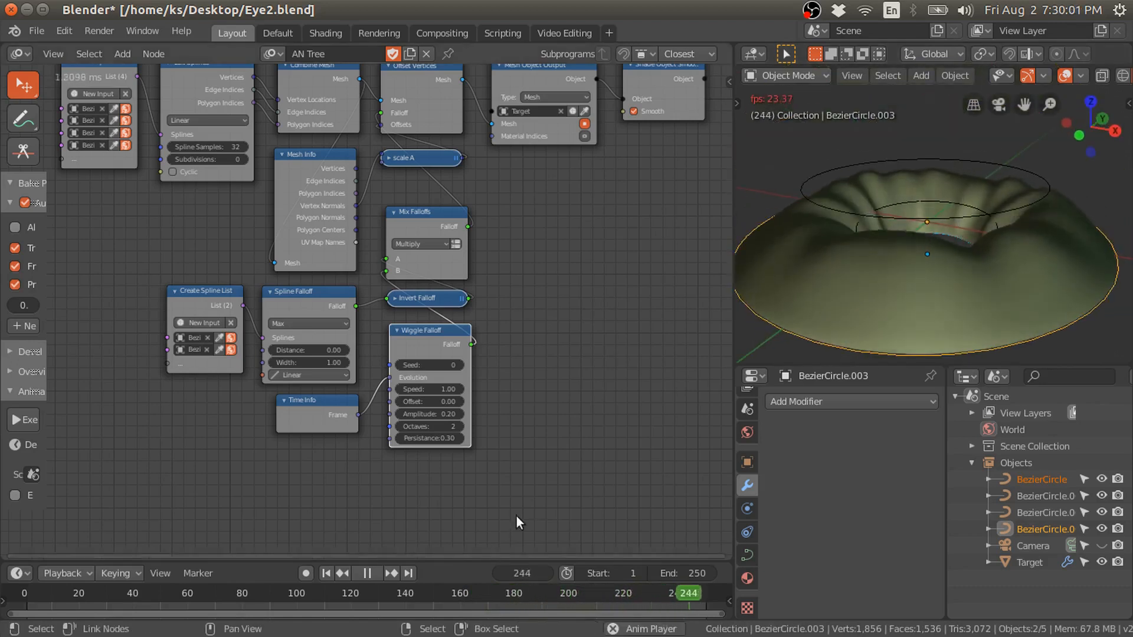
click(367, 573)
key(KP_7)
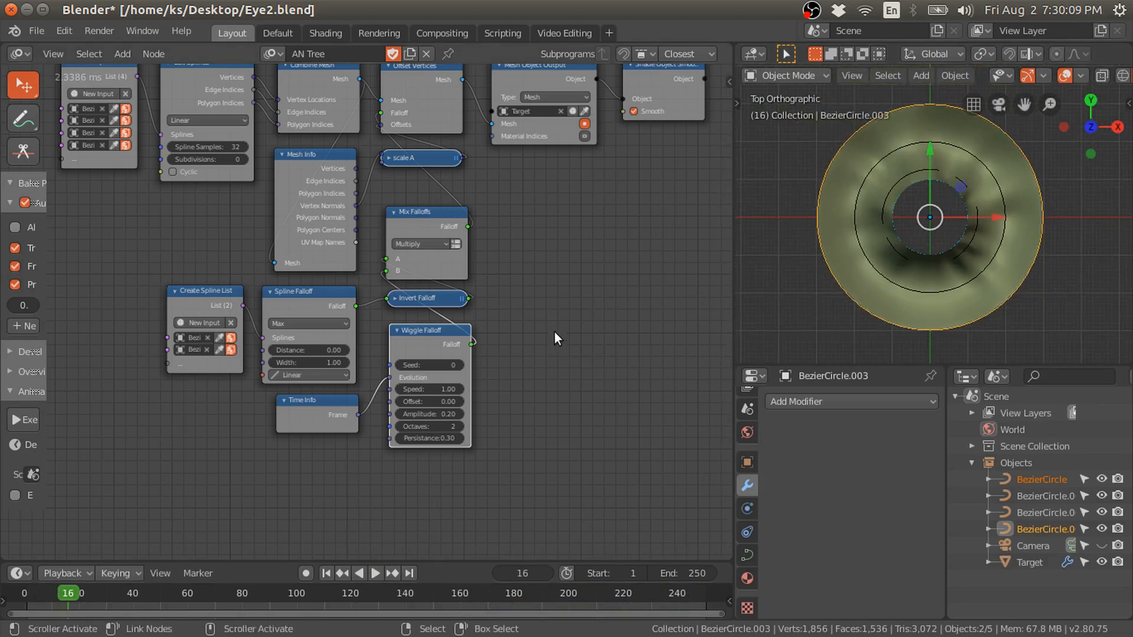
- Save the file, switch to the Shading workspace, and create a new material for the Target mesh
key(ctrl+s)
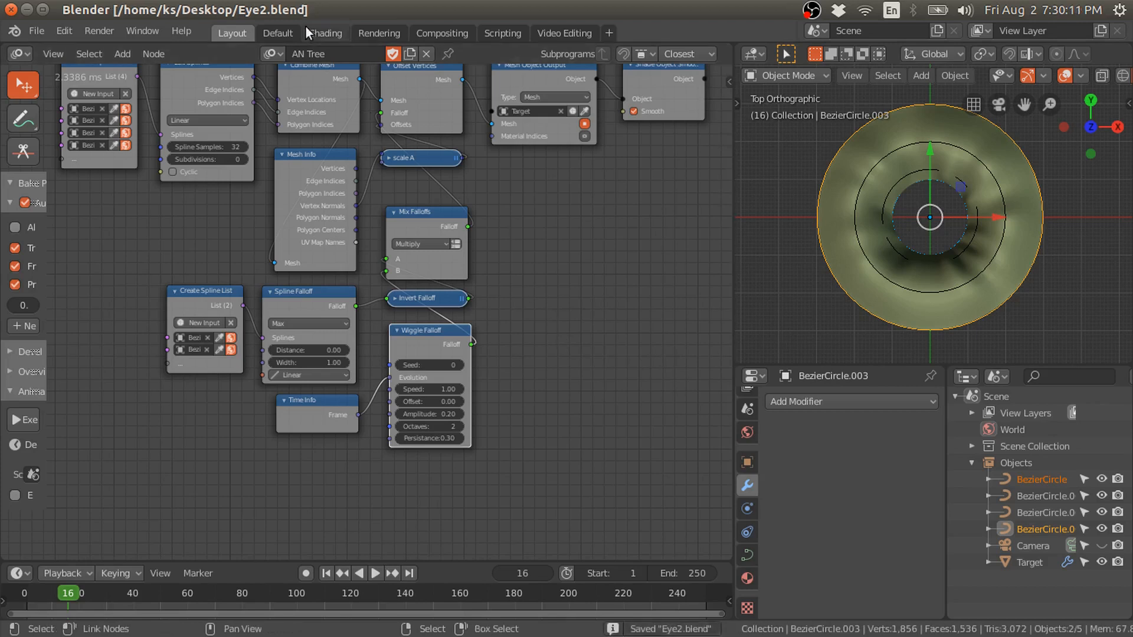
click(322, 34)
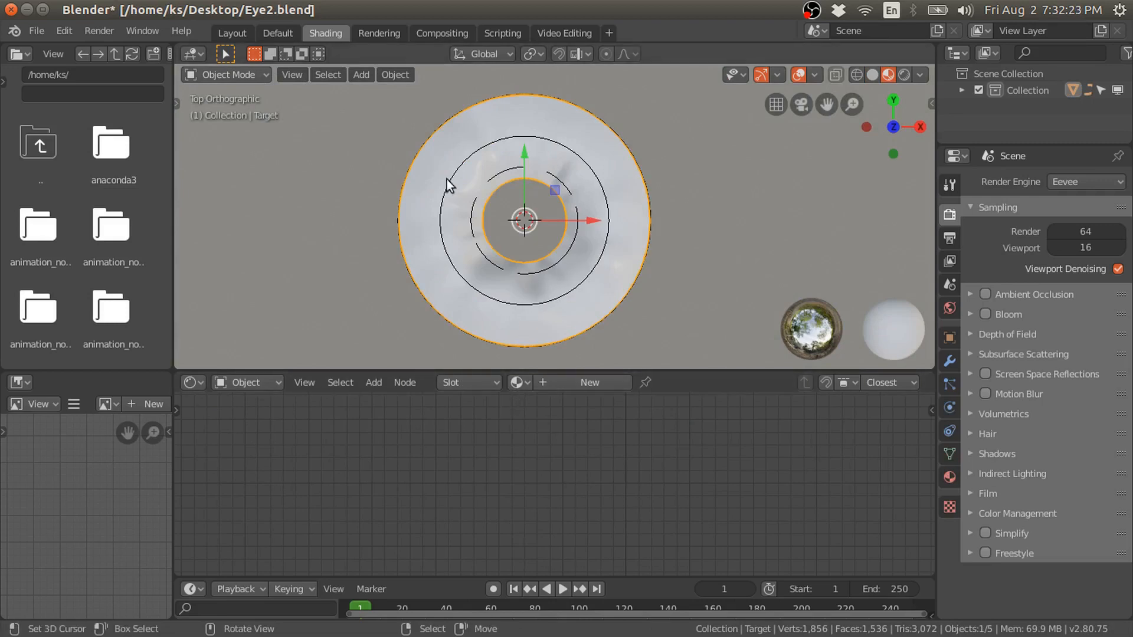
click(555, 382)
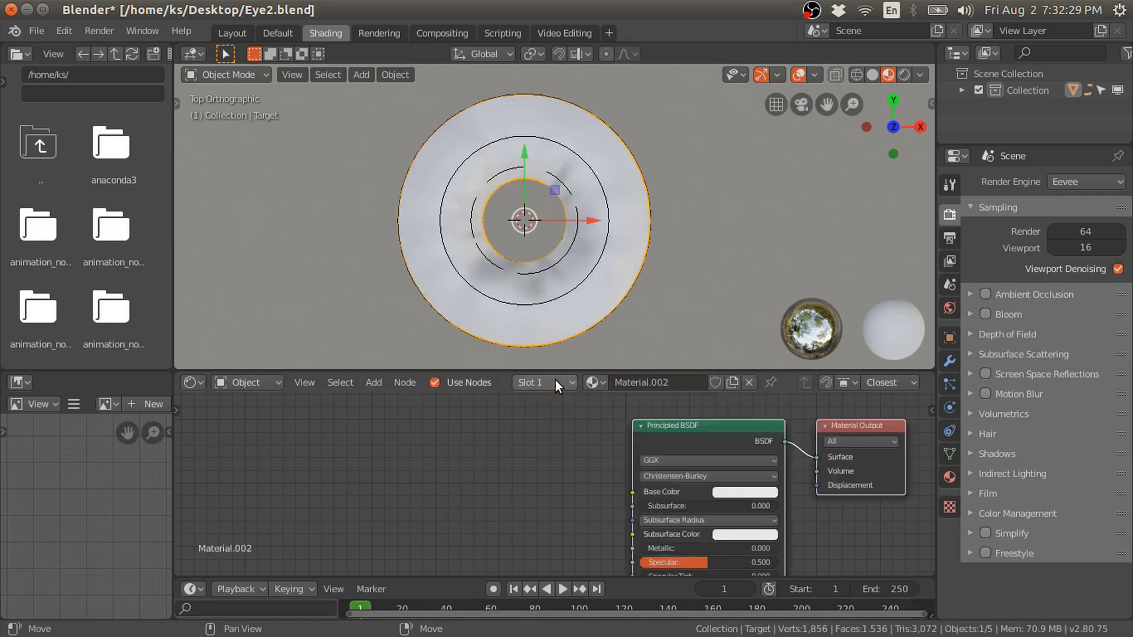
- Switch the Principled BSDF node to an Emission shader and arrange it beside the Material Output node
middle_drag(666, 439, 591, 422)
drag(594, 425, 531, 441)
scroll(575, 424, up, 1)
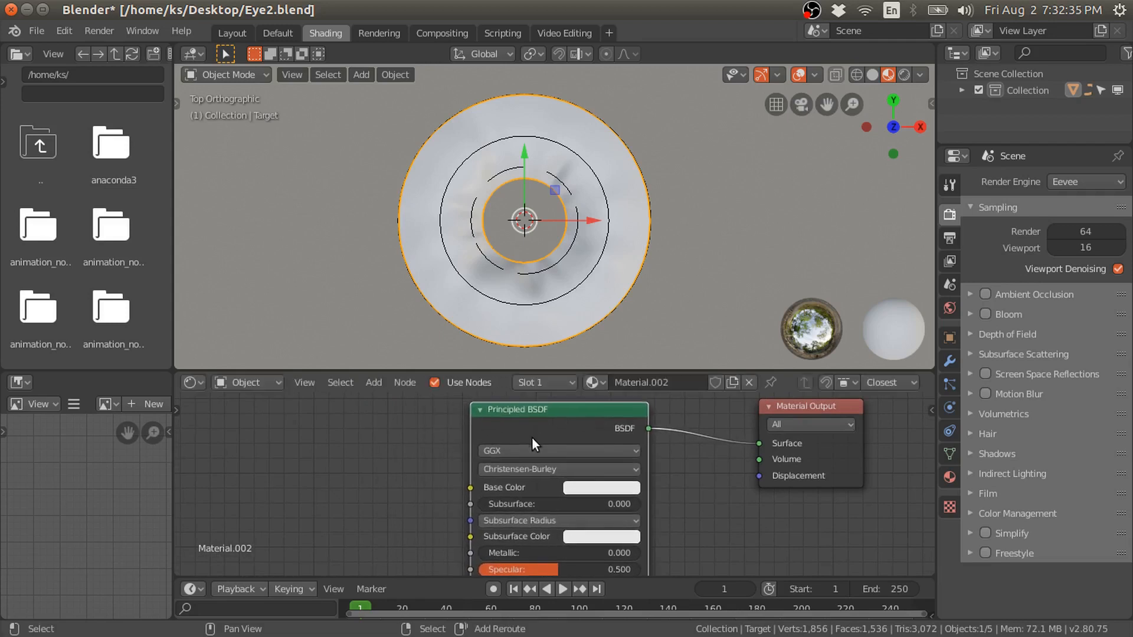
key(shift+s)
mouse_move(476, 472)
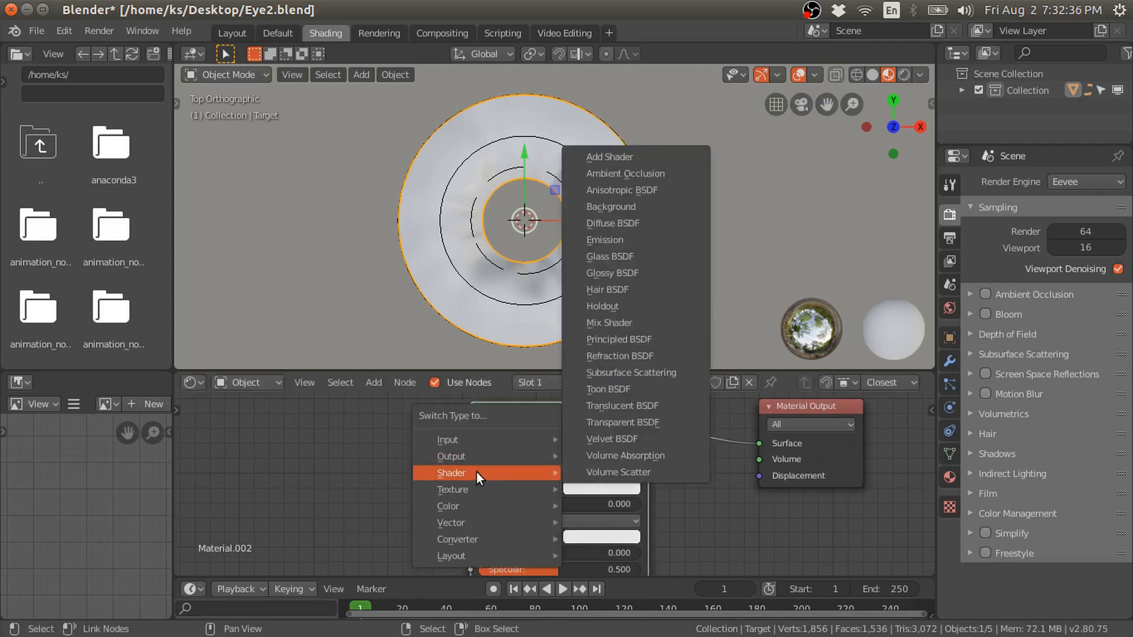
click(616, 240)
drag(796, 401, 731, 407)
drag(731, 408, 658, 408)
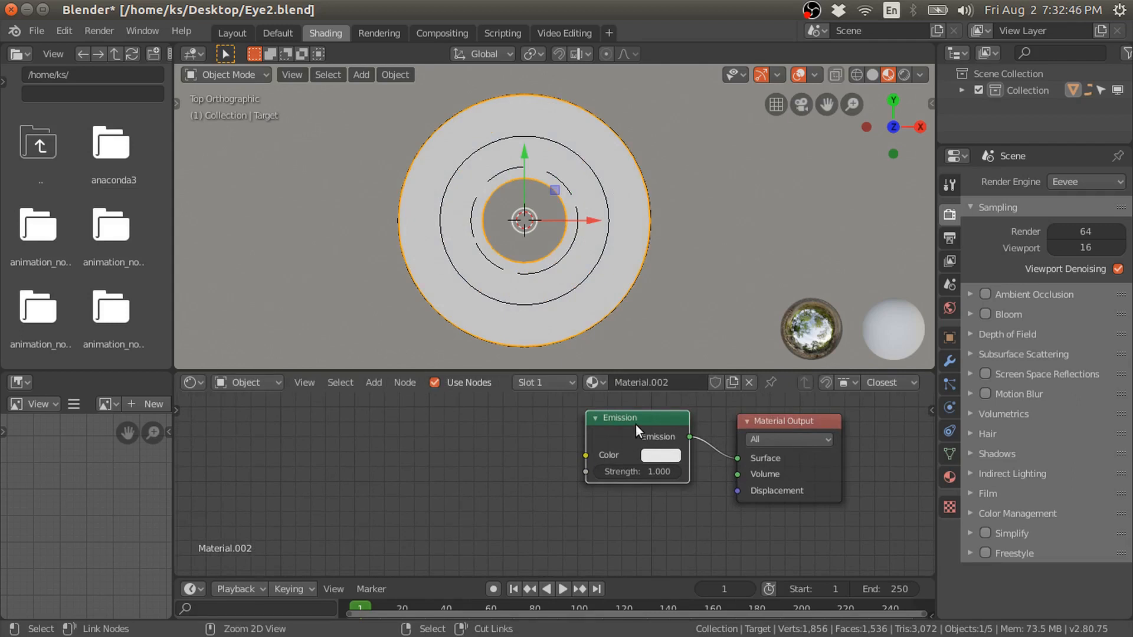
- Add linked Texture Coordinate, Mapping and Image Texture nodes feeding the Emission Color, and space them out in front of it
key(ctrl+v)
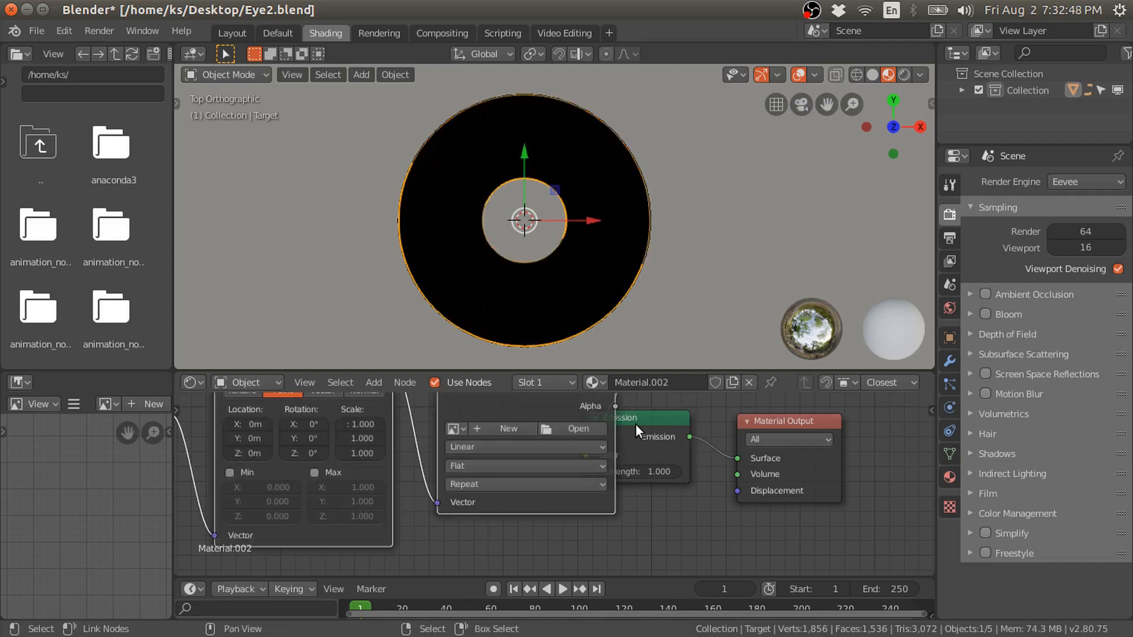
key(g)
click(482, 495)
middle_drag(418, 447, 611, 443)
scroll(613, 438, down, 1)
click(444, 414)
click(302, 437)
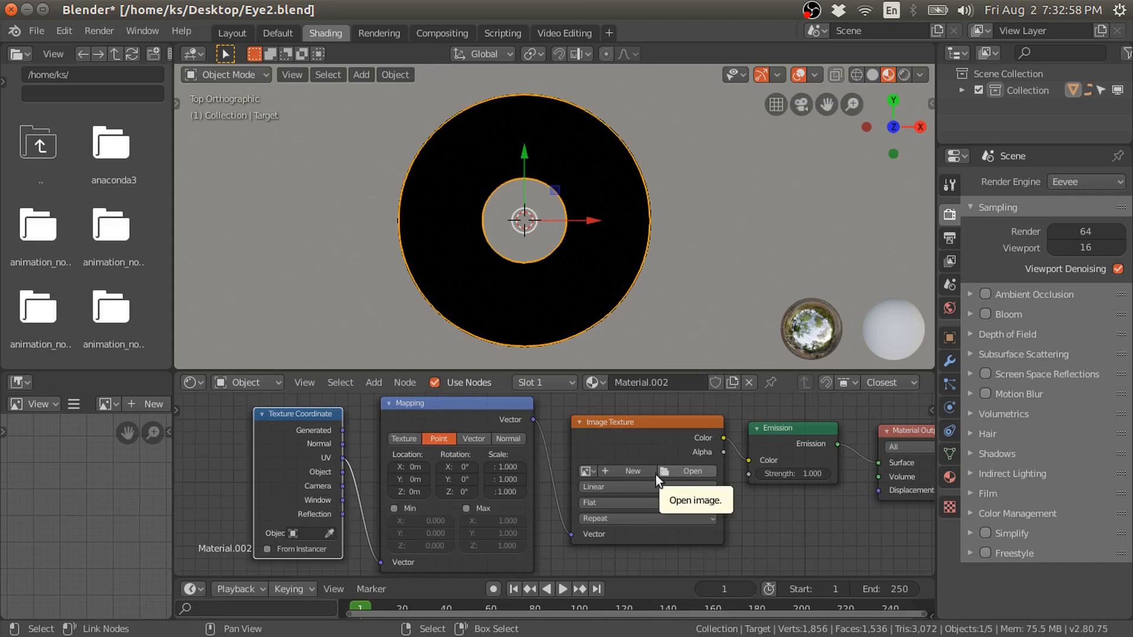
- Load anatomy-biology-eye-8588_2.png from the pexels folder into the Image Texture node
click(674, 475)
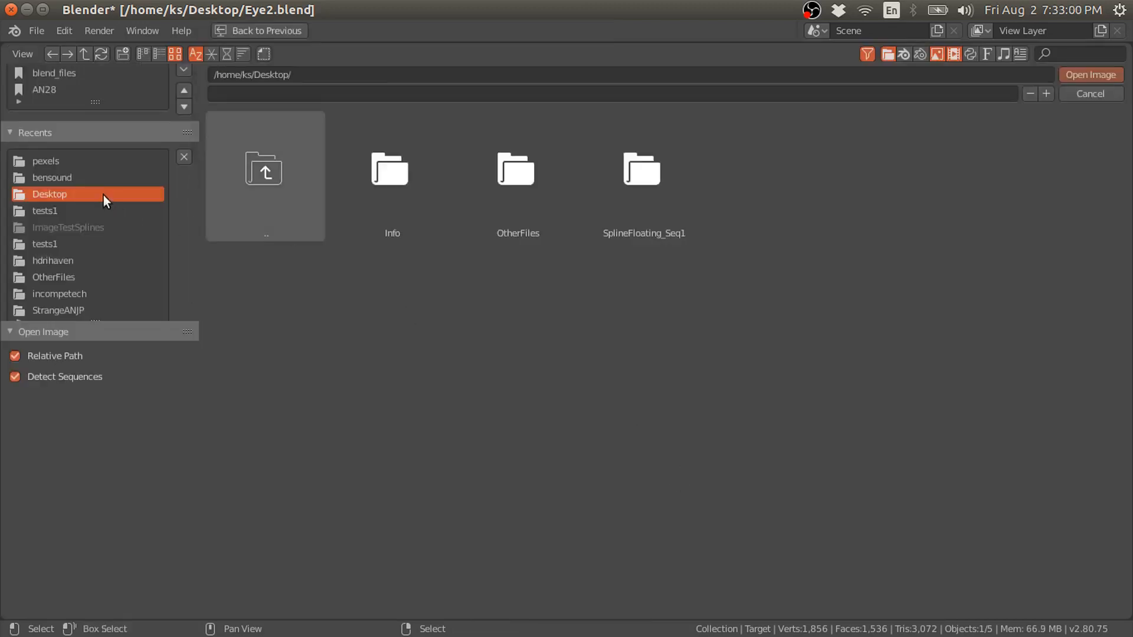
click(46, 160)
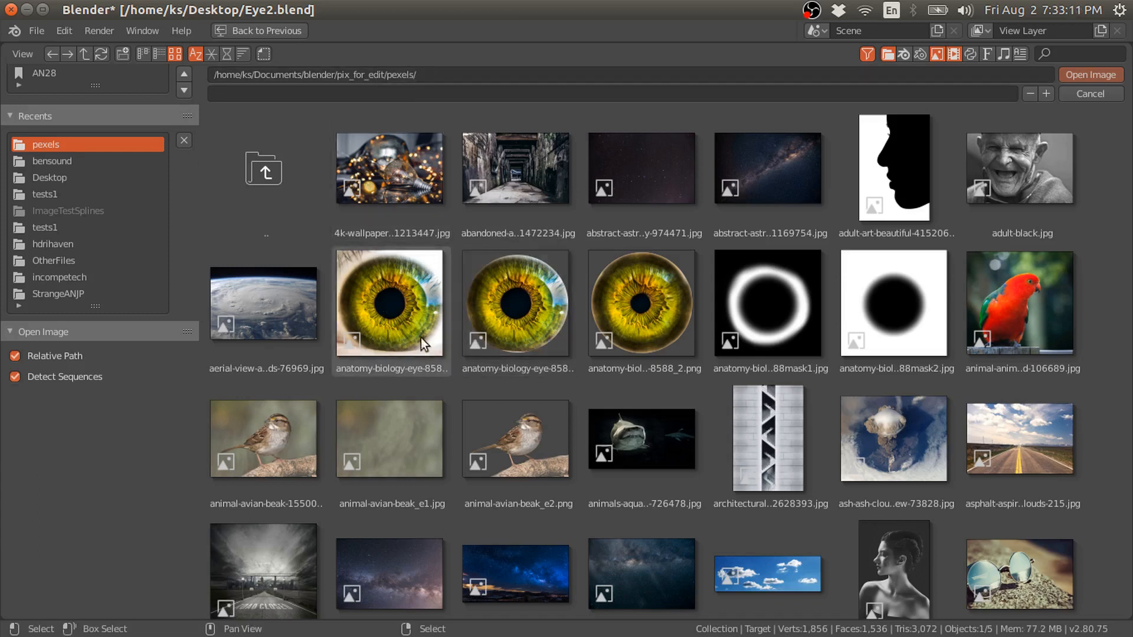
click(648, 295)
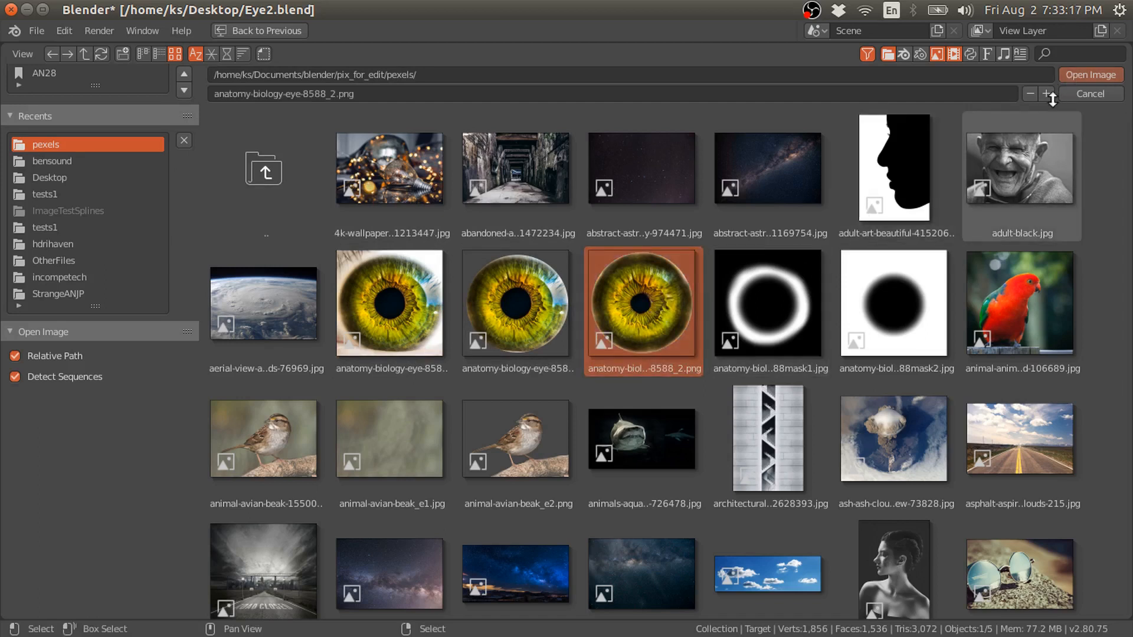
click(1087, 73)
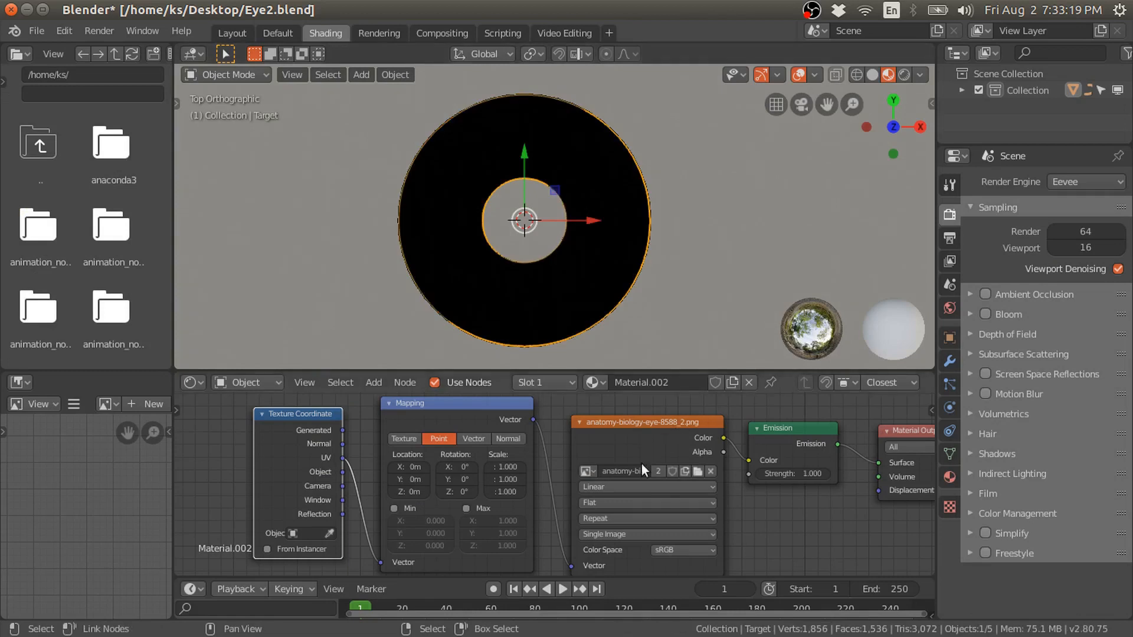
- Link the Texture Coordinate node's Generated output to the Mapping node's Vector input and inspect the textured eye from the top
middle_drag(625, 472, 501, 461)
middle_drag(239, 446, 267, 439)
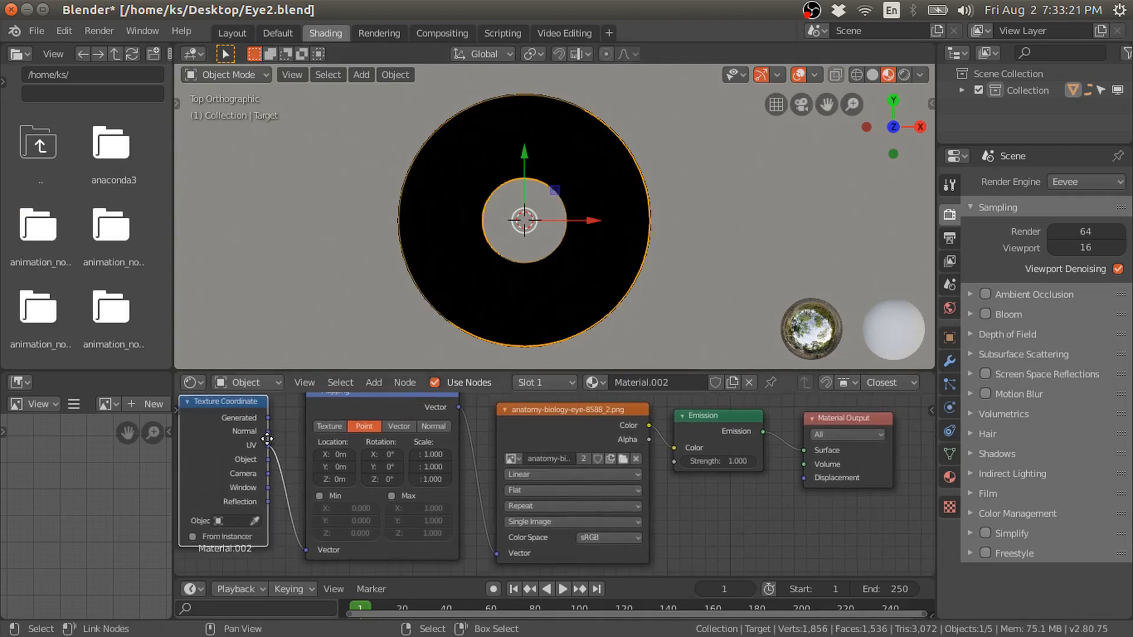
drag(267, 417, 313, 547)
middle_drag(623, 473, 484, 475)
scroll(596, 292, up, 2)
middle_drag(633, 275, 623, 157)
key(KP_7)
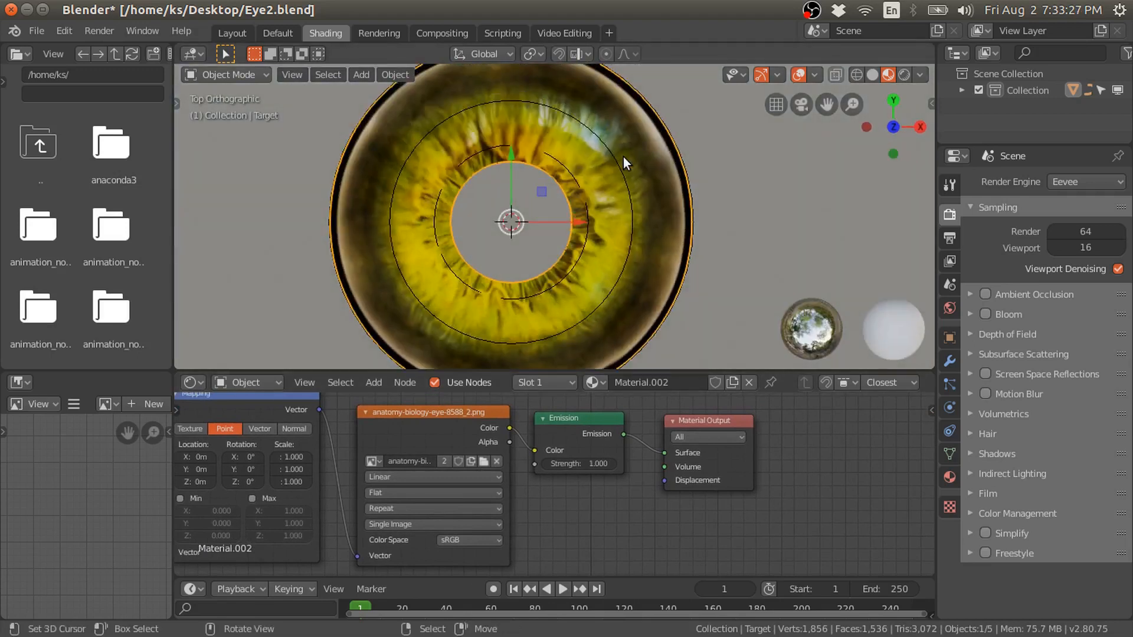
scroll(642, 164, up, 2)
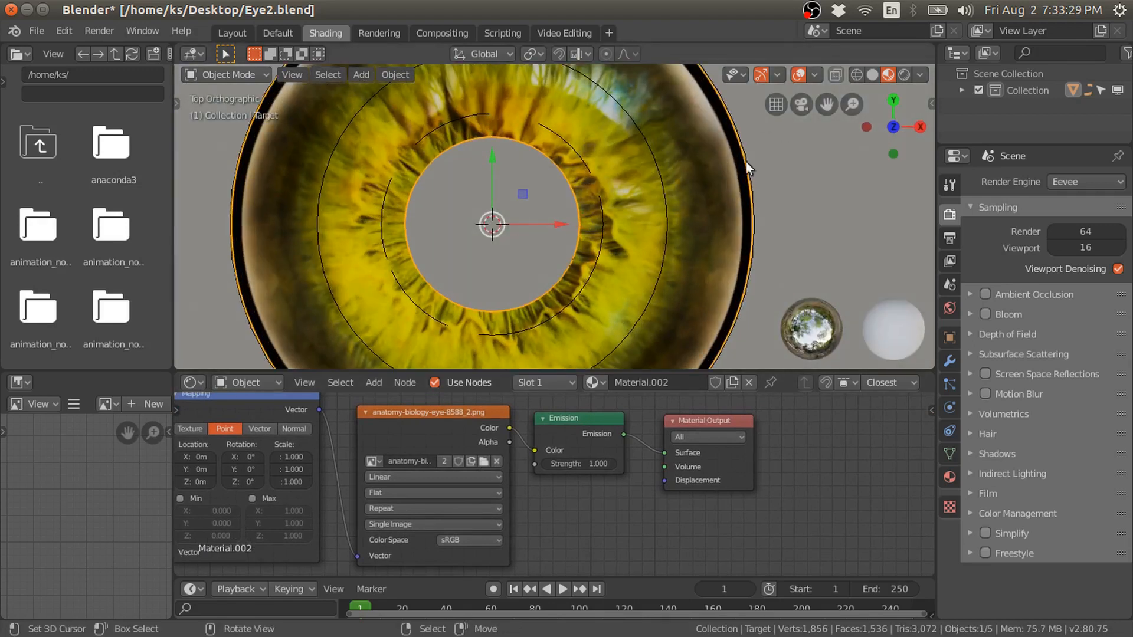
- Set the Mapping node's X and Y scale to 0.95
middle_drag(354, 521, 517, 513)
scroll(516, 511, up, 2)
middle_drag(445, 459, 538, 483)
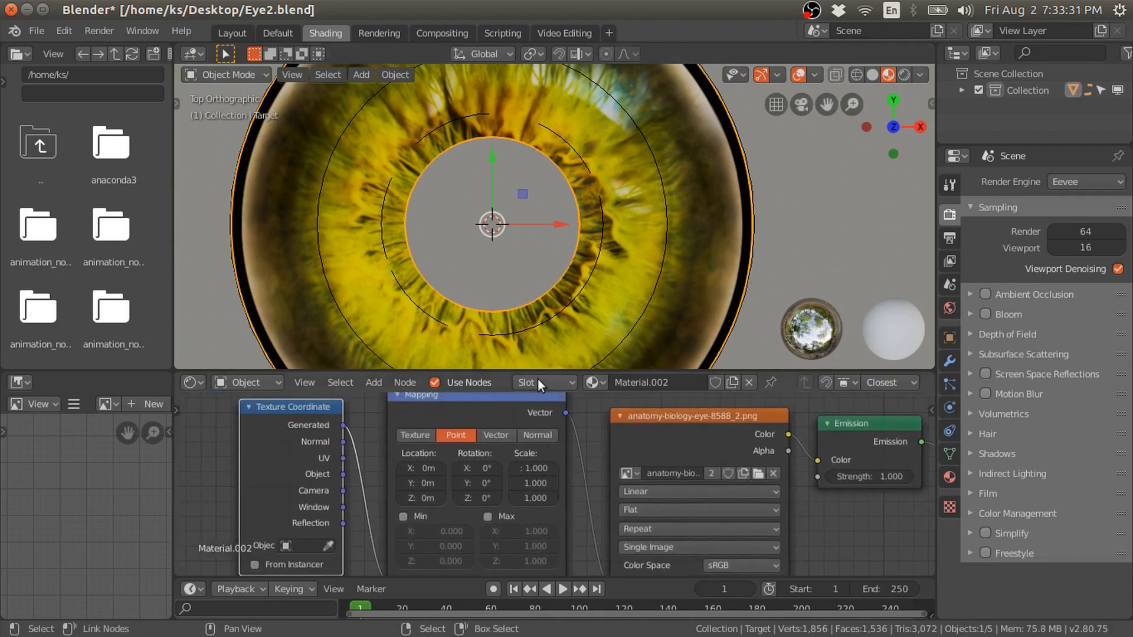
scroll(537, 250, down, 1)
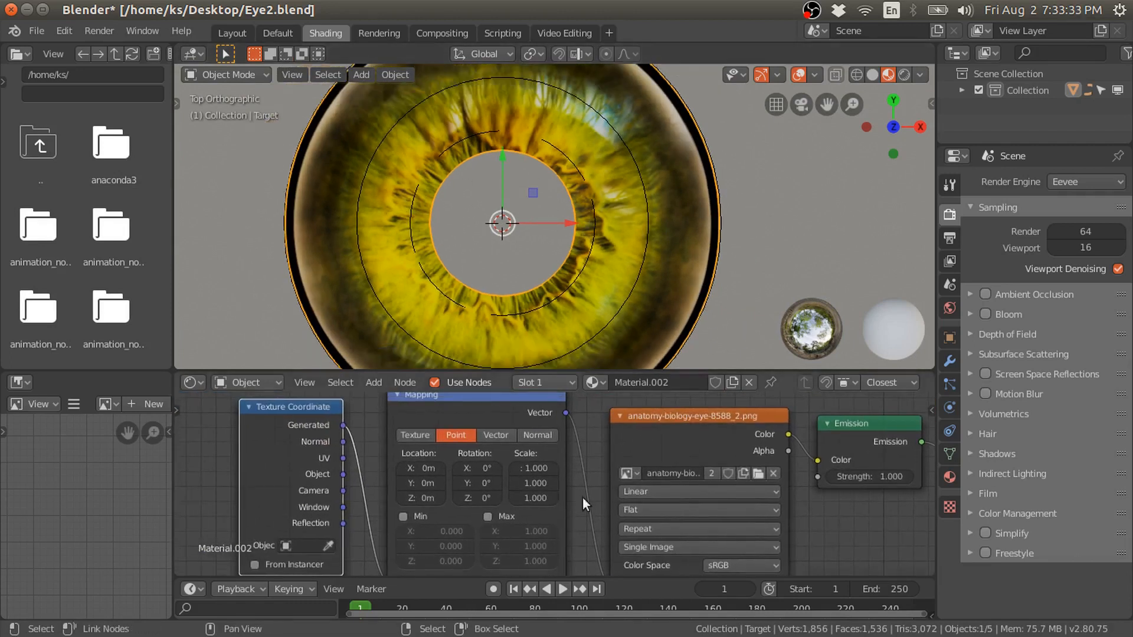
drag(531, 468, 530, 483)
text(0.95)
key(Return)
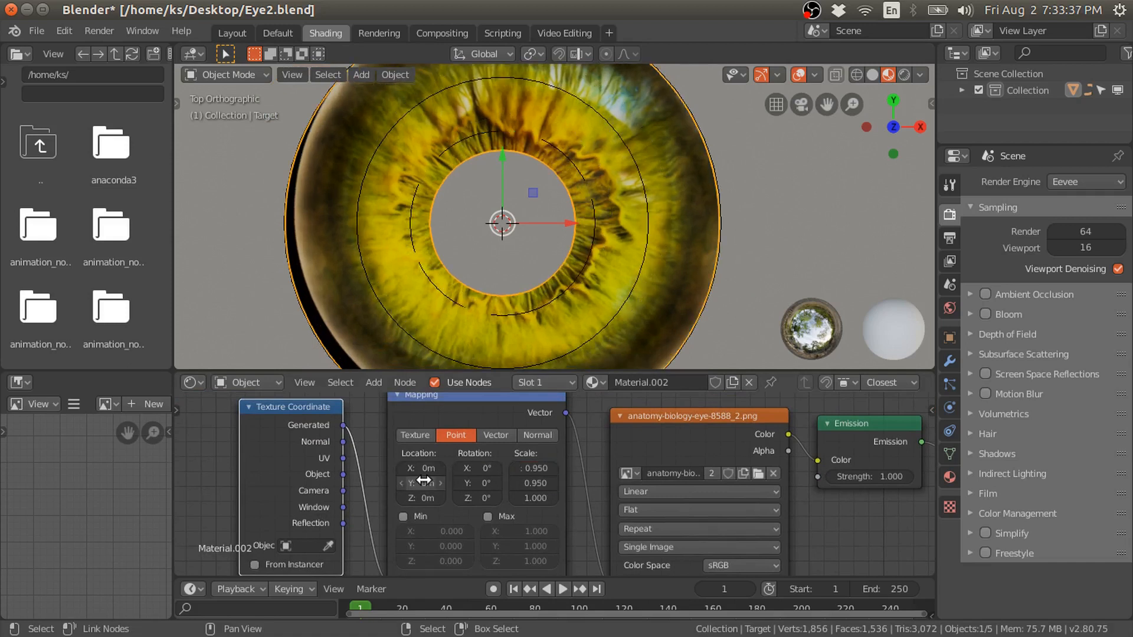
- Set the Mapping node's X and Y location to 0.025 and check the textured mesh in perspective
drag(421, 468, 422, 479)
text(0.025)
key(Return)
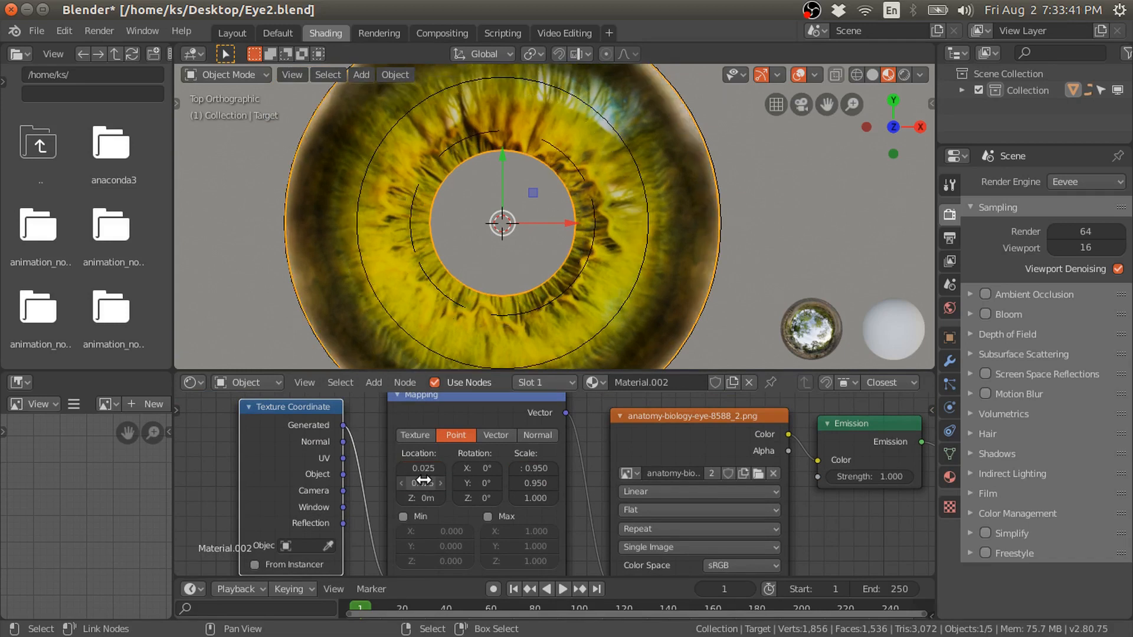
middle_drag(508, 232, 522, 175)
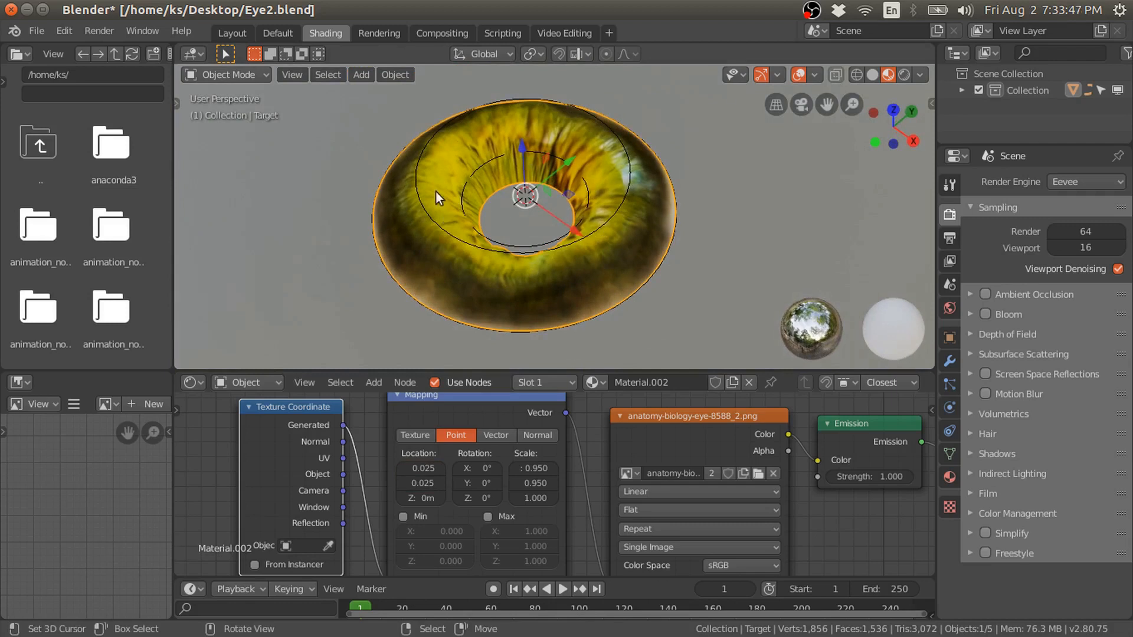
- Return to the Layout workspace, save the file, and show the textured eye from the top
click(242, 33)
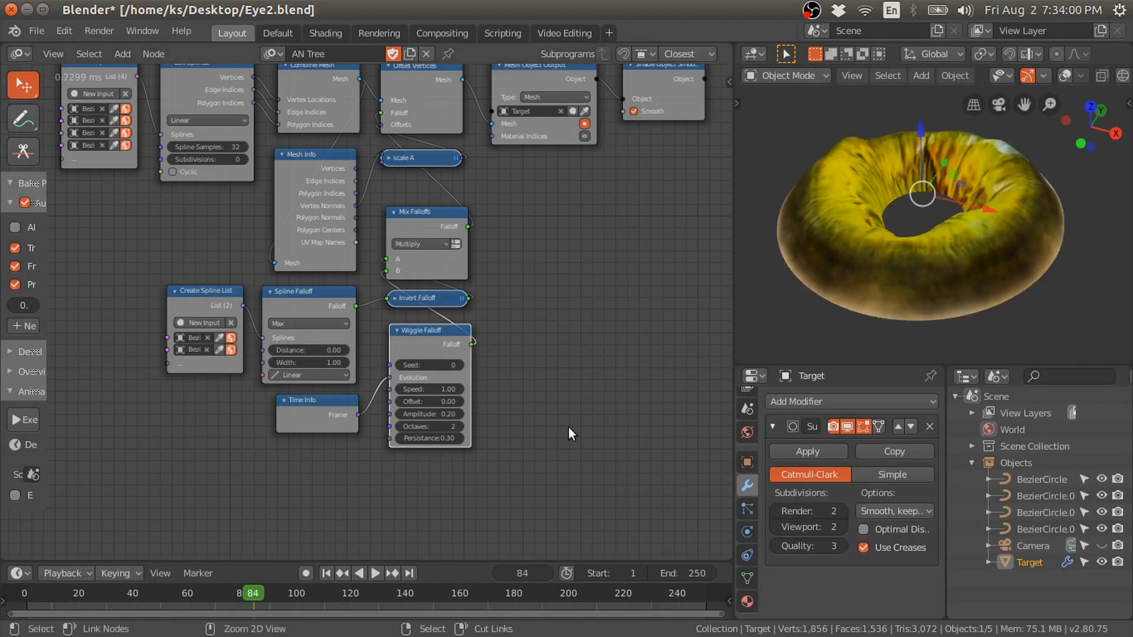
key(ctrl+s)
key(KP_7)
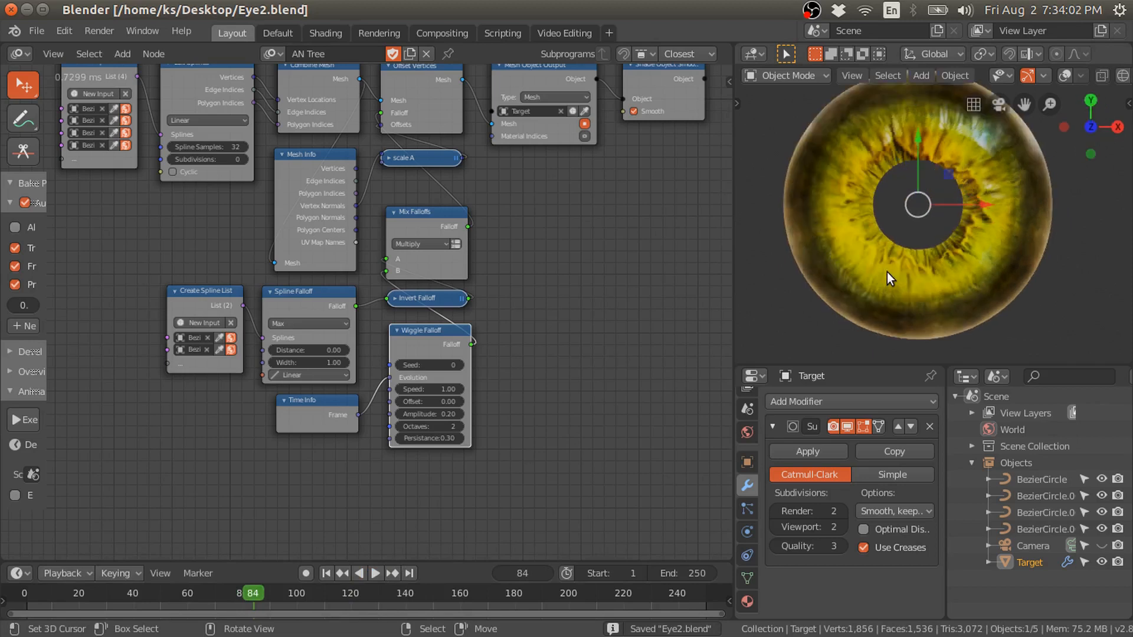
scroll(942, 232, down, 1)
shift+middle_drag(942, 213, 946, 232)
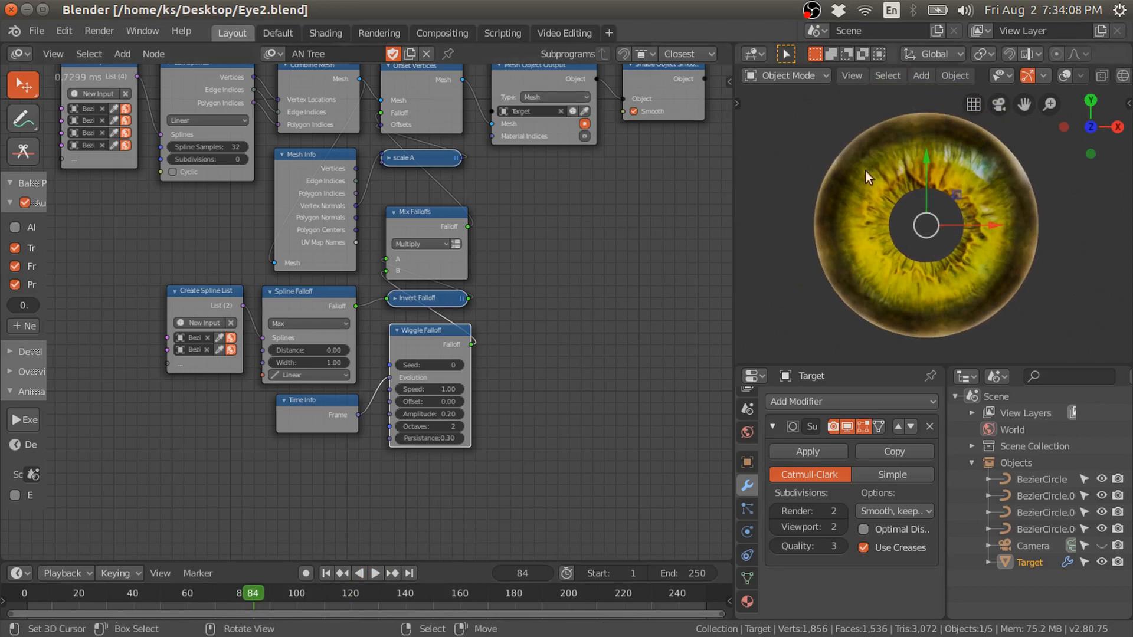
middle_drag(550, 254, 547, 280)
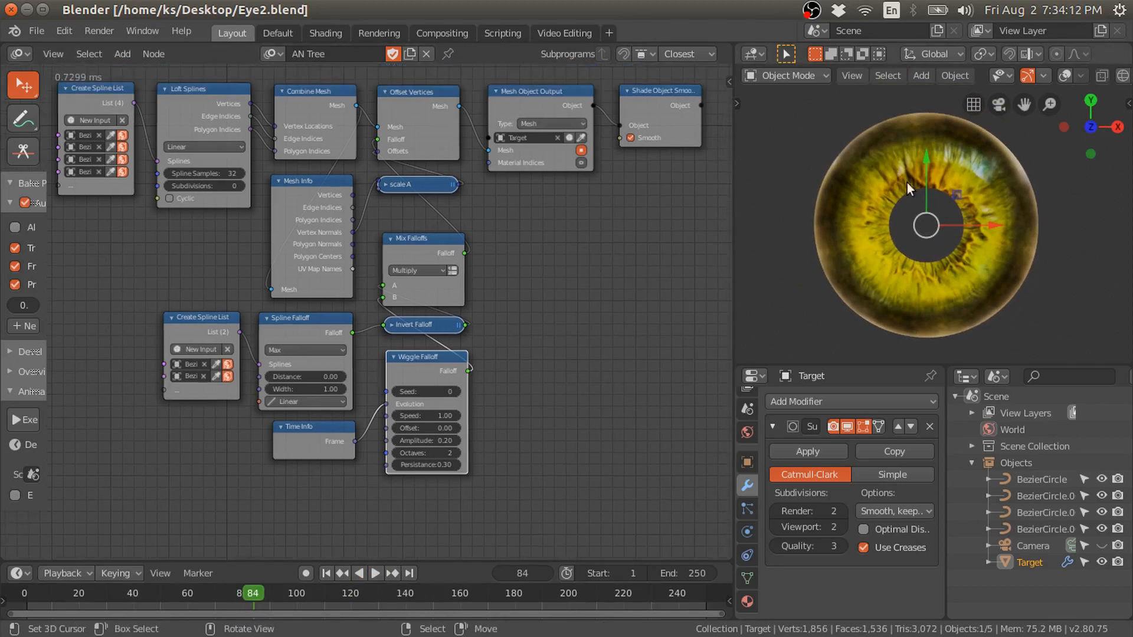
- Switch to the Default workspace and show the eye from the top in Look Dev shading
click(275, 34)
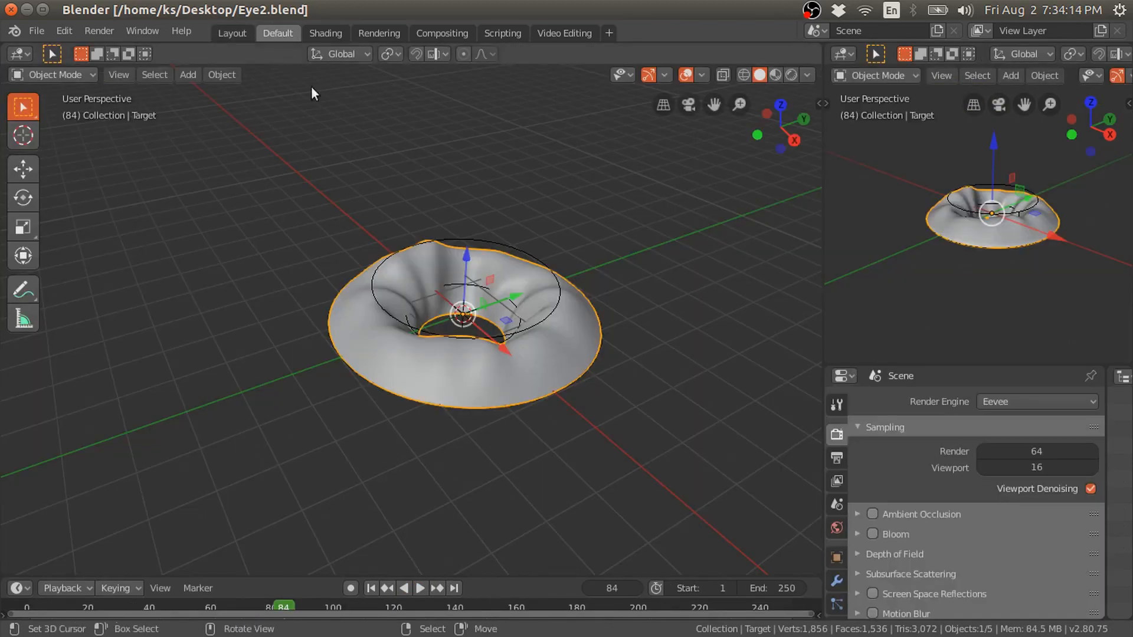
key(KP_7)
shift+middle_drag(508, 310, 546, 334)
key(z)
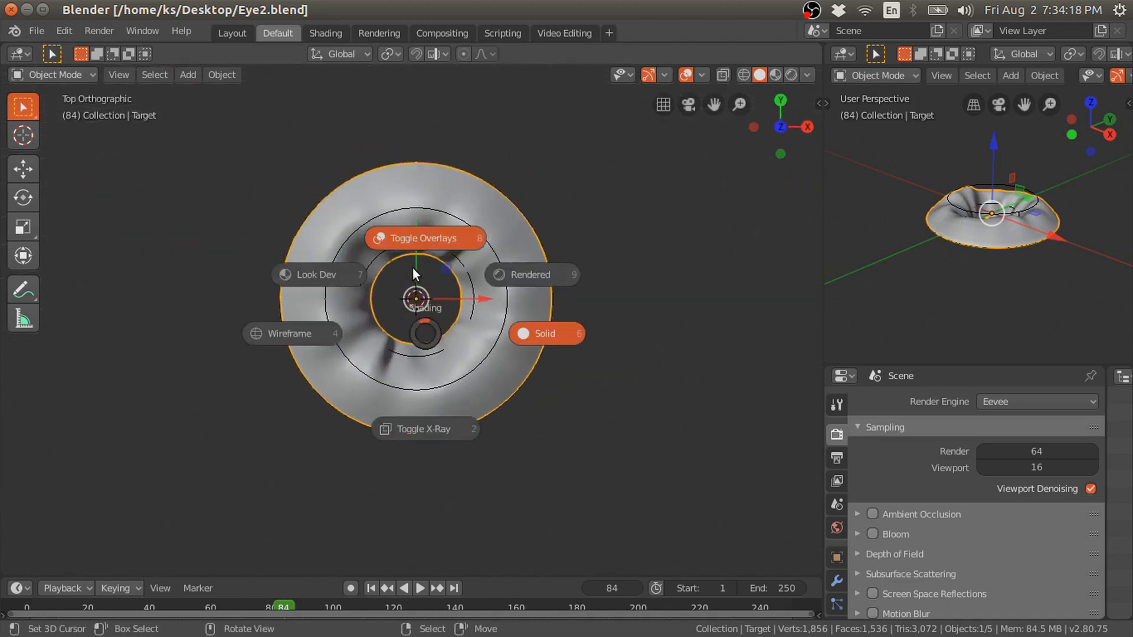
click(328, 269)
- Add a reference image using close-up-eye-eyebrow-63320.jpg from the pexels folder, browsing the files as thumbnails
key(shift+a)
mouse_move(352, 447)
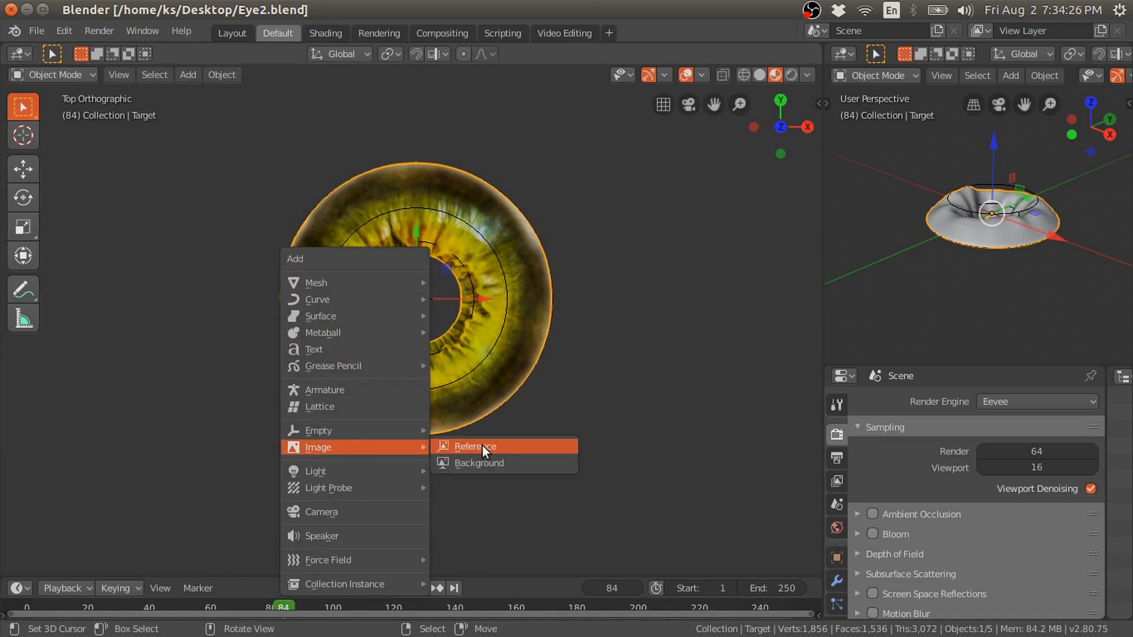
click(501, 446)
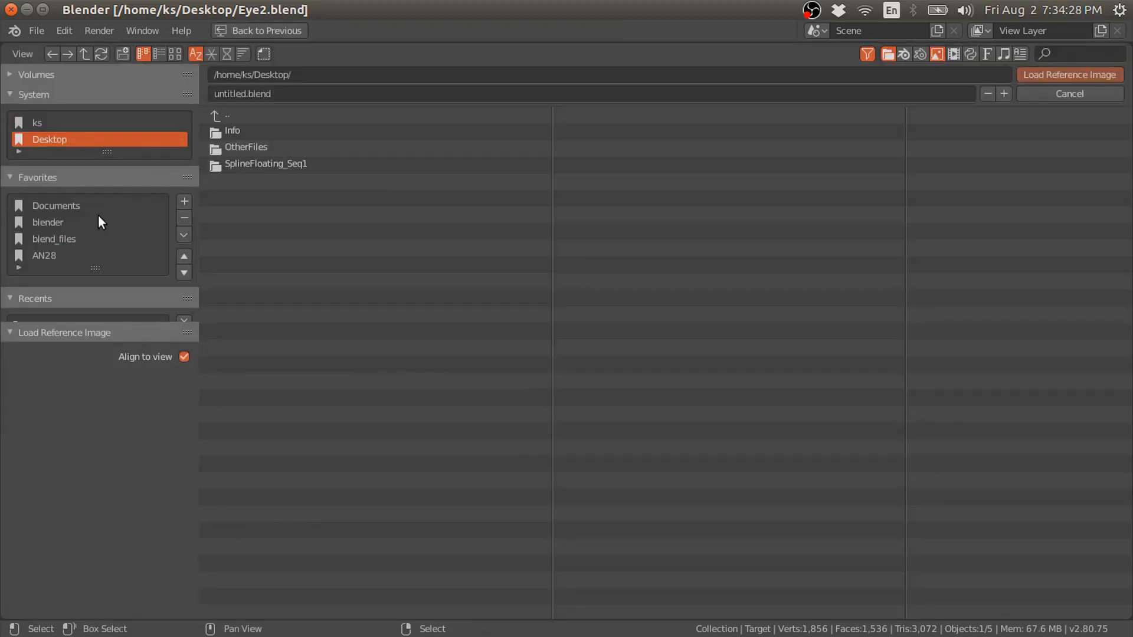
scroll(70, 233, down, 5)
click(54, 195)
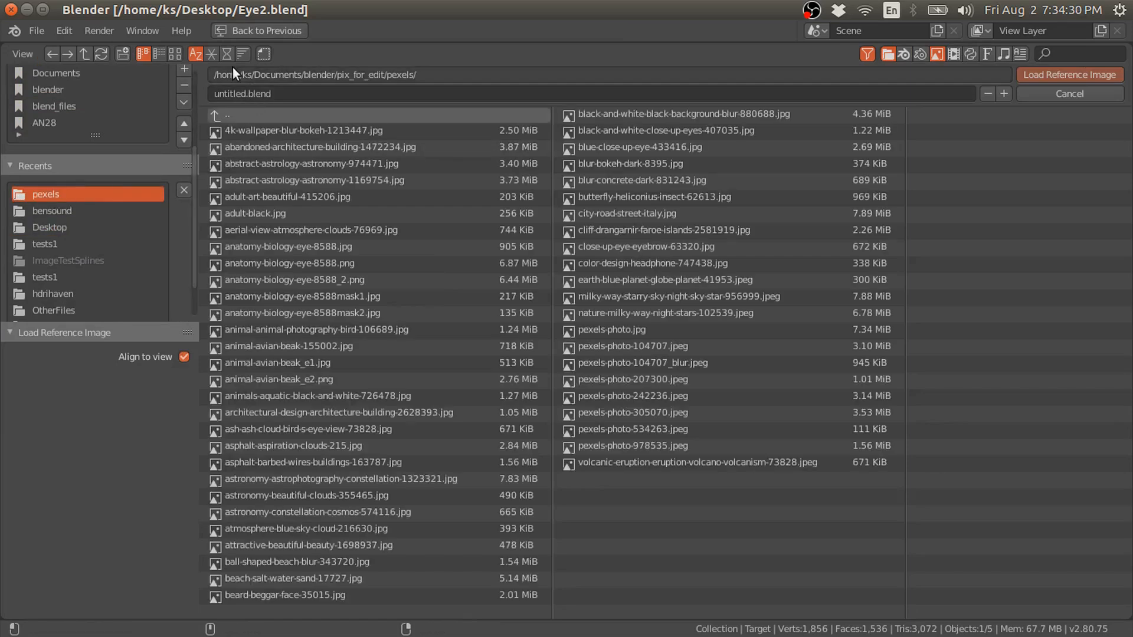
click(179, 54)
scroll(588, 399, down, 5)
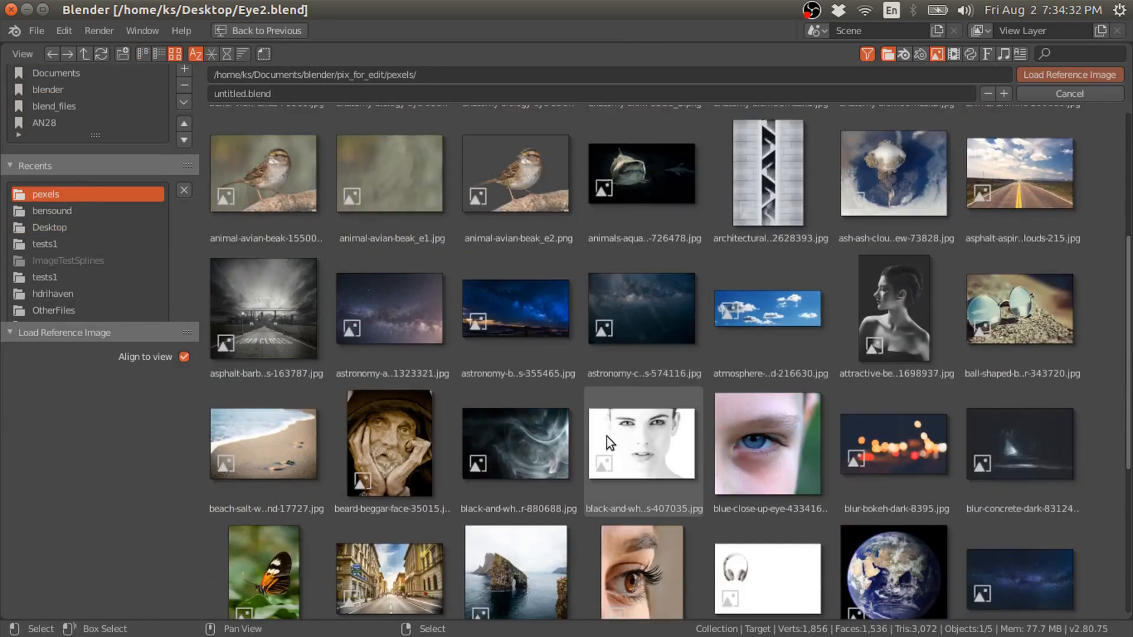
scroll(651, 500, down, 3)
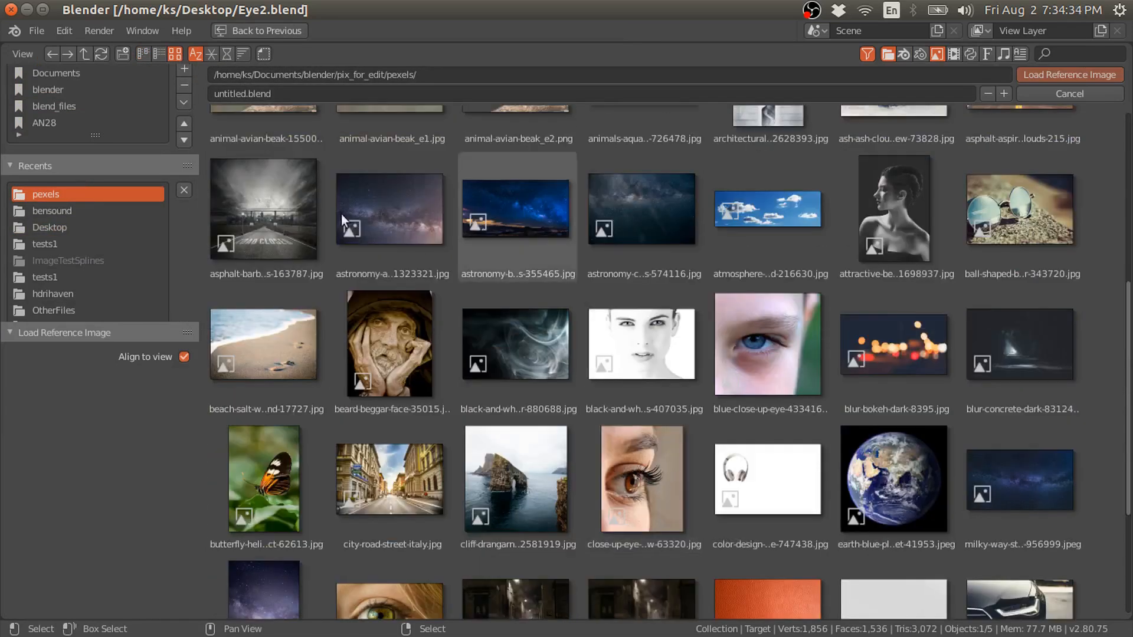
click(650, 479)
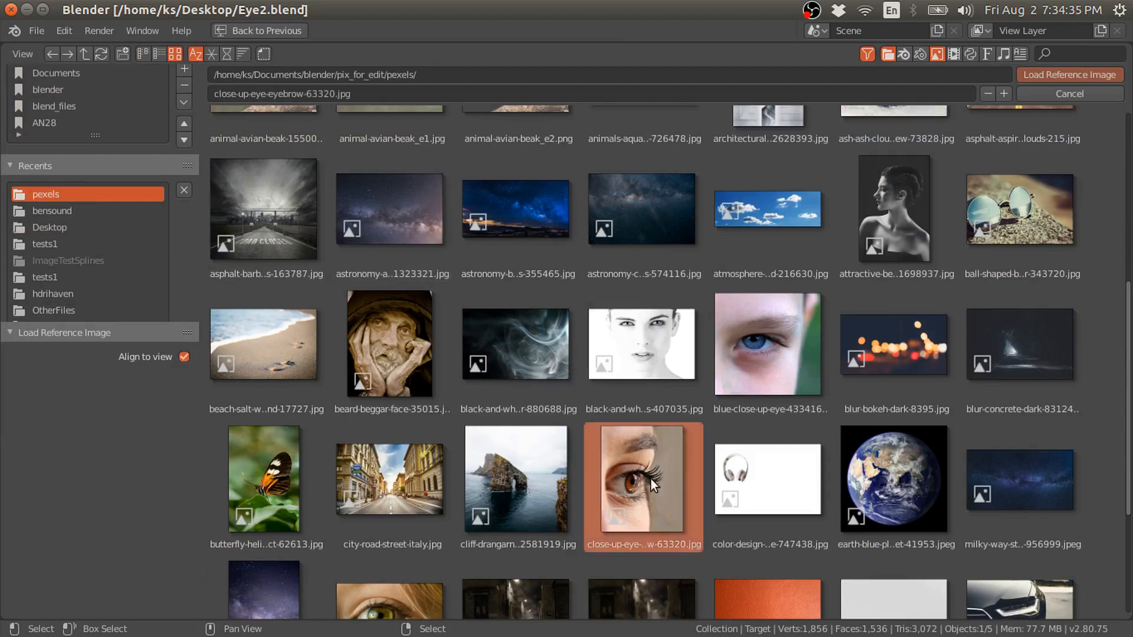
click(1064, 76)
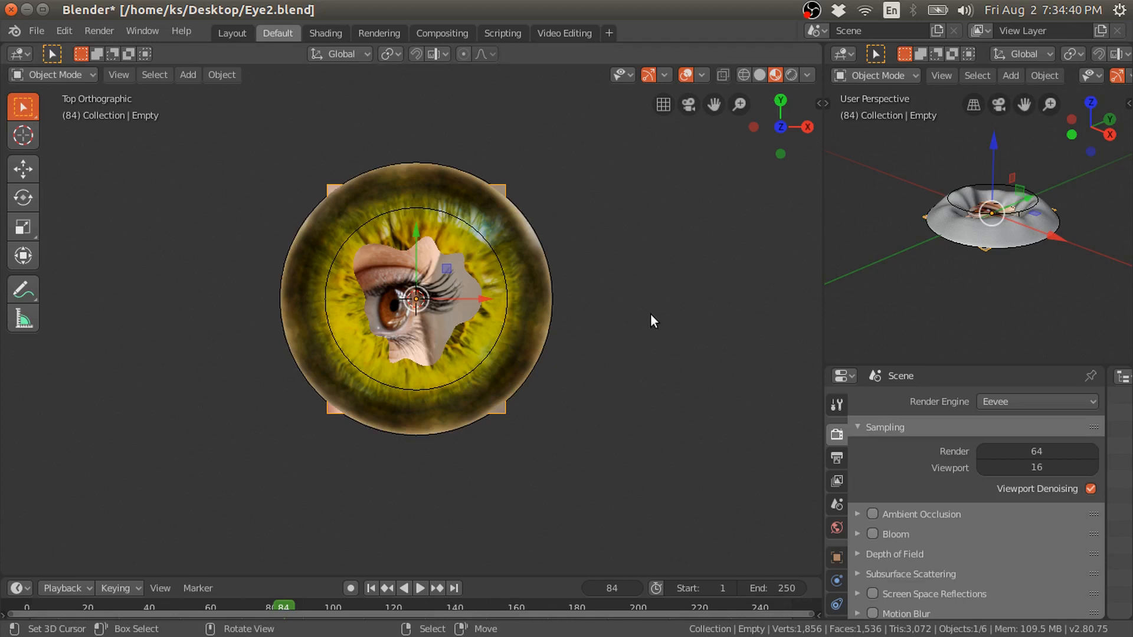
- Widen the Outliner, expand its Objects list, and show the hide and render restriction toggles
drag(1106, 485, 918, 487)
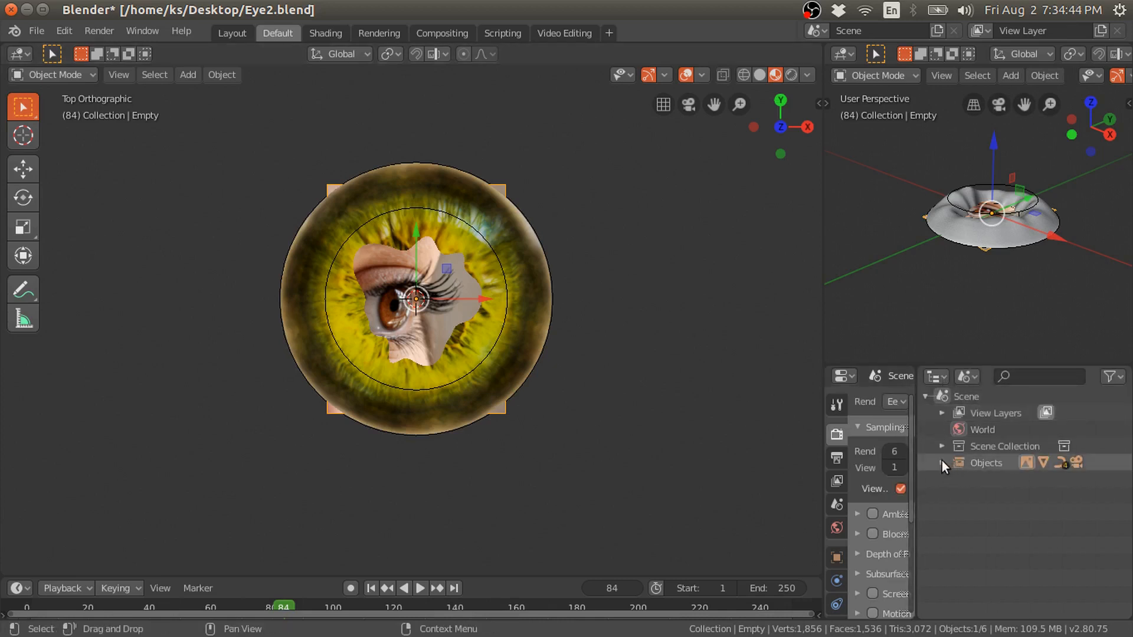
click(942, 463)
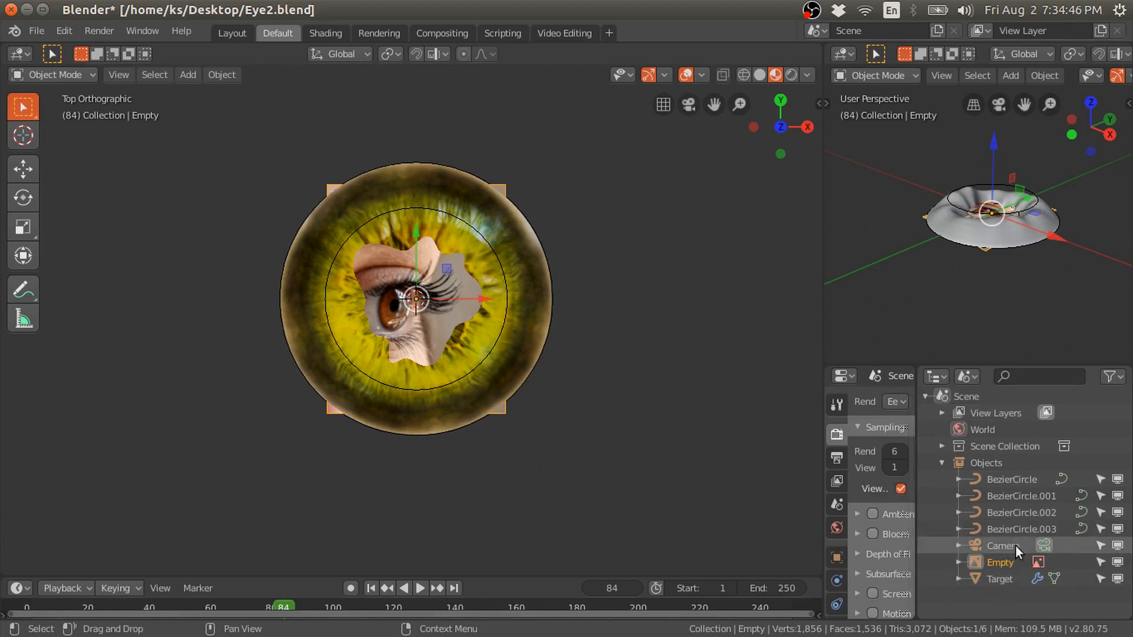
click(1110, 378)
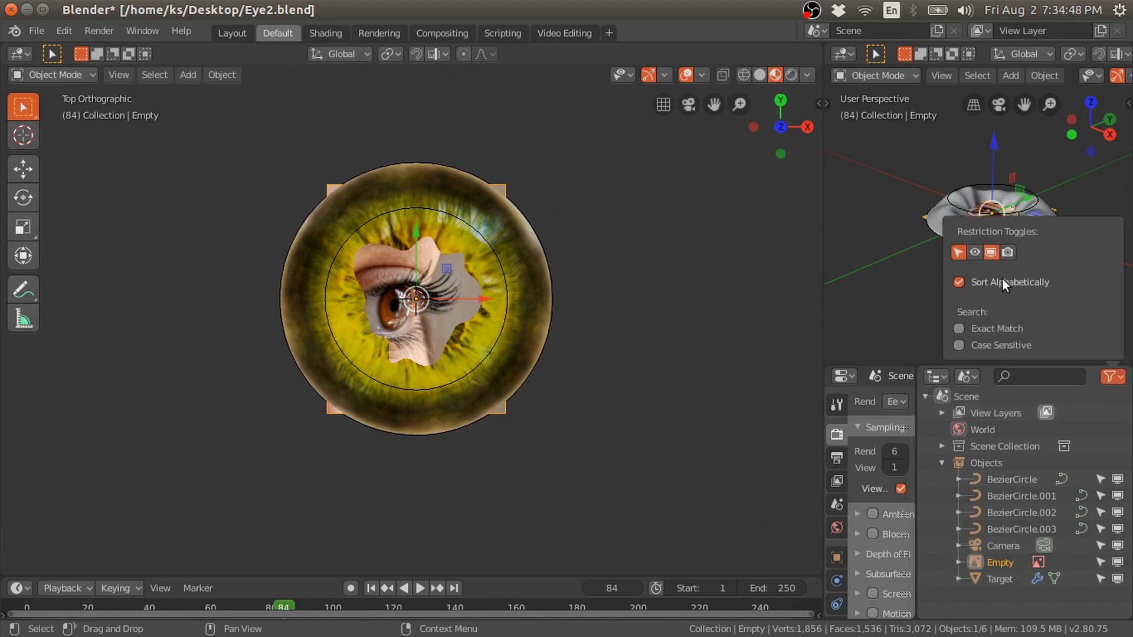
click(974, 252)
click(1007, 253)
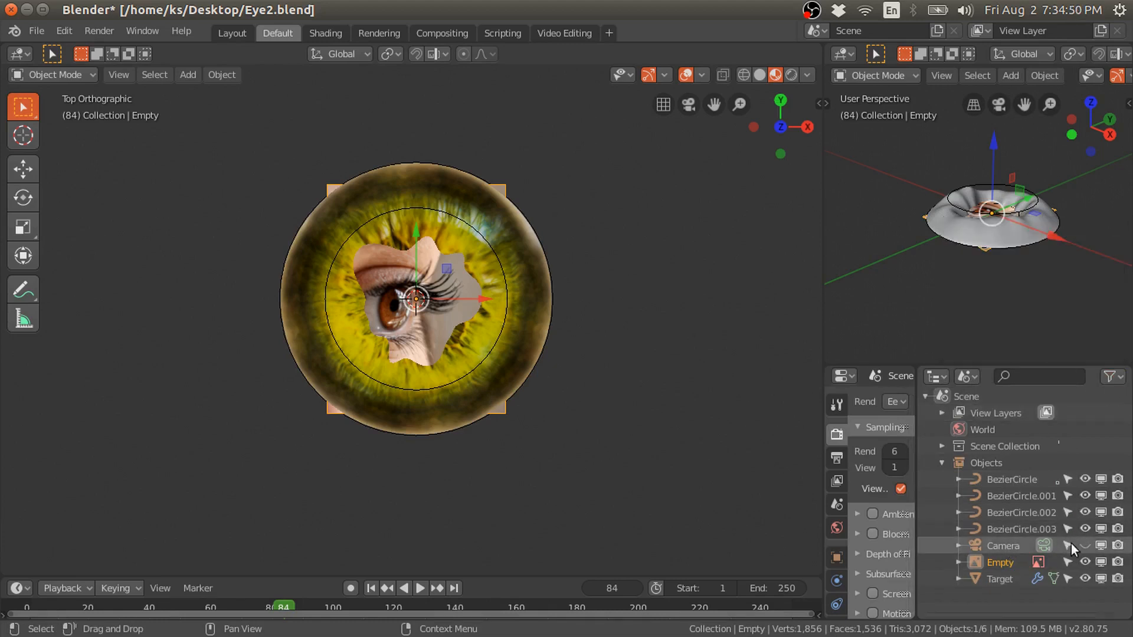
- Unhide and select the Camera, clear its location, and rotate it 90° about the global X axis
click(1001, 547)
middle_drag(583, 377, 550, 388)
key(alt+g)
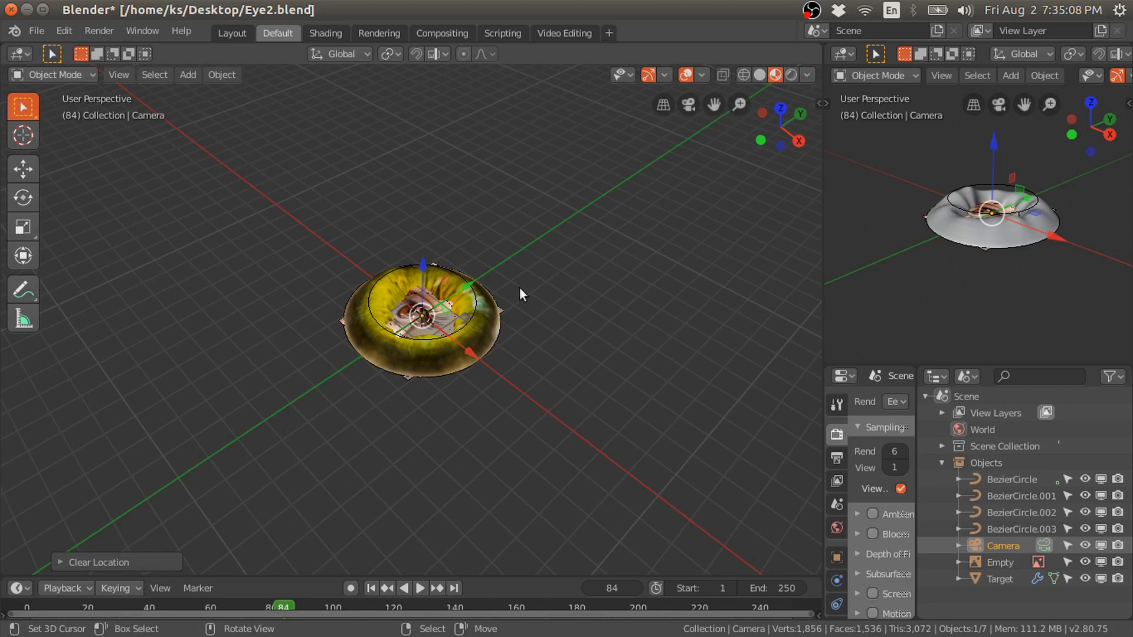
key(r)
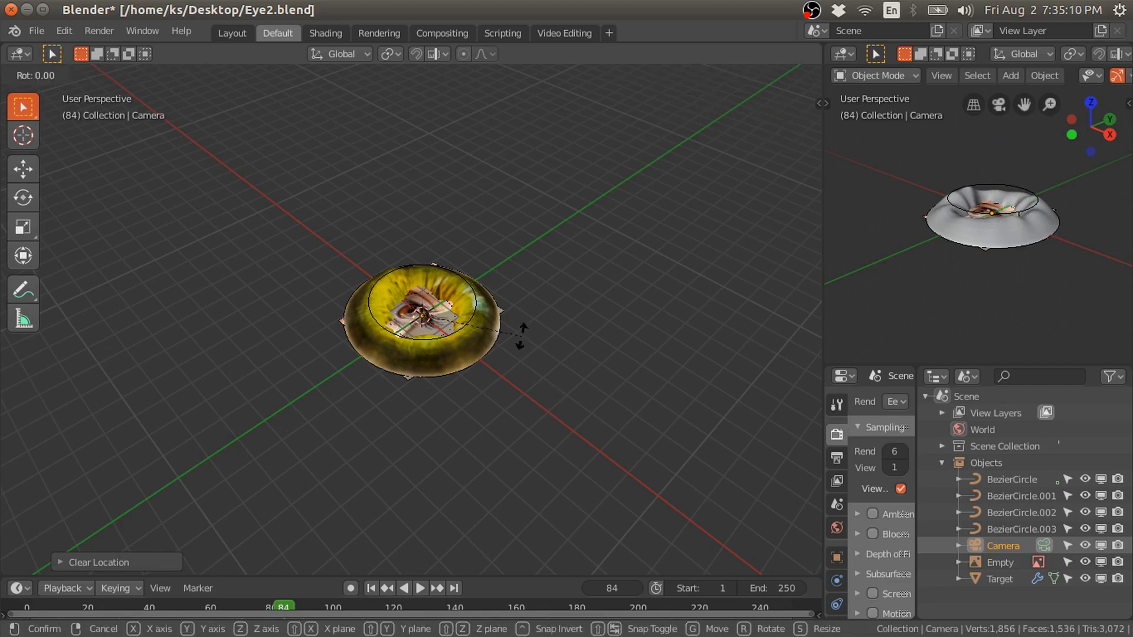
text(x90)
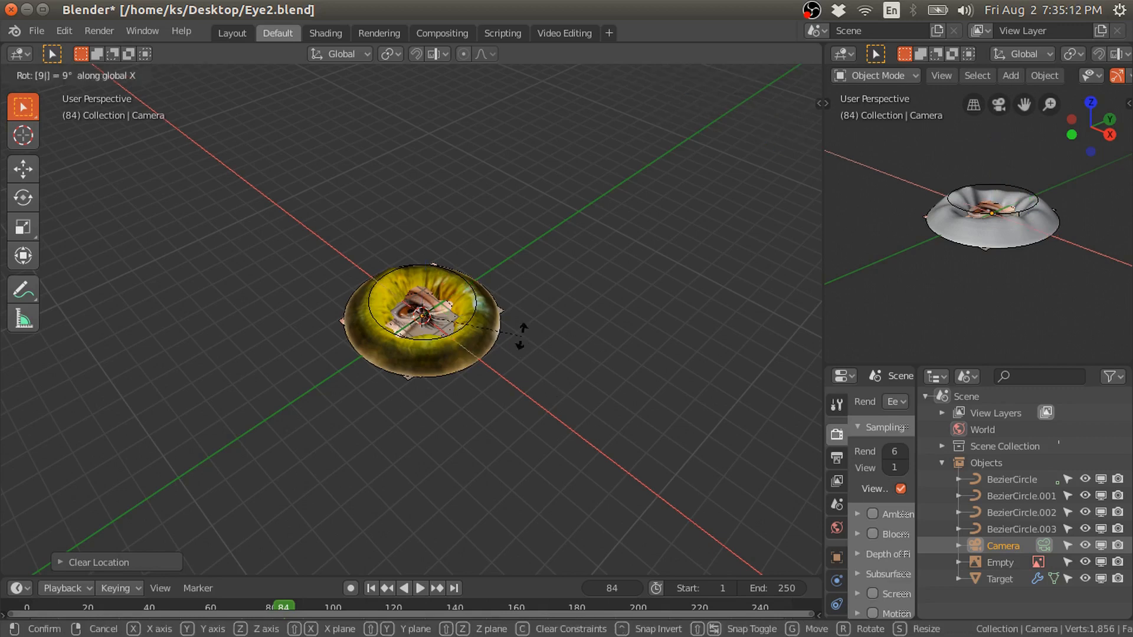
key(Return)
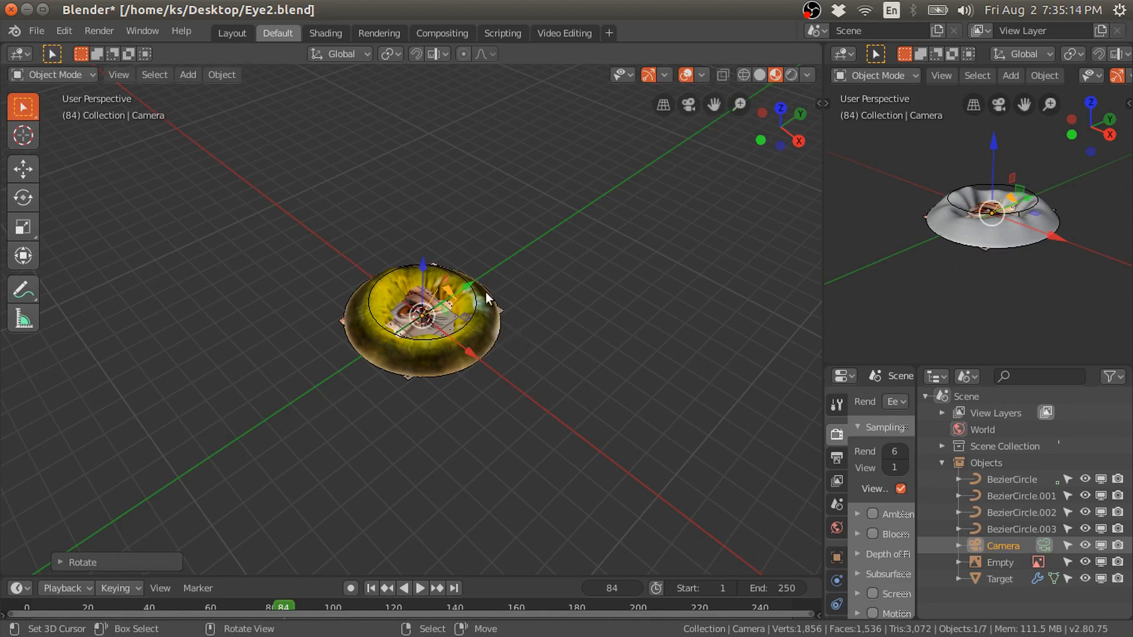
- Move the camera -10 m along the Y axis and frame the scene through the camera
text(gy-10)
key(Return)
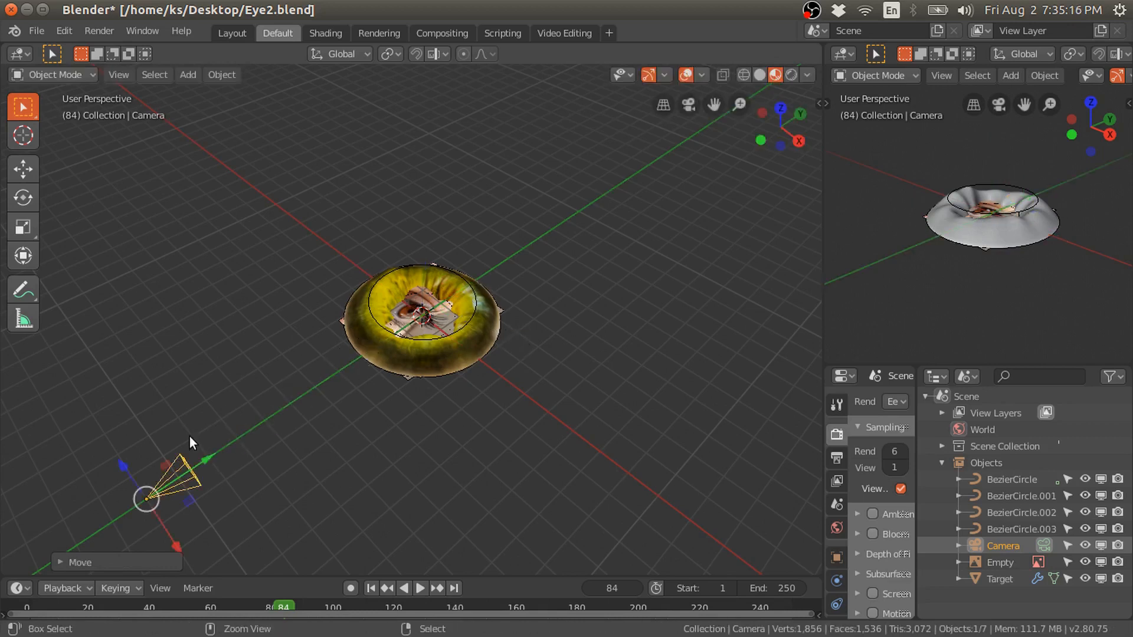
key(KP_1)
key(KP_0)
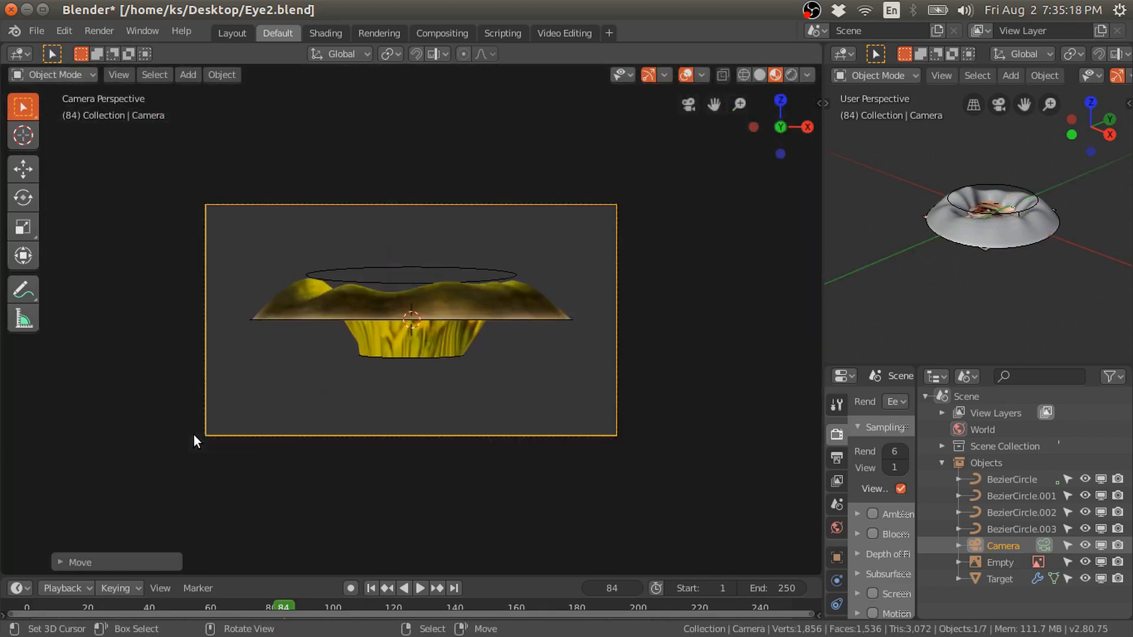
key(Home)
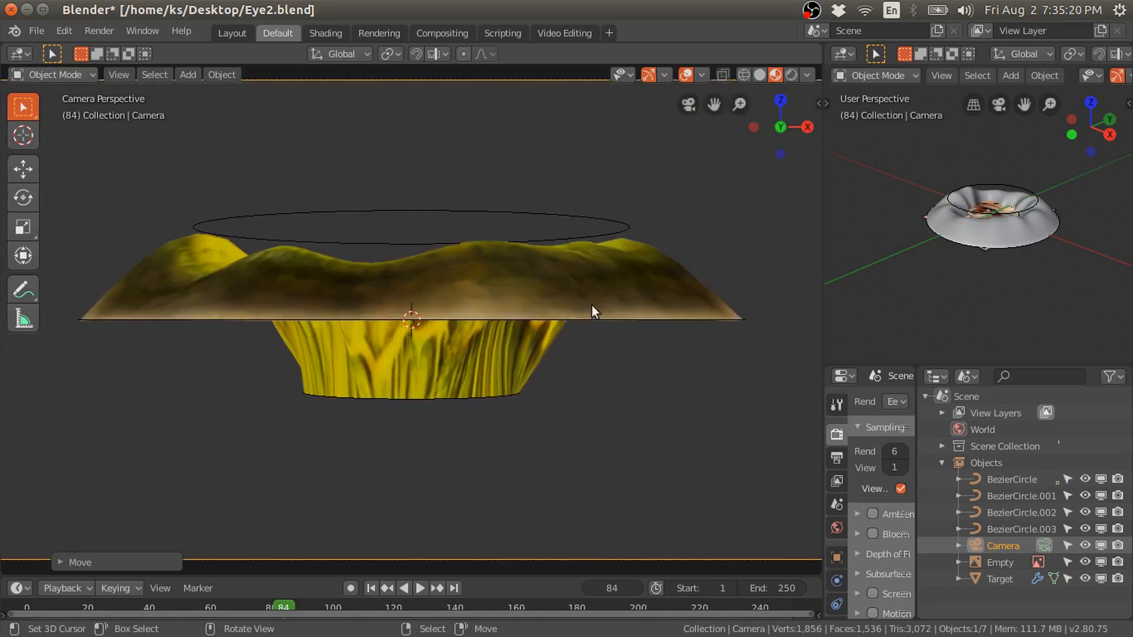
- Select the eye reference image and rotate it 90 degrees about the global X axis so it stands upright
middle_drag(592, 305, 444, 421)
click(601, 345)
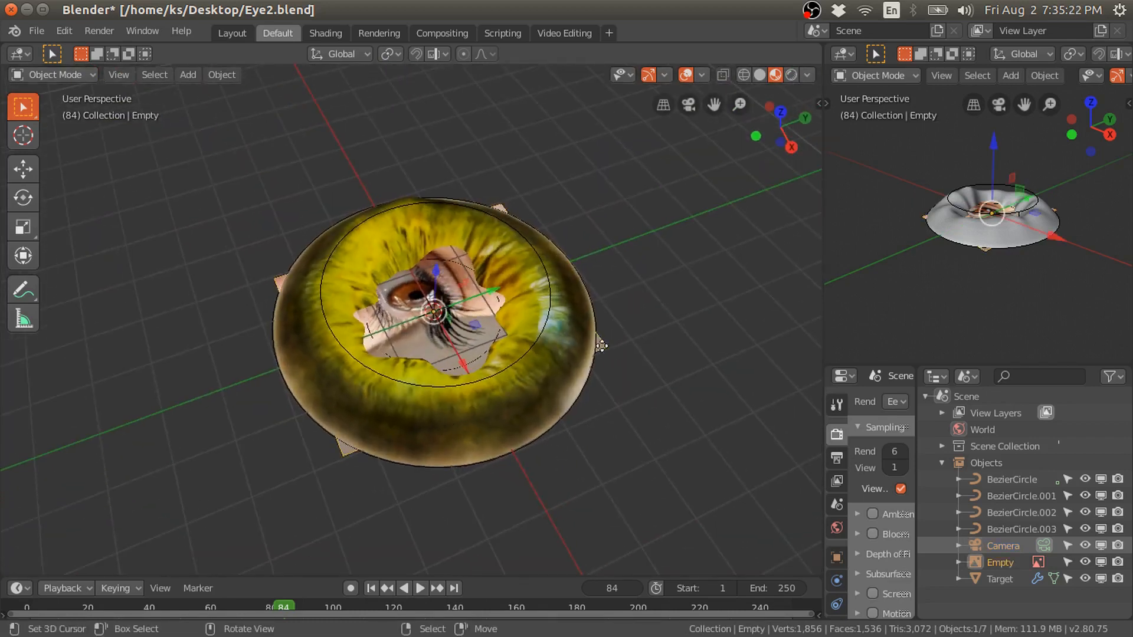
text(rx)
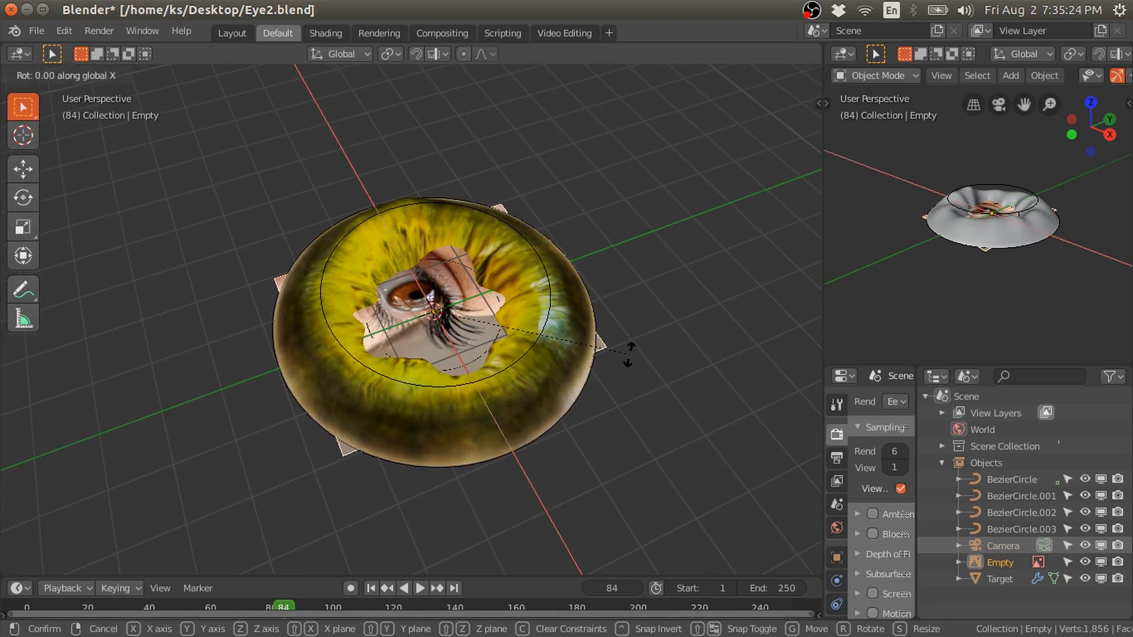
text(90)
key(Return)
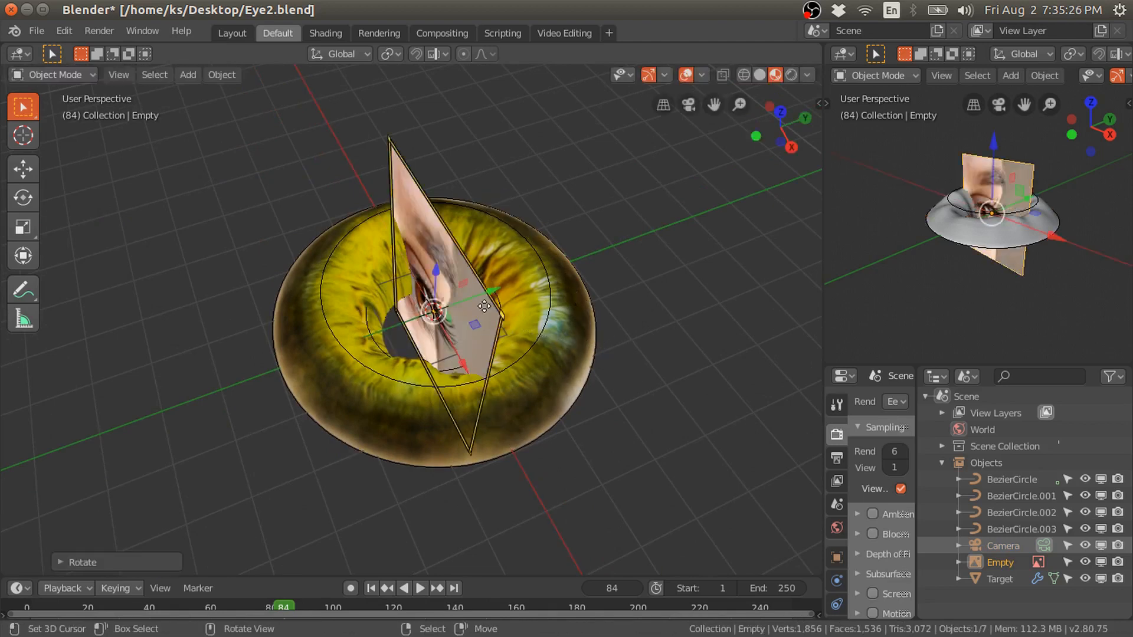
- Move the reference image back along the Y axis so it sits behind the iris mesh in the camera view
drag(493, 292, 634, 264)
middle_drag(678, 299, 613, 267)
key(KP_0)
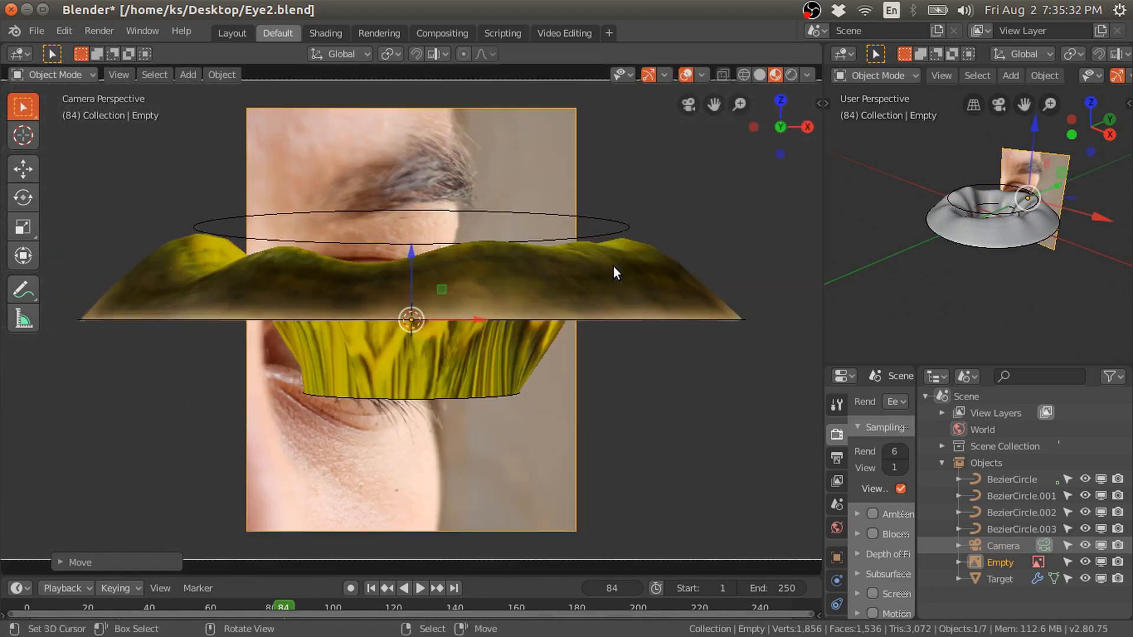
- Scale the reference image up to about 2.63 so that it fills most of the camera frame
scroll(423, 309, up, 2)
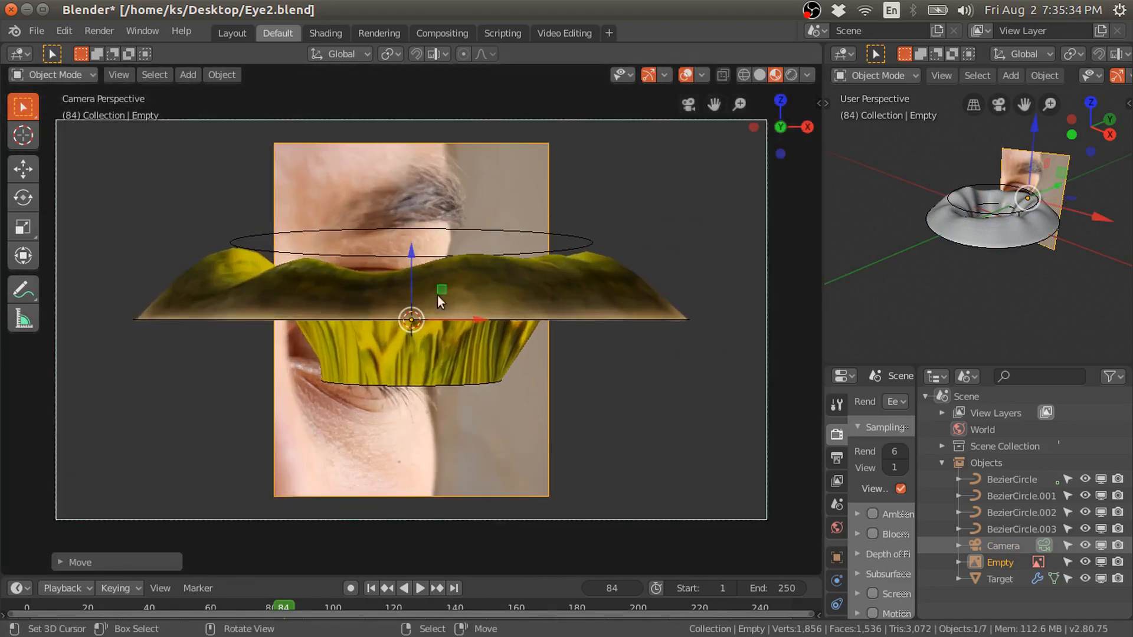
scroll(475, 359, down, 1)
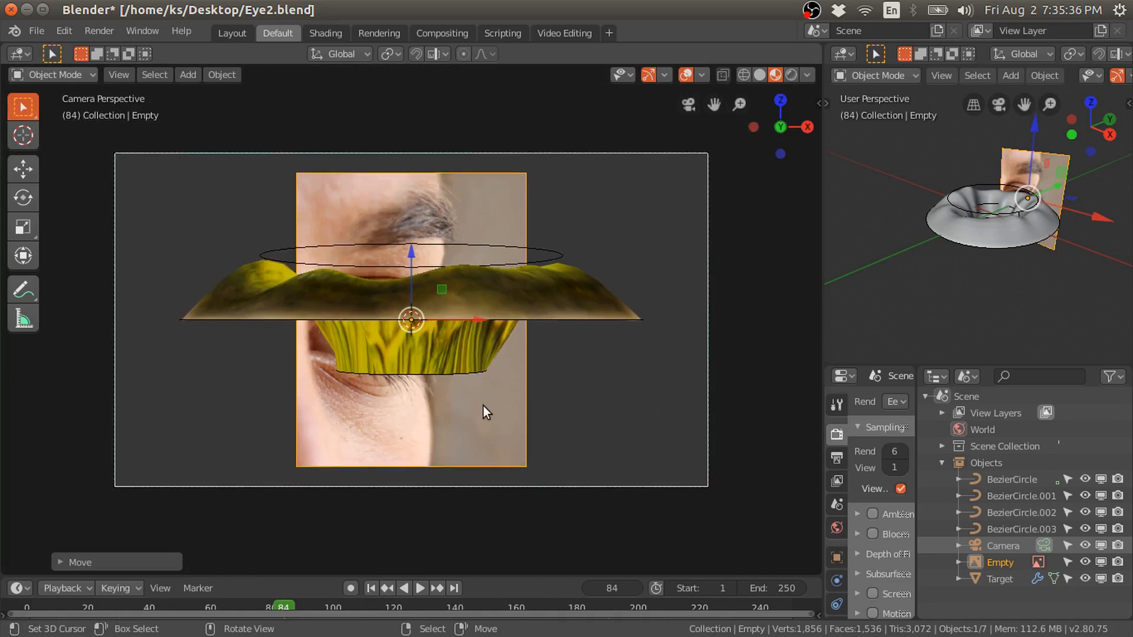
key(s)
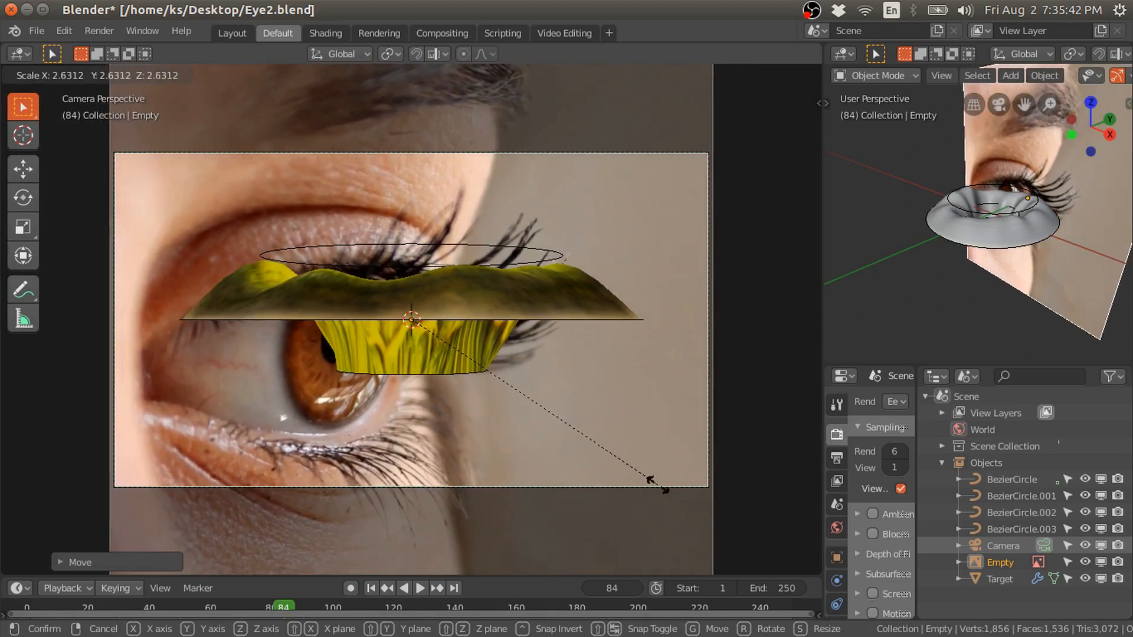
click(648, 481)
- Raise the reference image about 0.37 m along Z and fine-tune its height so the eye fits the camera frame
key(g)
key(z)
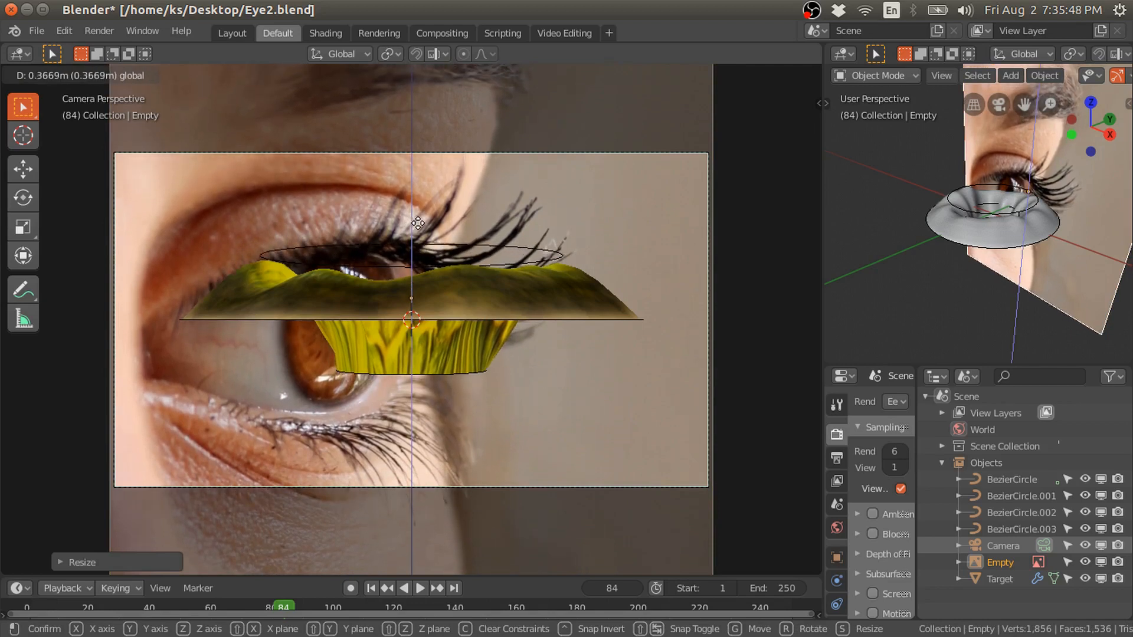
click(417, 223)
scroll(437, 266, up, 1)
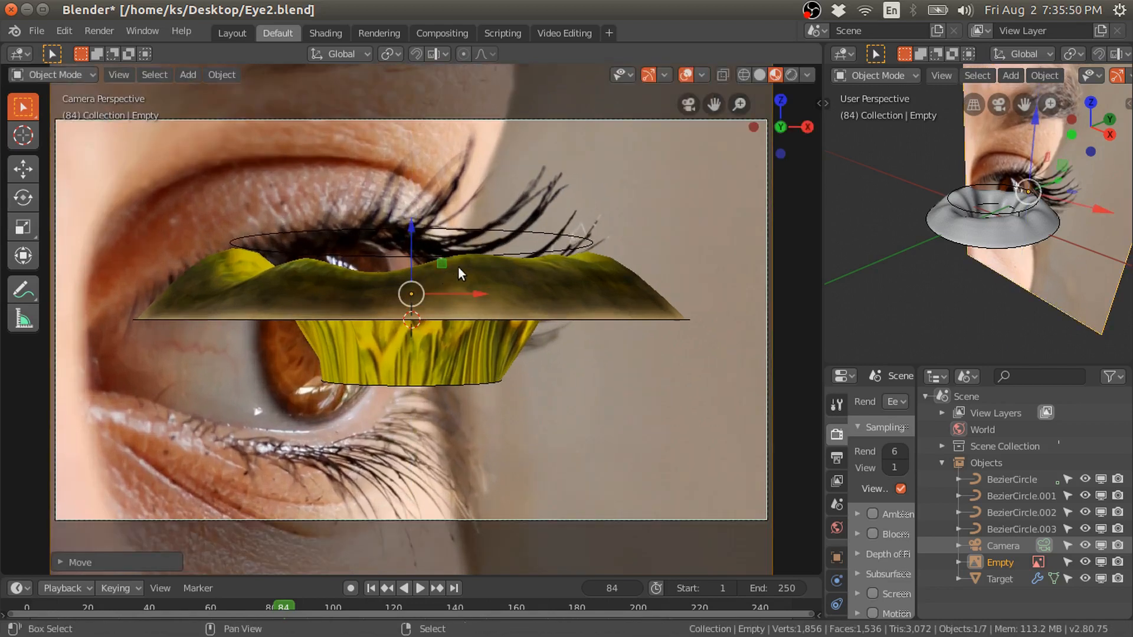
scroll(472, 270, up, 1)
shift+middle_drag(494, 275, 546, 278)
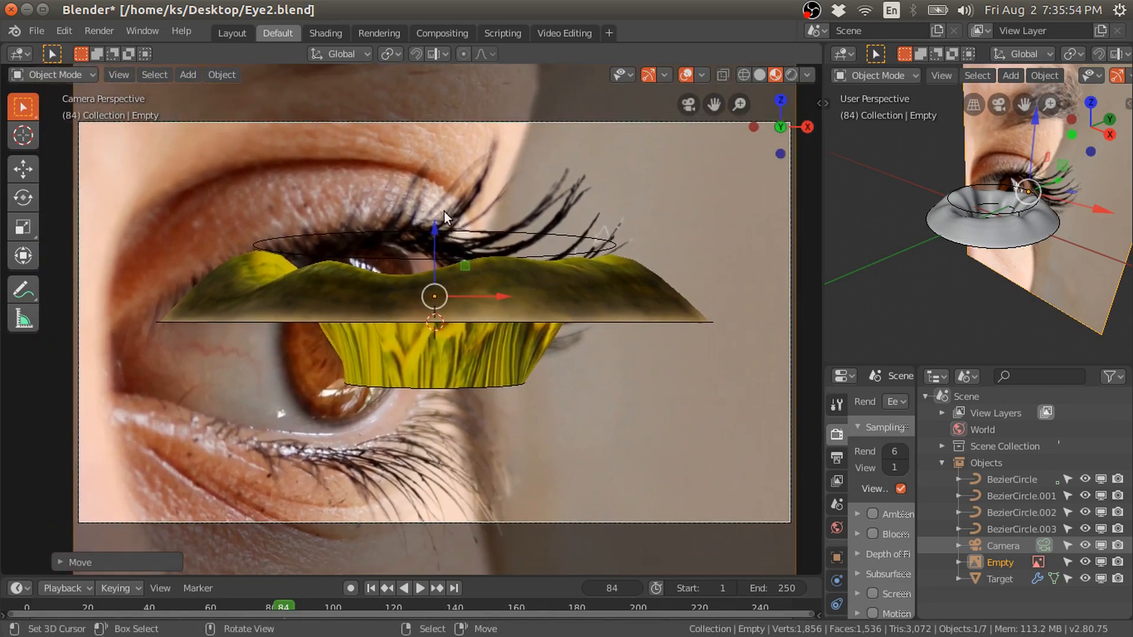
drag(435, 228, 434, 231)
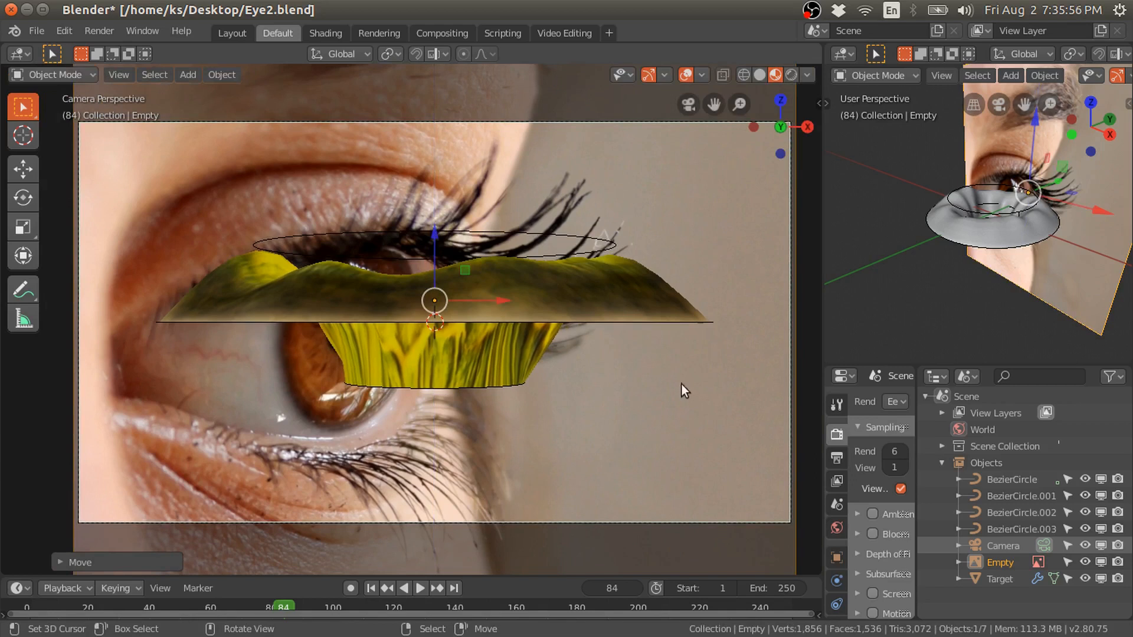
drag(435, 231, 438, 230)
- Select the green iris mesh in front of the eye photo
click(519, 299)
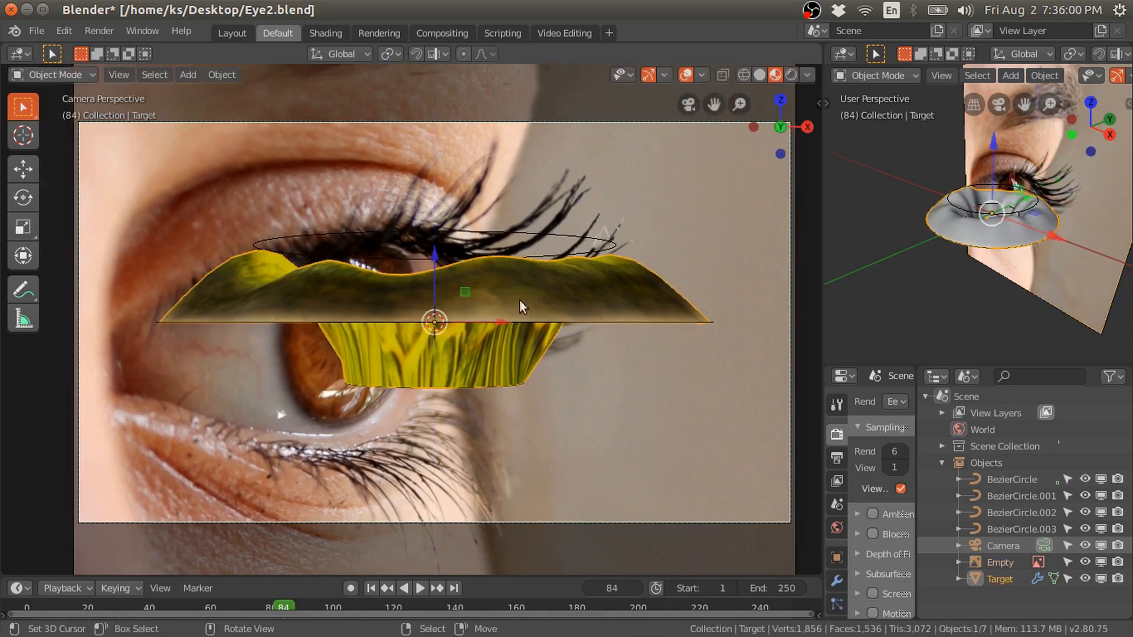
scroll(570, 293, up, 1)
shift+middle_drag(493, 296, 504, 321)
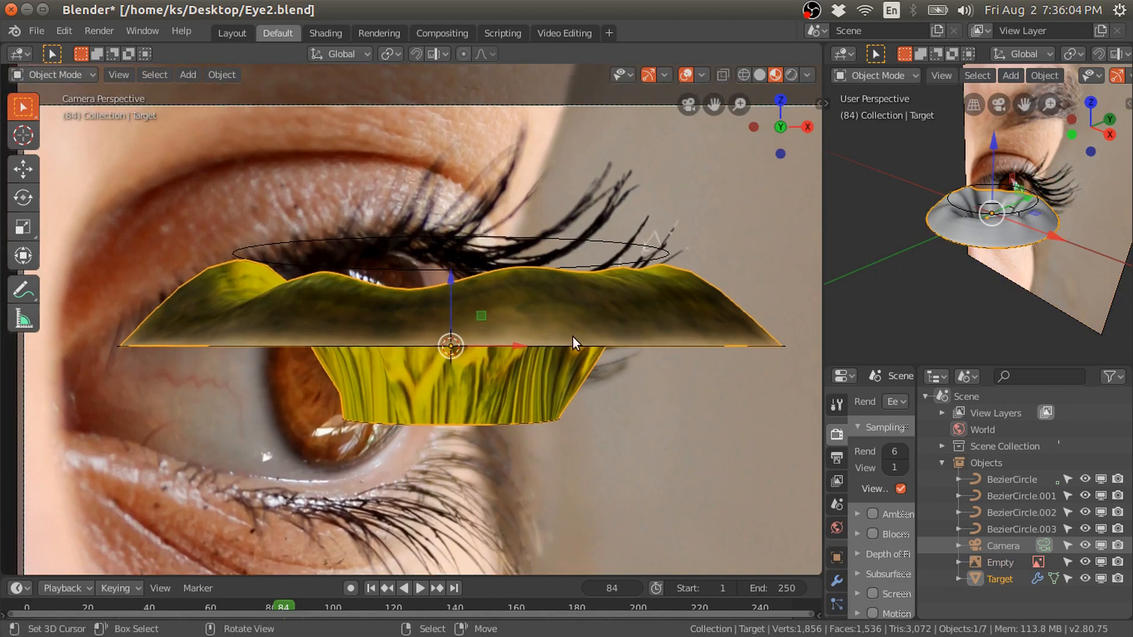
key(r)
key(x)
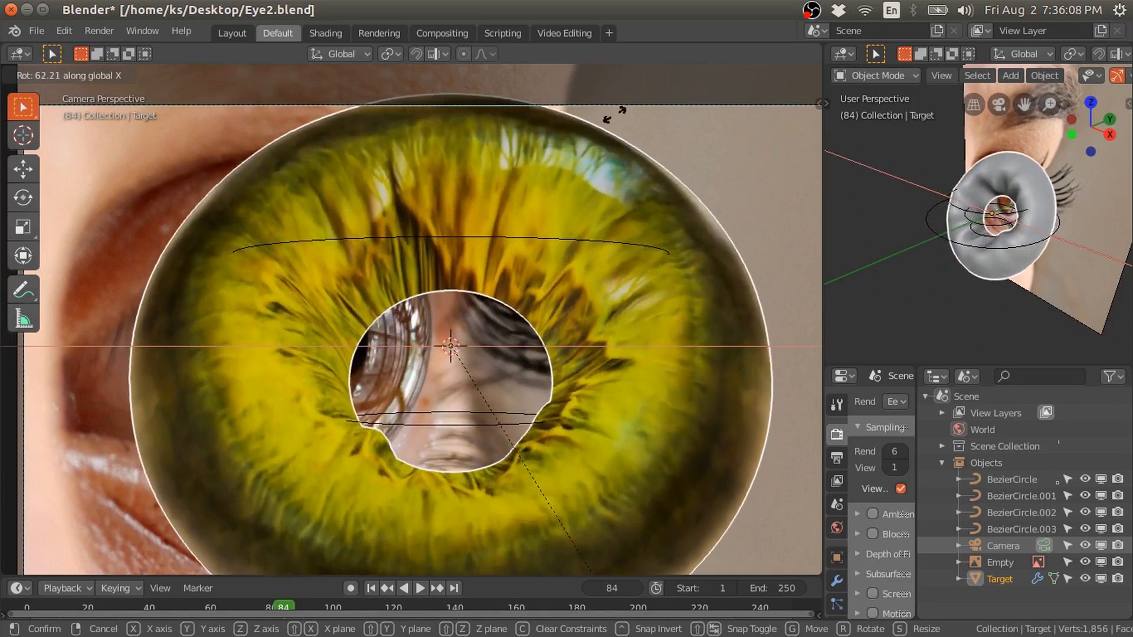
click(636, 450)
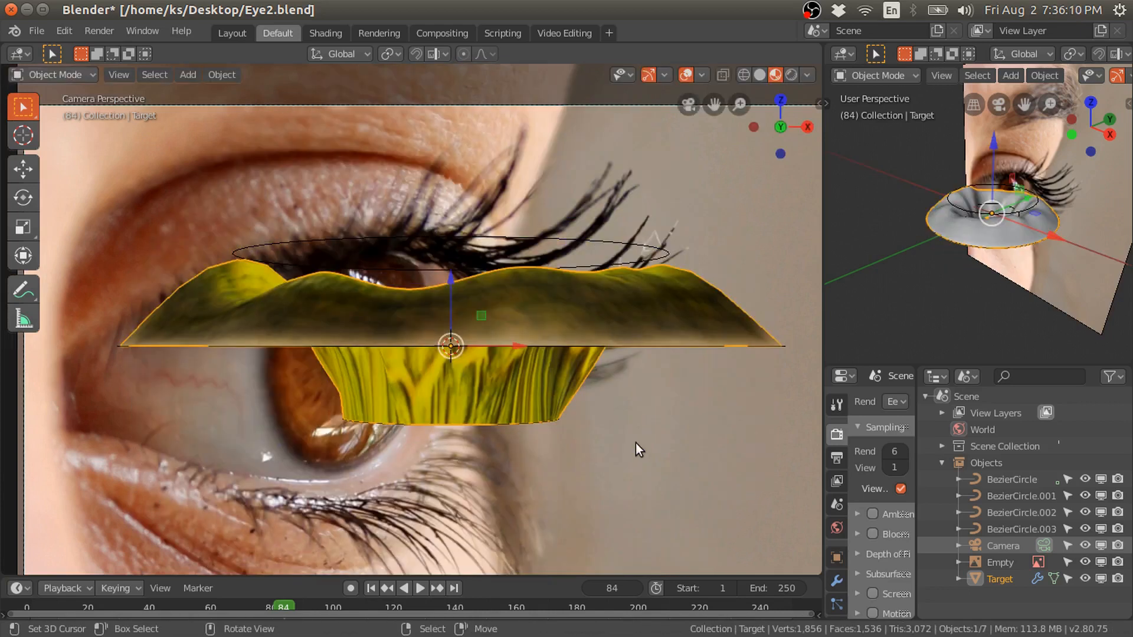
- Rotate the iris mesh 90 degrees about the global X axis so it faces the camera
text(rx90)
key(Return)
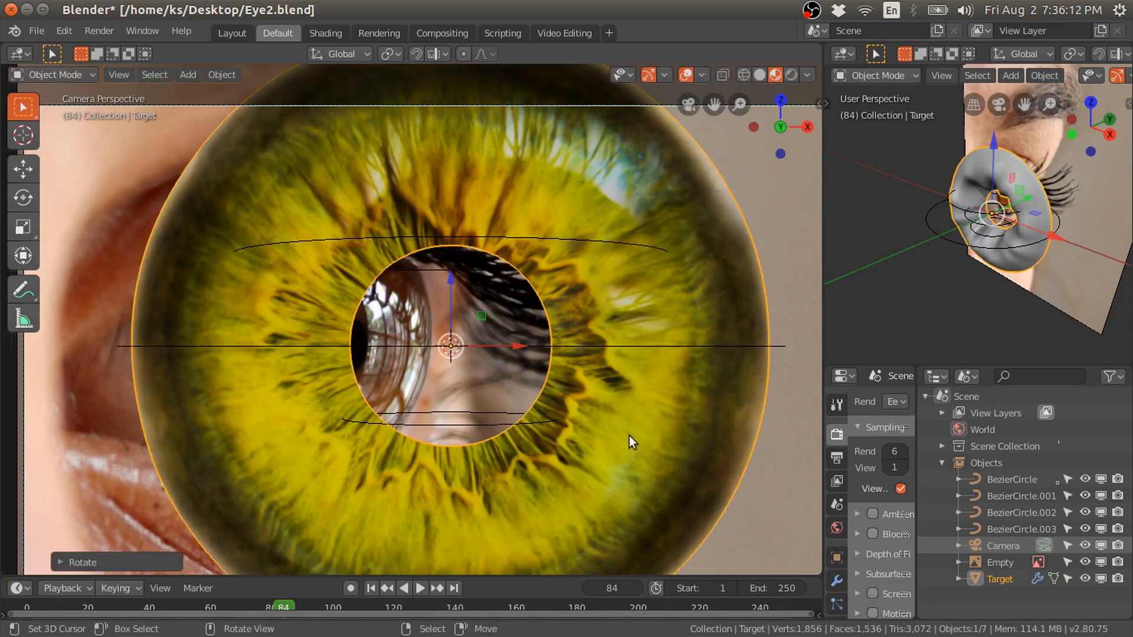
- Scale the iris mesh down to about 0.47, closer to the size of the eye in the photo
scroll(589, 403, down, 3)
scroll(586, 395, up, 1)
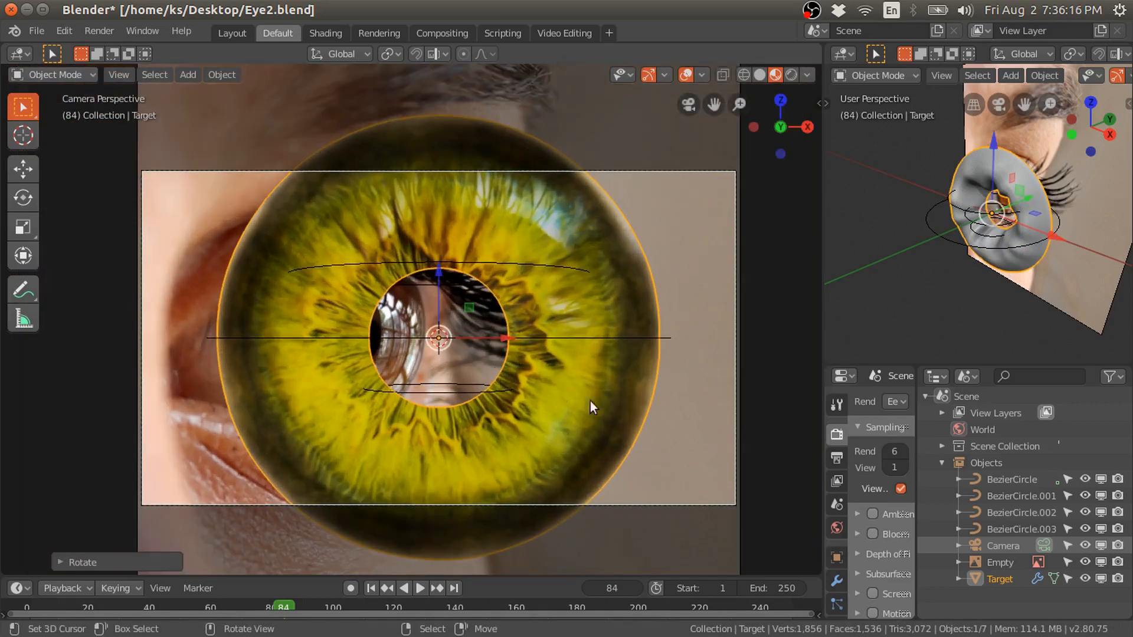
key(s)
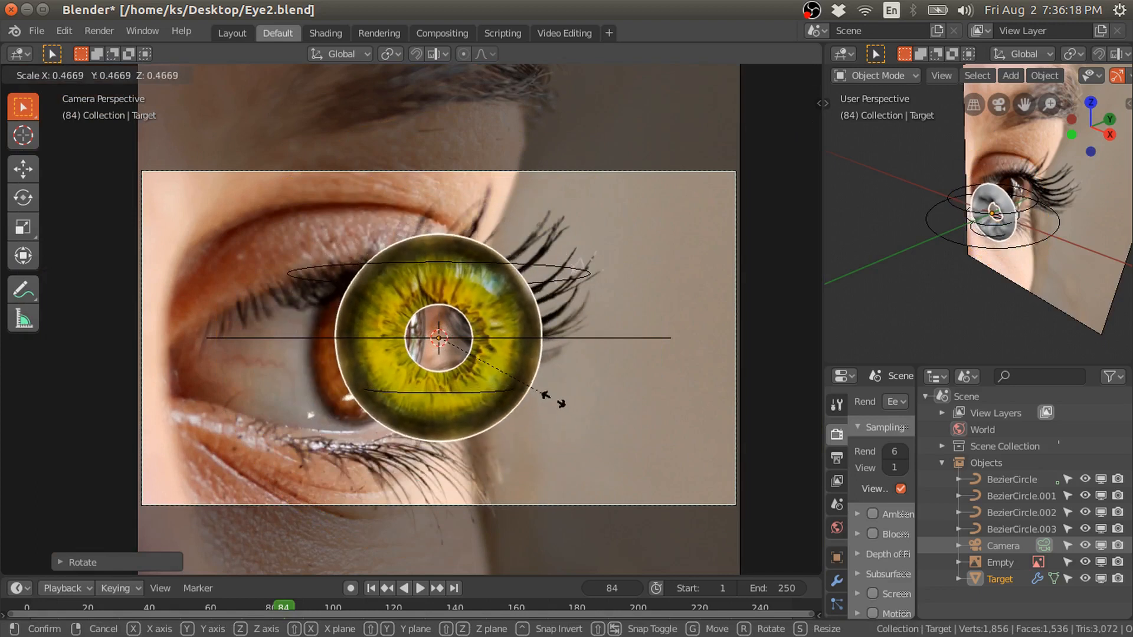
click(550, 398)
- Move the iris mesh along X over the photographed pupil and scale it down to match the photographed iris
scroll(481, 391, up, 4)
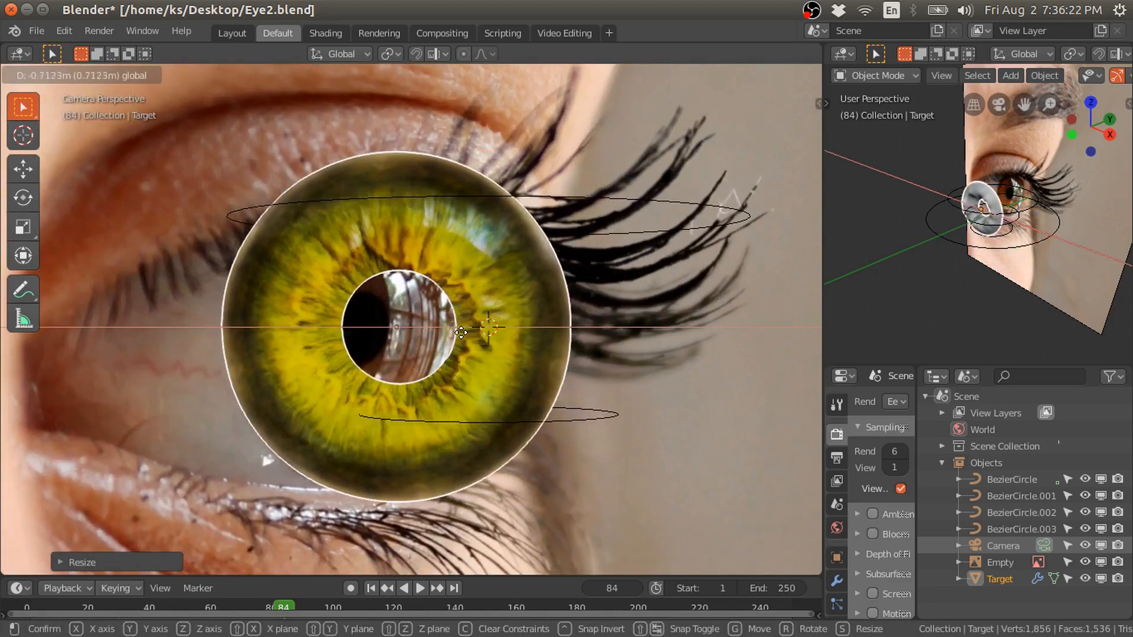
click(436, 335)
key(s)
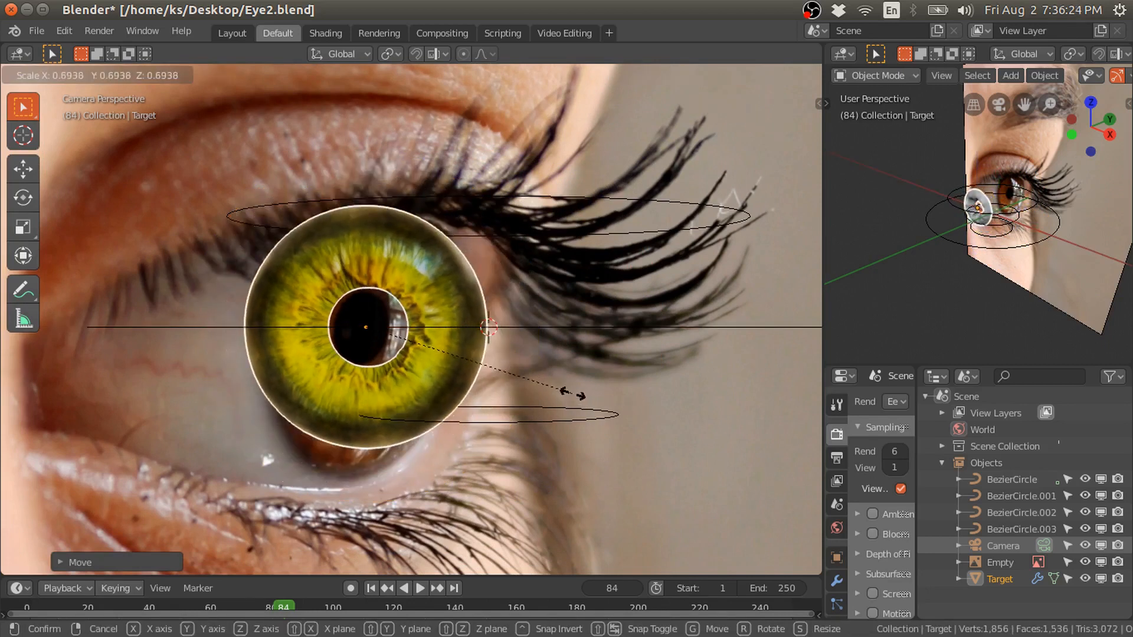
click(592, 436)
- Turn the iris mesh about the Z axis and tilt it freely with trackball rotation to match the eye's gaze direction
key(r)
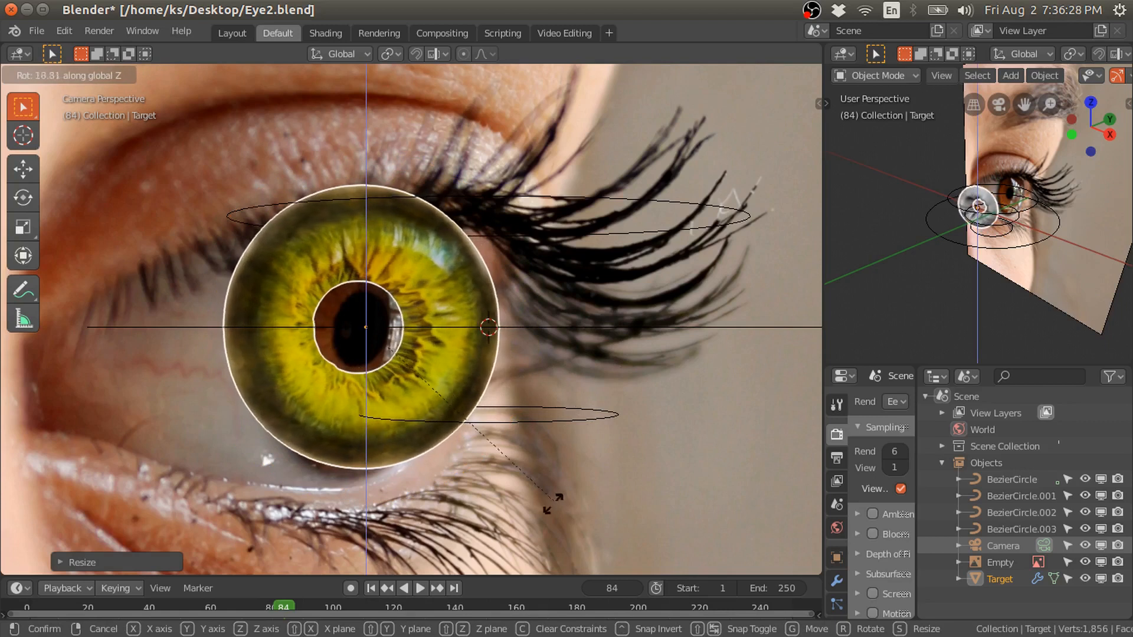
click(524, 118)
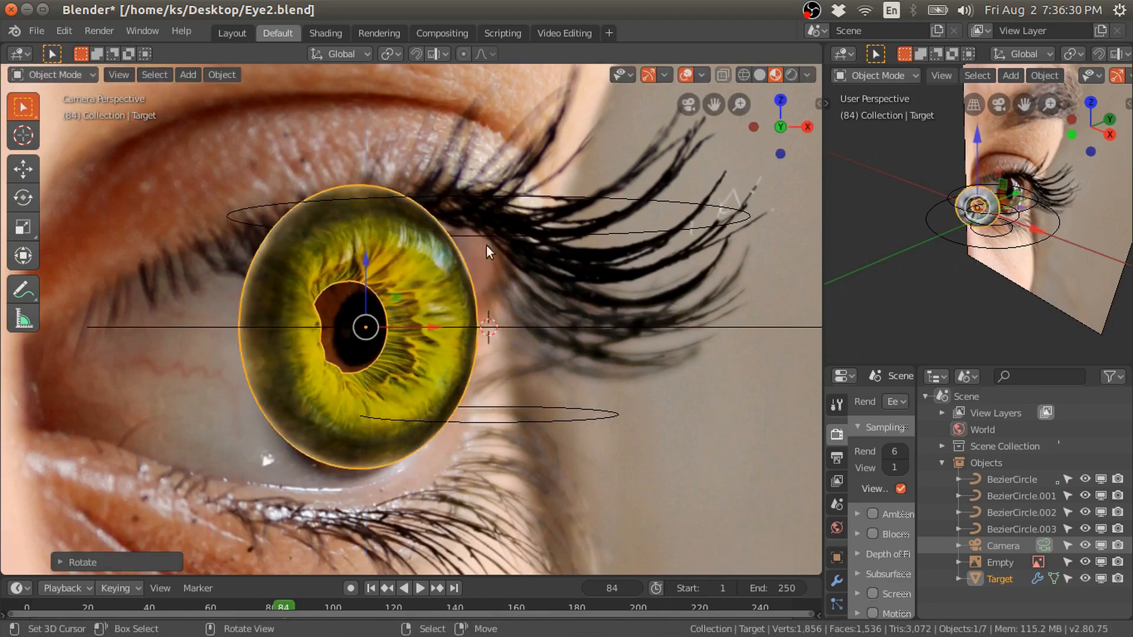
key(r)
key(z)
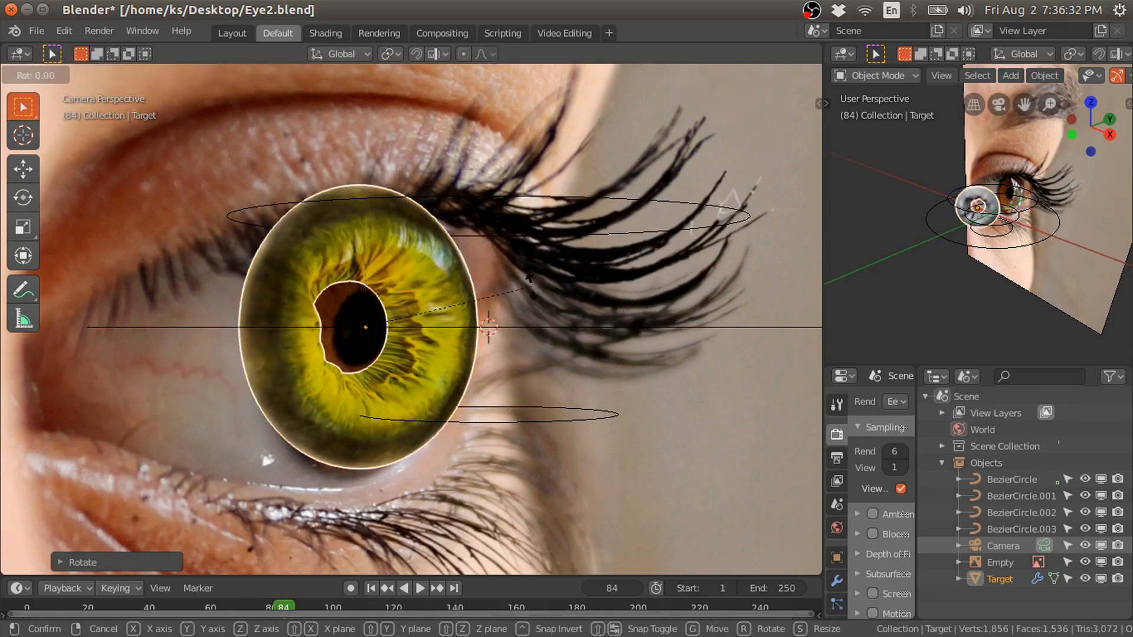
click(533, 312)
key(r)
key(r)
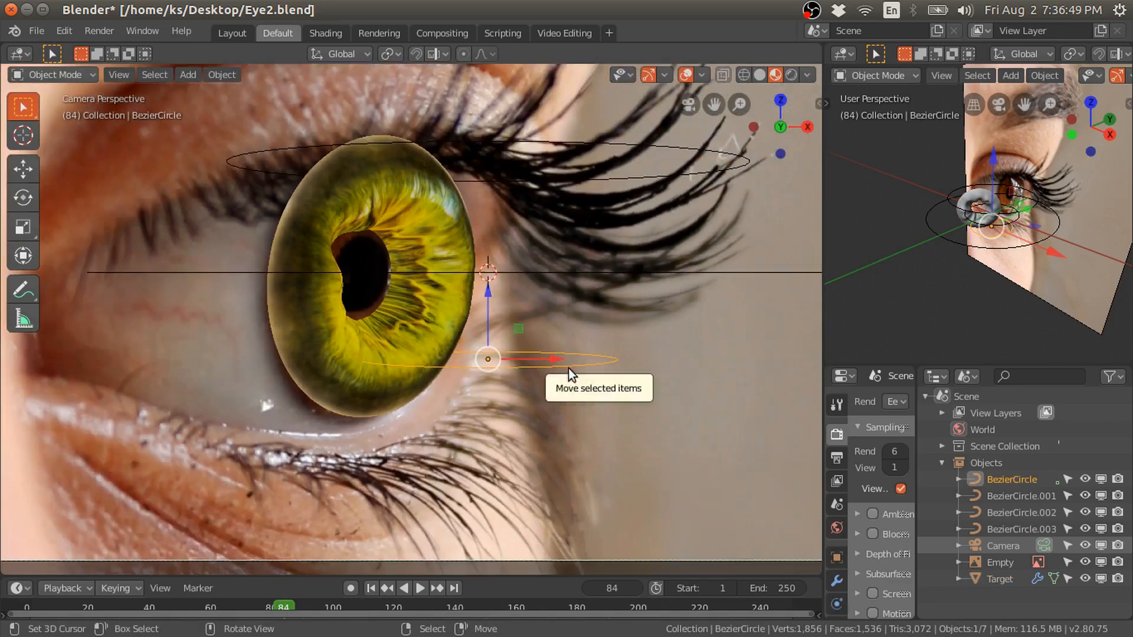
- Adjust the small Bezier circle below the iris to tighten the mesh's pupil opening
middle_drag(568, 369, 472, 356)
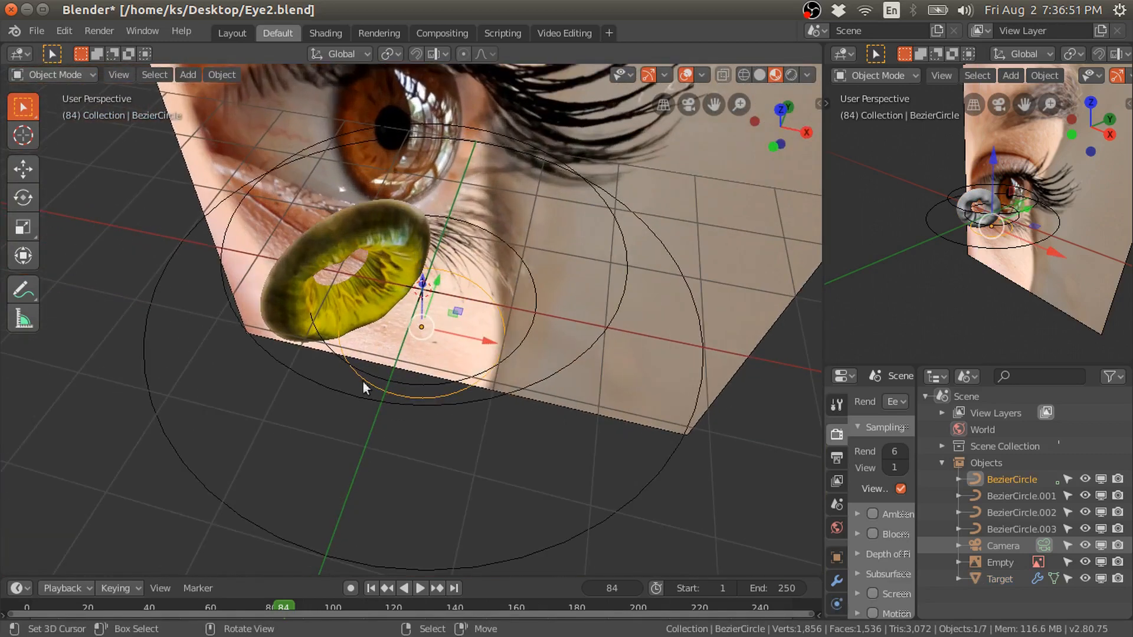
middle_drag(441, 464, 458, 327)
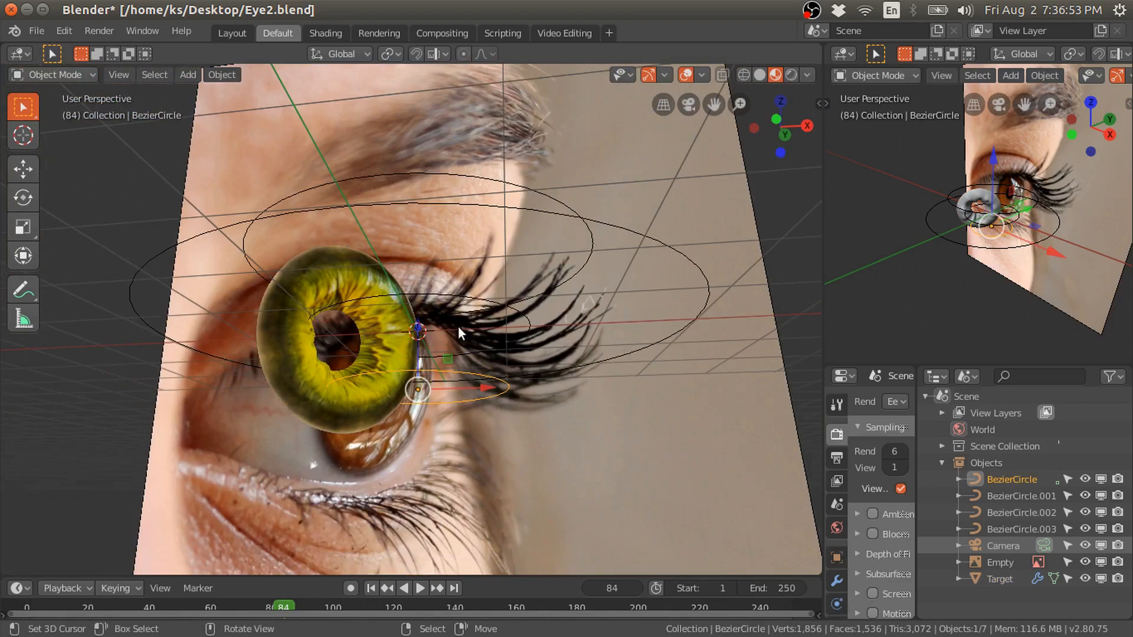
key(KP_0)
scroll(411, 311, up, 1)
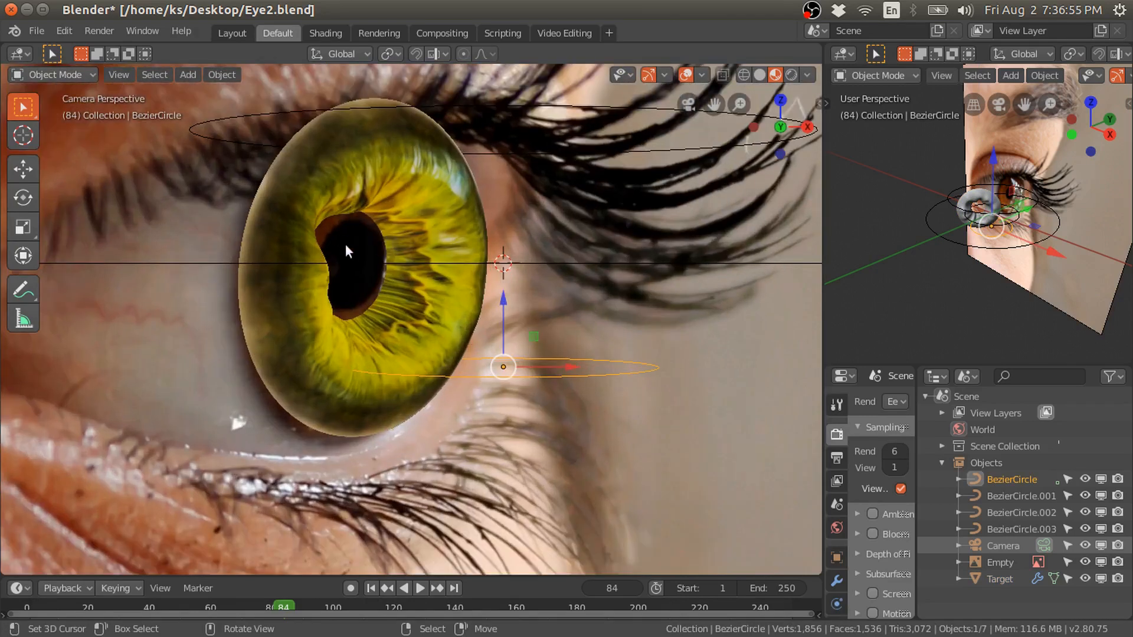
mouse_move(567, 369)
mouse_down()
mouse_move(580, 373)
mouse_move(564, 362)
mouse_up()
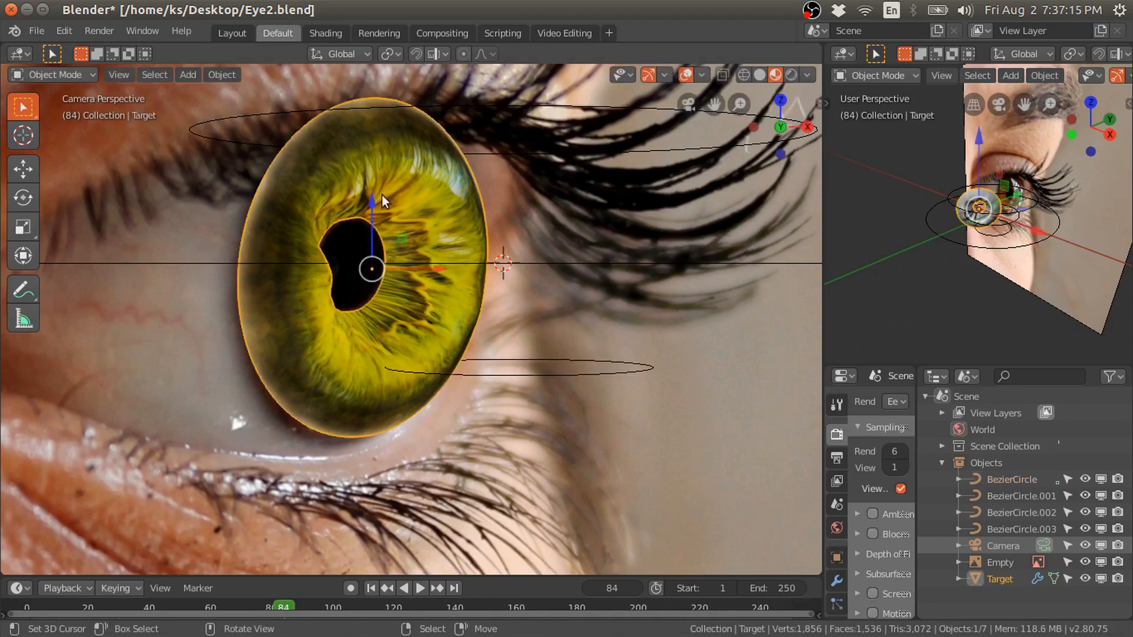
- Lower the iris mesh slightly to align it with the photographed iris, using wireframe shading for the fine adjustment
key(g)
click(425, 277)
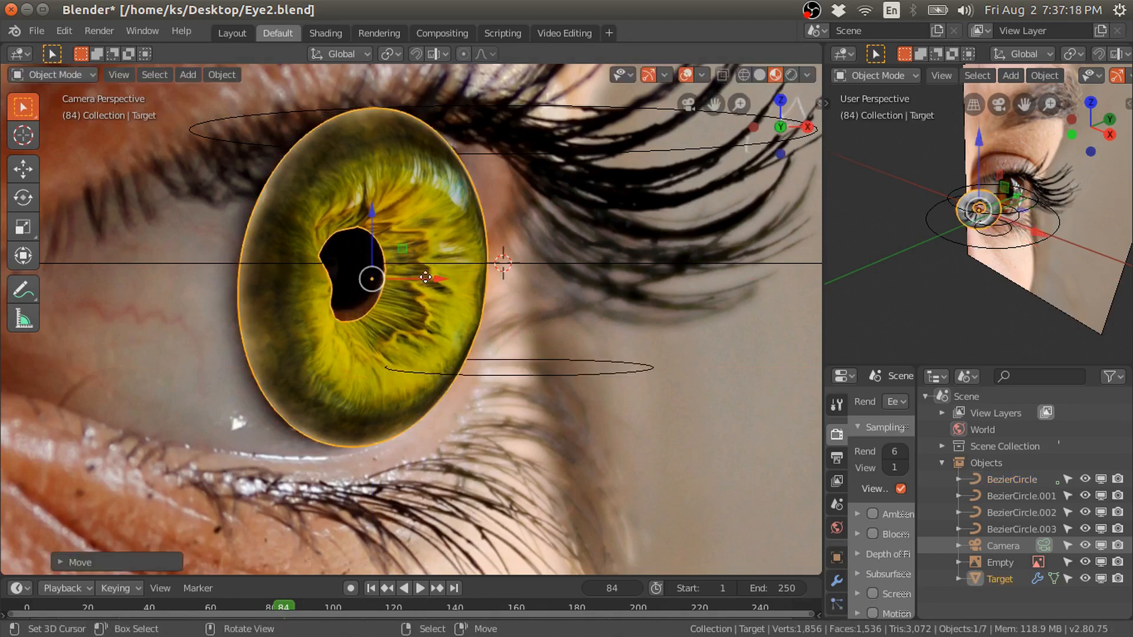
key(z)
click(382, 331)
scroll(388, 327, up, 2)
shift+middle_drag(388, 327, 392, 359)
drag(421, 293, 420, 297)
scroll(482, 296, down, 1)
- Fine-tune the iris mesh's orientation against the photographed iris with a Z rotation, a trackball rotation and a final small rotation
key(r)
key(z)
click(637, 476)
key(r)
key(r)
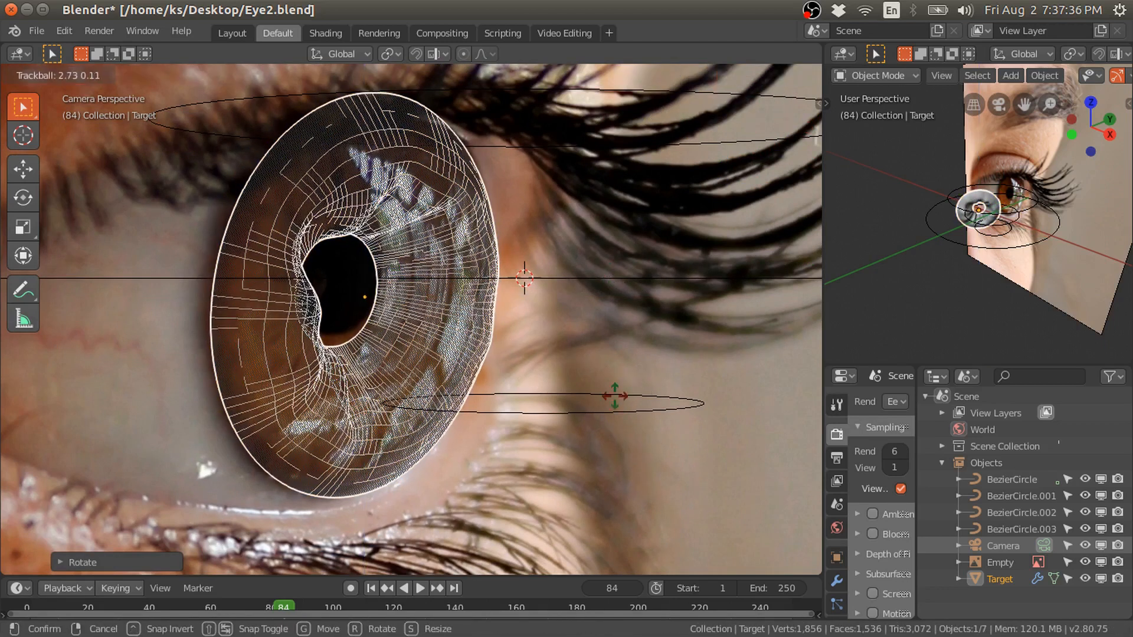
click(617, 449)
key(r)
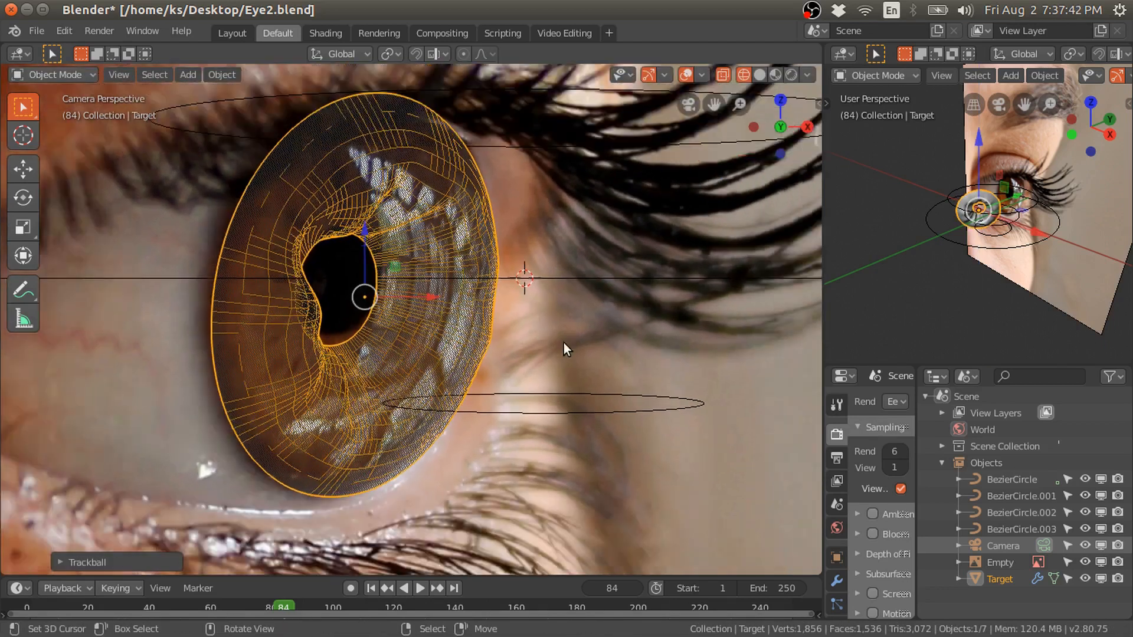
click(597, 411)
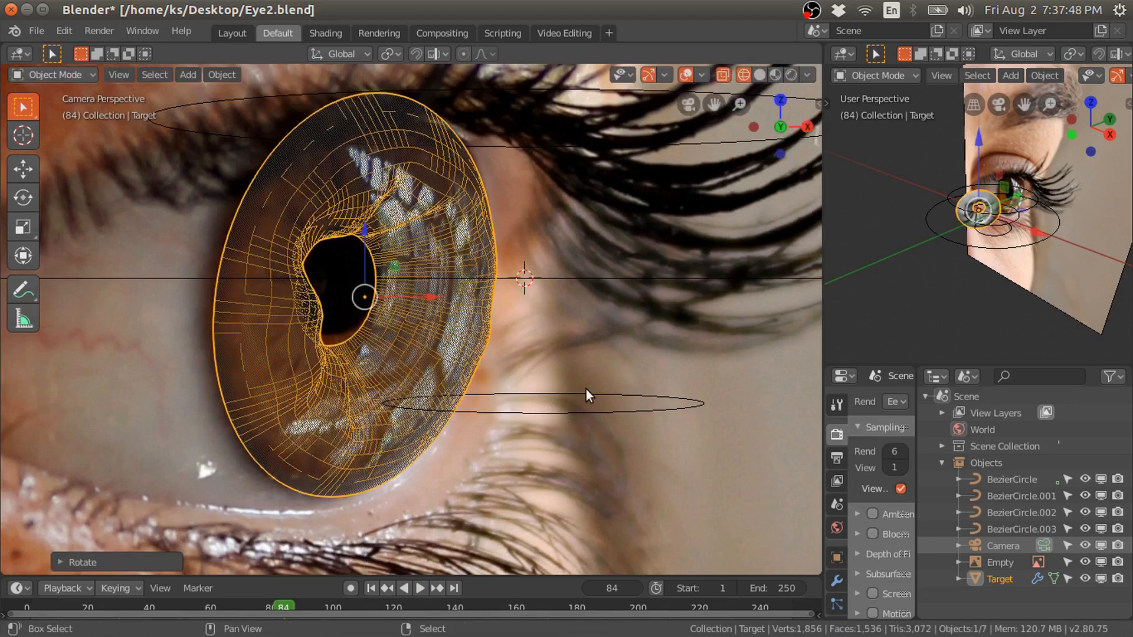
- Tilt the iris mesh slightly with a trackball rotation and scale it up a little to cover the photographed iris
key(r)
key(r)
click(587, 389)
key(s)
click(614, 395)
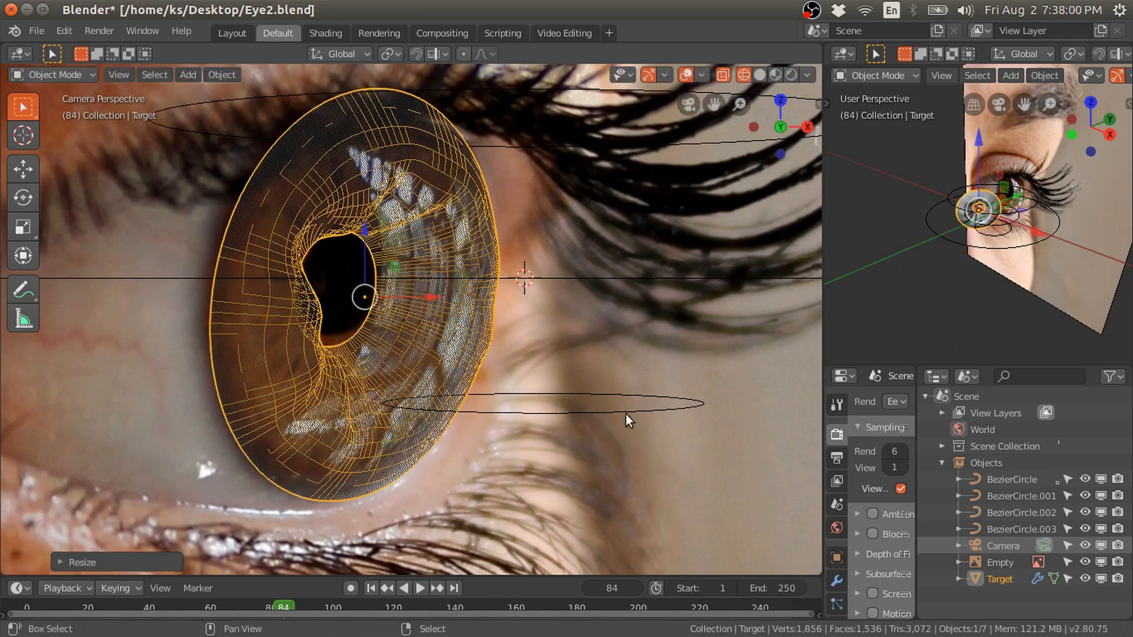
- Shift the small Bezier circle below the iris along the Y axis in two moves to adjust the pupil opening
click(583, 414)
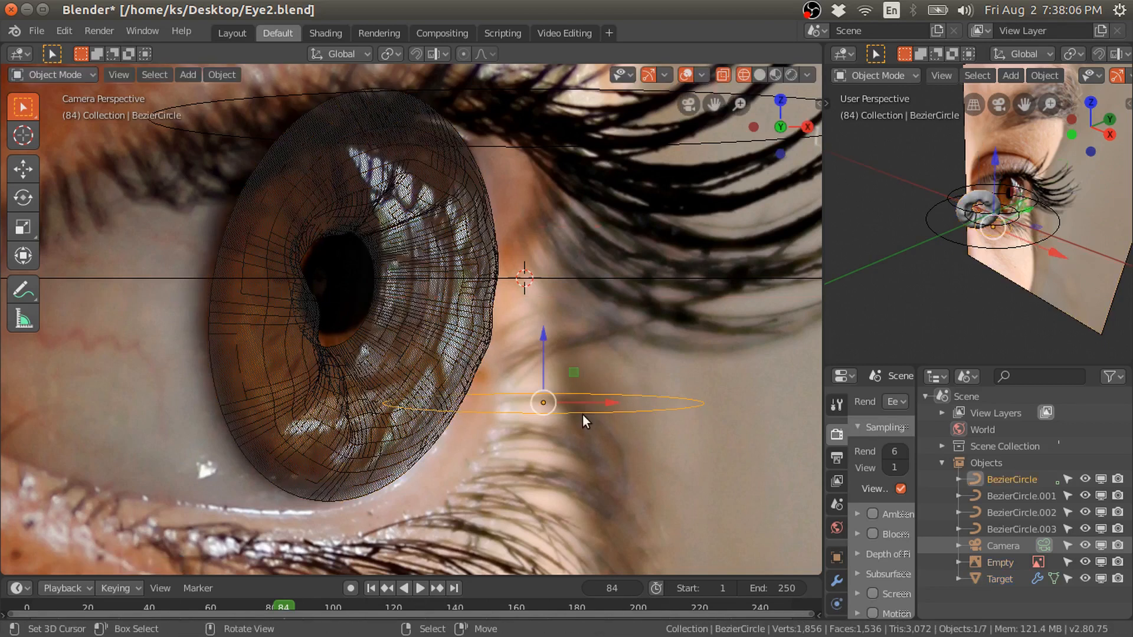
key(g)
key(y)
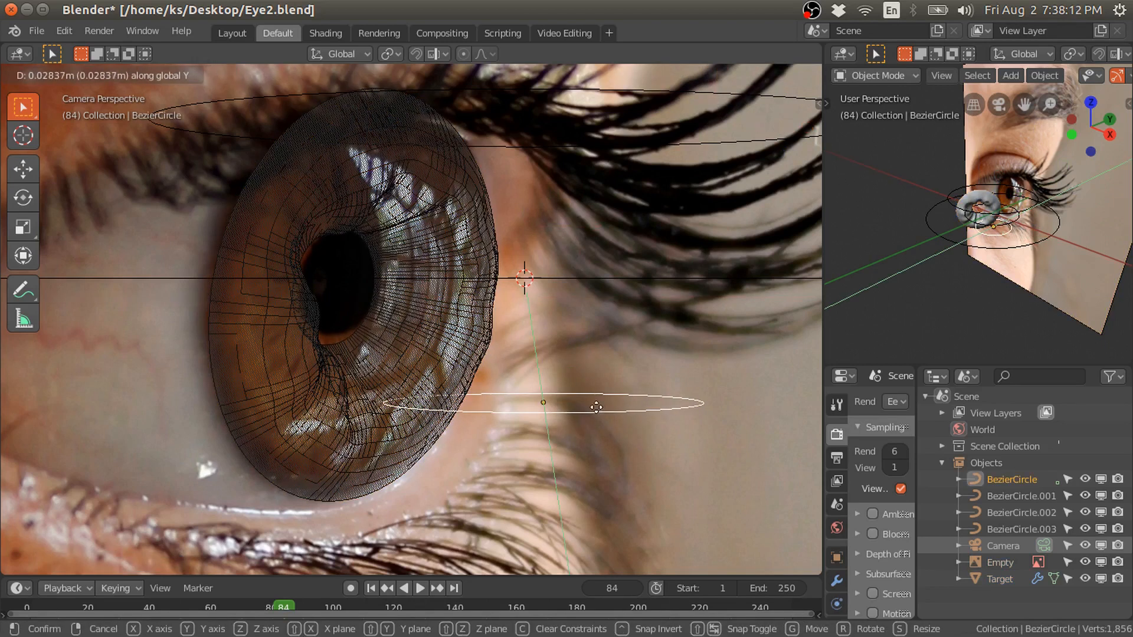
click(663, 448)
key(g)
key(y)
click(602, 413)
- Shift the small Bezier circle along the X axis, scale it slightly, and show the iris in Look Dev shading
key(g)
key(x)
click(561, 329)
key(s)
click(577, 357)
key(z)
click(460, 287)
- Tilt the iris mesh slightly with another trackball rotation, using wireframe shading to match the photographed iris
key(z)
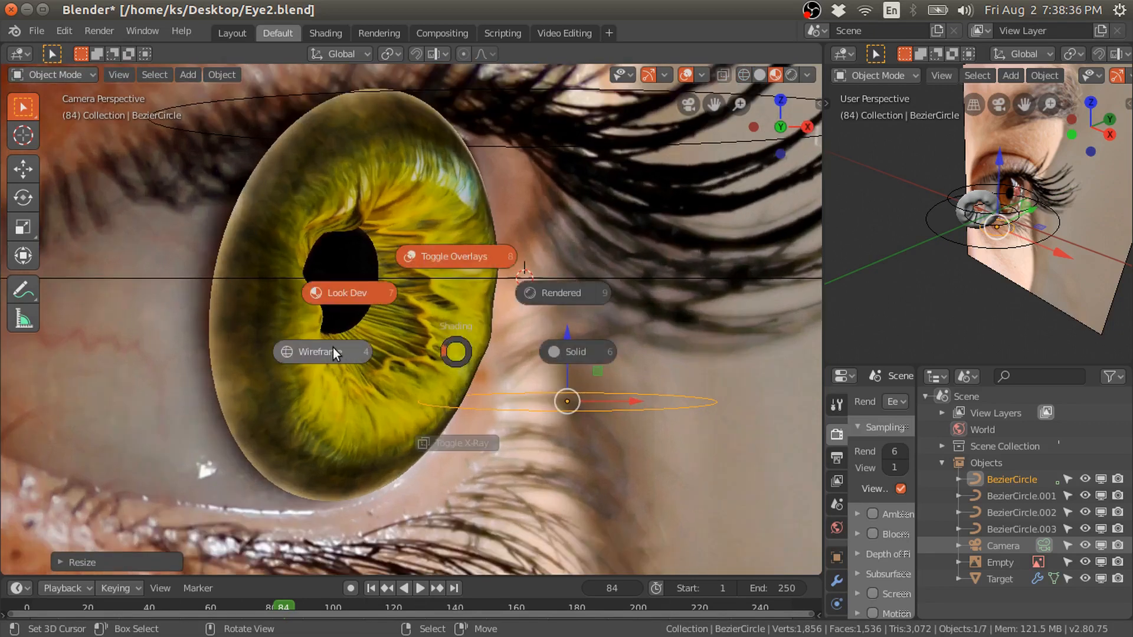
click(333, 348)
scroll(486, 366, up, 2)
scroll(486, 366, down, 1)
click(445, 332)
key(r)
key(r)
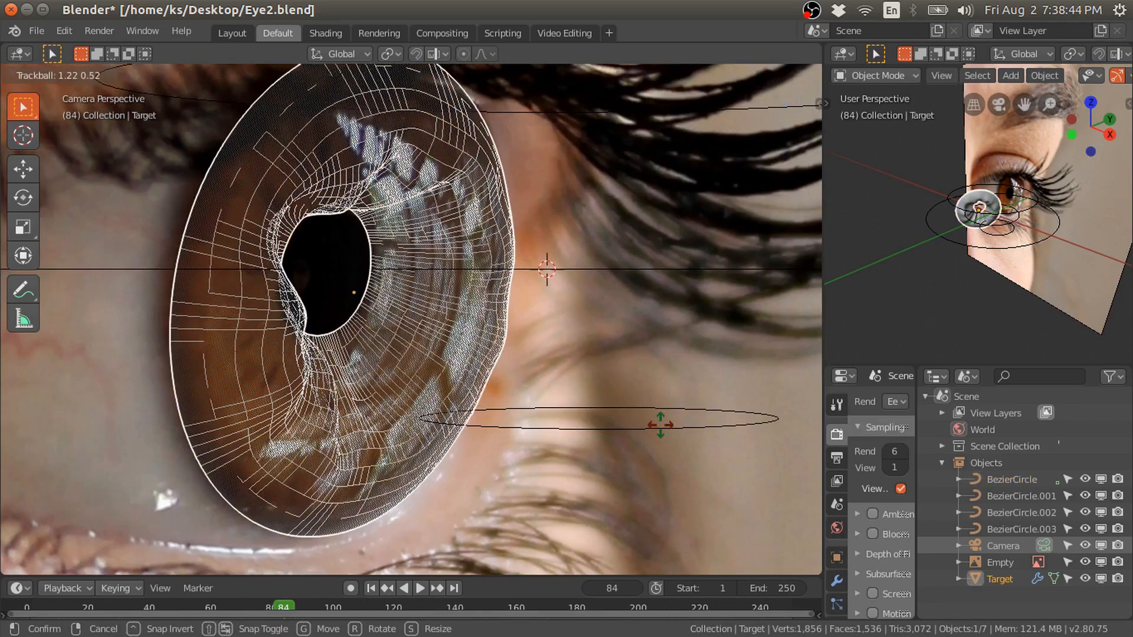
click(662, 386)
- Examine how the iris mesh fits the photographed eye in solid, wireframe and Look Dev shading
key(z)
click(552, 362)
scroll(550, 362, down, 5)
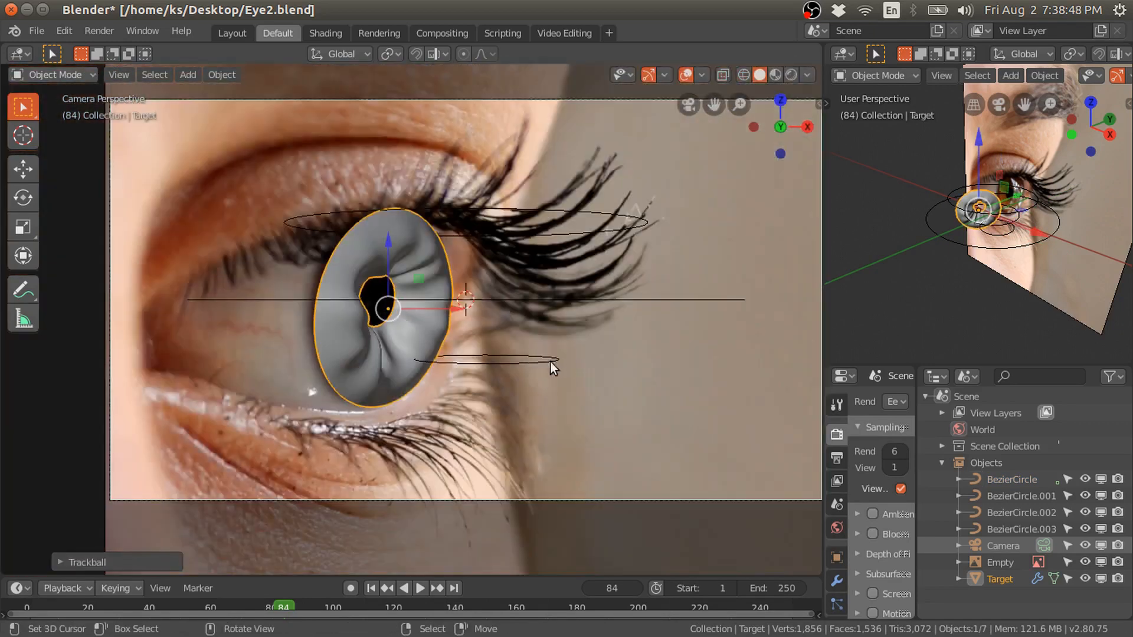
scroll(533, 360, up, 3)
key(z)
click(352, 366)
scroll(352, 366, up, 2)
key(z)
click(353, 313)
scroll(359, 313, down, 3)
scroll(510, 380, up, 2)
scroll(510, 379, down, 2)
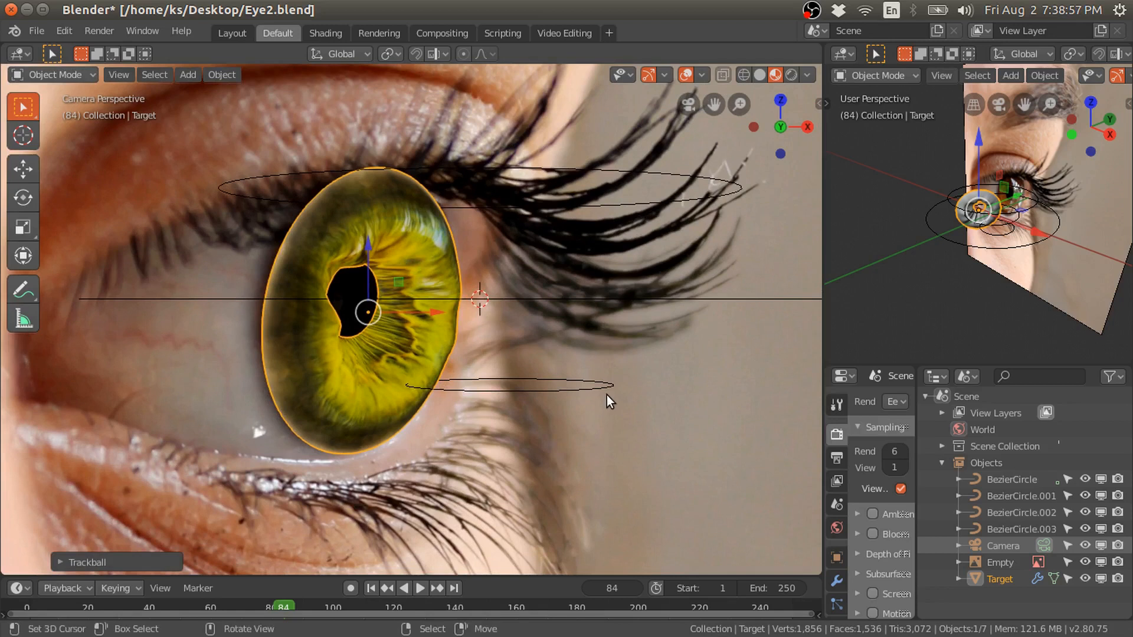
- Save the file and enable a transparent film background in the Eevee render settings
key(ctrl+s)
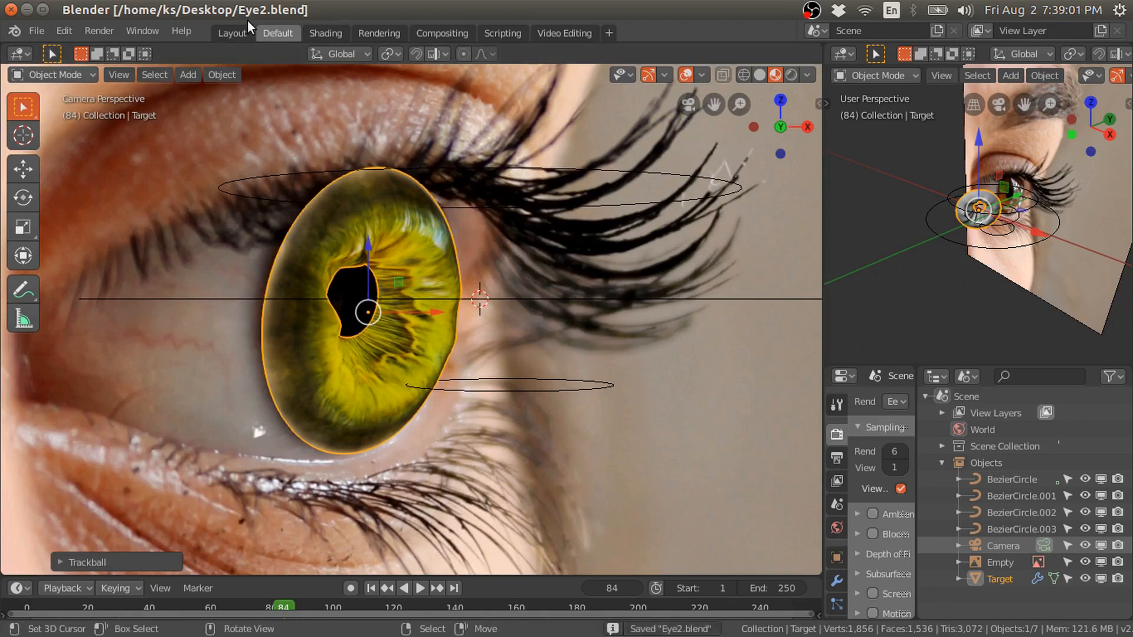
click(379, 32)
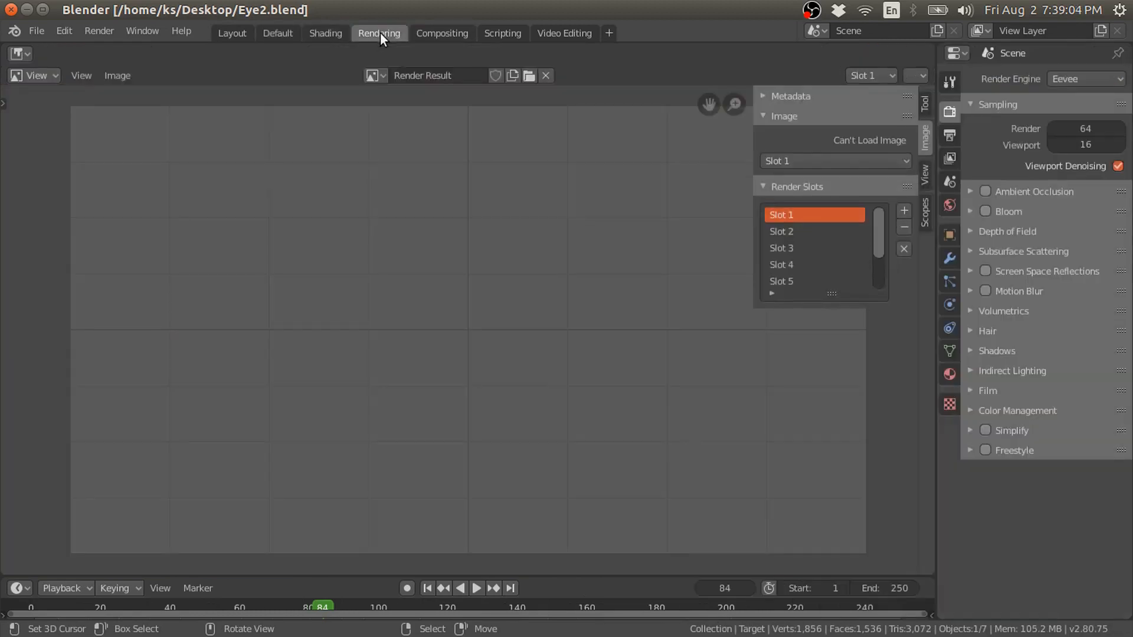
click(987, 391)
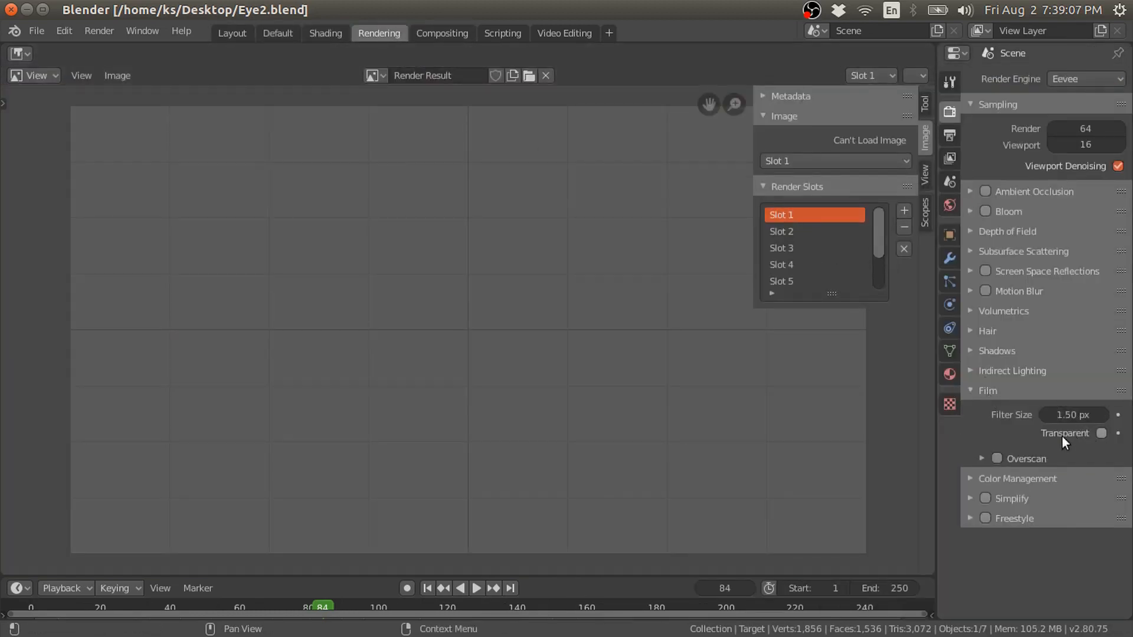
click(1103, 433)
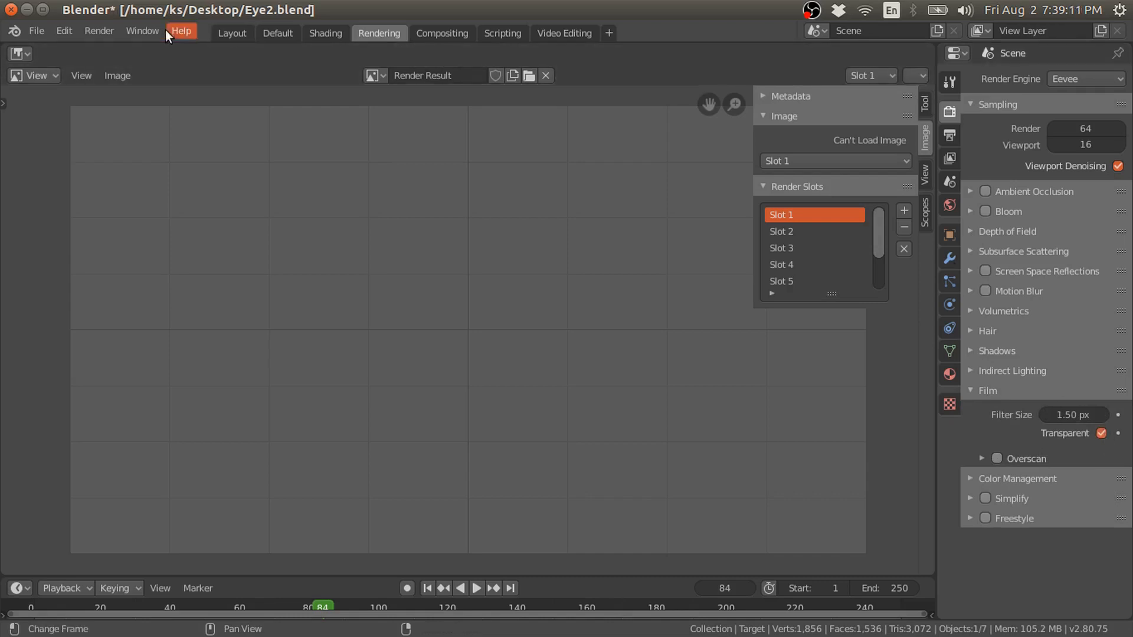
- Render the current frame as an image and inspect the rendered iris with the image sidebar hidden
click(101, 31)
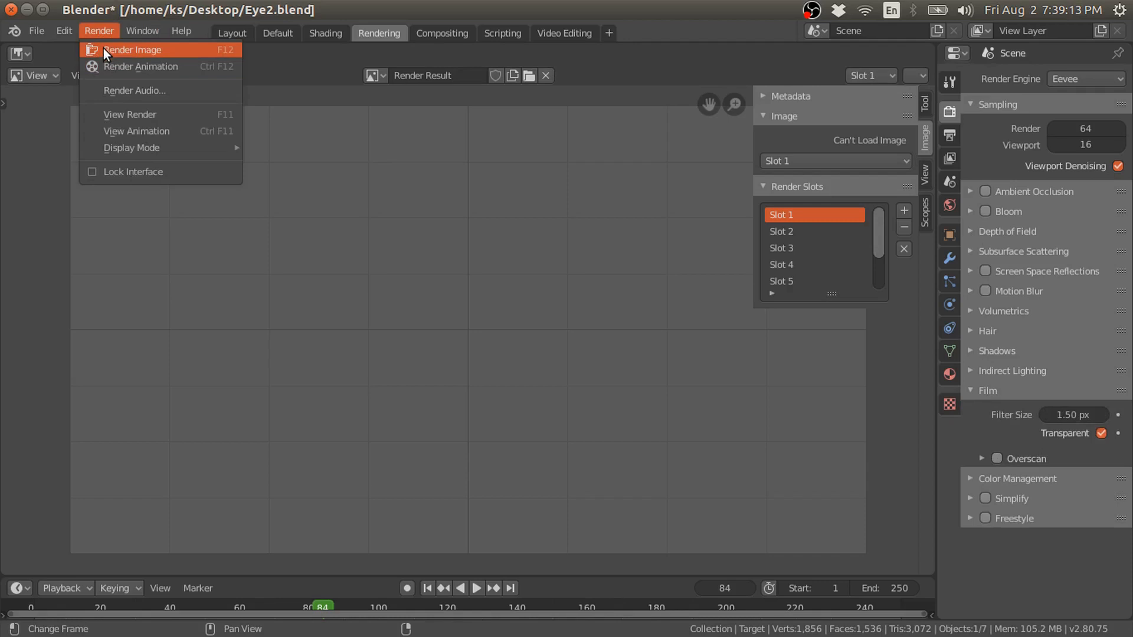
click(104, 49)
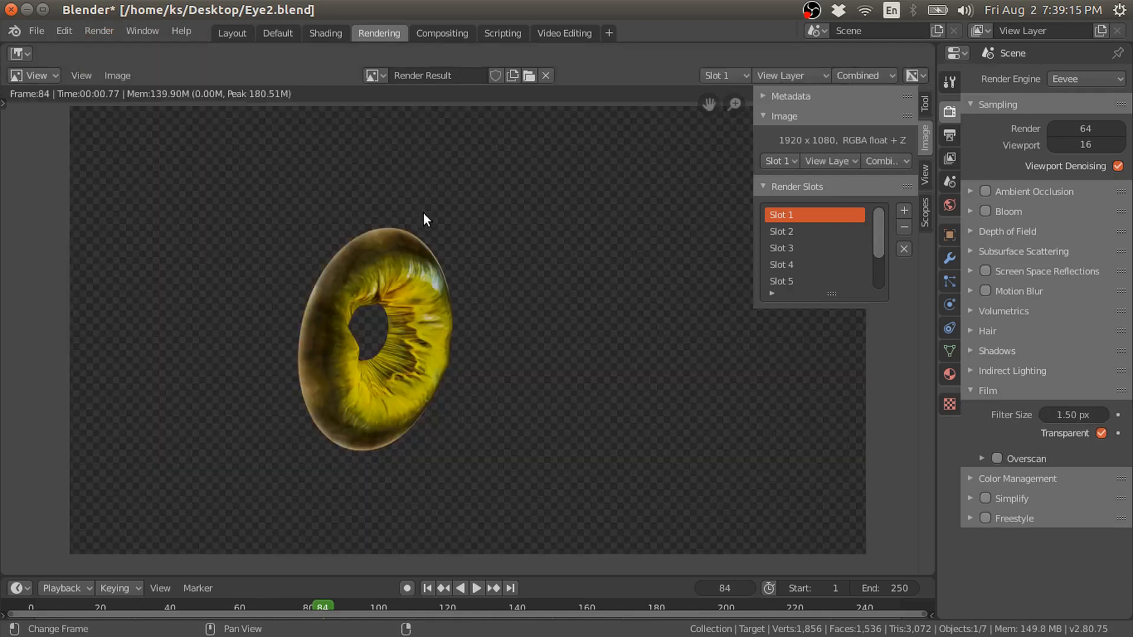
scroll(429, 363, up, 2)
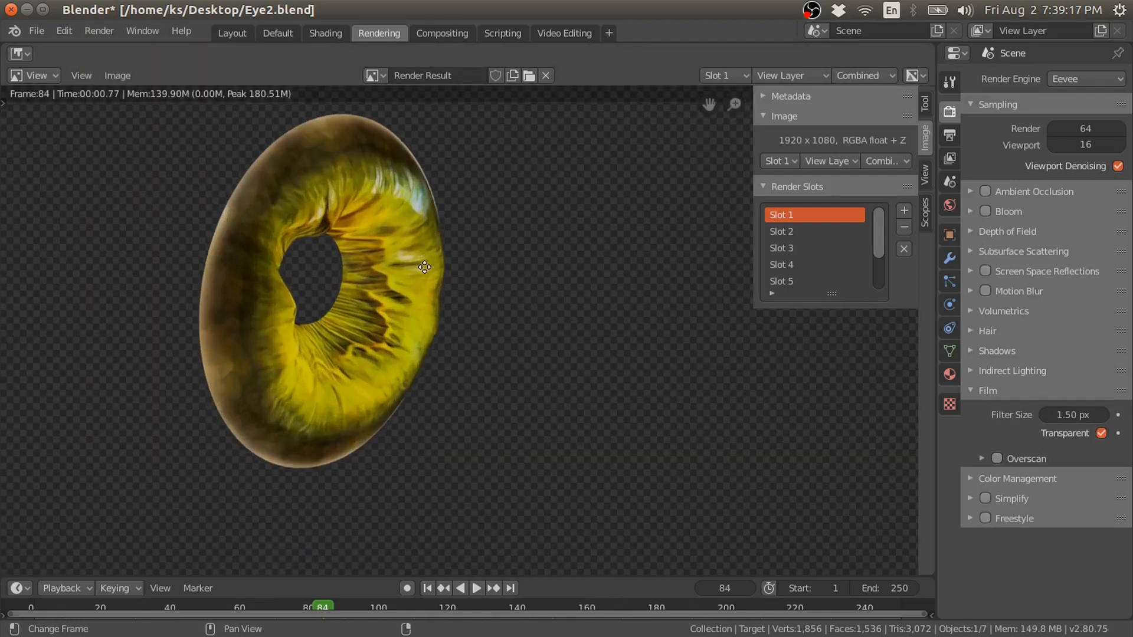
scroll(409, 273, down, 2)
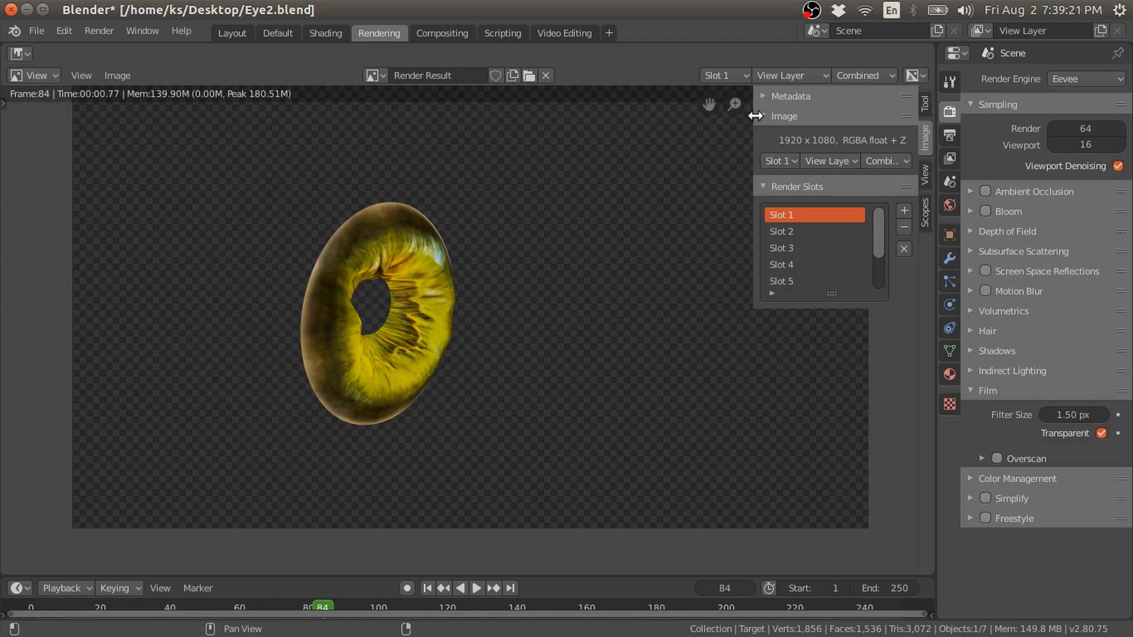
drag(755, 133, 926, 136)
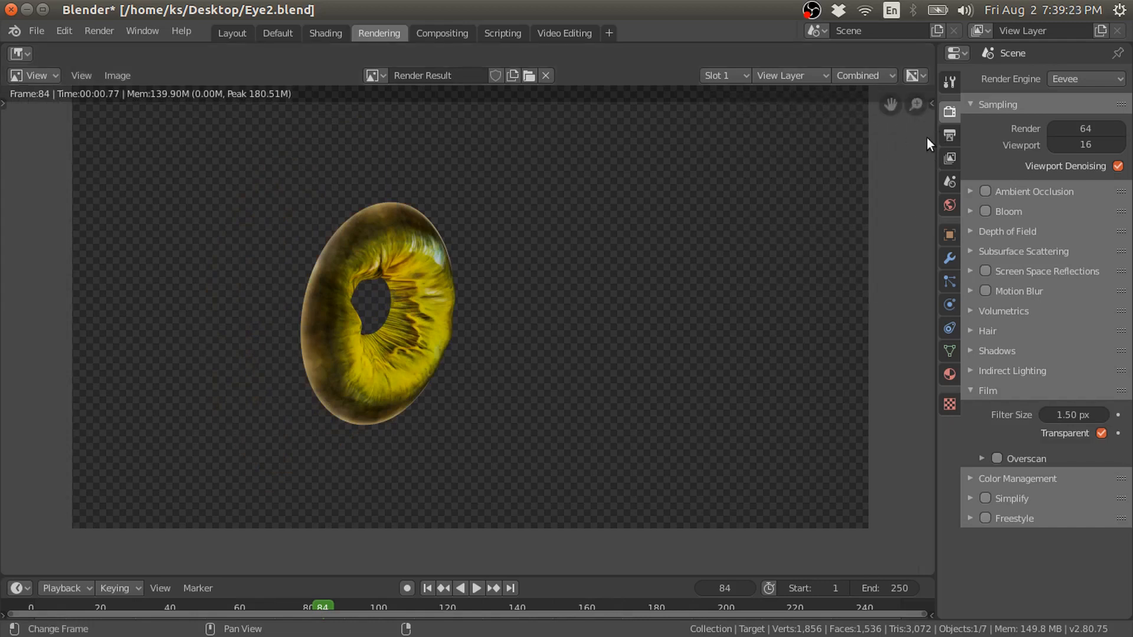
middle_drag(396, 280, 366, 317)
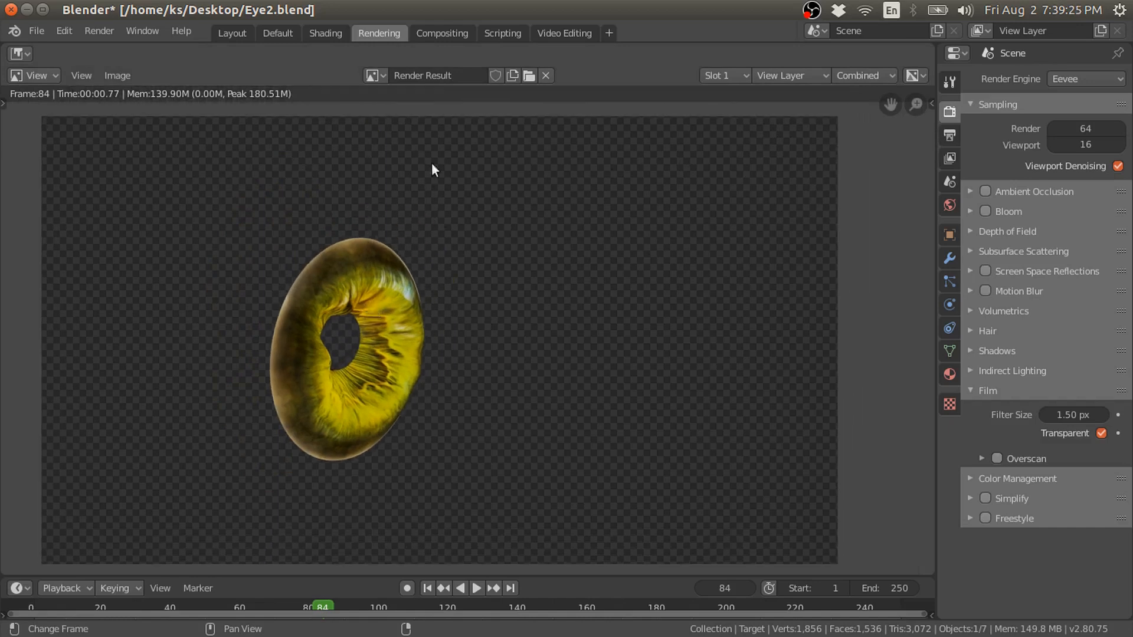
- Enable compositing nodes for the scene and move the Render Layers node well away from the Composite node
click(437, 33)
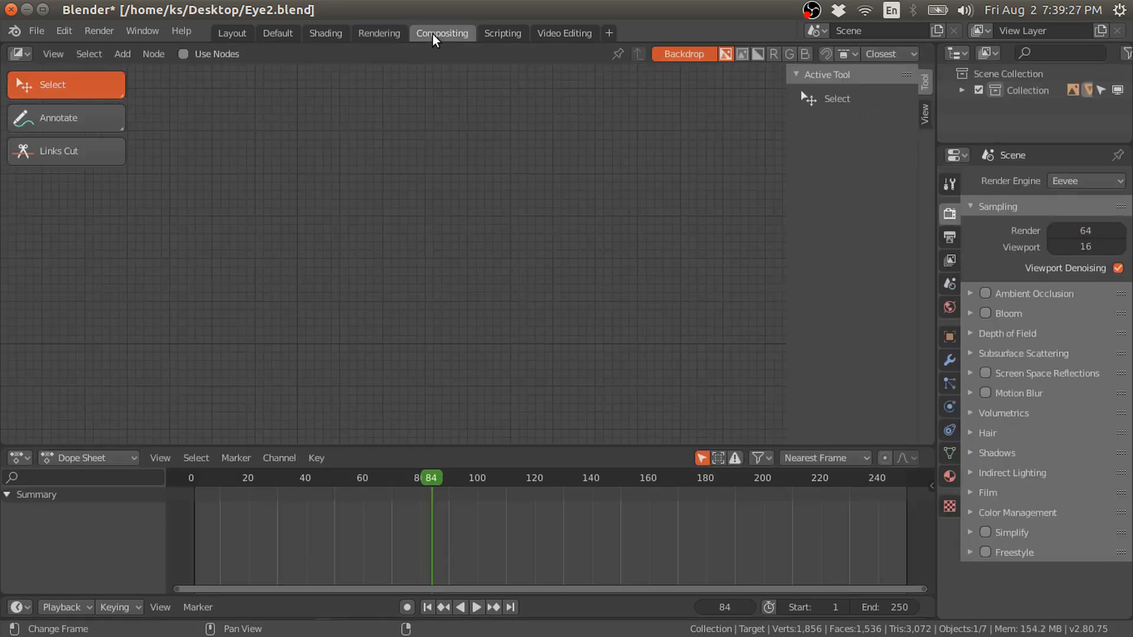
key(t)
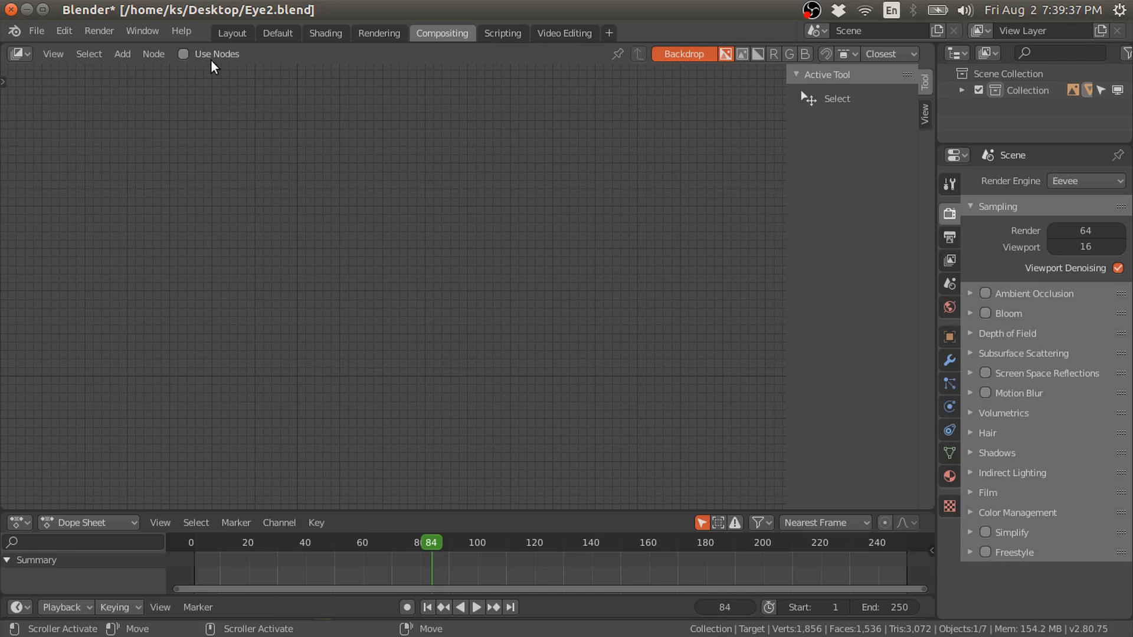
click(196, 58)
scroll(379, 222, up, 1)
middle_drag(380, 222, 594, 202)
drag(588, 196, 109, 207)
middle_drag(109, 207, 163, 166)
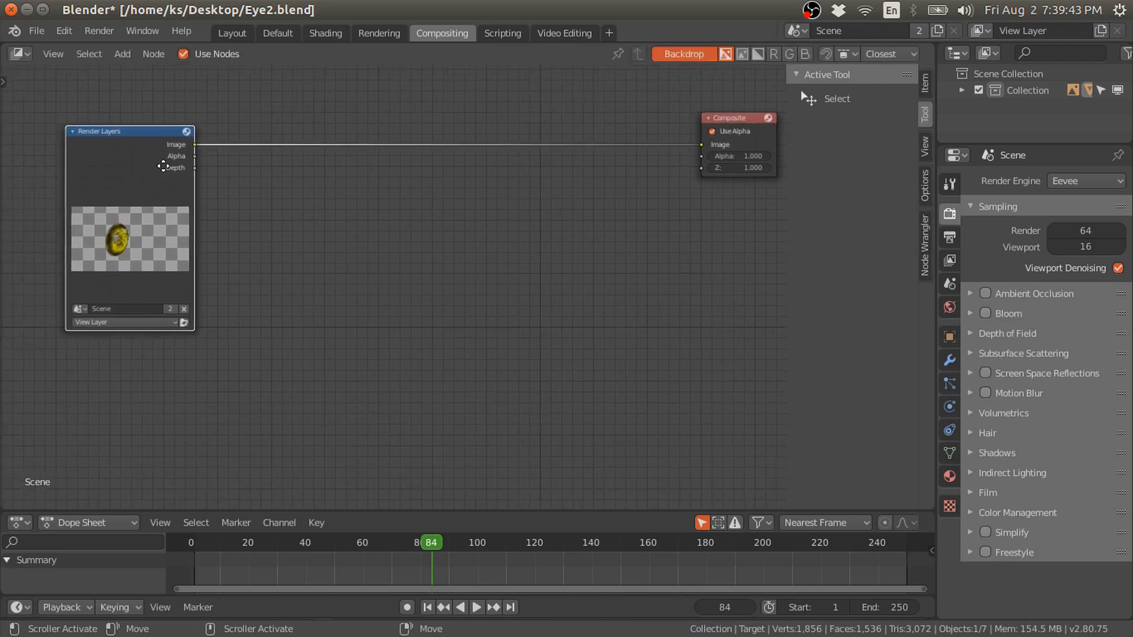
- Add an Image node below Render Layers and assign the close-up eye photo to it
key(shift+a)
mouse_move(91, 174)
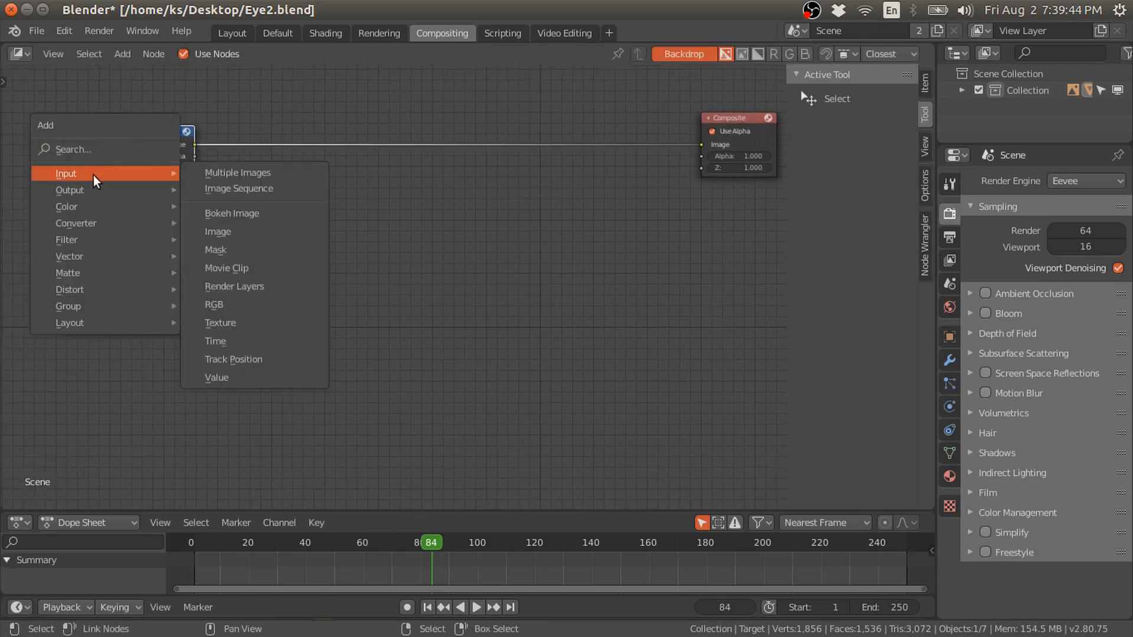
click(247, 238)
click(64, 378)
middle_drag(114, 354, 144, 273)
scroll(142, 281, up, 3)
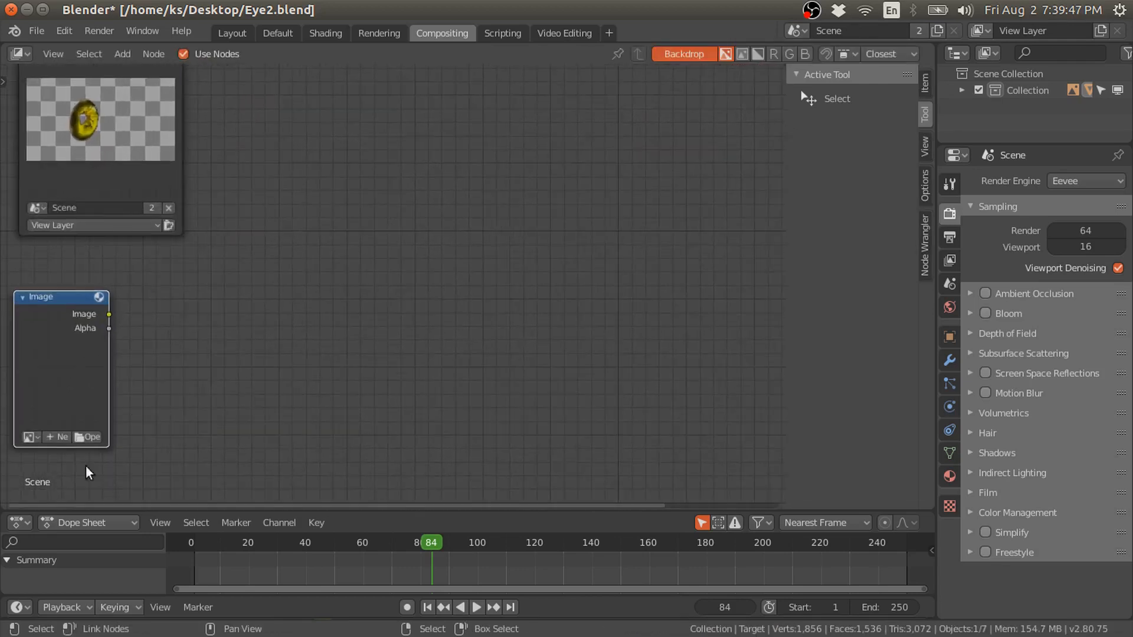
click(29, 436)
click(39, 472)
middle_drag(122, 391, 197, 381)
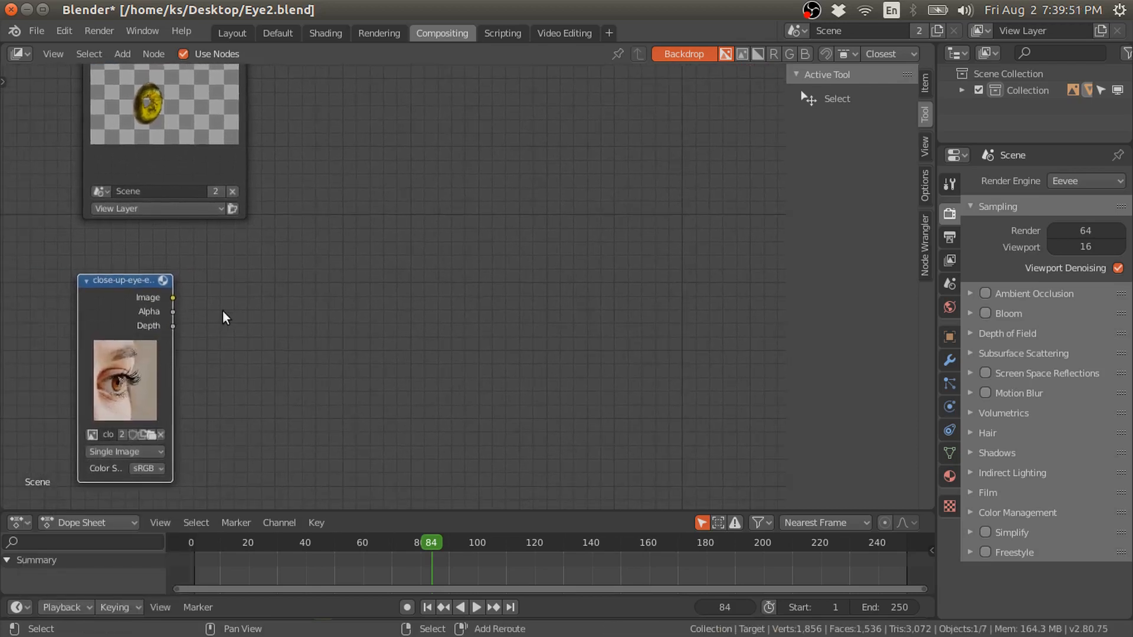
- Add a Scale node fed by the eye photo's image output and set it to Render Size with Crop
key(shift+a)
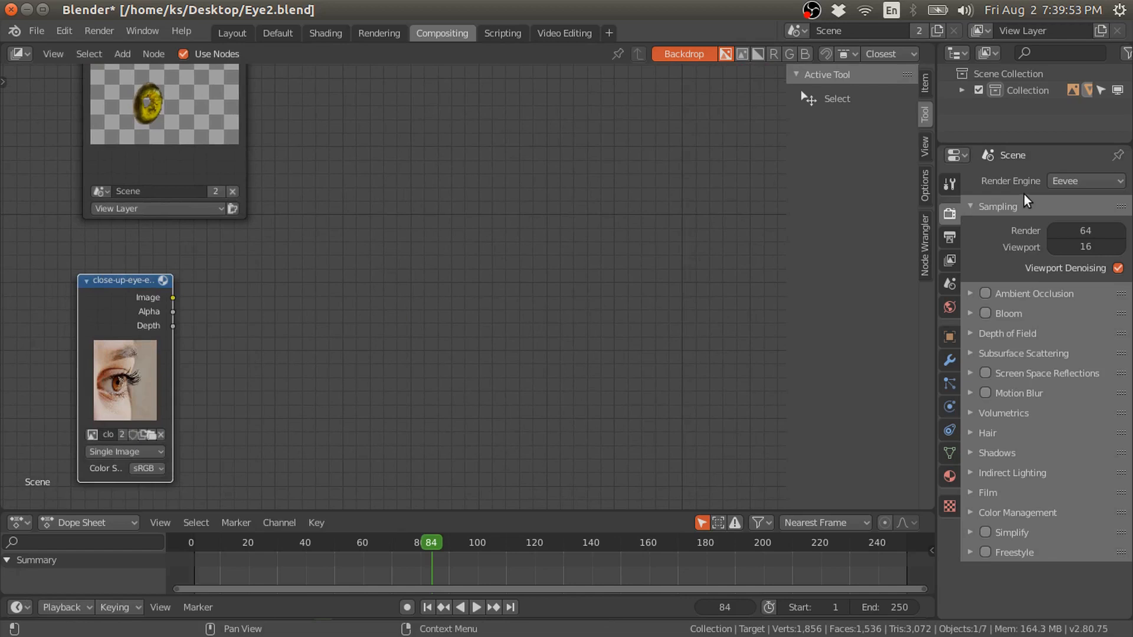
click(950, 239)
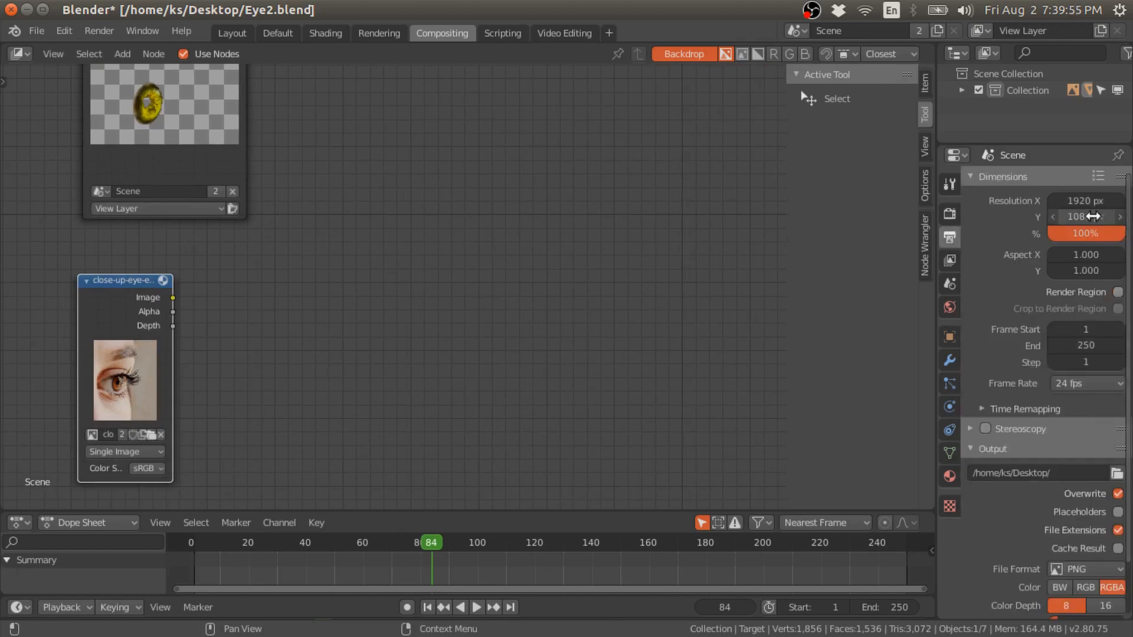
click(950, 214)
key(shift+a)
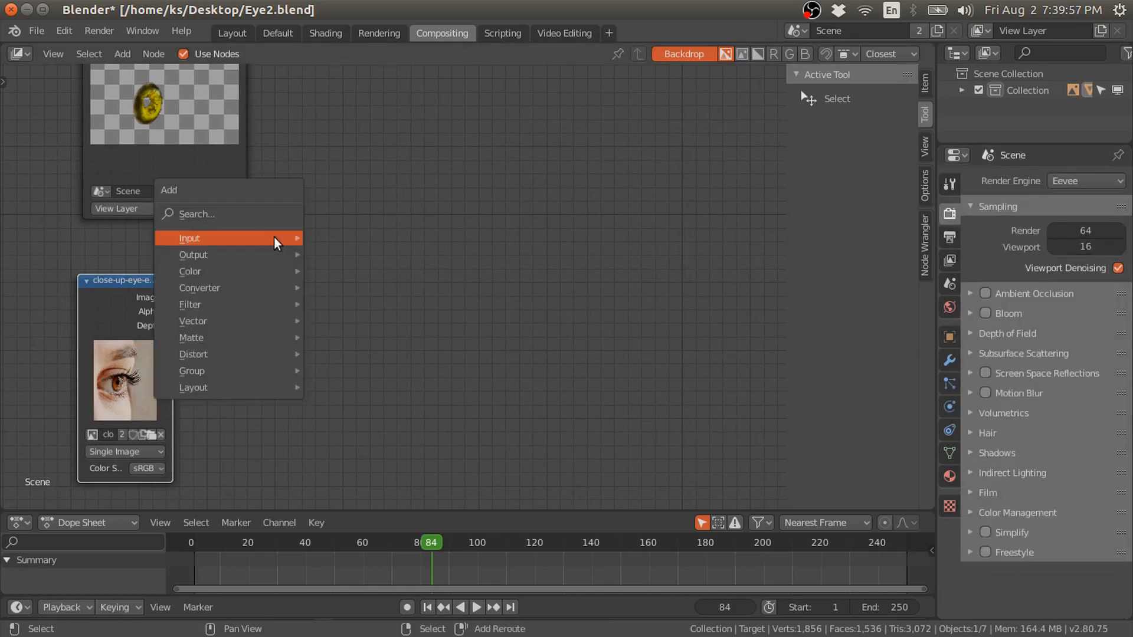
mouse_move(236, 354)
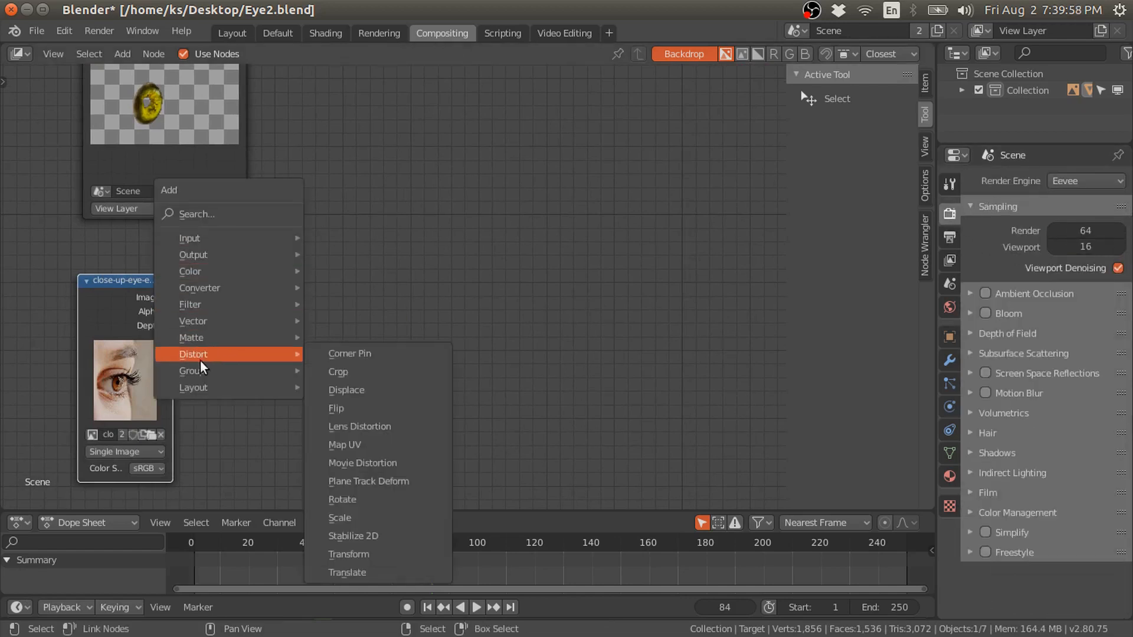
click(371, 518)
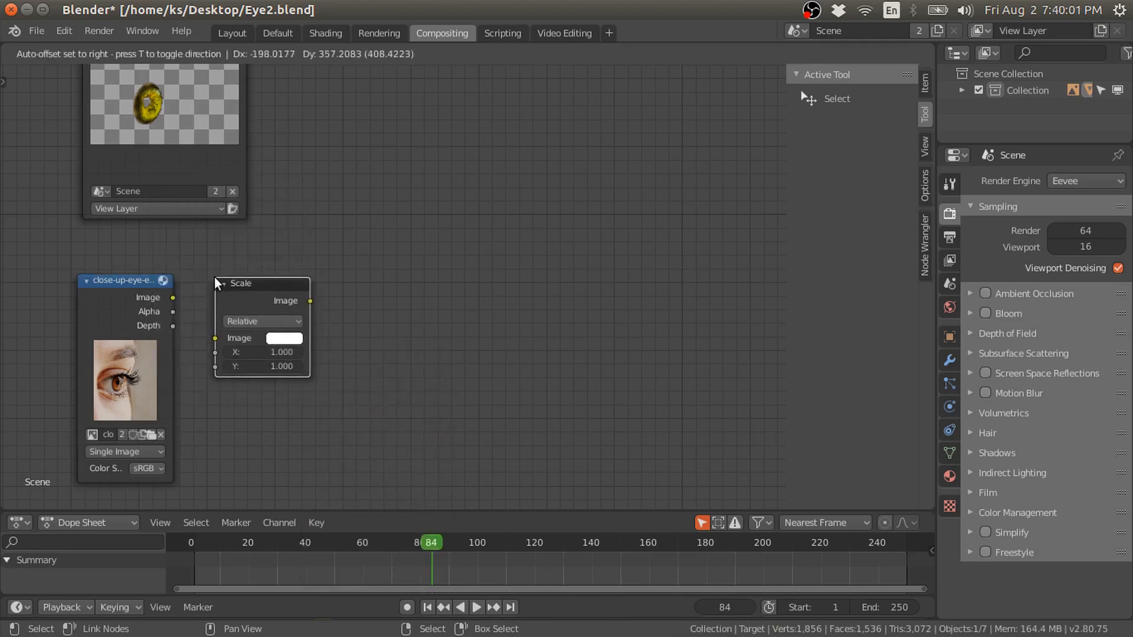
click(214, 276)
drag(173, 297, 215, 338)
click(263, 321)
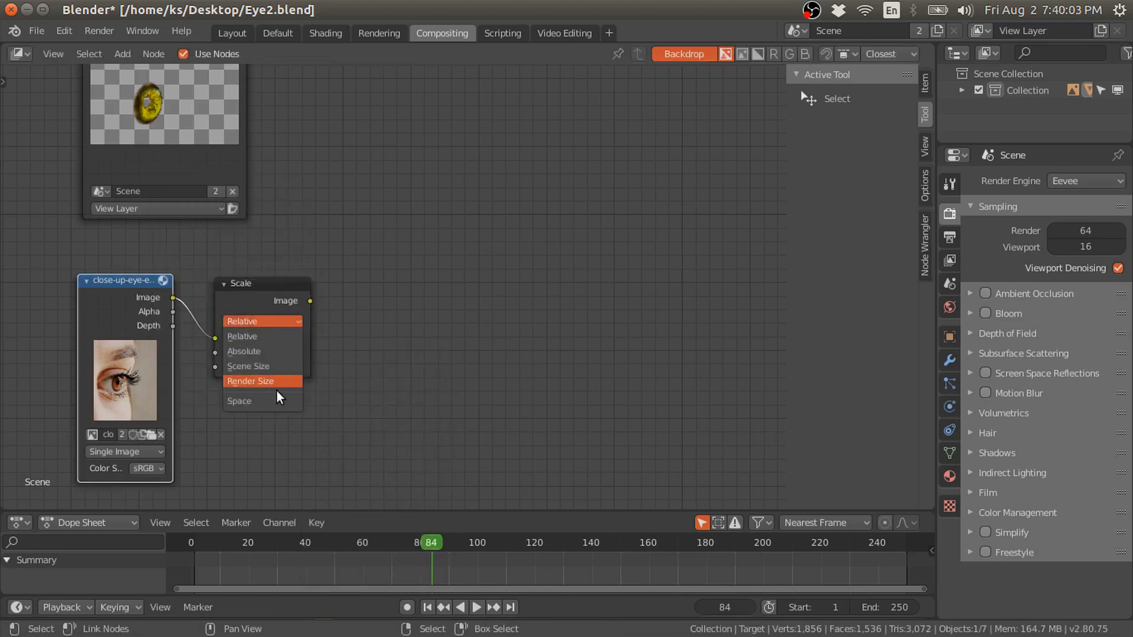
click(257, 382)
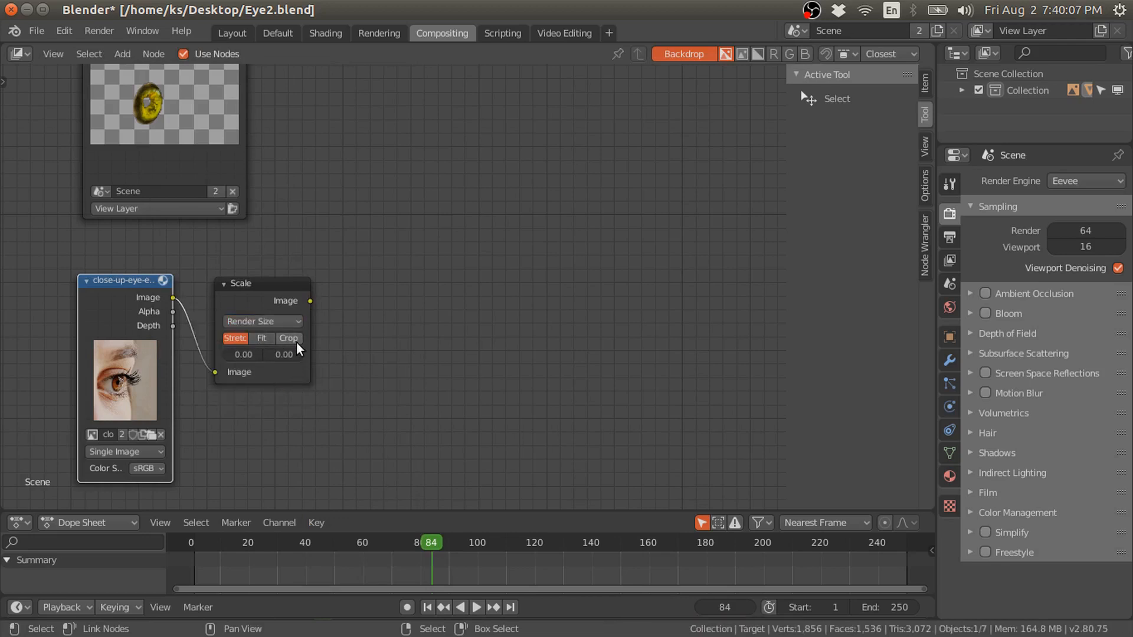
- Preview the Scale node's output as the backdrop through a Viewer node and move the Viewer below the Composite node
scroll(295, 336, down, 1)
middle_drag(361, 299, 220, 352)
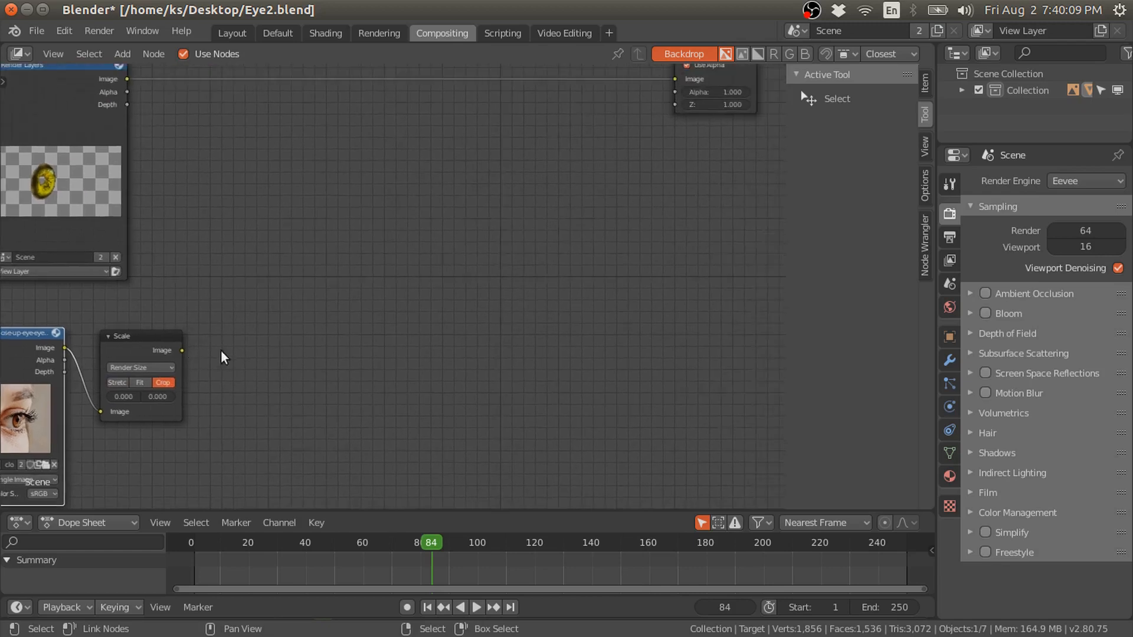
ctrl+shift+click(142, 344)
key(Home)
drag(362, 366, 749, 329)
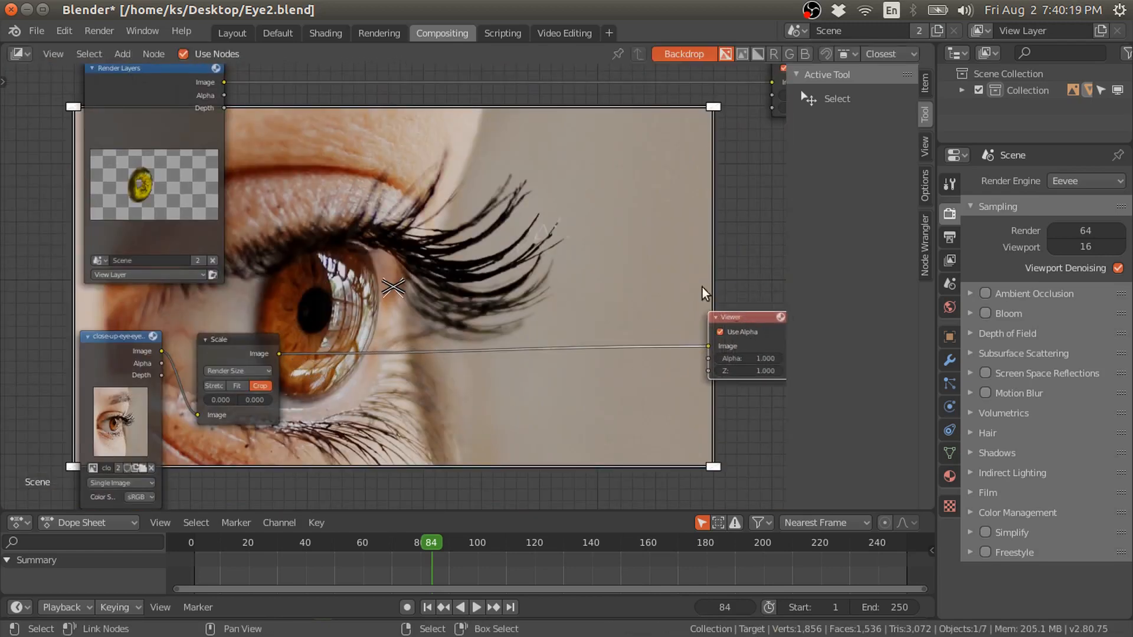
- Insert an Alpha Over node into the link between the Render Layers and Composite nodes
scroll(286, 208, up, 2)
key(shift+a)
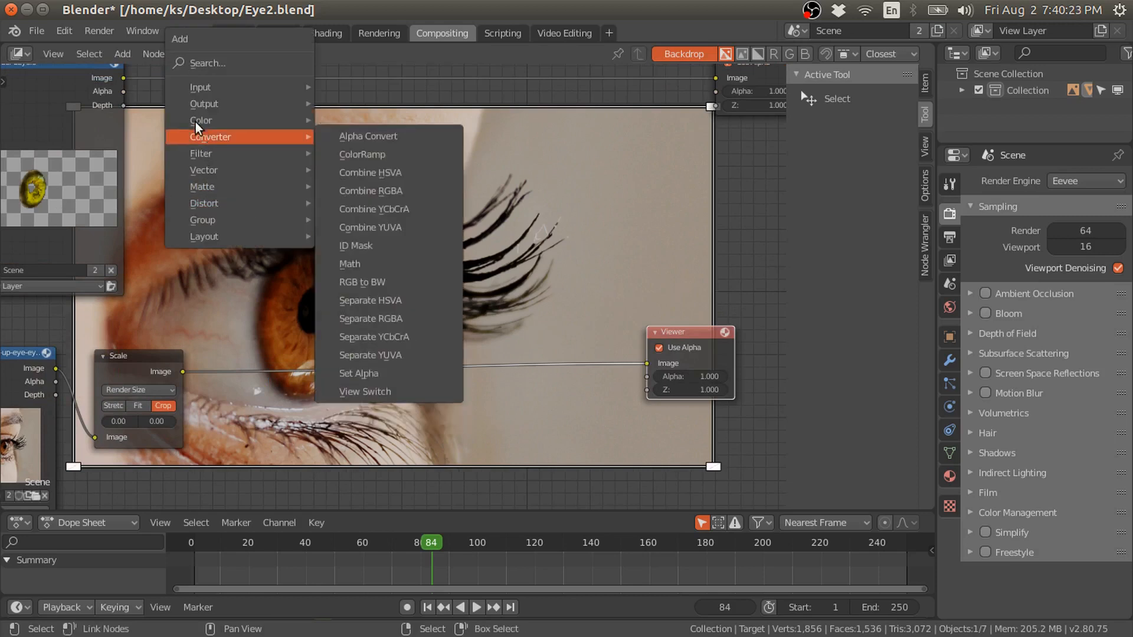
mouse_move(197, 121)
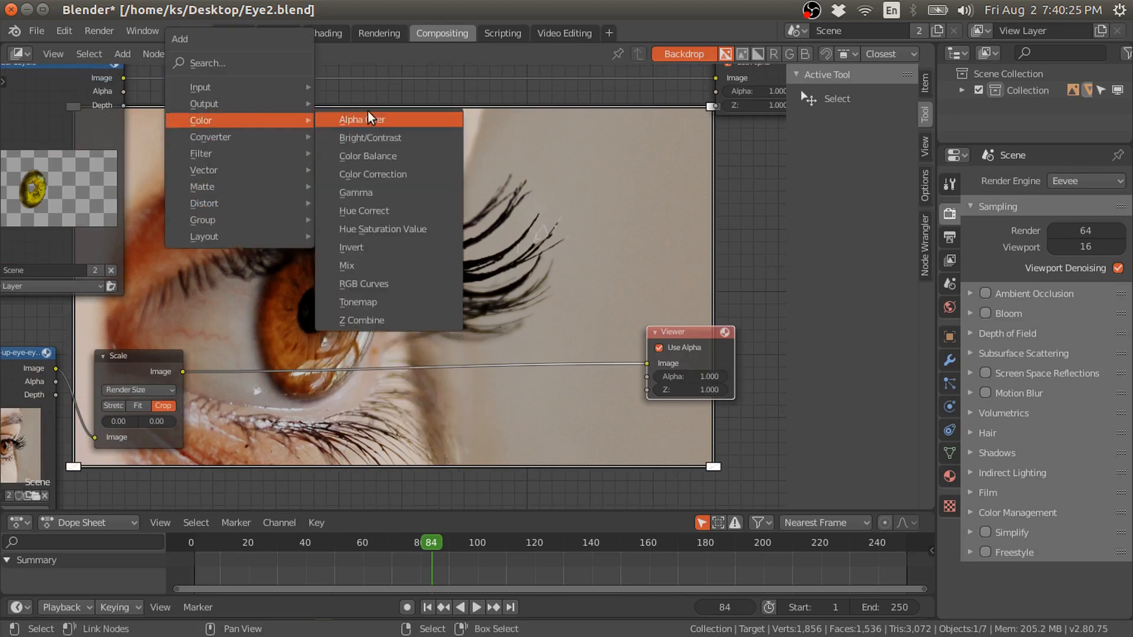
click(368, 119)
click(416, 146)
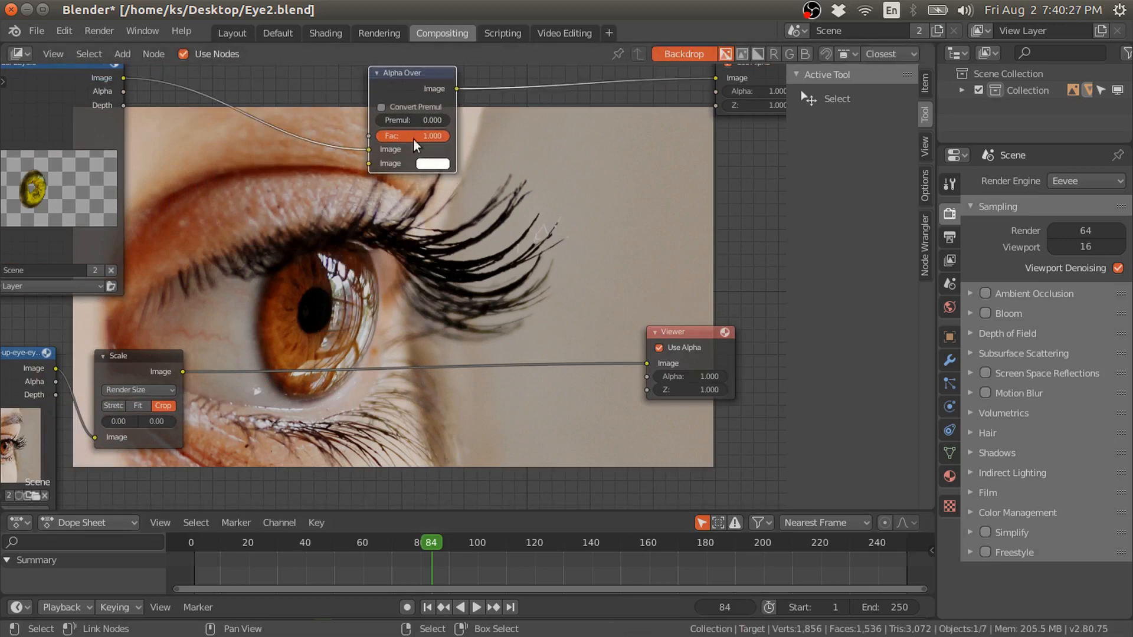
- Feed the Scale output into Alpha Over's first image input and Render Layers into its second, and preview the result through the Viewer
drag(412, 104, 443, 213)
drag(180, 376, 243, 345)
drag(313, 310, 398, 259)
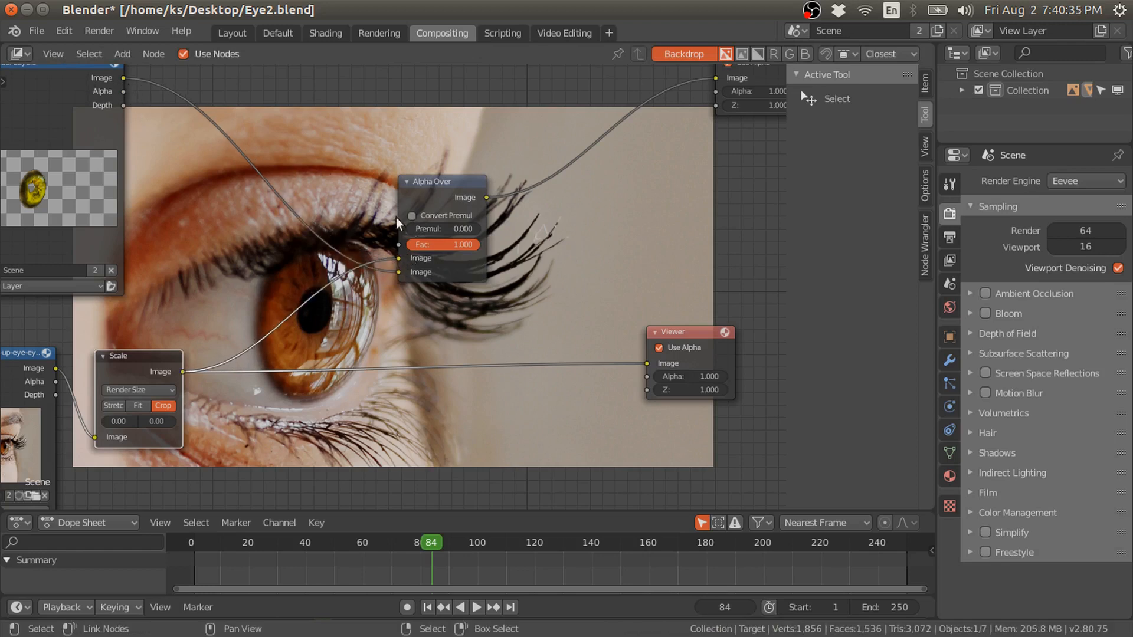
ctrl+shift+click(452, 203)
key(Home)
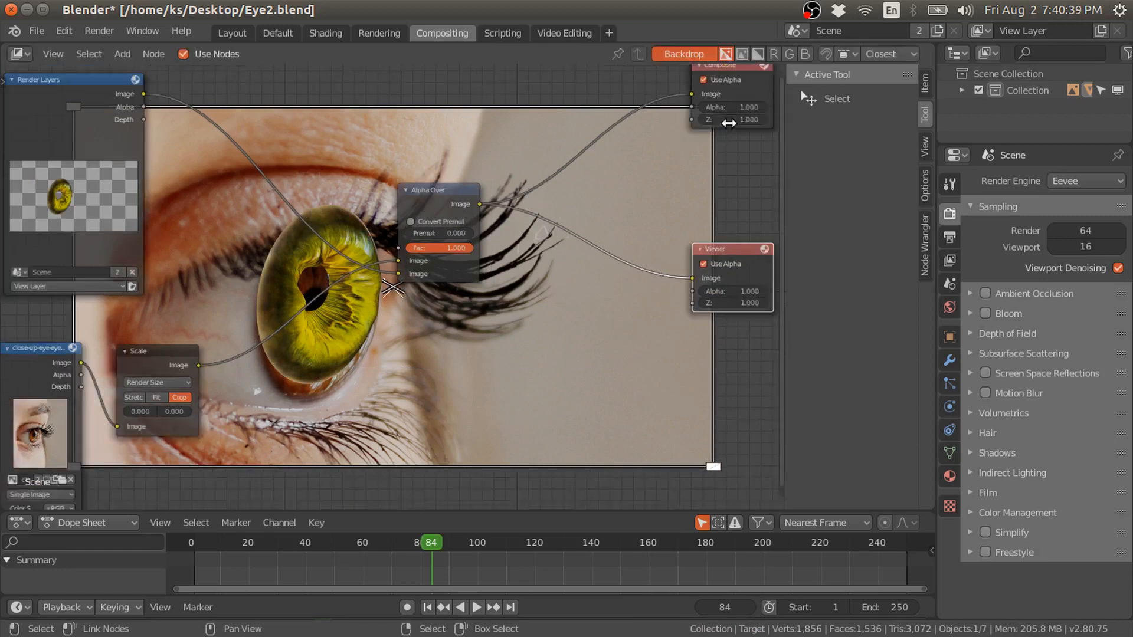
- Make room between the nodes and insert a Transform node between the eye photo's Image node and the Scale node
drag(429, 209, 505, 224)
scroll(394, 285, up, 1)
middle_drag(351, 291, 419, 254)
drag(225, 322, 308, 322)
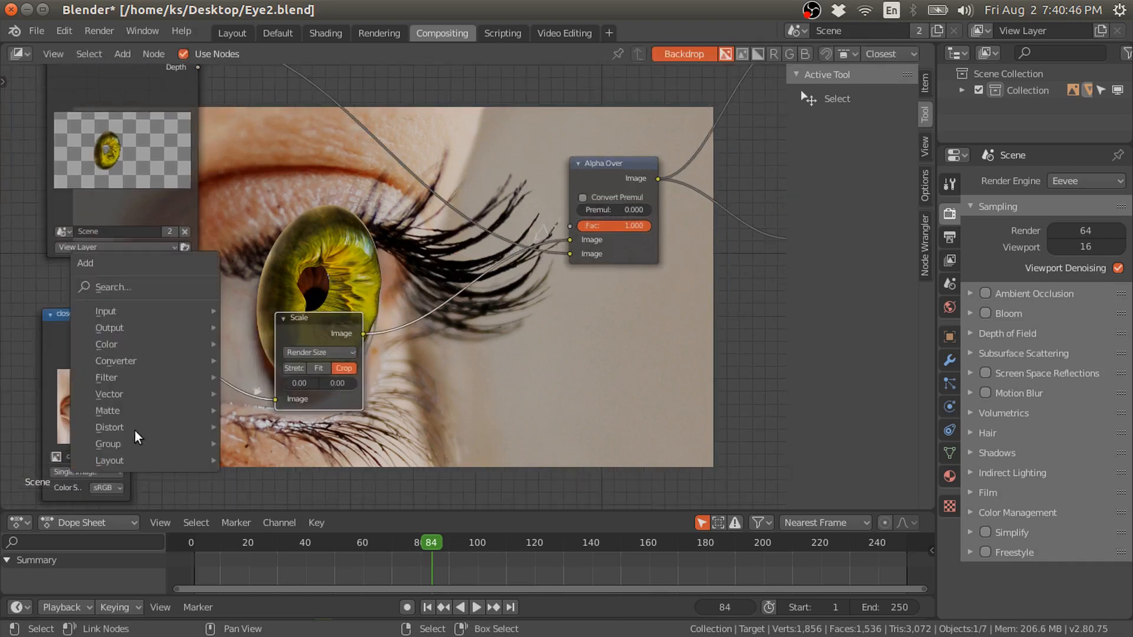
mouse_move(189, 425)
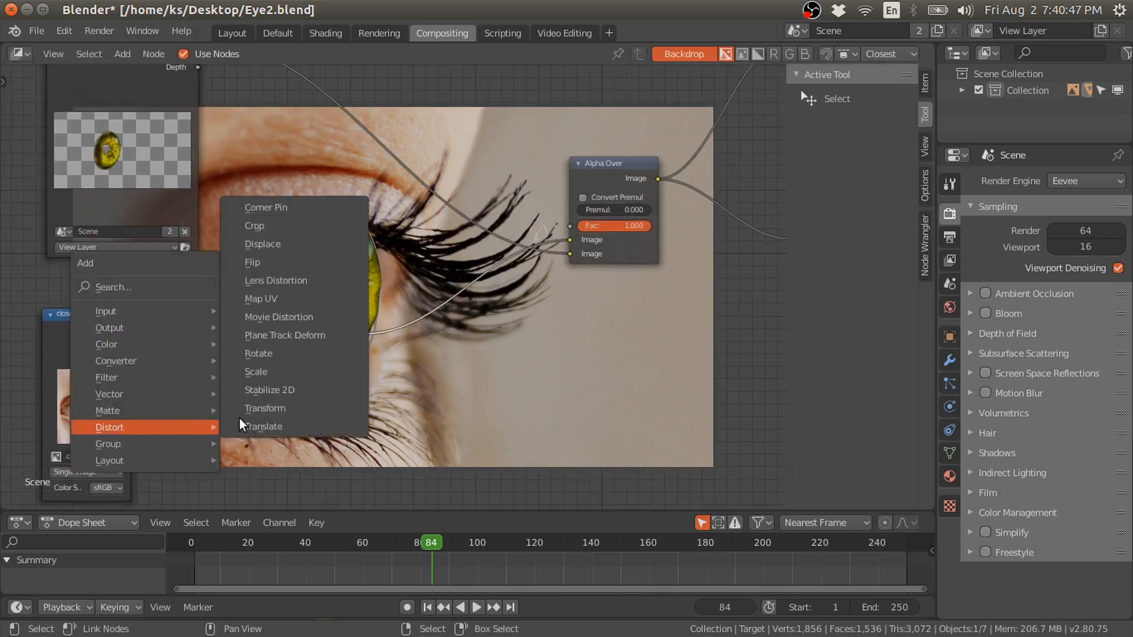
click(265, 408)
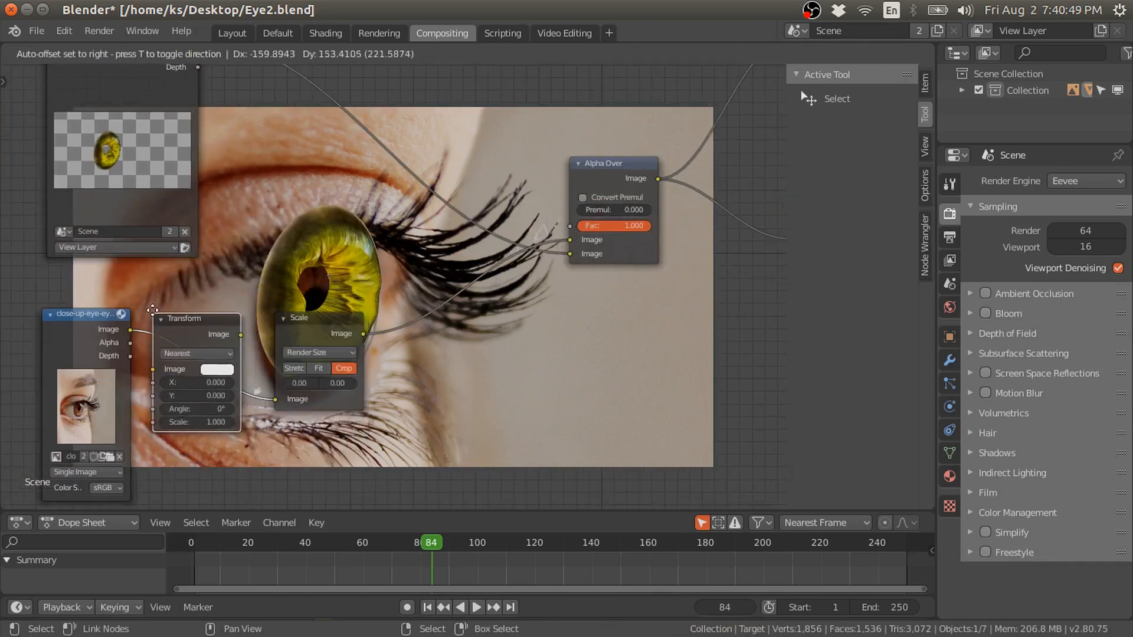
click(152, 311)
scroll(313, 342, up, 2)
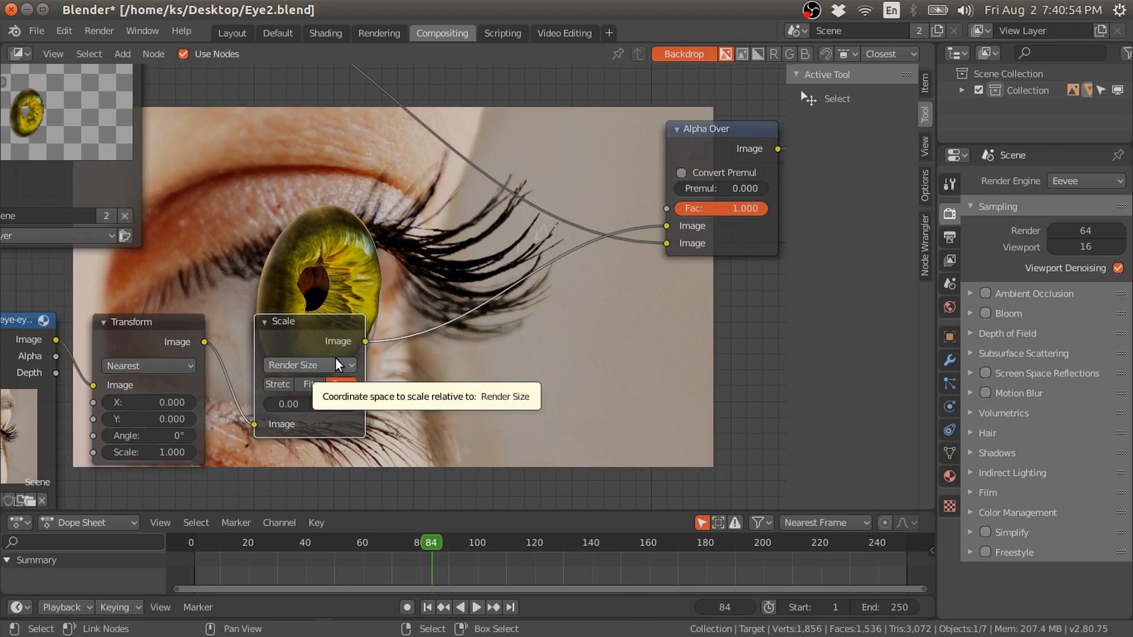
scroll(180, 403, down, 1)
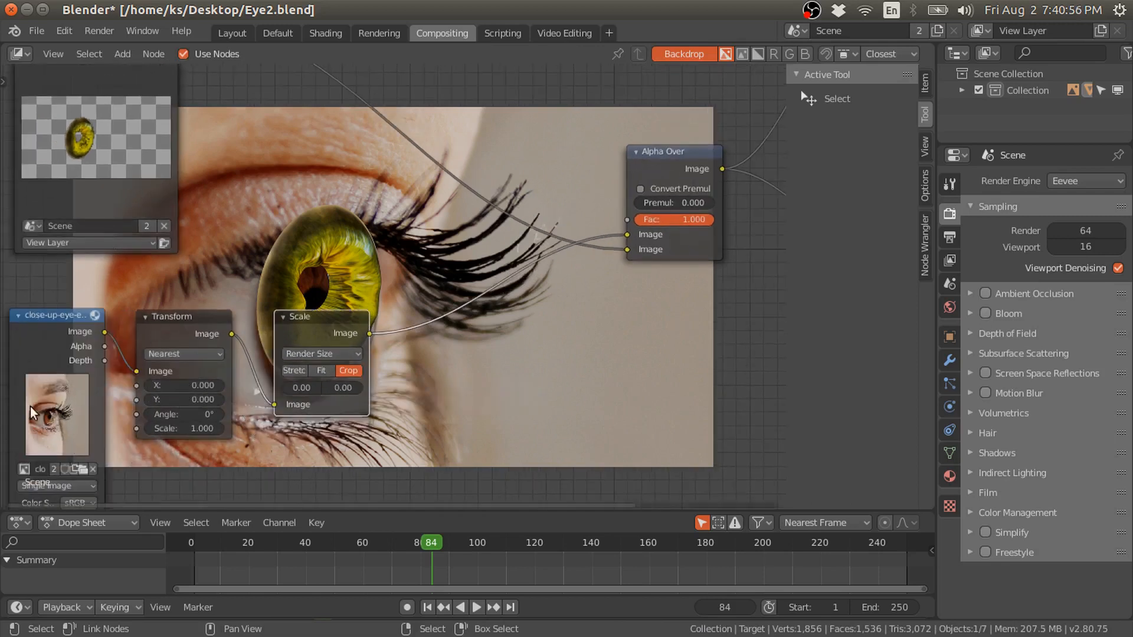
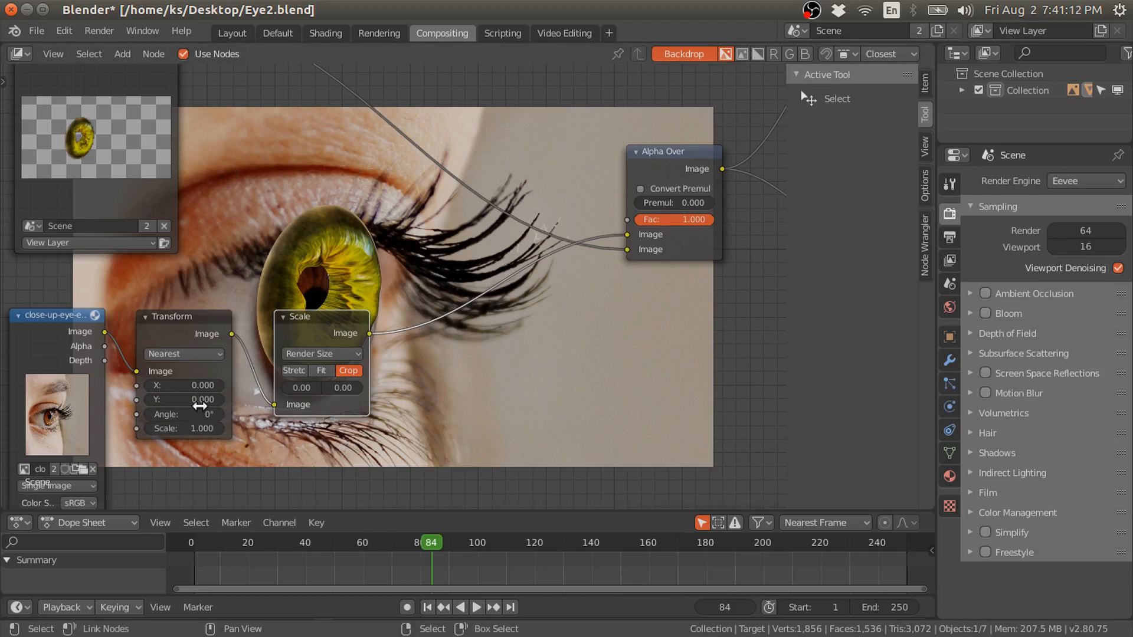
- Shift the eye photo vertically by setting the Transform node's Y to 77.9
scroll(200, 406, up, 3)
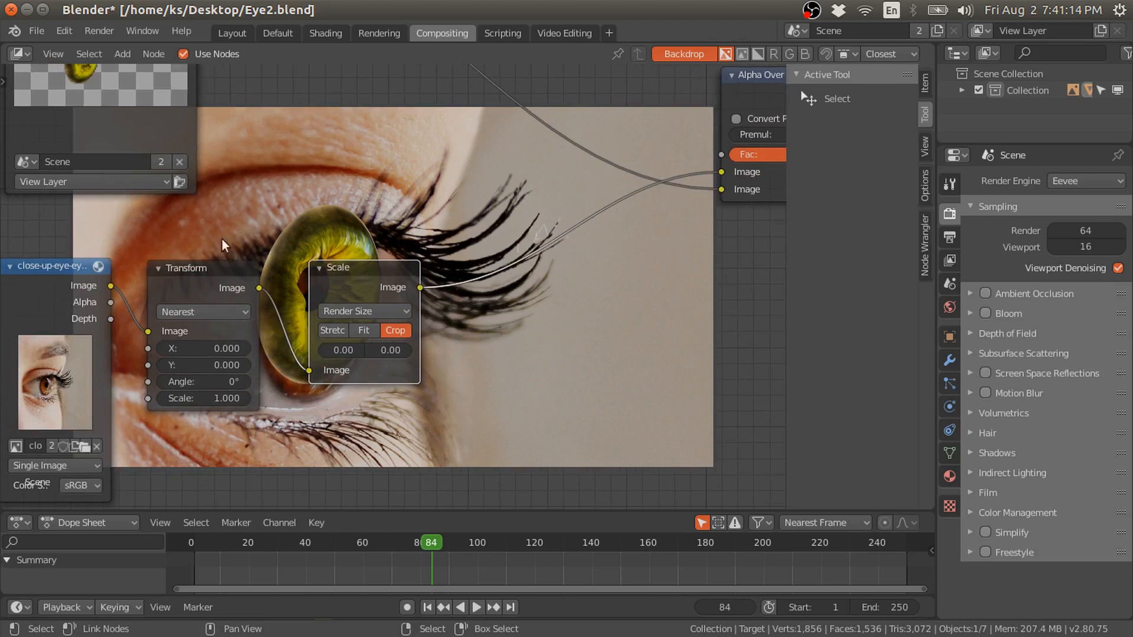
scroll(257, 292, down, 3)
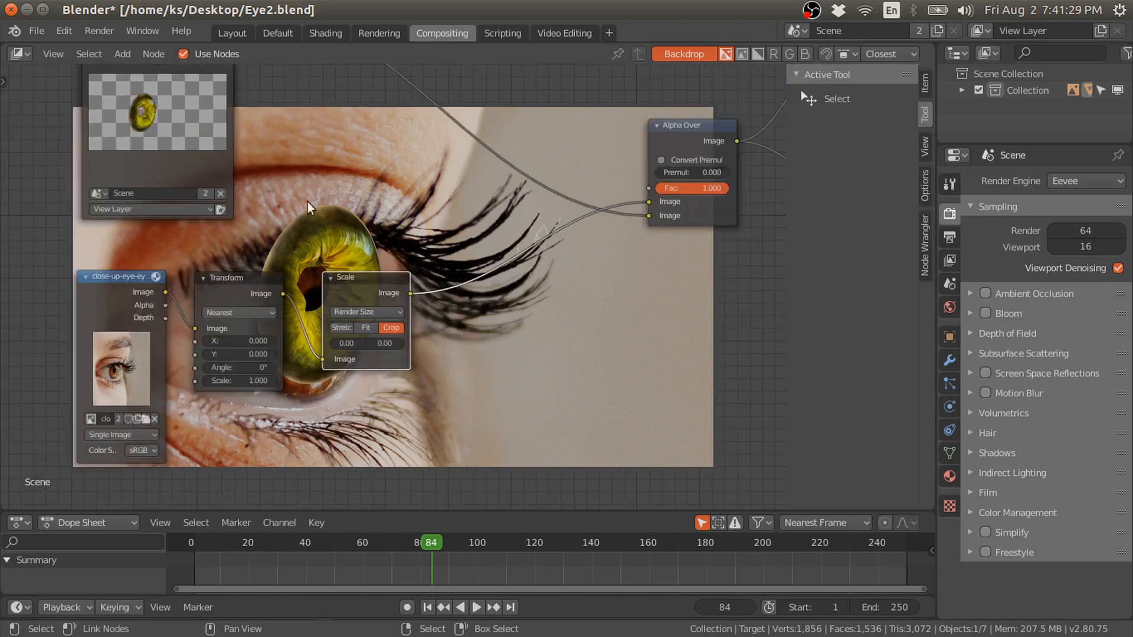
scroll(177, 313, up, 3)
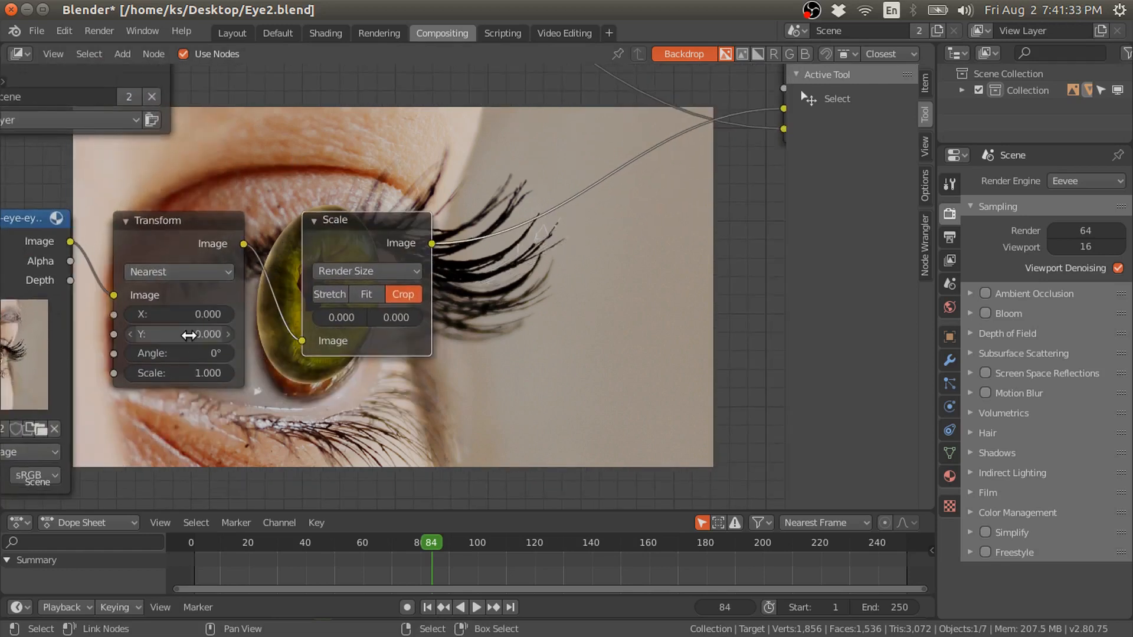
middle_drag(198, 354, 198, 472)
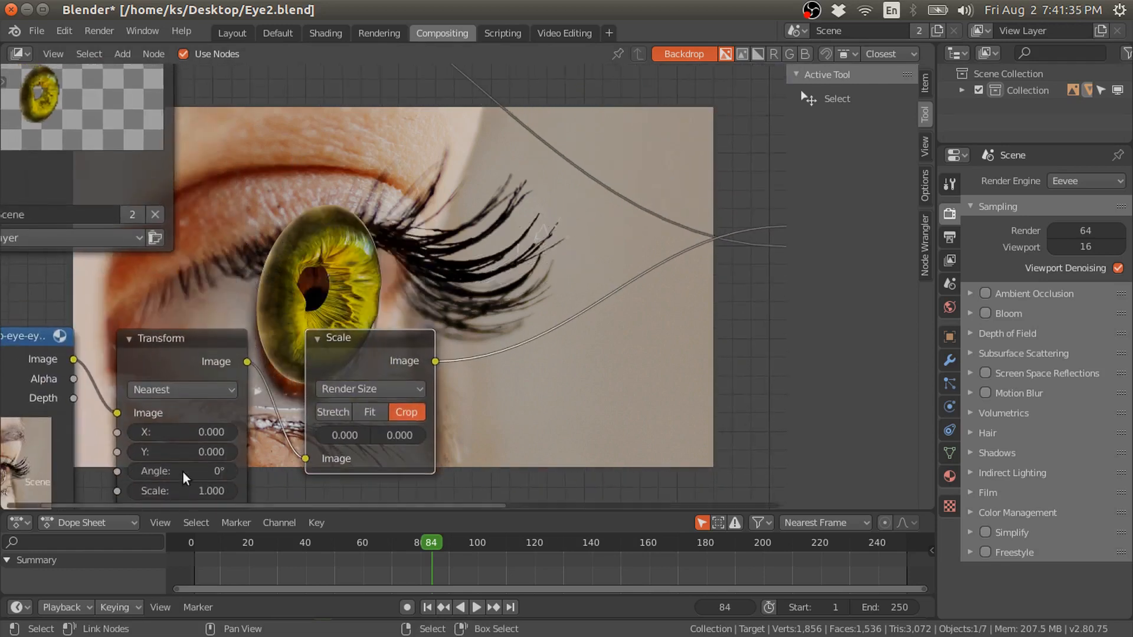
click(184, 452)
drag(184, 452, 230, 452)
- Lower the Alpha Over node's Fac to 0.517 so the photo's iris shows through the rendered one
middle_drag(467, 151, 499, 396)
middle_drag(508, 309, 507, 306)
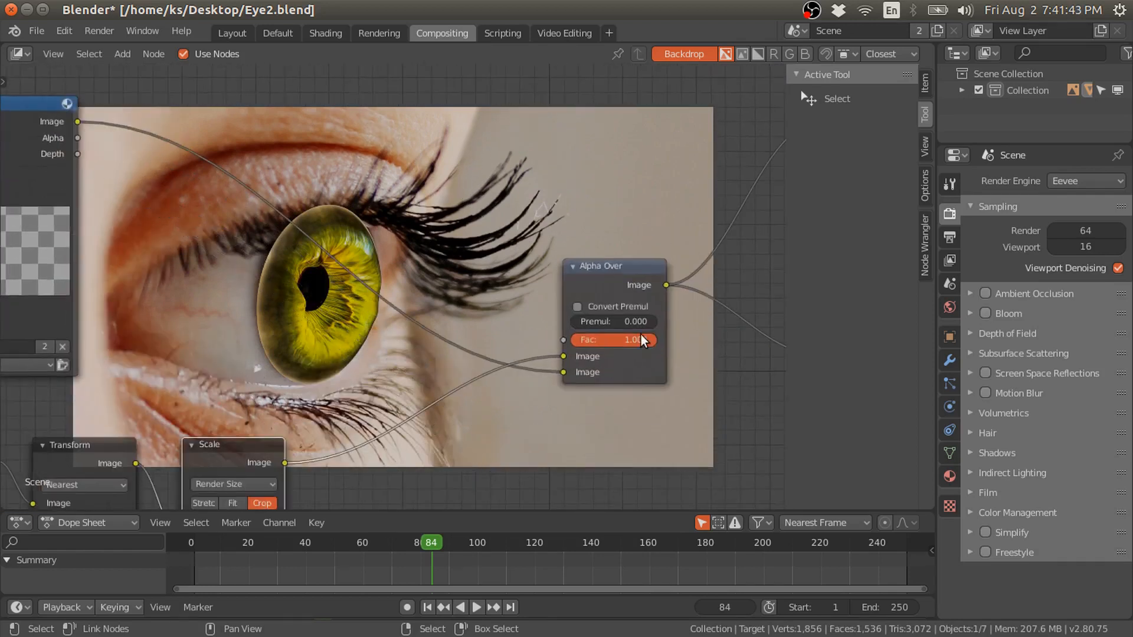
mouse_move(619, 340)
mouse_down()
mouse_move(569, 339)
mouse_move(614, 339)
mouse_up()
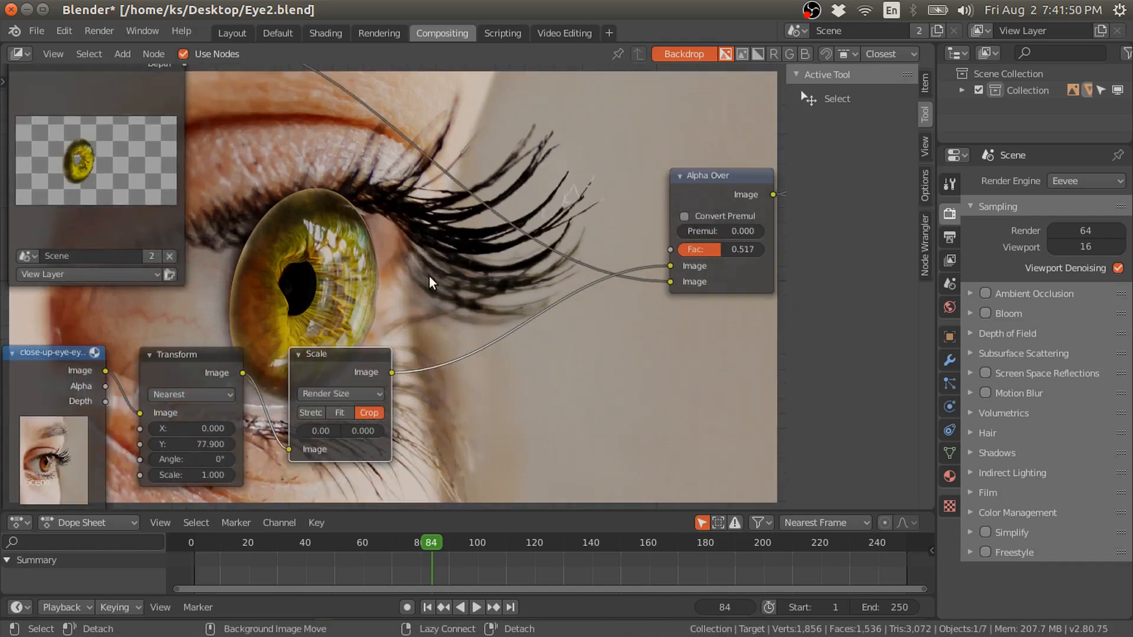
- Align the photo's iris with the rendered iris by setting the Transform node to X 2.72, Y 74.19 and Scale 1.01
middle_drag(430, 276, 477, 269)
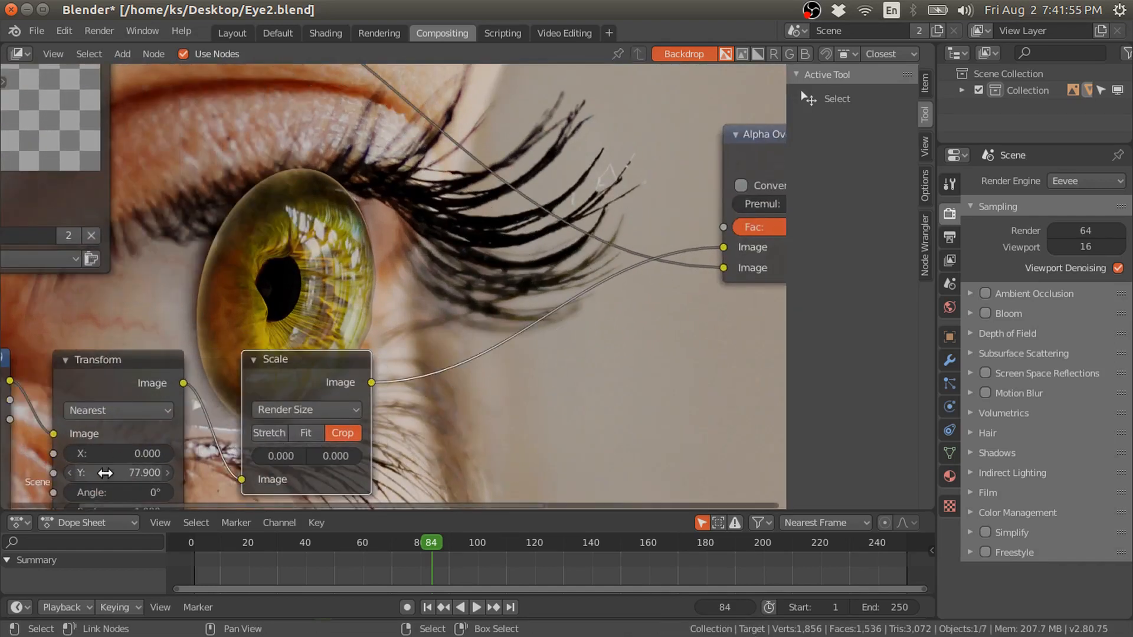
drag(118, 472, 107, 472)
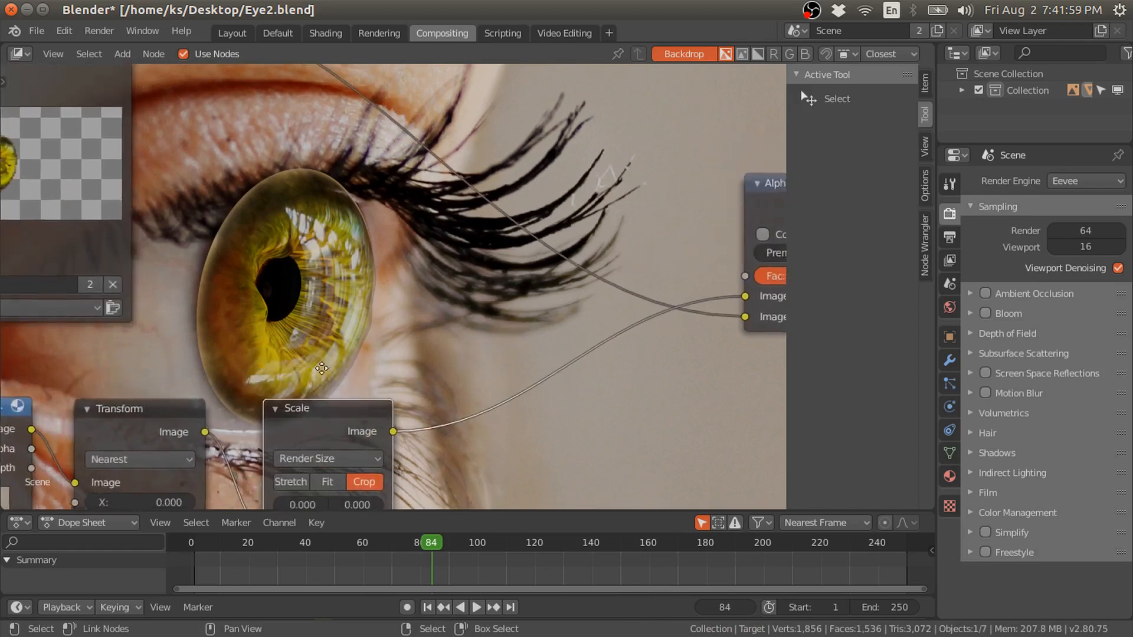
drag(129, 466, 143, 466)
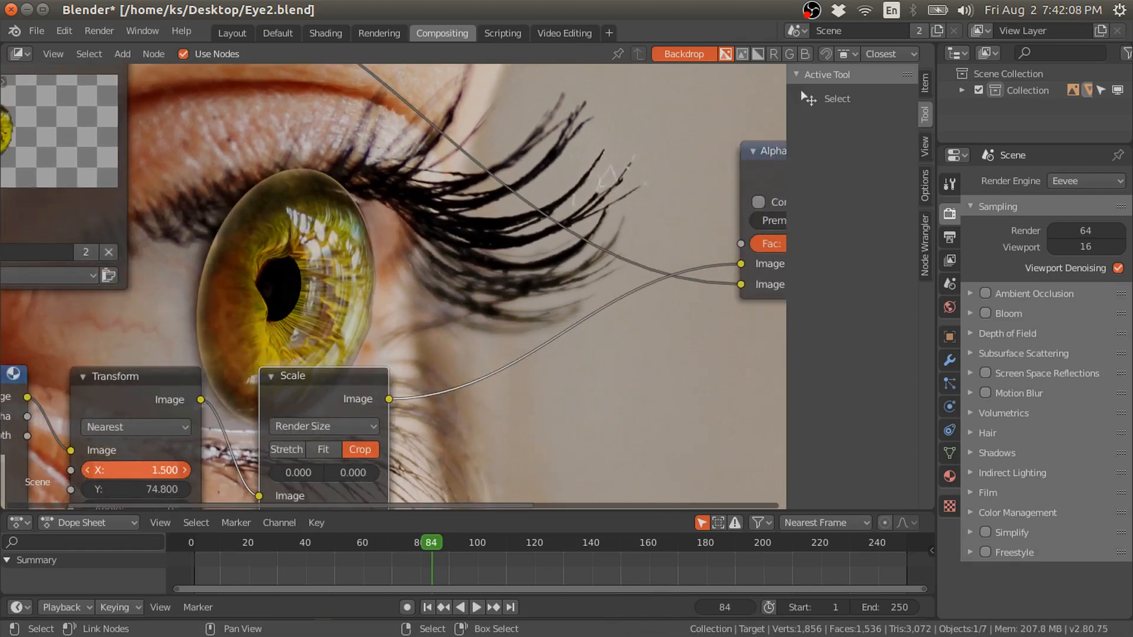
drag(142, 466, 143, 466)
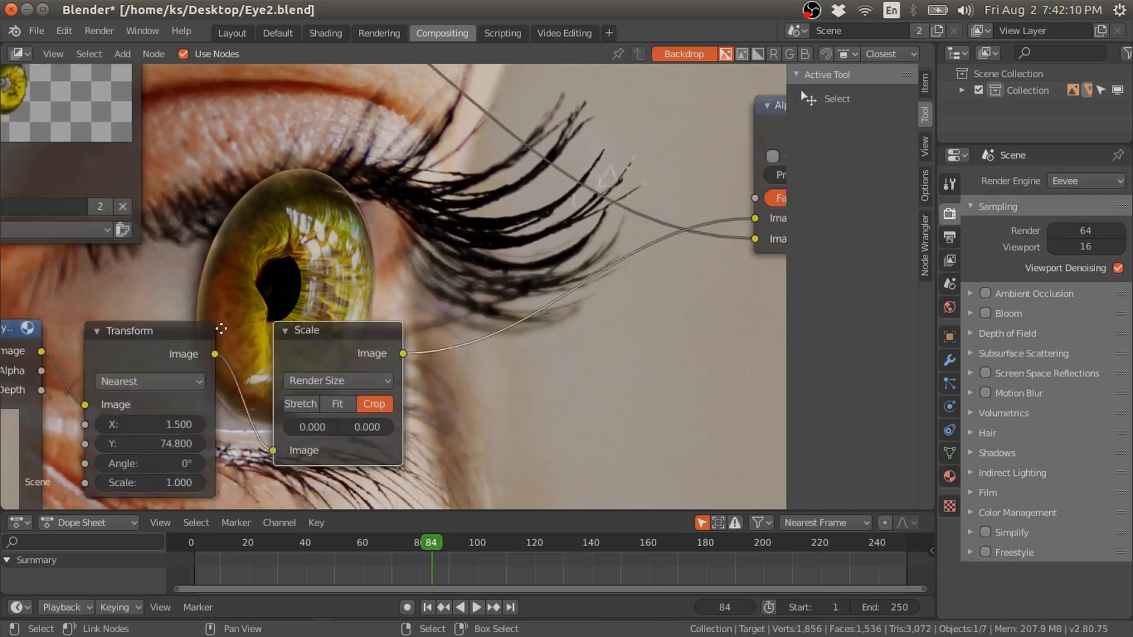
click(152, 443)
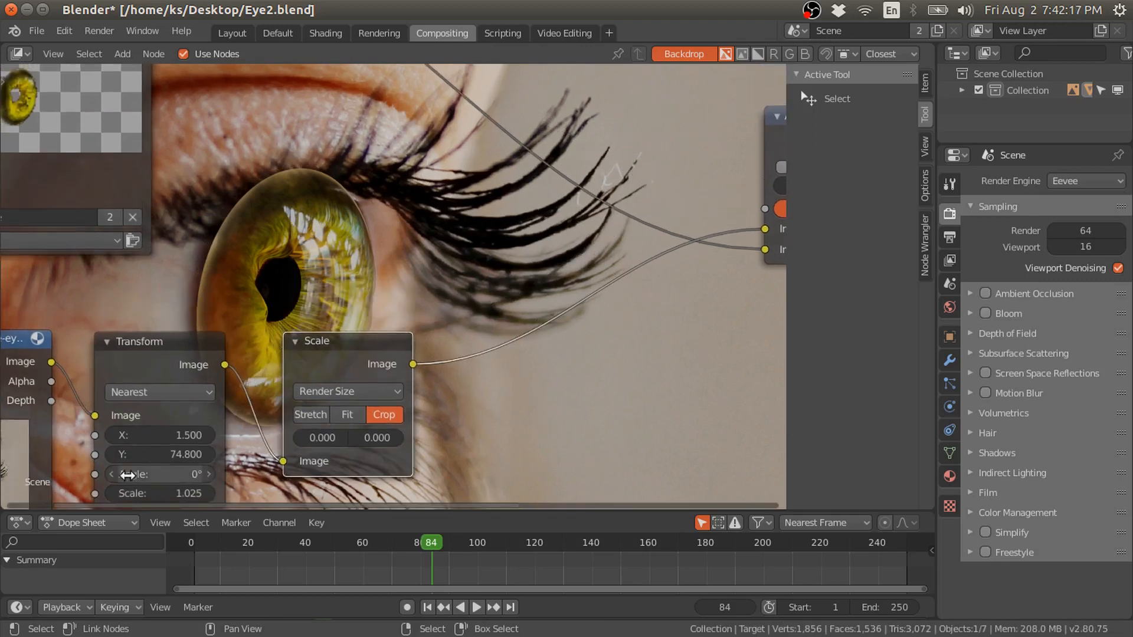
click(178, 493)
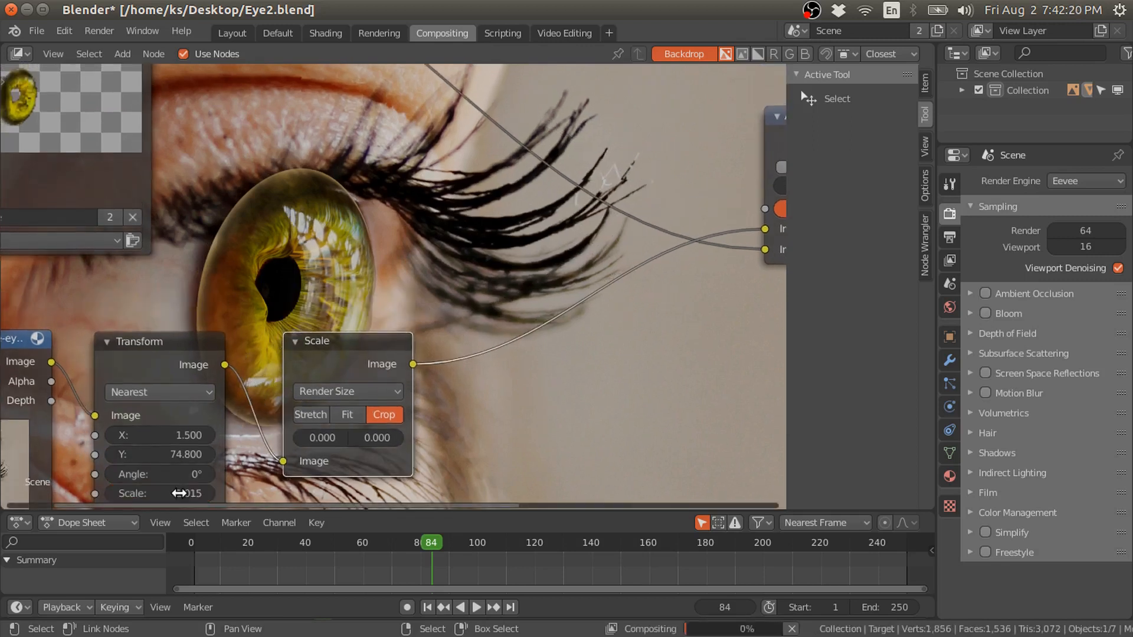
key(Return)
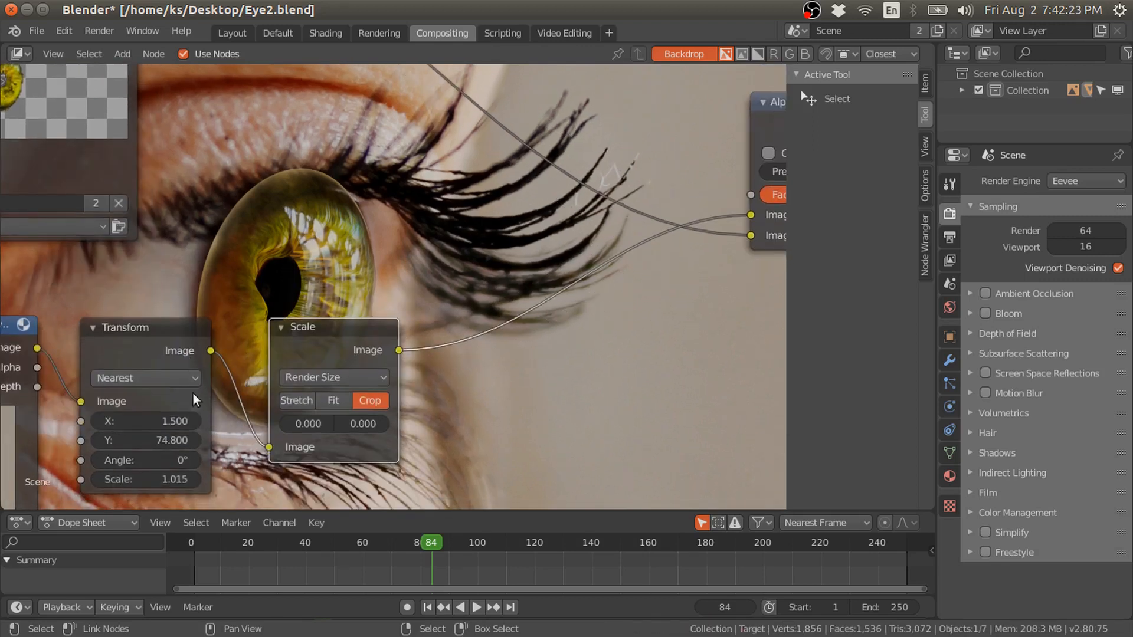
drag(147, 421, 148, 420)
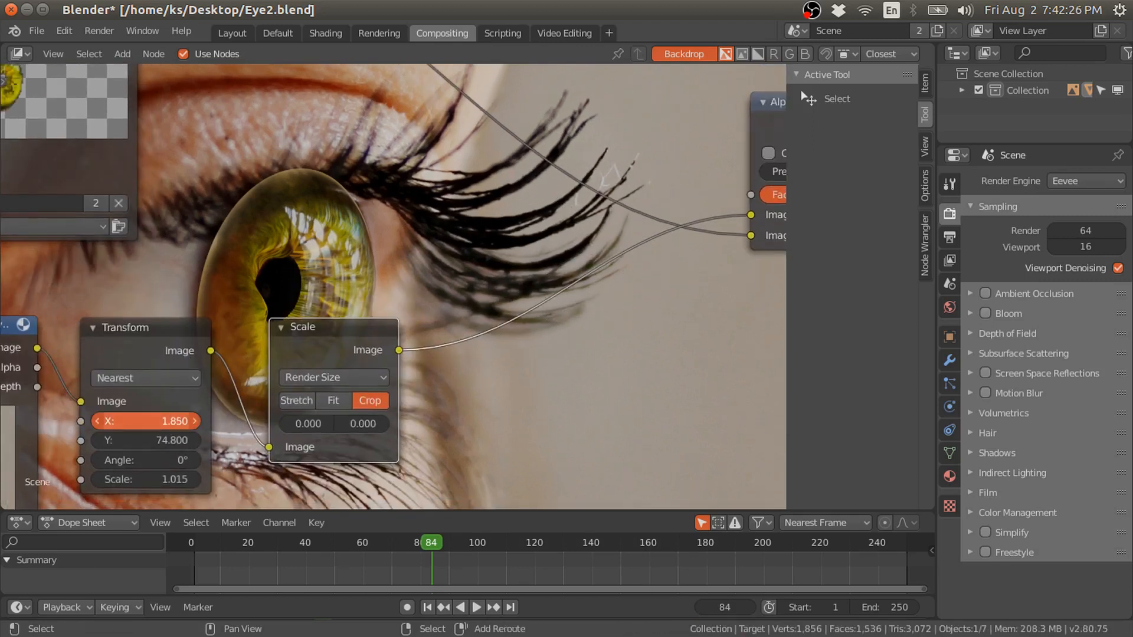
drag(147, 420, 147, 421)
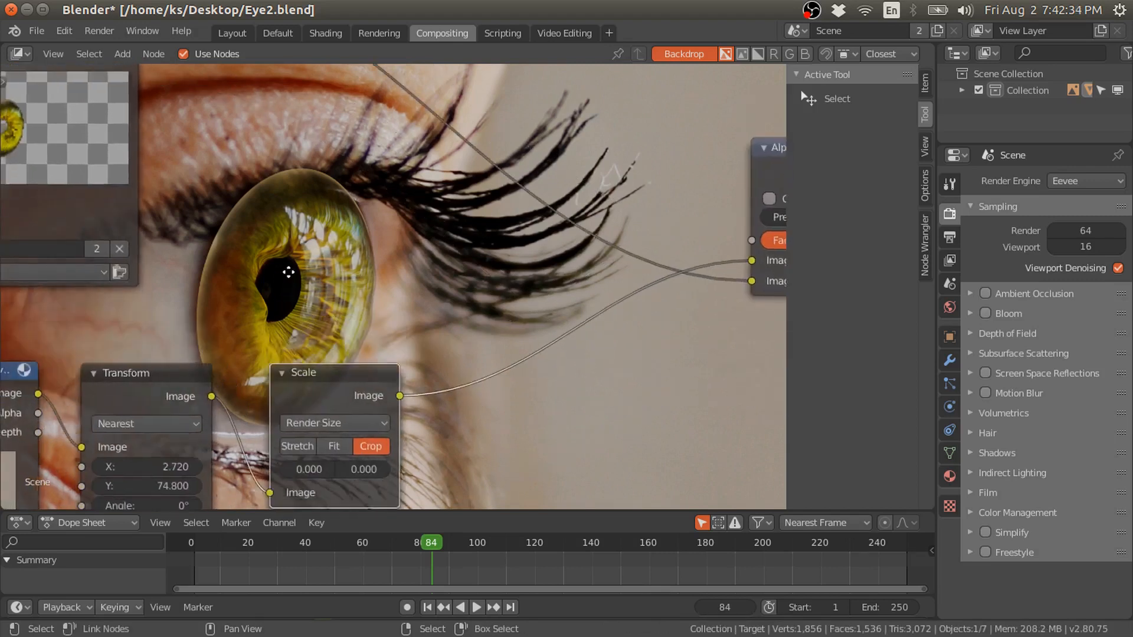
drag(147, 444, 148, 445)
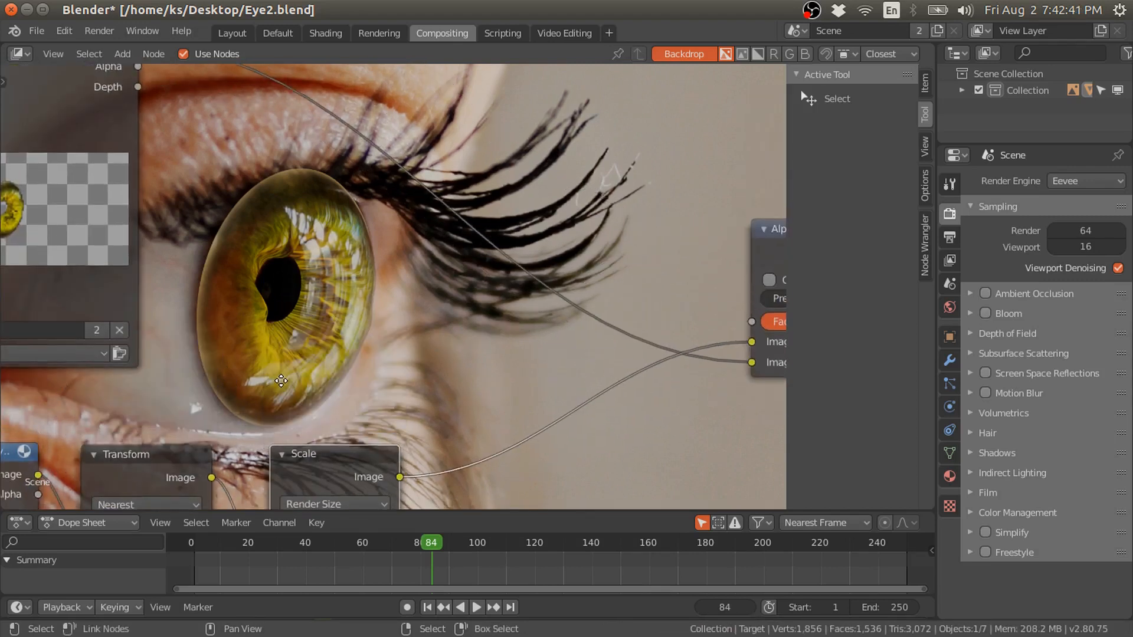
middle_drag(307, 451, 307, 396)
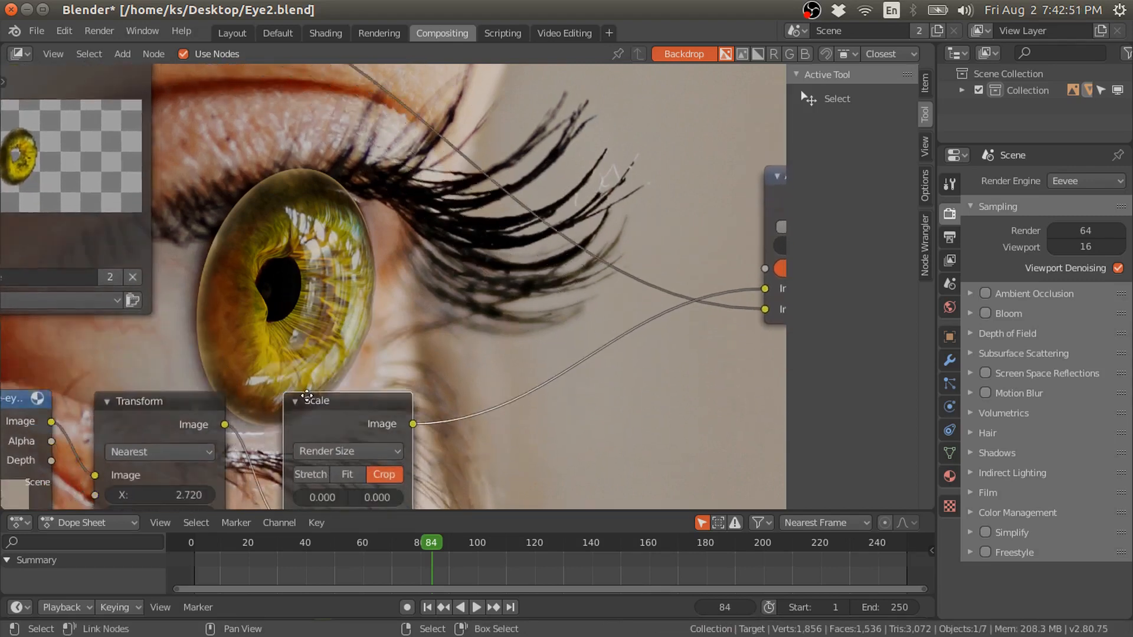
- Insert a Mix node into the link between the Render Layers and Alpha Over nodes
scroll(278, 271, down, 4)
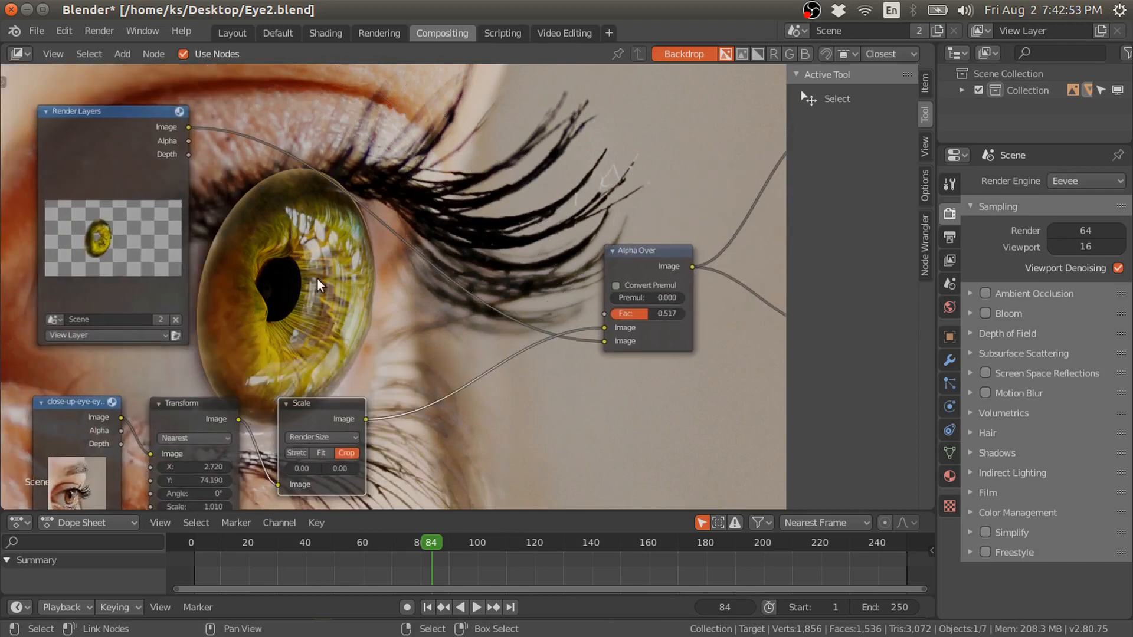
scroll(317, 278, down, 2)
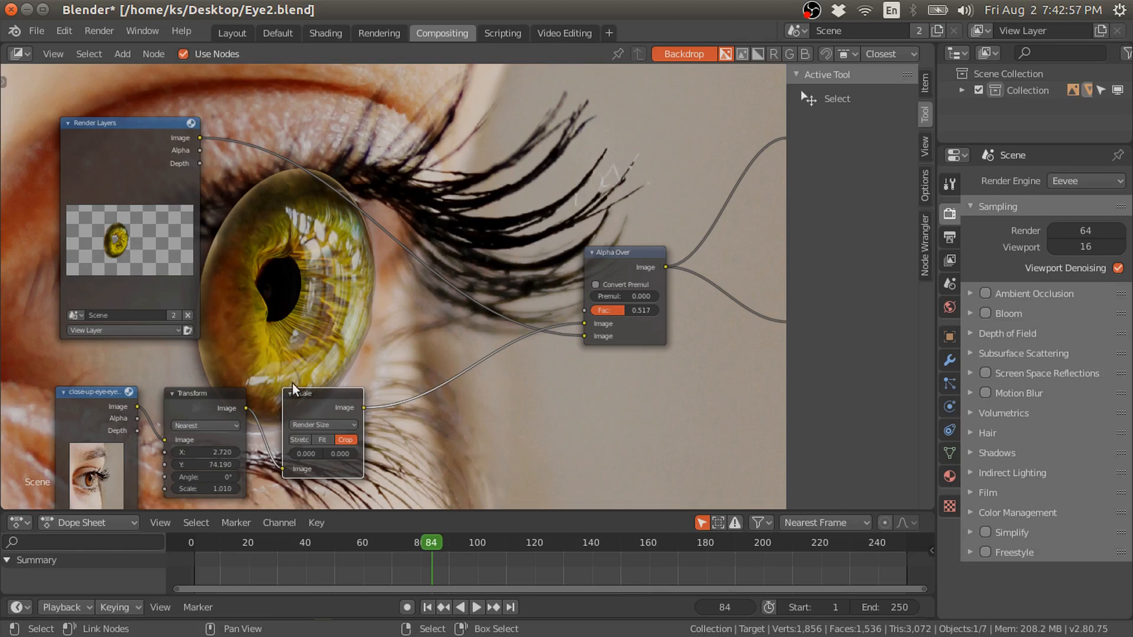
middle_drag(370, 319, 352, 296)
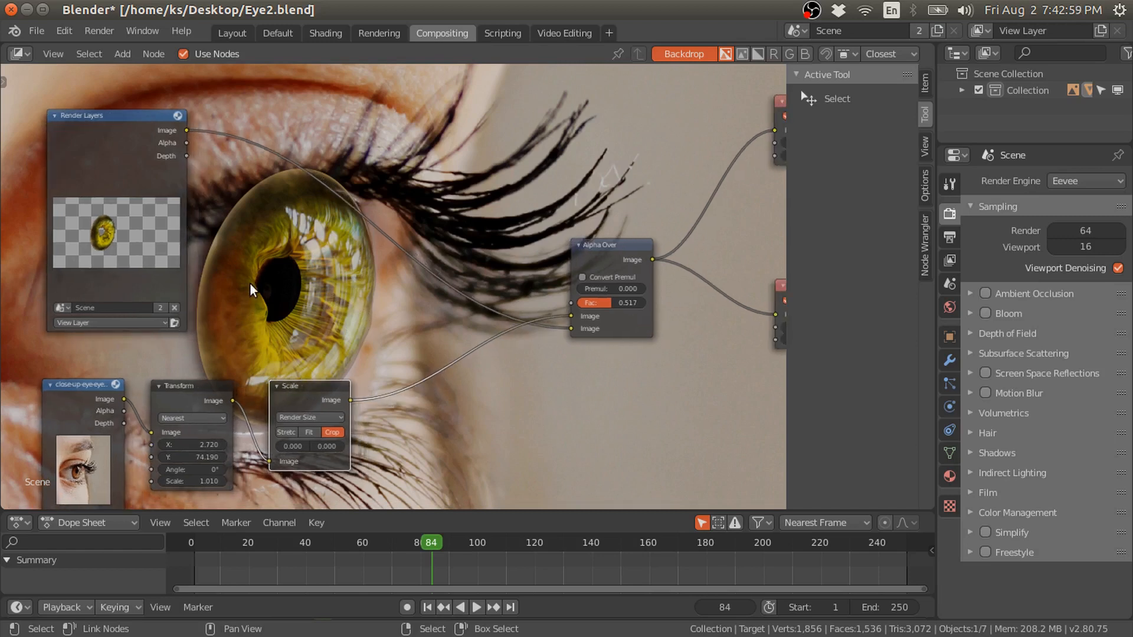
key(shift+a)
mouse_move(273, 218)
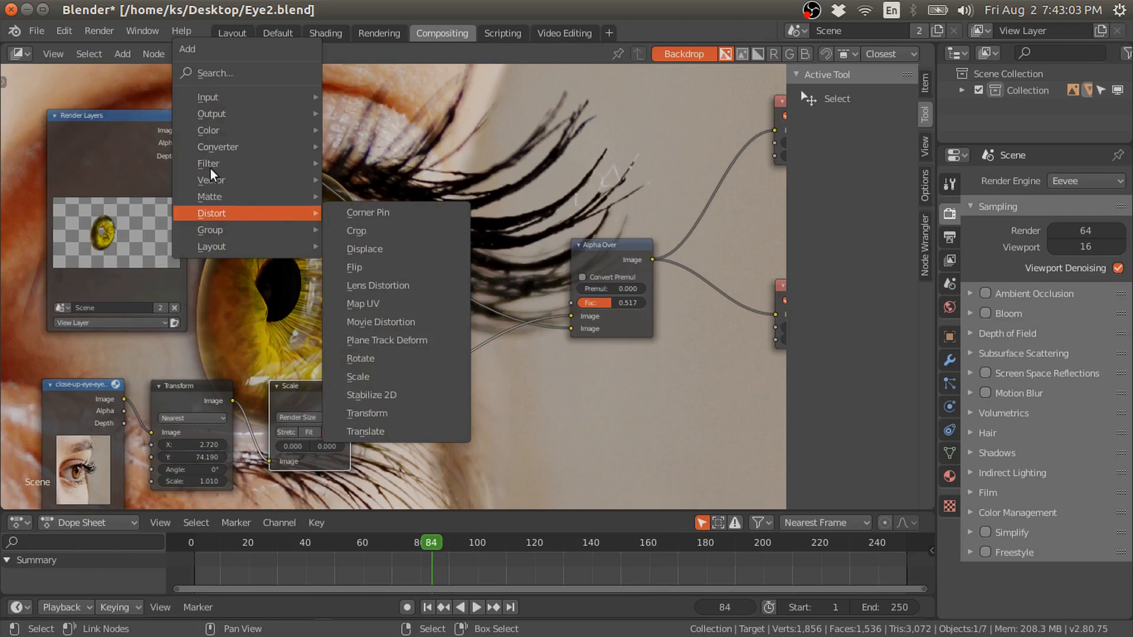
mouse_move(201, 131)
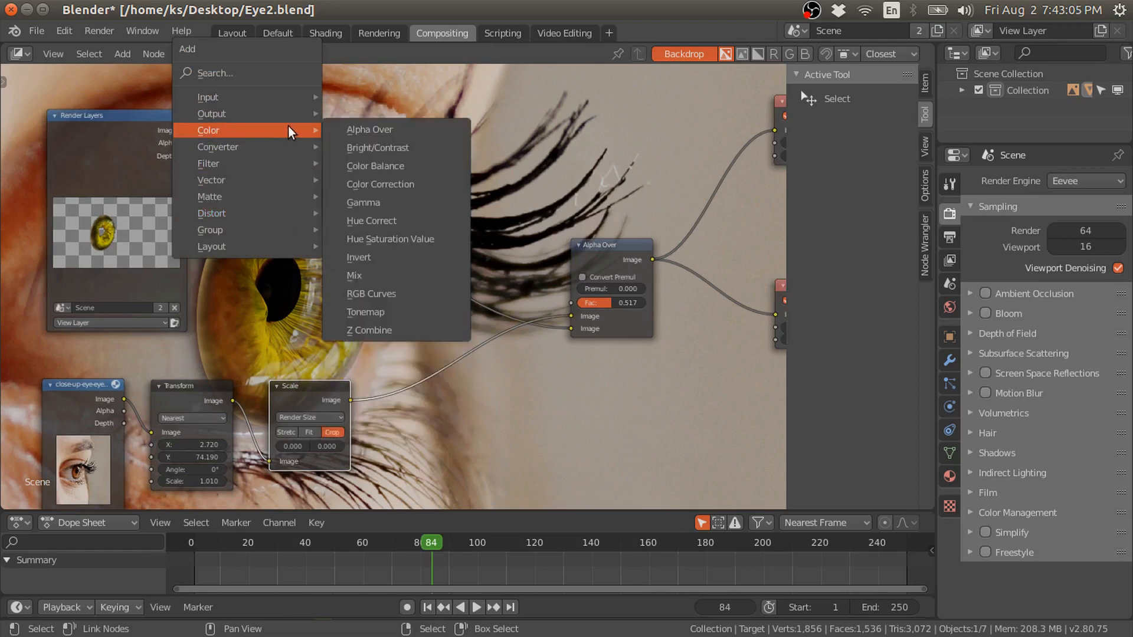
click(361, 275)
click(294, 164)
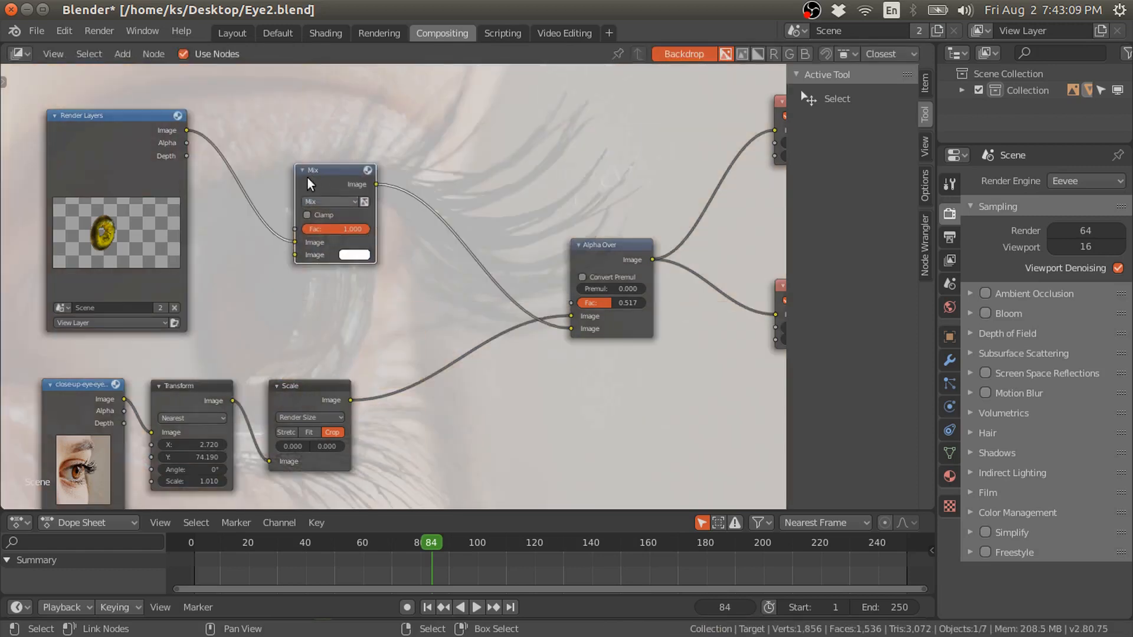
drag(320, 180, 302, 186)
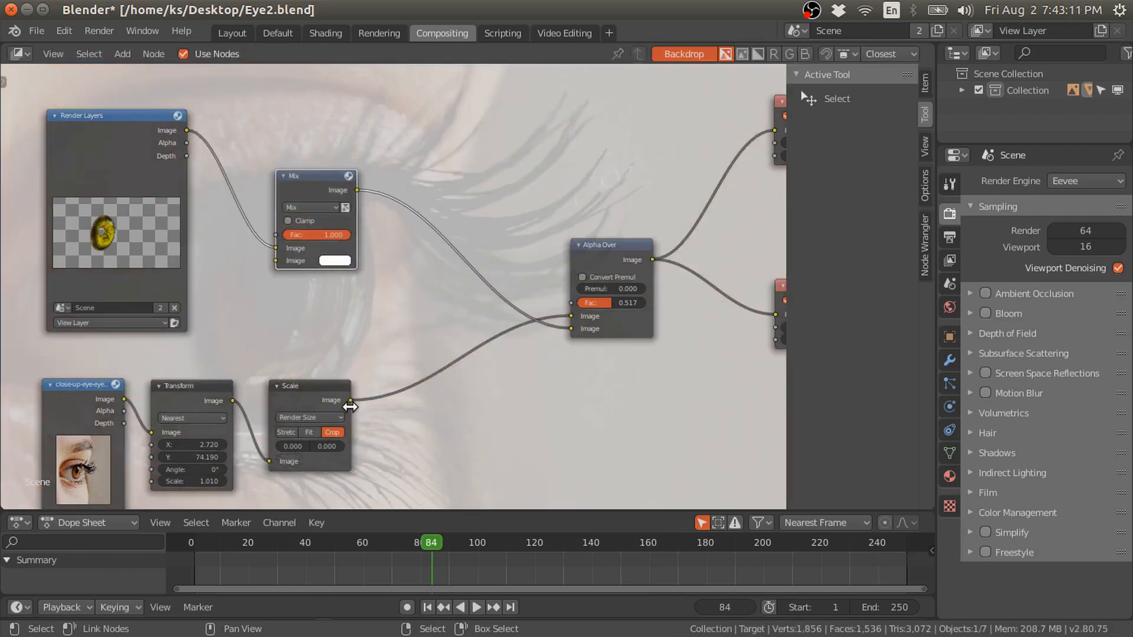
- Link the Scale node's Image output to the Mix node's first Image input and set its blend mode to Screen
drag(350, 401, 285, 243)
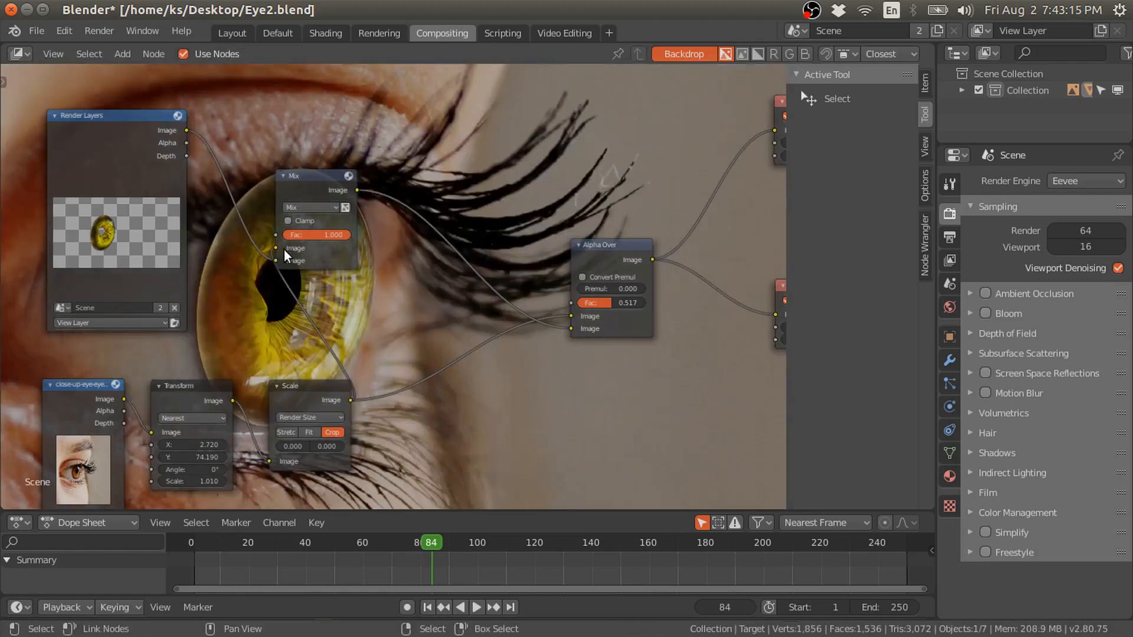
middle_drag(252, 255, 213, 286)
click(77, 183)
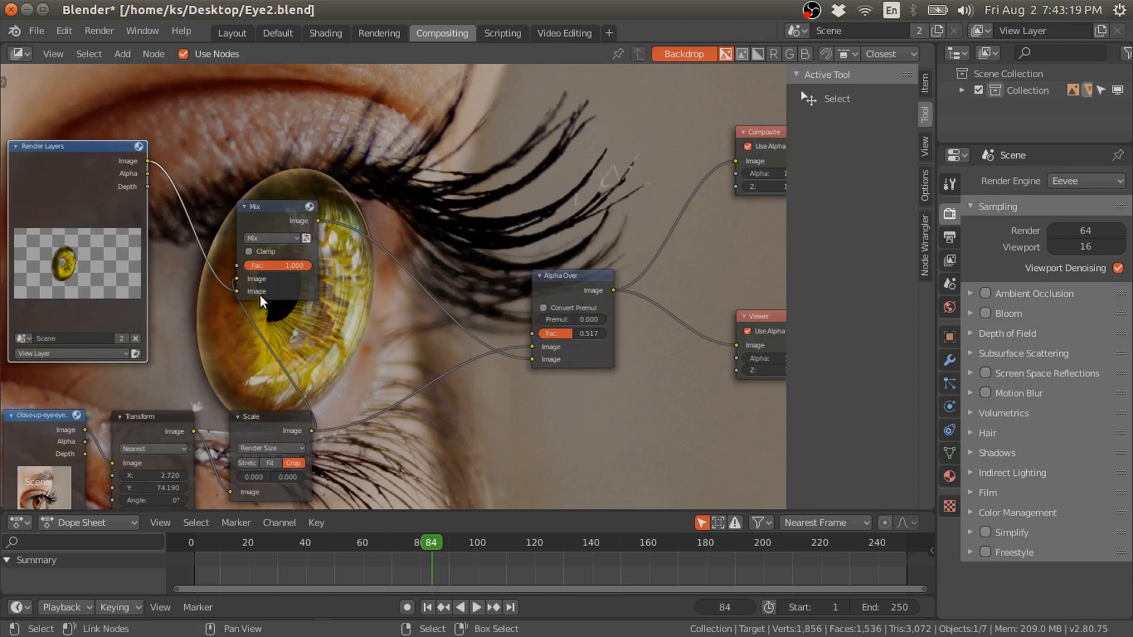
click(269, 242)
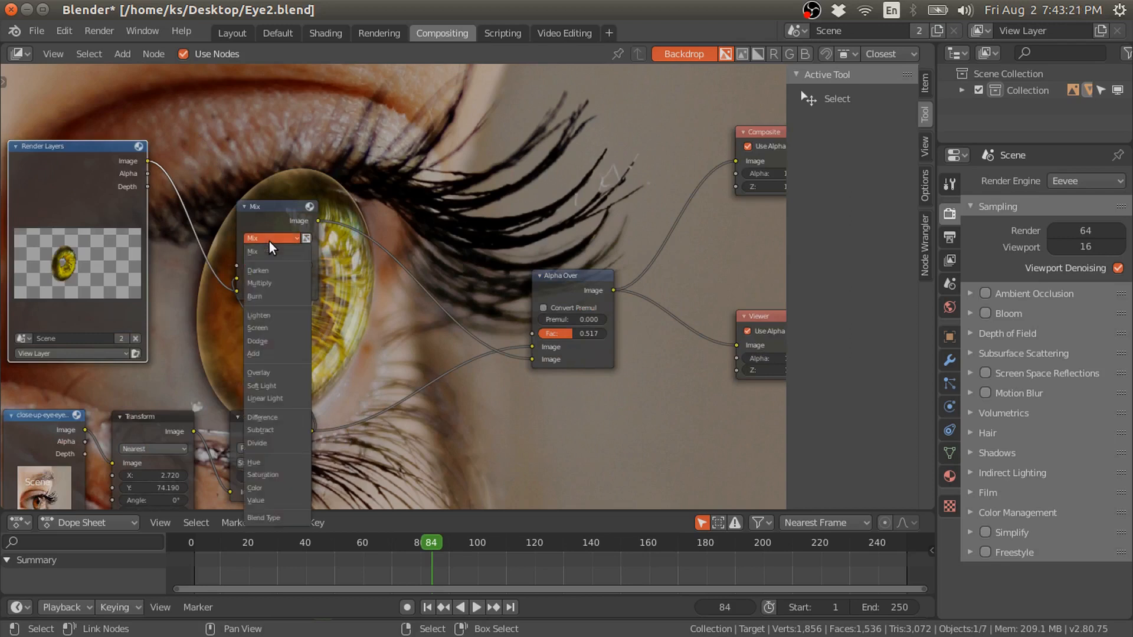
click(265, 328)
middle_drag(313, 295, 235, 325)
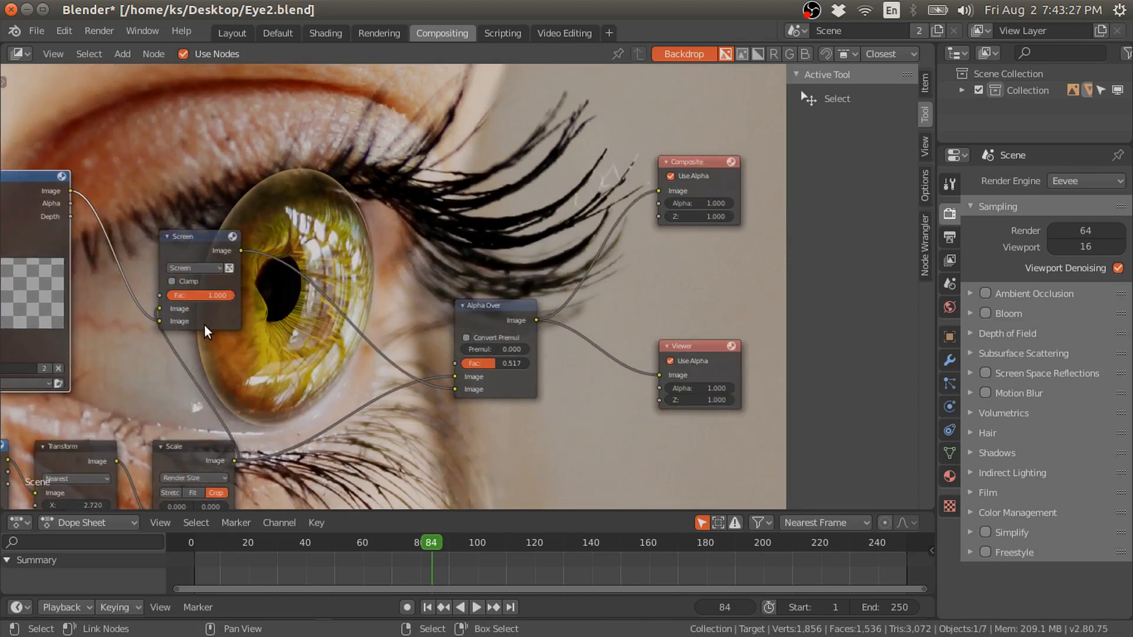
middle_drag(220, 328, 236, 318)
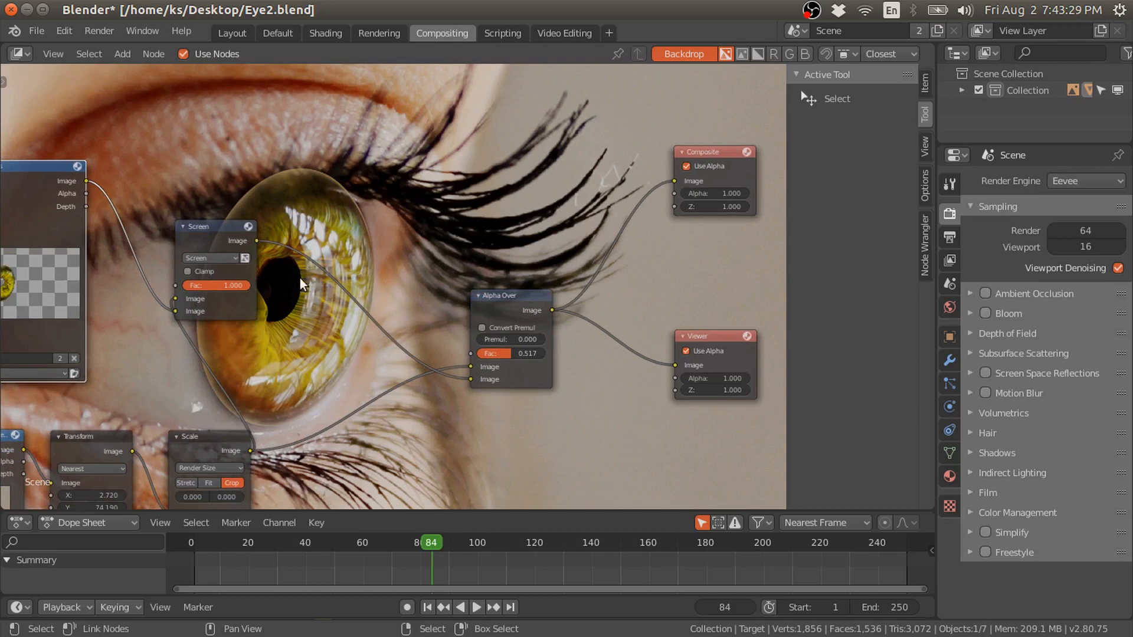
middle_drag(3, 303, 35, 309)
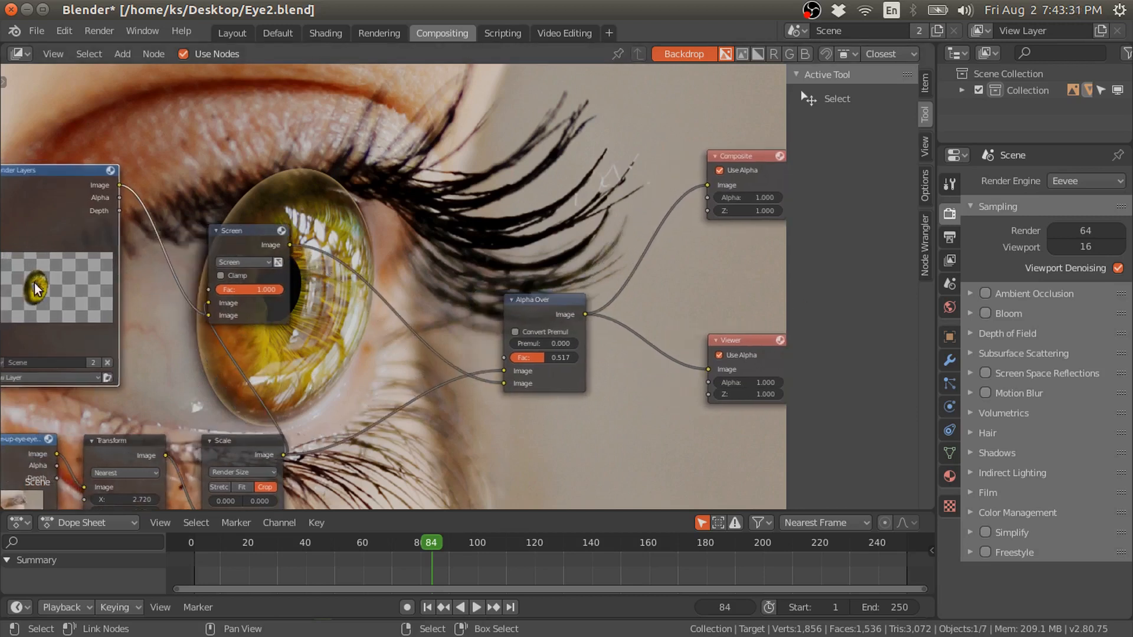
- Move the Screen node down and over, close beside the Alpha Over node, clear of the iris in the backdrop
middle_drag(316, 252, 250, 274)
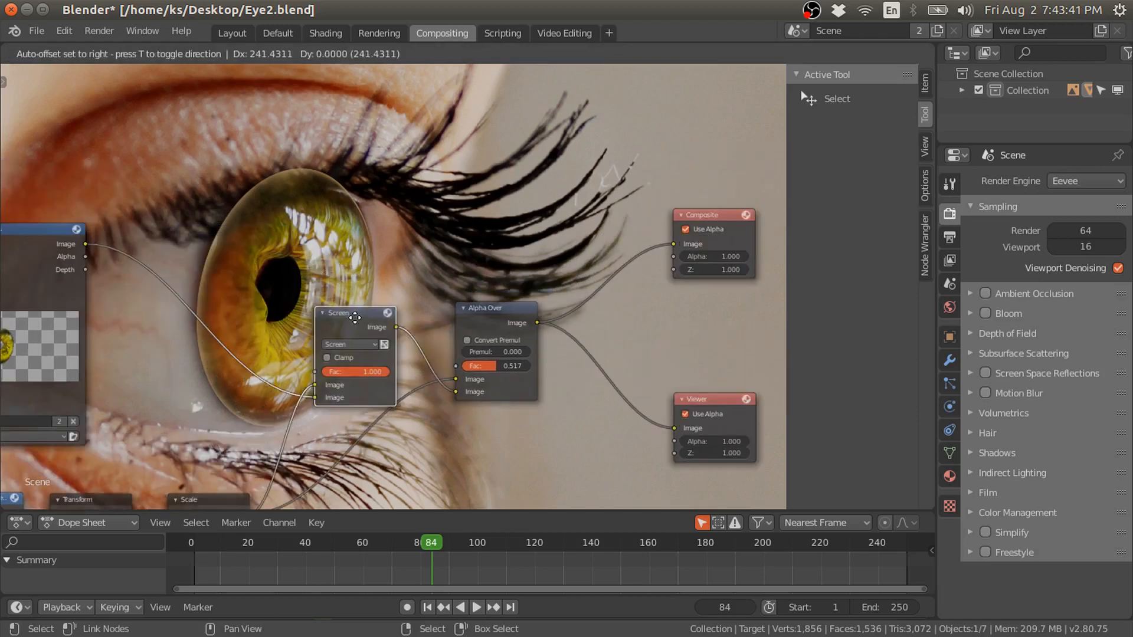
drag(356, 322, 348, 314)
middle_drag(293, 221, 307, 292)
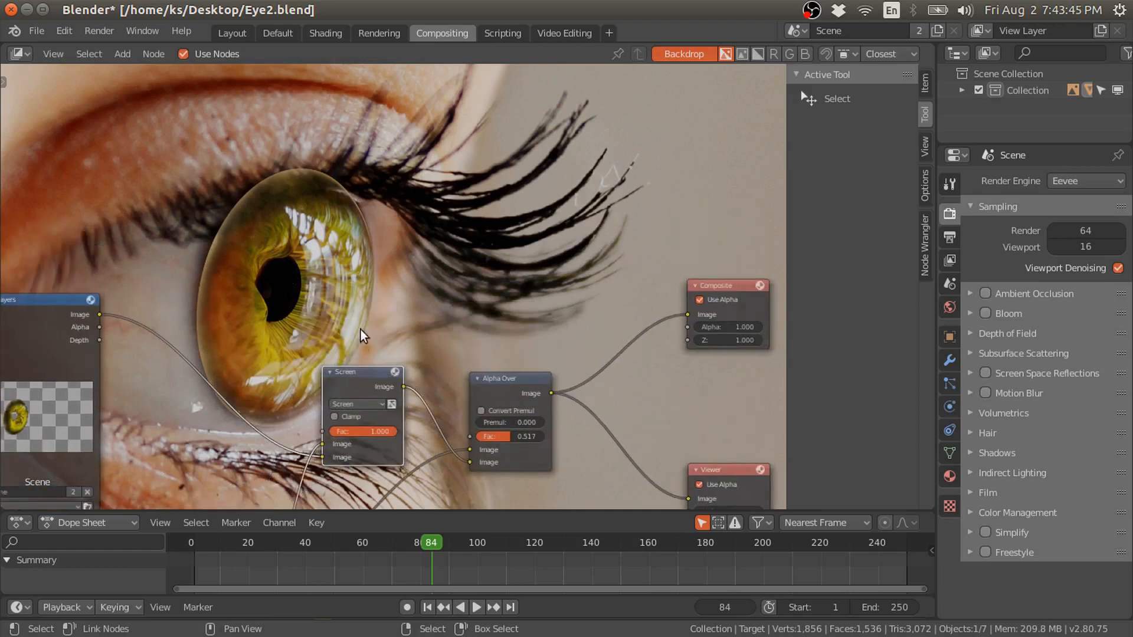
middle_drag(355, 385, 334, 337)
drag(335, 329, 340, 339)
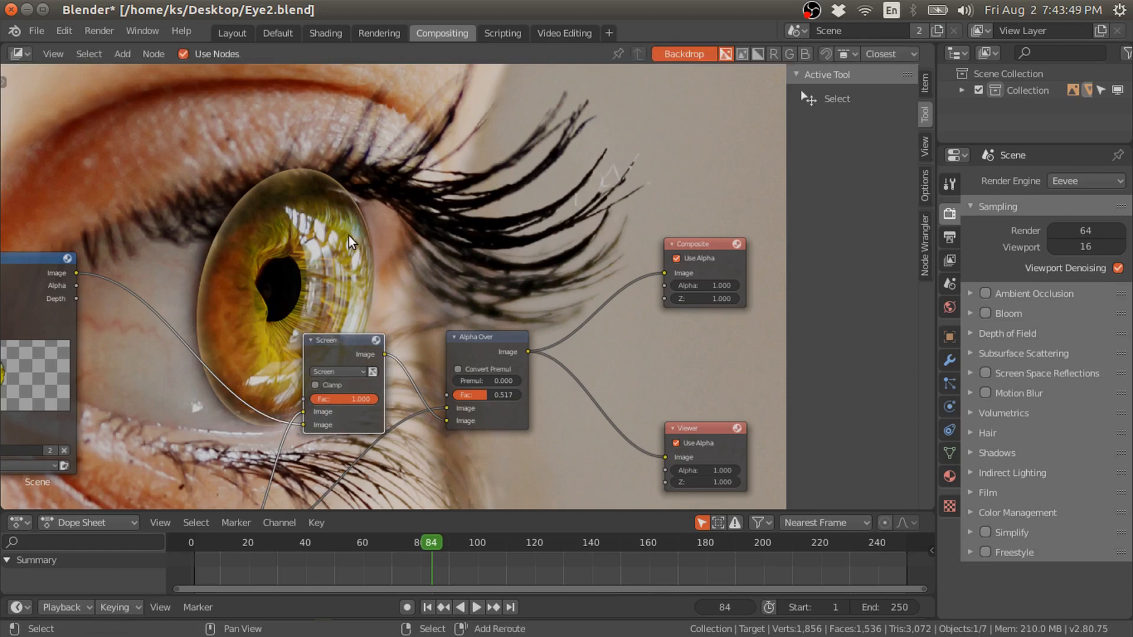
- Add a Mask input node and place it directly above the Screen node
key(shift+a)
mouse_move(283, 222)
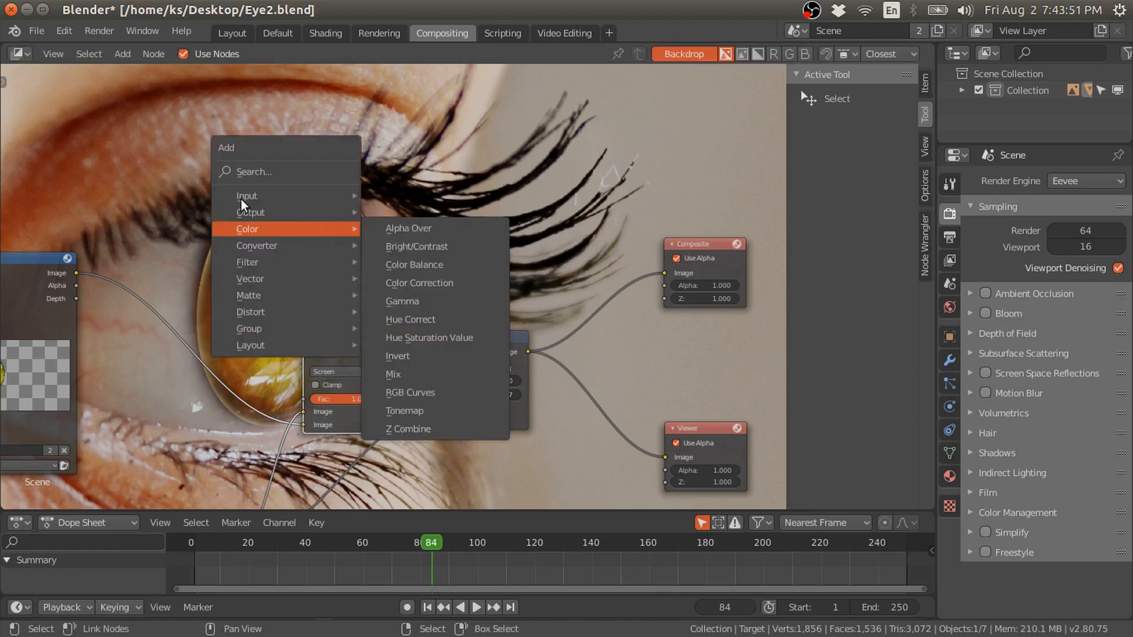
mouse_move(238, 197)
click(392, 270)
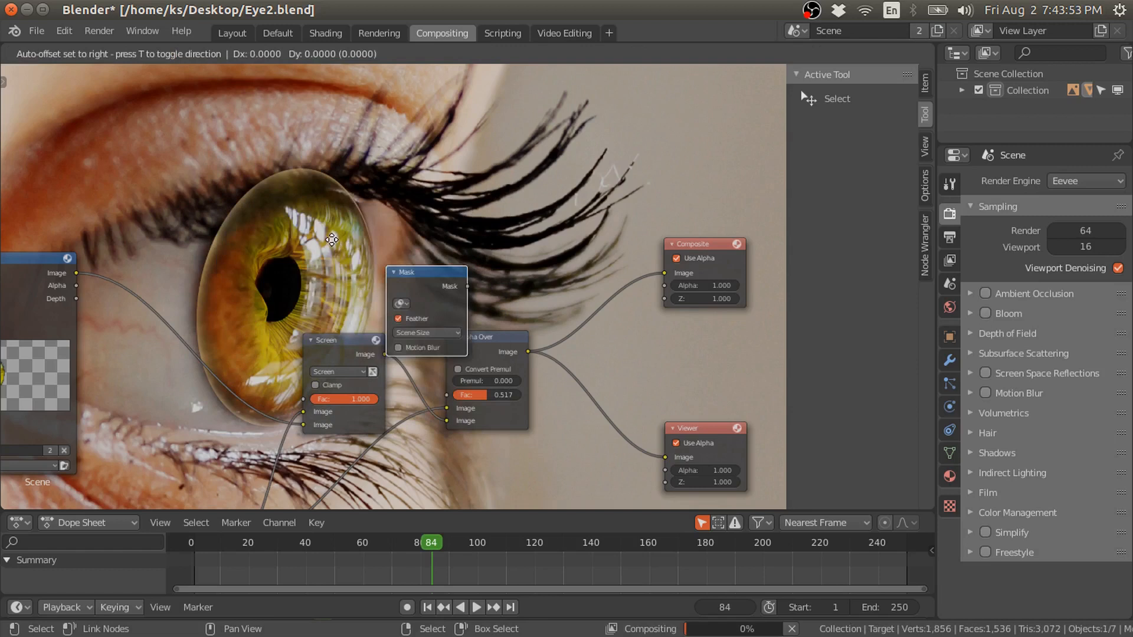
click(330, 199)
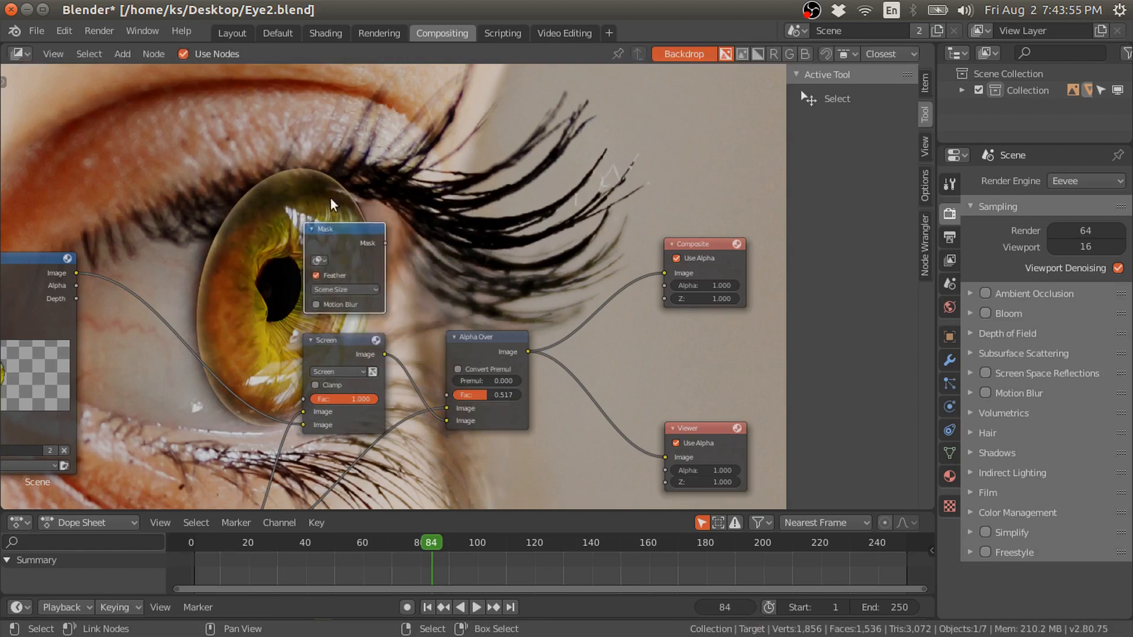
- Switch the Rendering workspace's image editor to Mask mode and create a new mask
click(360, 33)
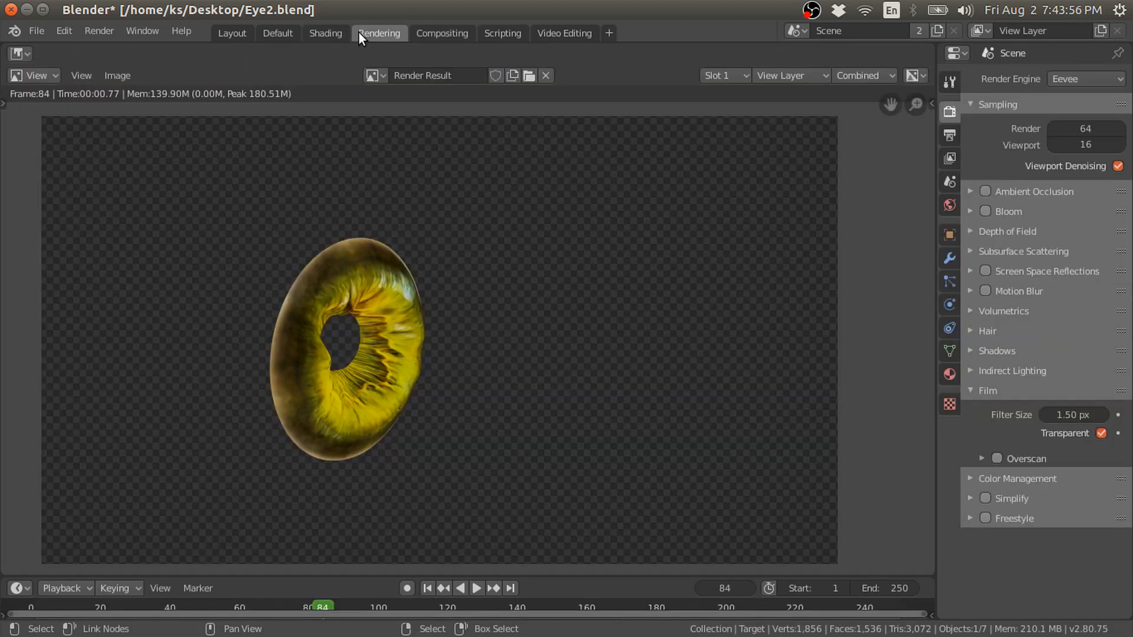
click(30, 76)
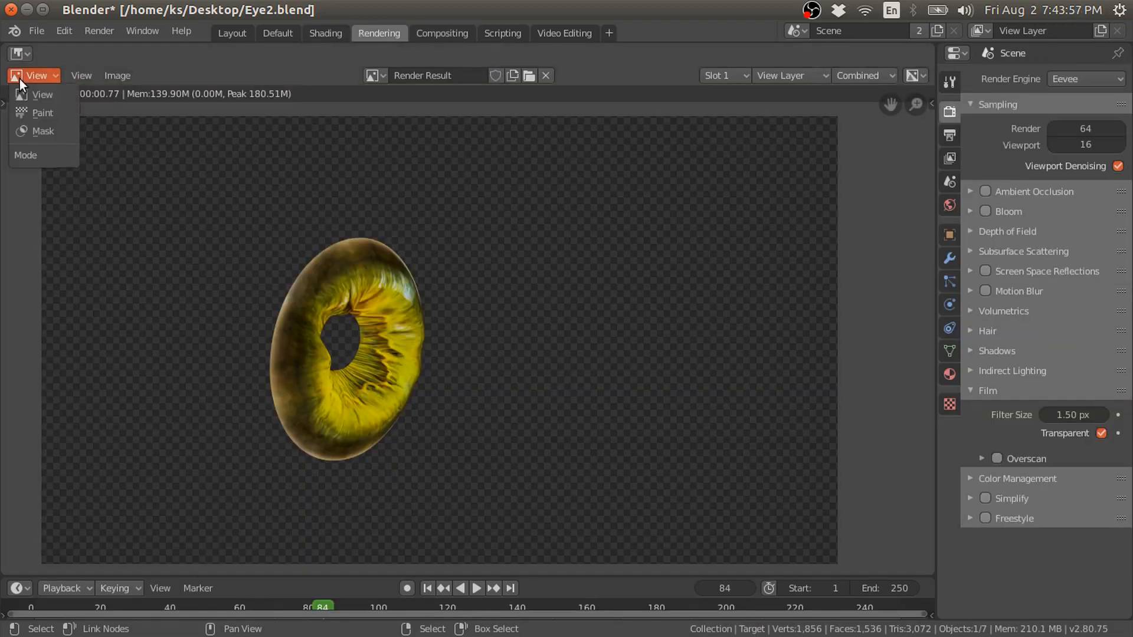
click(33, 131)
click(527, 79)
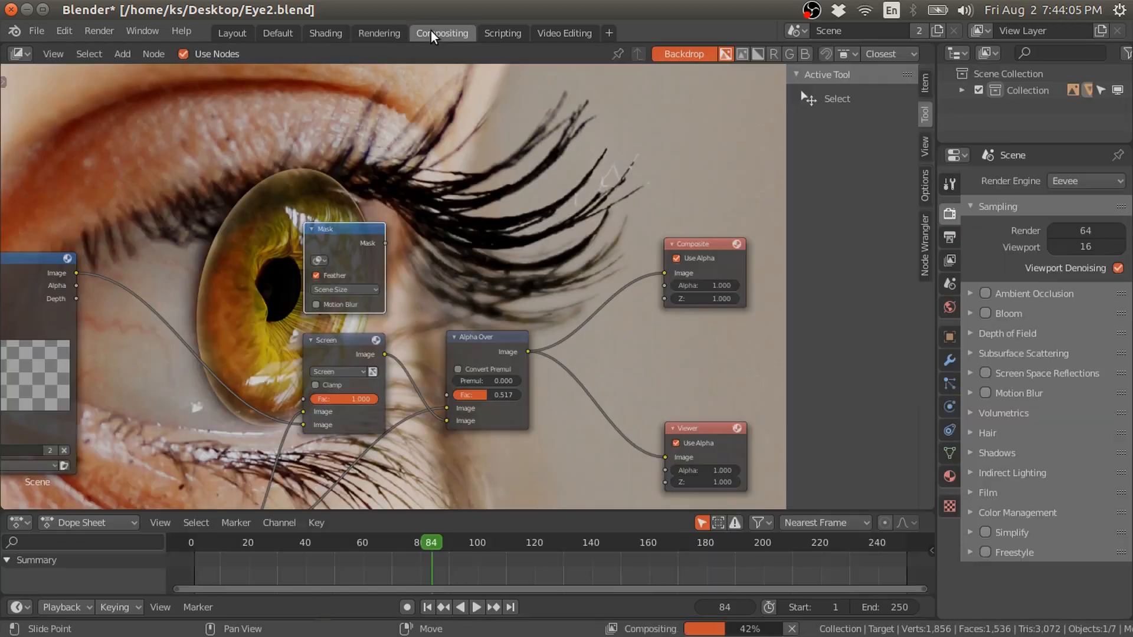
- Assign the new mask to the compositor's Mask node and link its output to the Alpha Over node's Fac input
click(435, 33)
click(319, 260)
click(383, 282)
drag(382, 243, 448, 398)
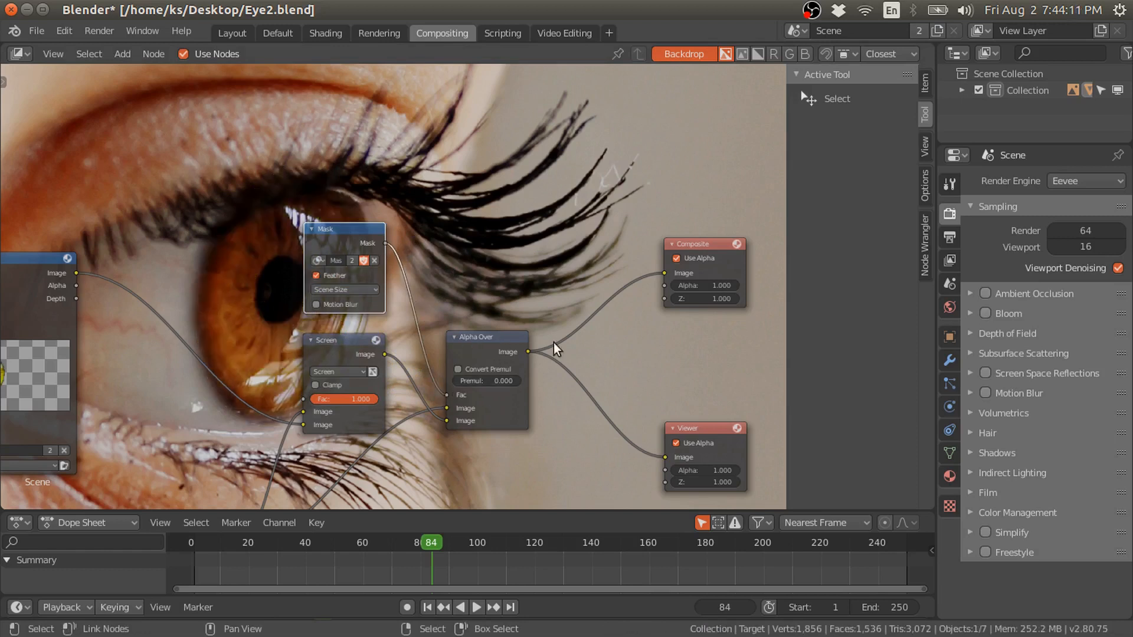
middle_drag(470, 330, 485, 323)
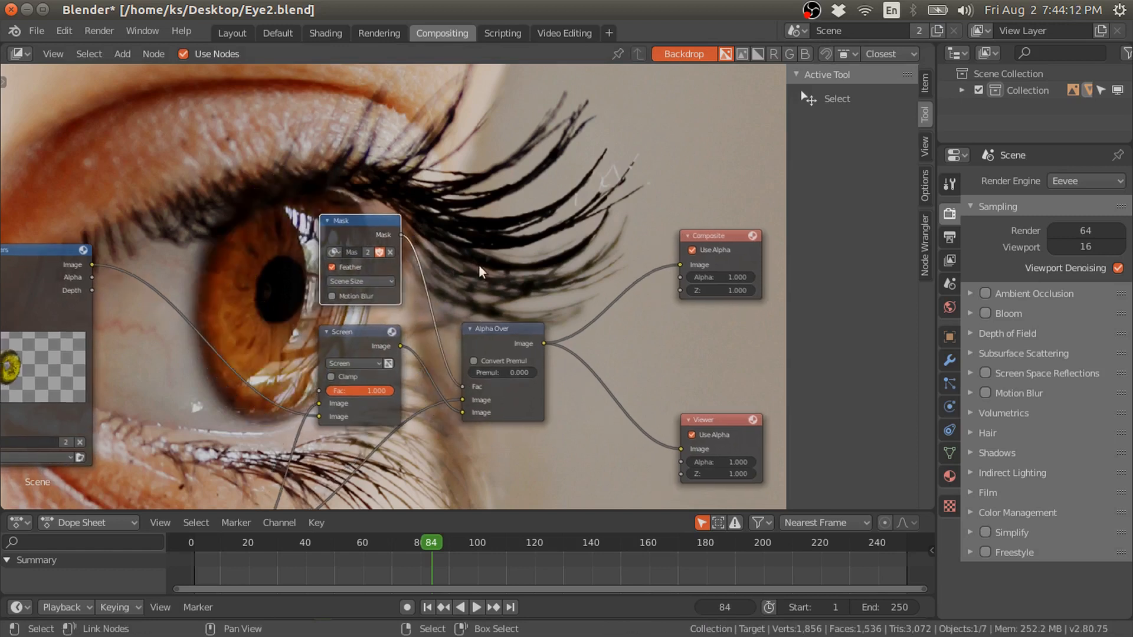
- Show the Viewer Node image behind the mask in the Rendering workspace's mask editor
click(366, 36)
middle_drag(357, 186, 401, 145)
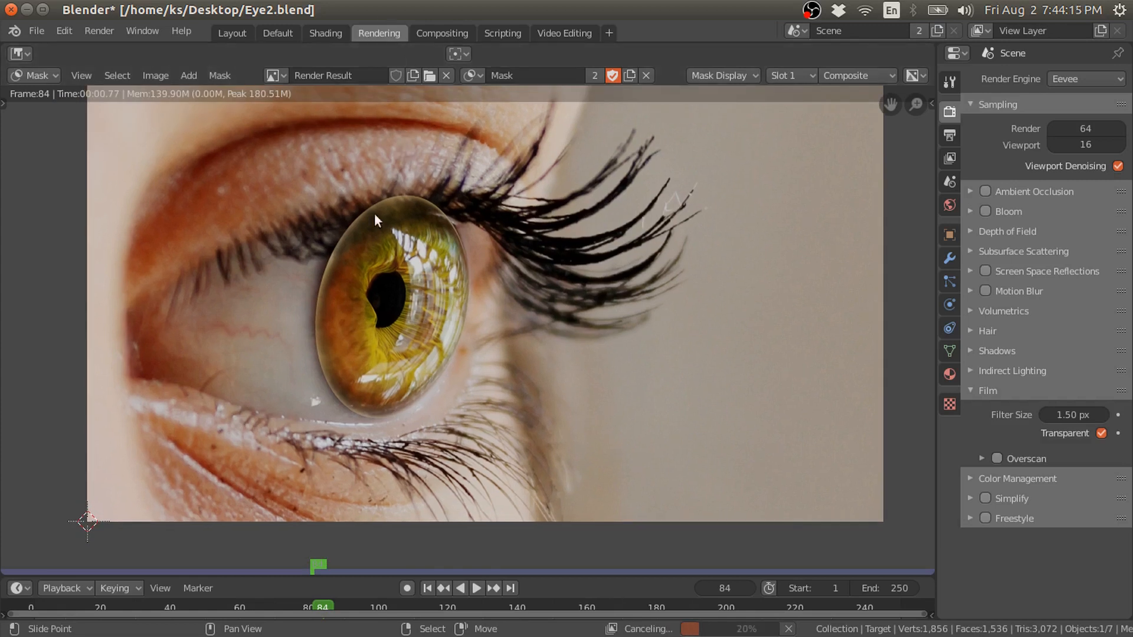
scroll(422, 208, down, 2)
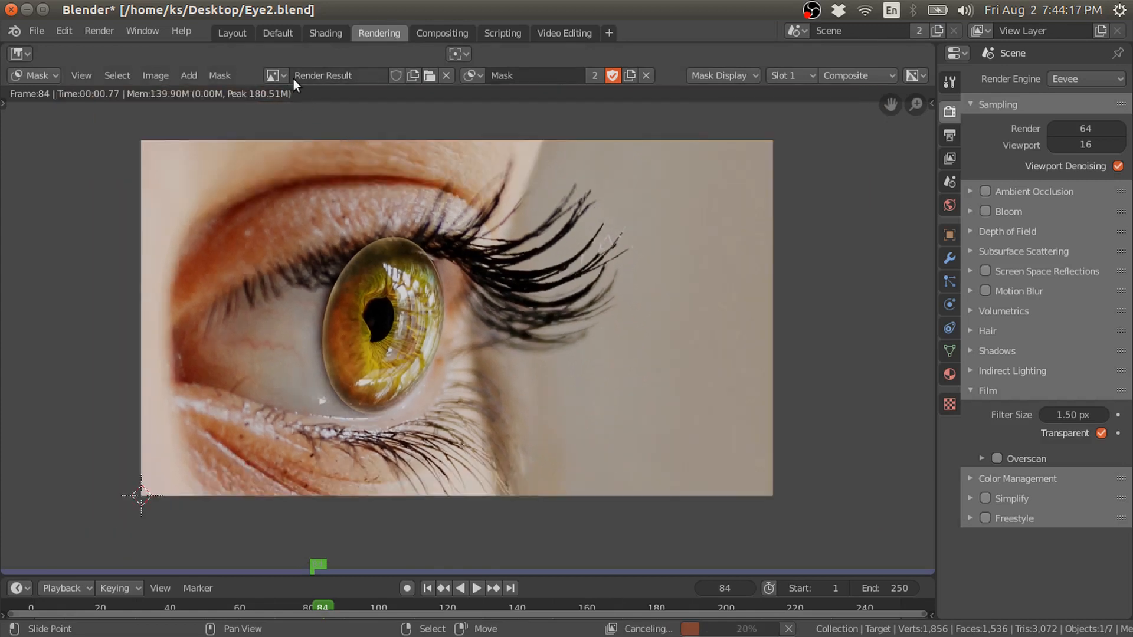
click(274, 75)
click(301, 148)
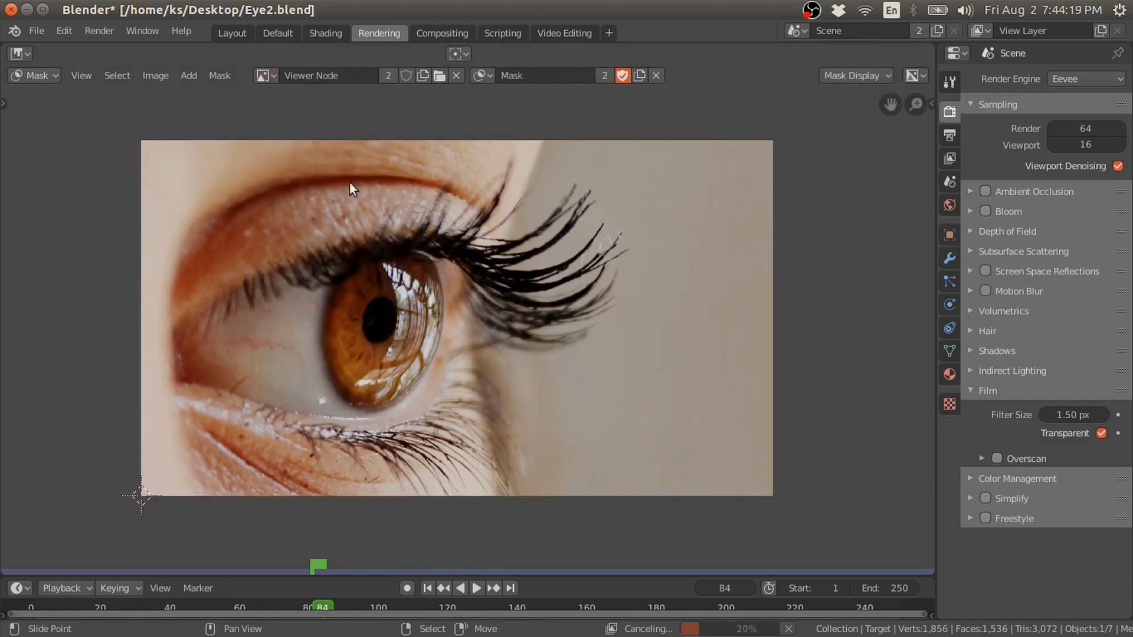
scroll(359, 285, up, 2)
scroll(327, 288, down, 1)
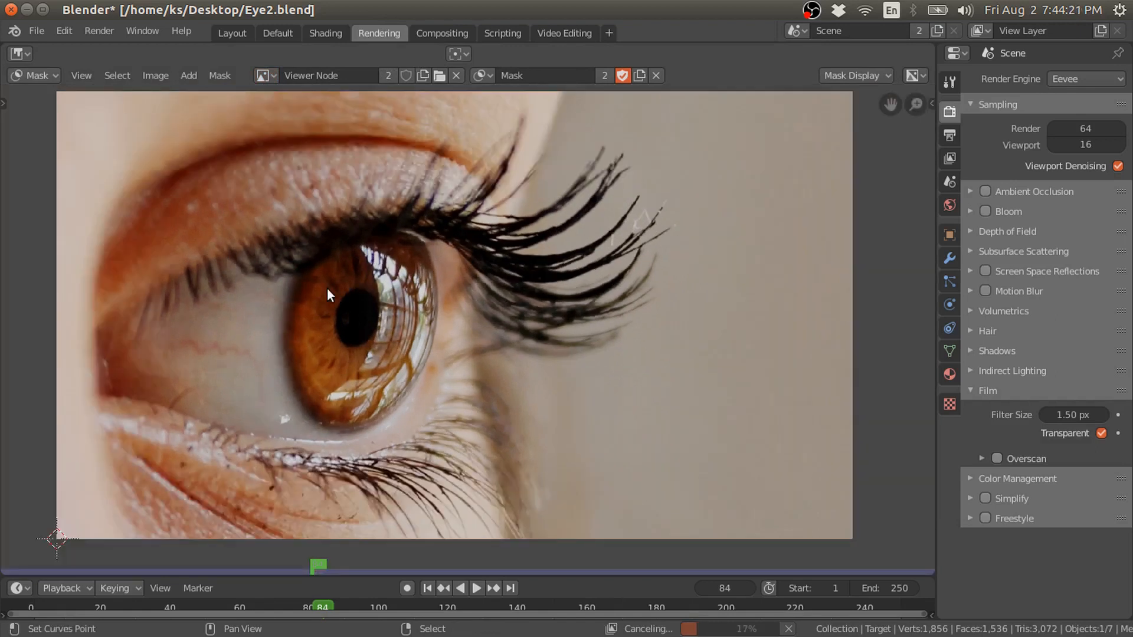
- Add a circle spline to the mask and move it over the pupil of the eye
key(shift+a)
click(266, 289)
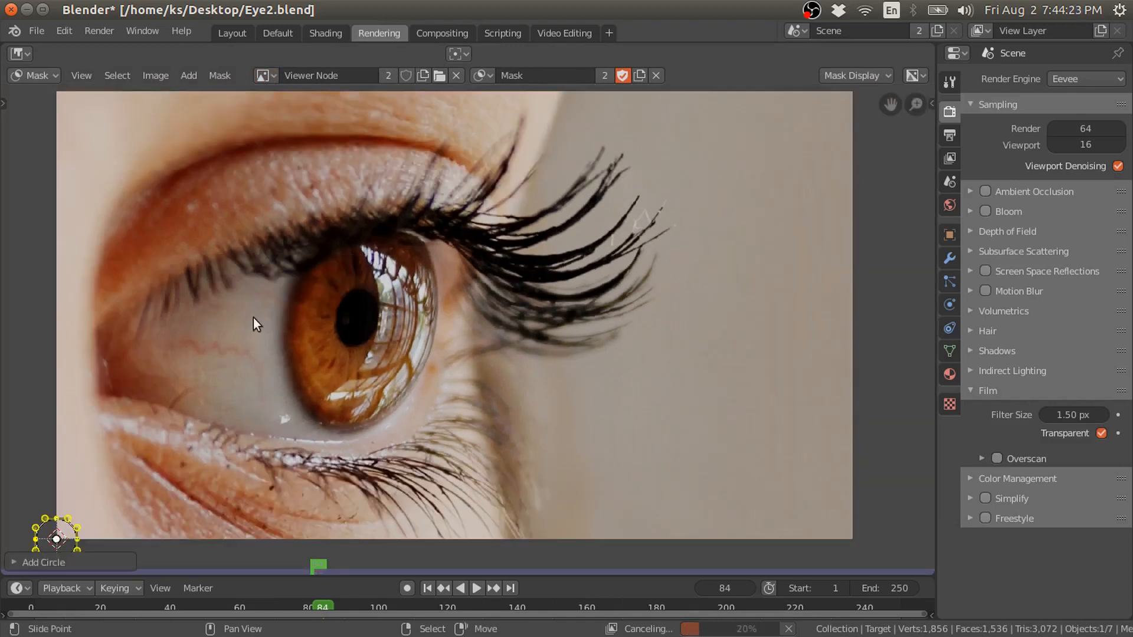
key(g)
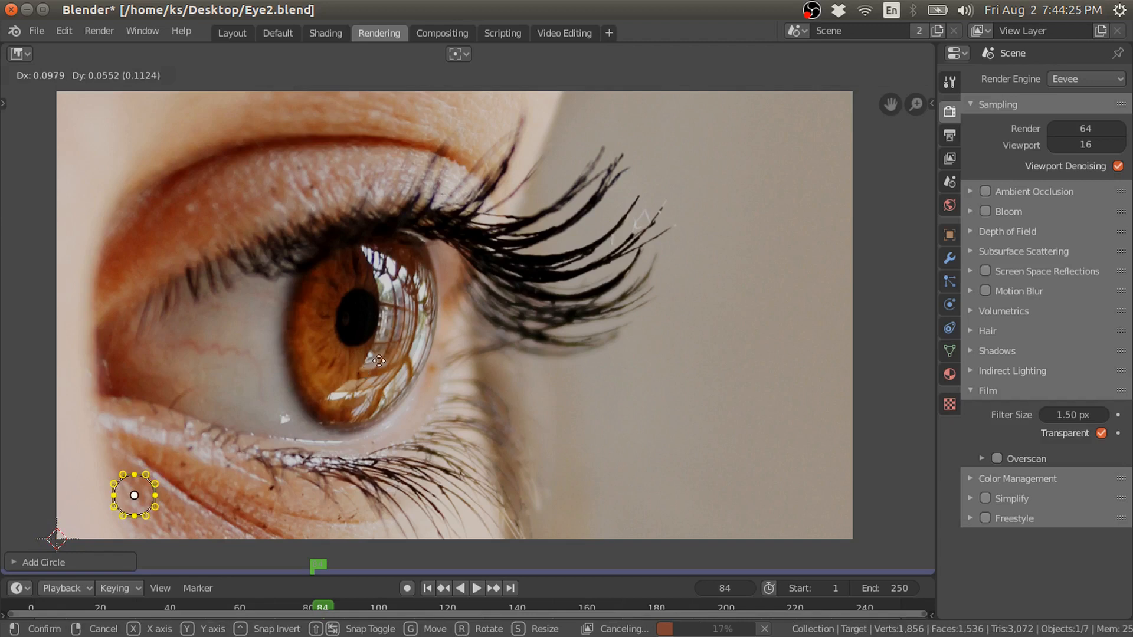
click(548, 240)
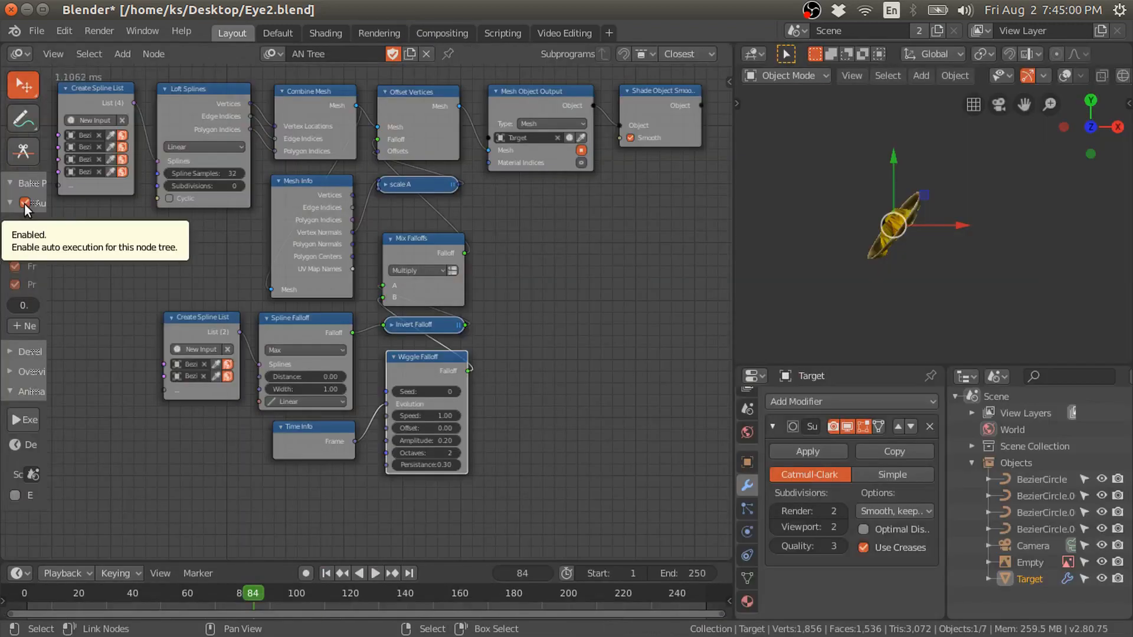
- Disable auto execution for the AN Tree node tree and return to the mask editor in the Rendering workspace
click(25, 203)
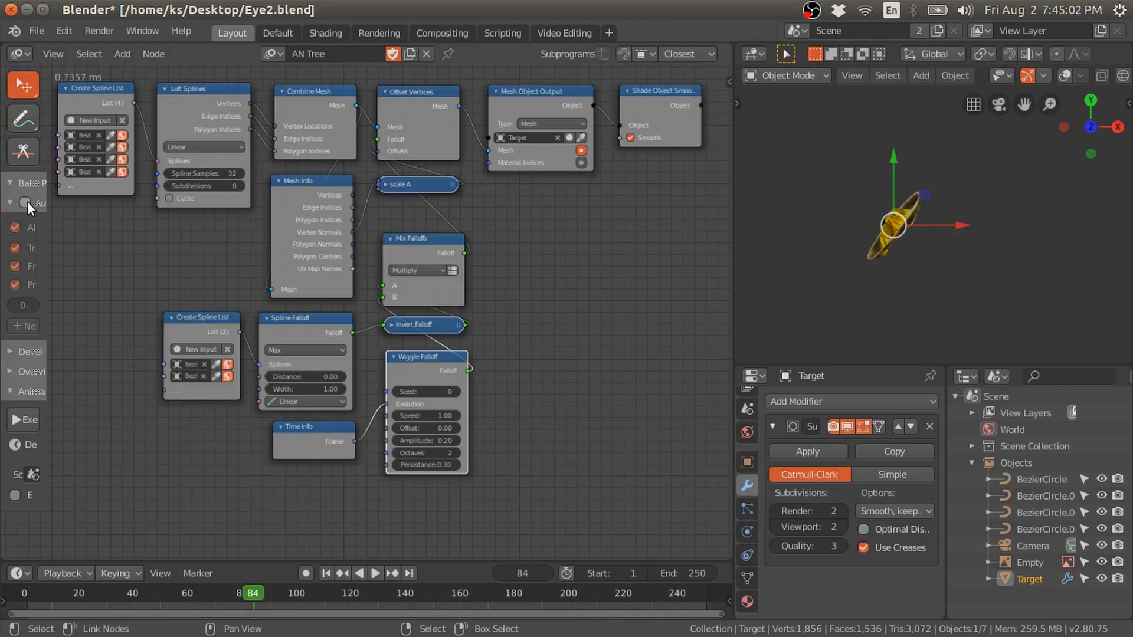
click(426, 35)
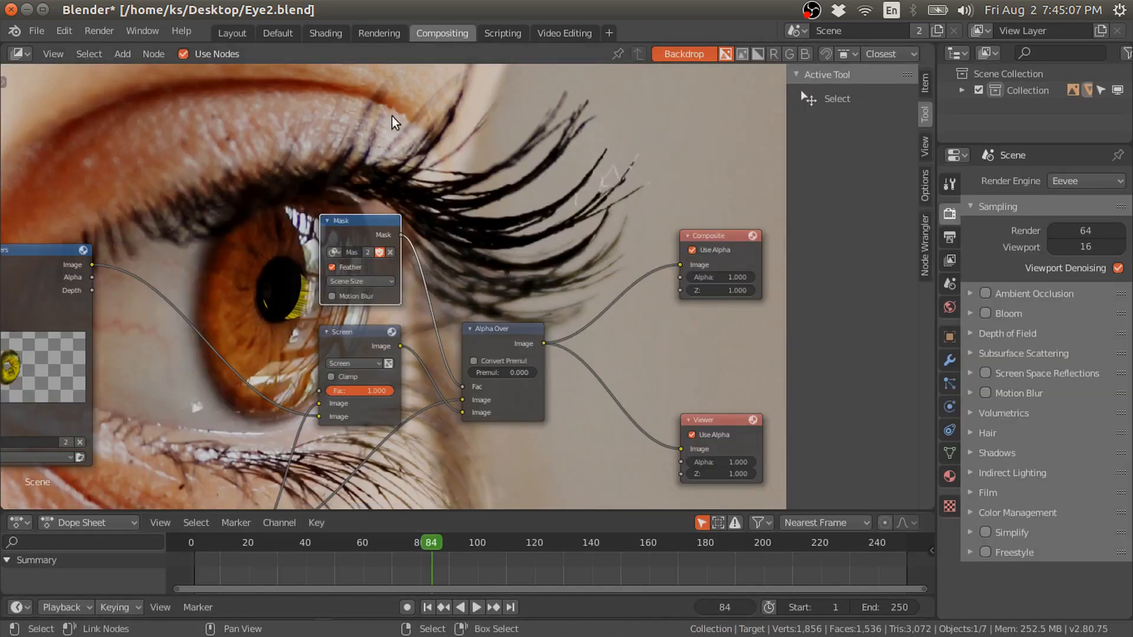
click(366, 30)
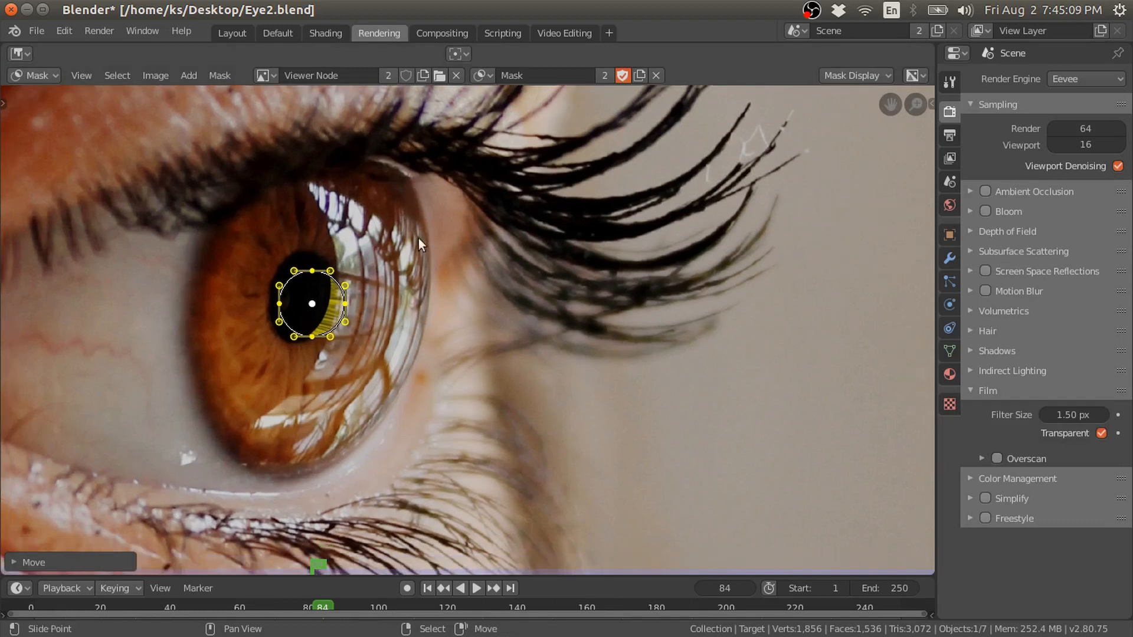
- Scale the mask circle up about 2.9 times to cover more of the iris
key(s)
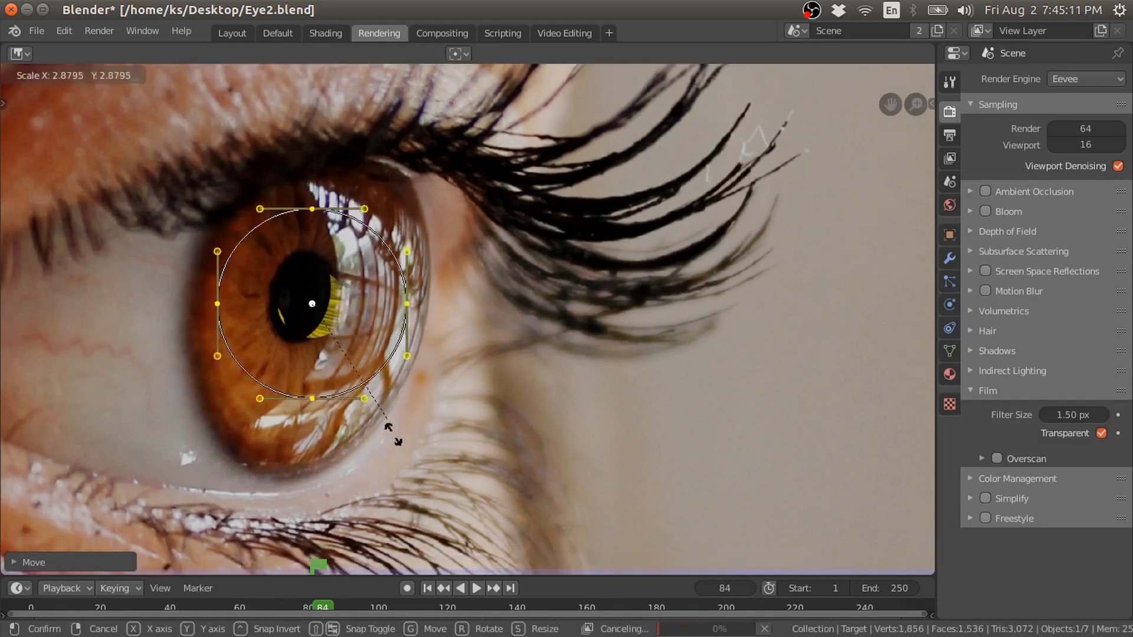
click(398, 426)
scroll(300, 310, up, 2)
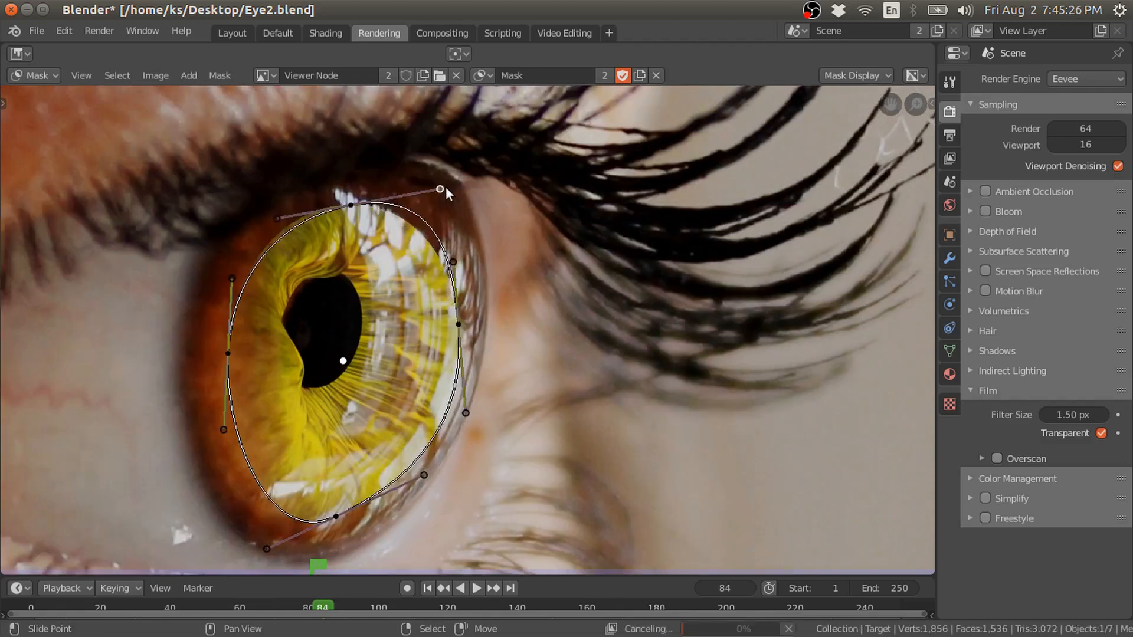
- Adjust the mask spline's points and handles along the iris's upper, lash-side and lower edges to follow its outline
drag(445, 187, 469, 164)
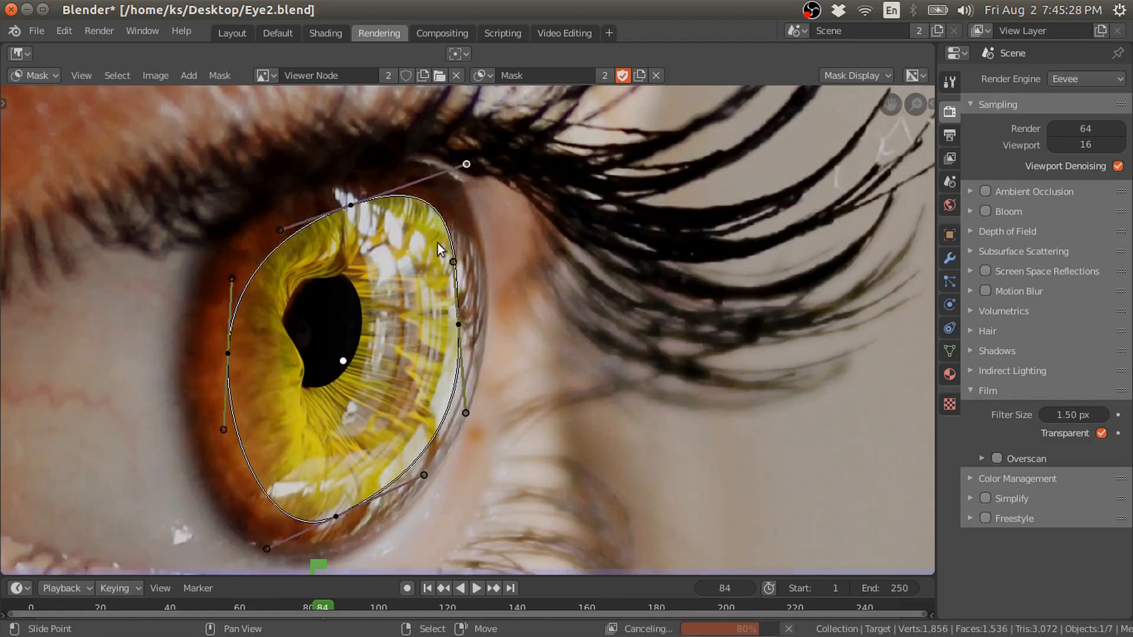
mouse_move(462, 324)
mouse_down()
mouse_move(478, 319)
mouse_move(464, 315)
mouse_up()
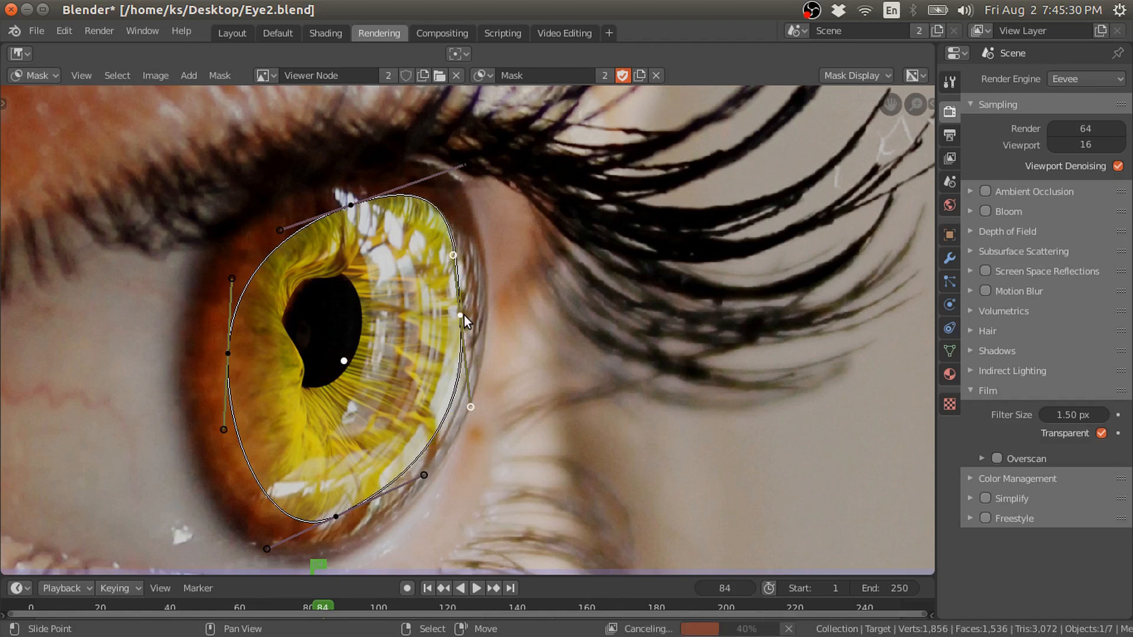
drag(473, 405, 456, 394)
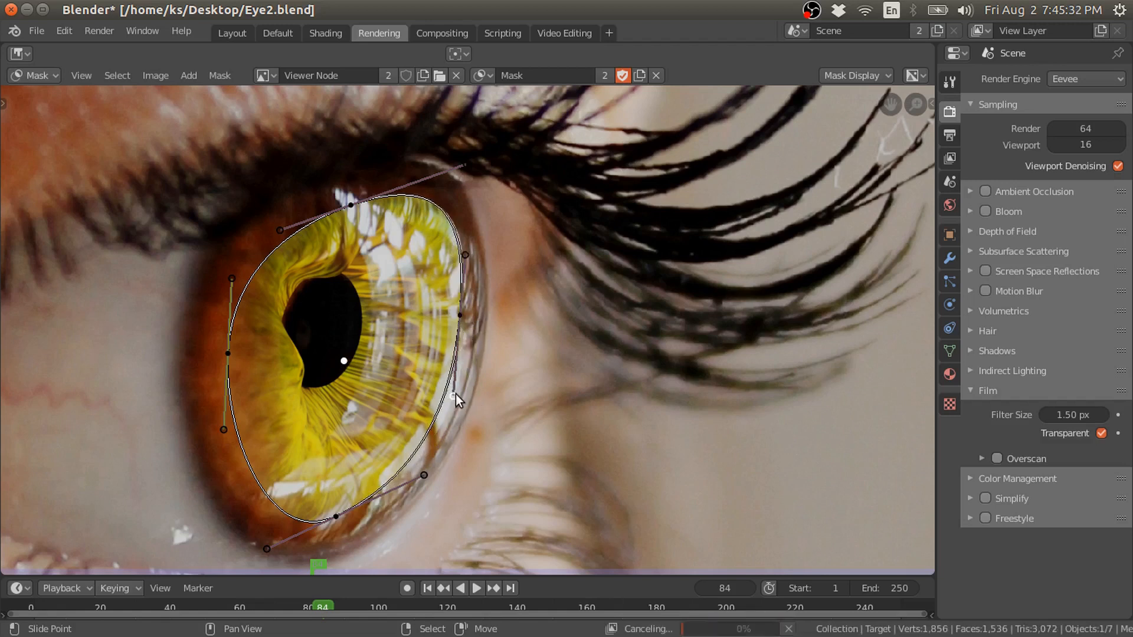
drag(424, 474, 422, 471)
middle_drag(366, 438, 367, 393)
- Fatten the feather of all mask points by about 3 and pull the inner-side and lower feather points slightly outward
key(a)
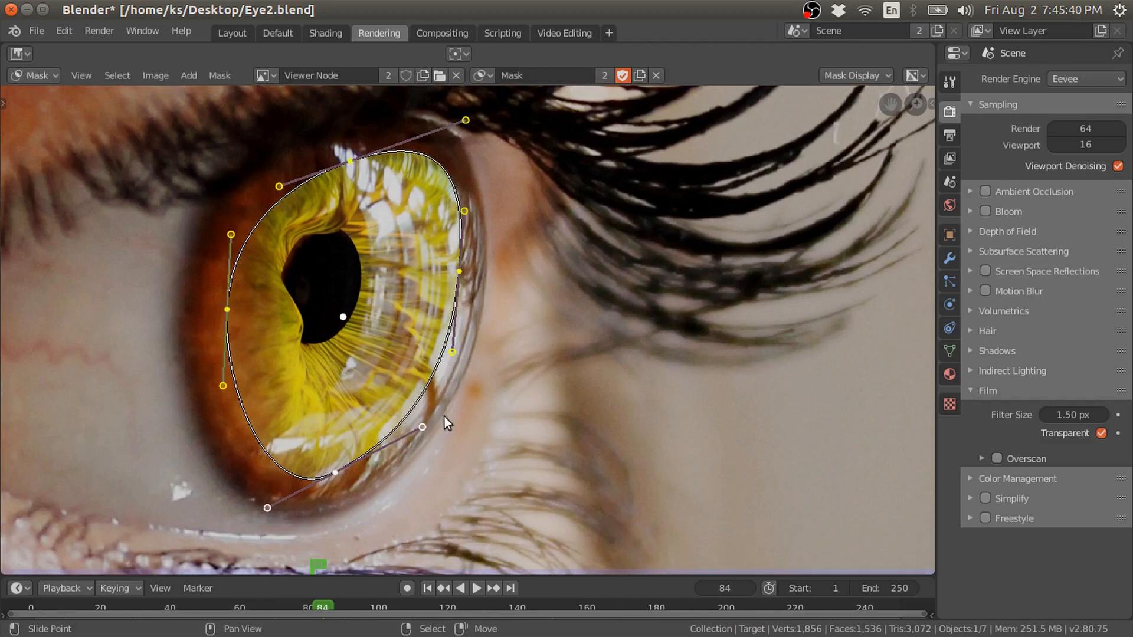
key(alt+s)
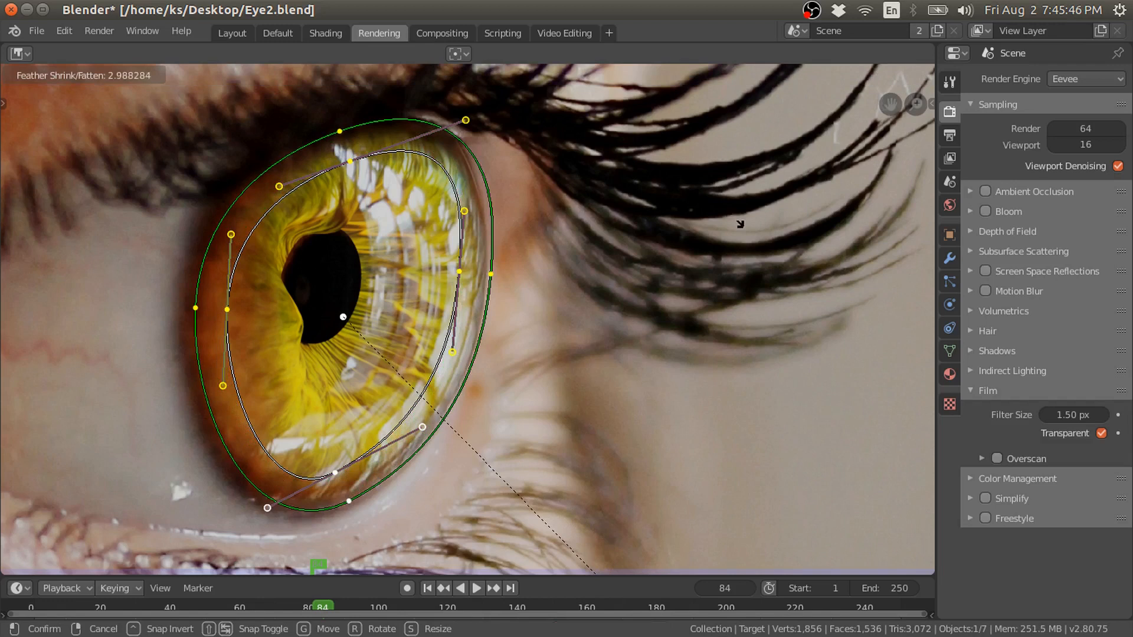
click(760, 263)
drag(190, 308, 185, 308)
drag(346, 502, 346, 508)
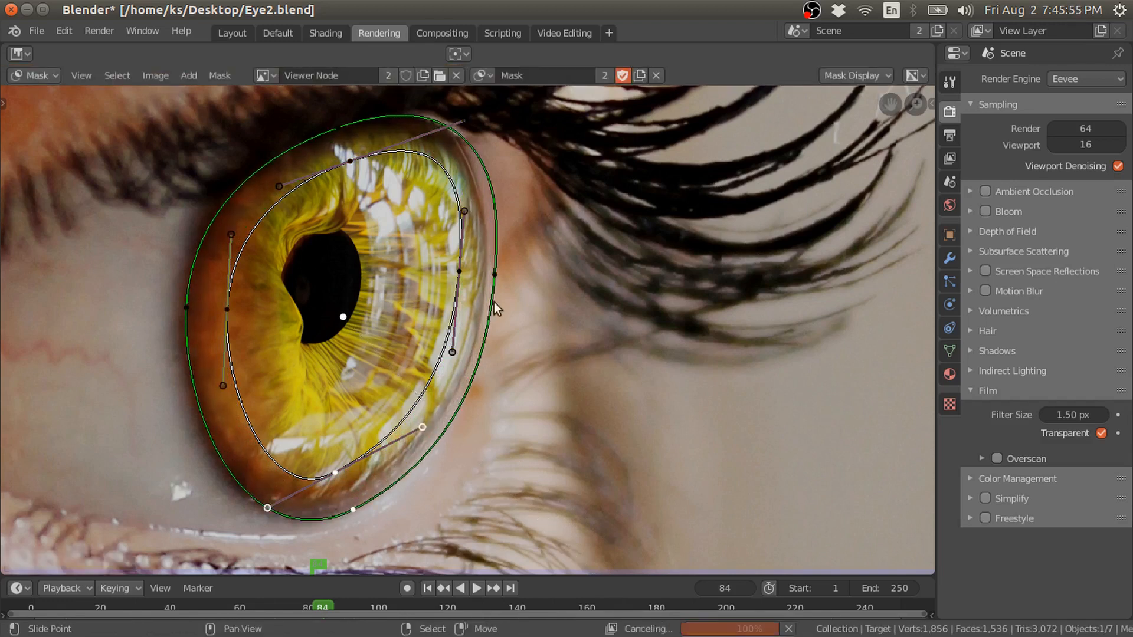
- Pull the mask's lash-side feather point and upper handle slightly inward, and scale the whole mask down to about 0.9
drag(494, 274, 488, 272)
drag(463, 121, 435, 116)
key(a)
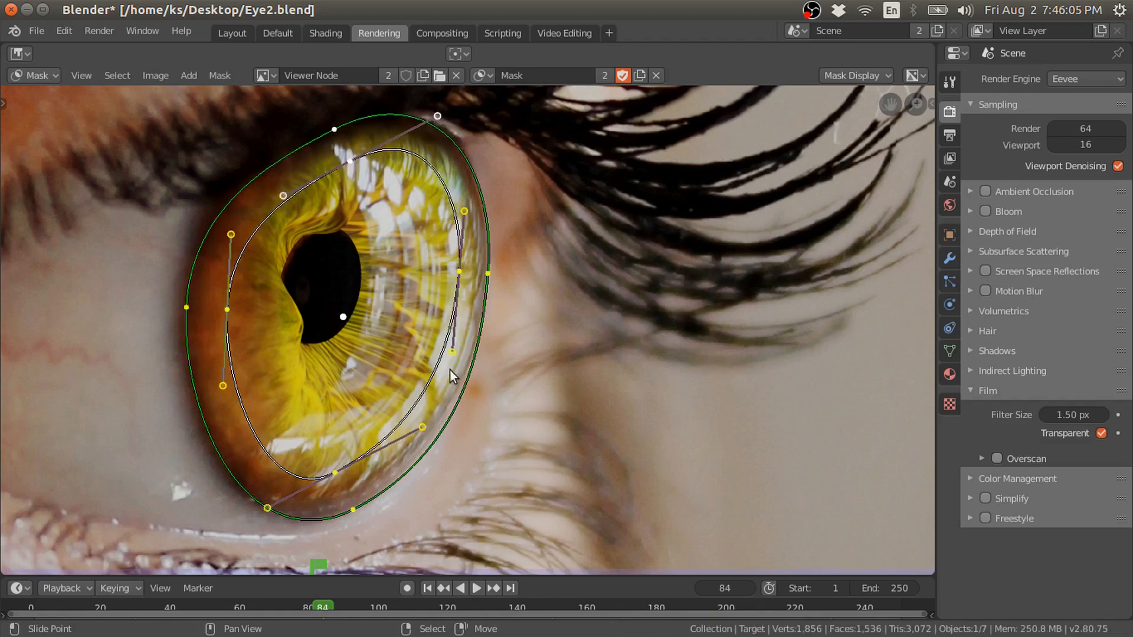
key(s)
click(566, 435)
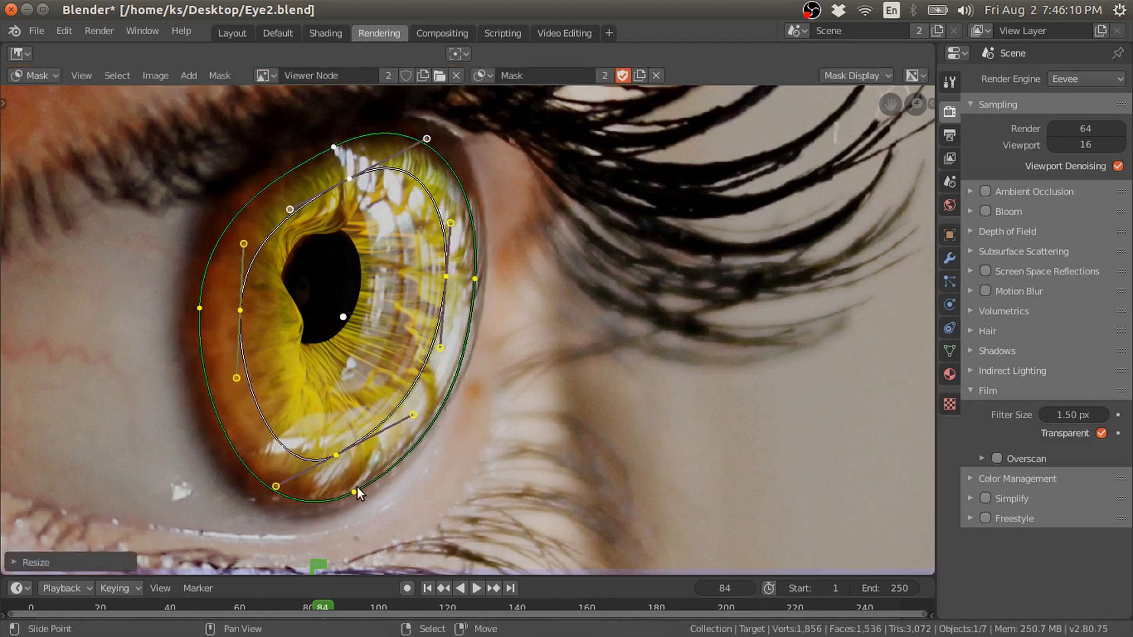
- Pull the mask's four feather points back out to the iris edge and lengthen the upper handles of the inner-side and top points
drag(356, 491, 358, 503)
drag(476, 278, 489, 279)
drag(335, 145, 325, 140)
mouse_move(201, 306)
mouse_down()
mouse_move(175, 292)
mouse_move(189, 300)
mouse_up()
drag(244, 243, 243, 214)
drag(425, 140, 444, 129)
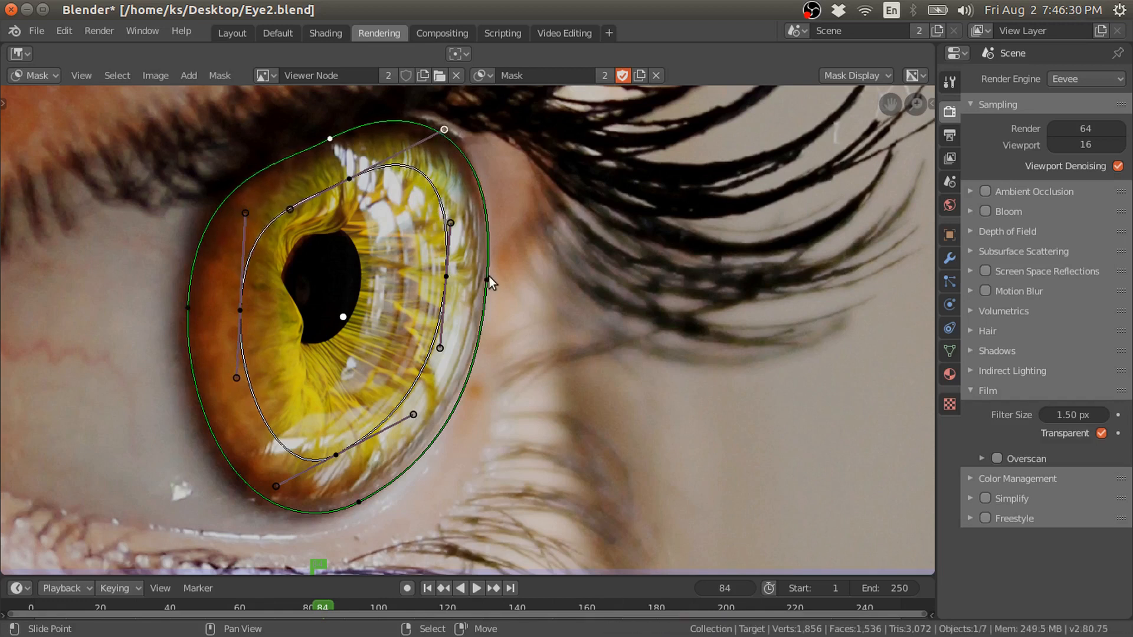
- Fine-tune the lash-side and lower feather points, the bottom spline point and the top point's handle to fit the iris outline
drag(489, 276, 485, 276)
drag(355, 501, 357, 504)
drag(333, 456, 327, 459)
click(321, 136)
drag(430, 131, 433, 137)
- Preview the composite without the mask overlay, return to mask editing, and slightly shorten the inner-side point's upper handle
click(41, 78)
click(37, 108)
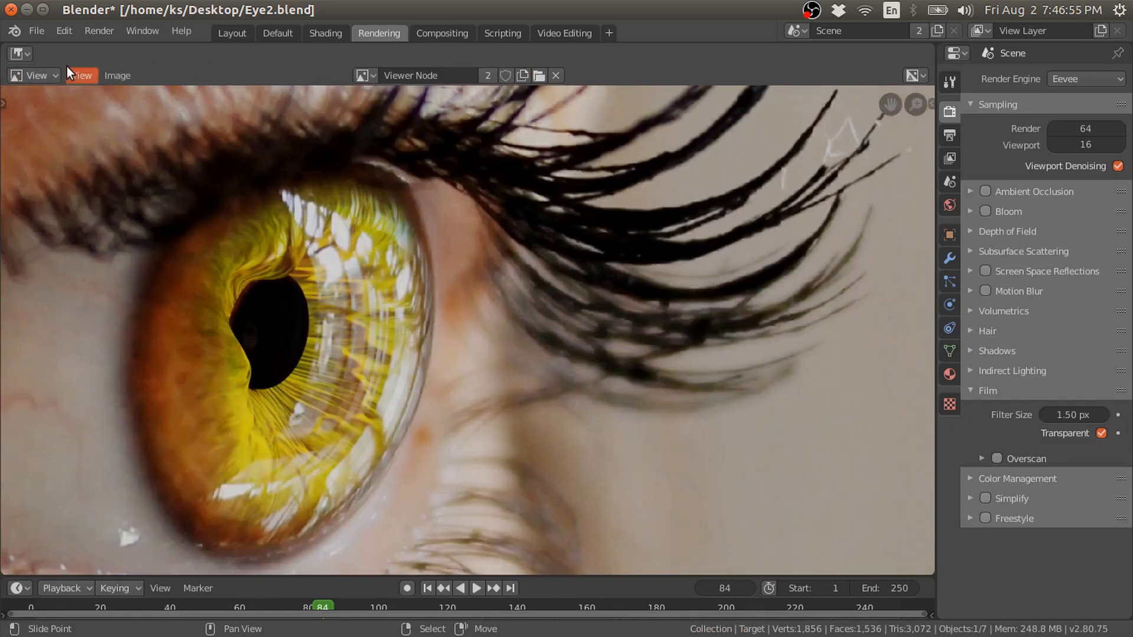
click(35, 76)
click(47, 132)
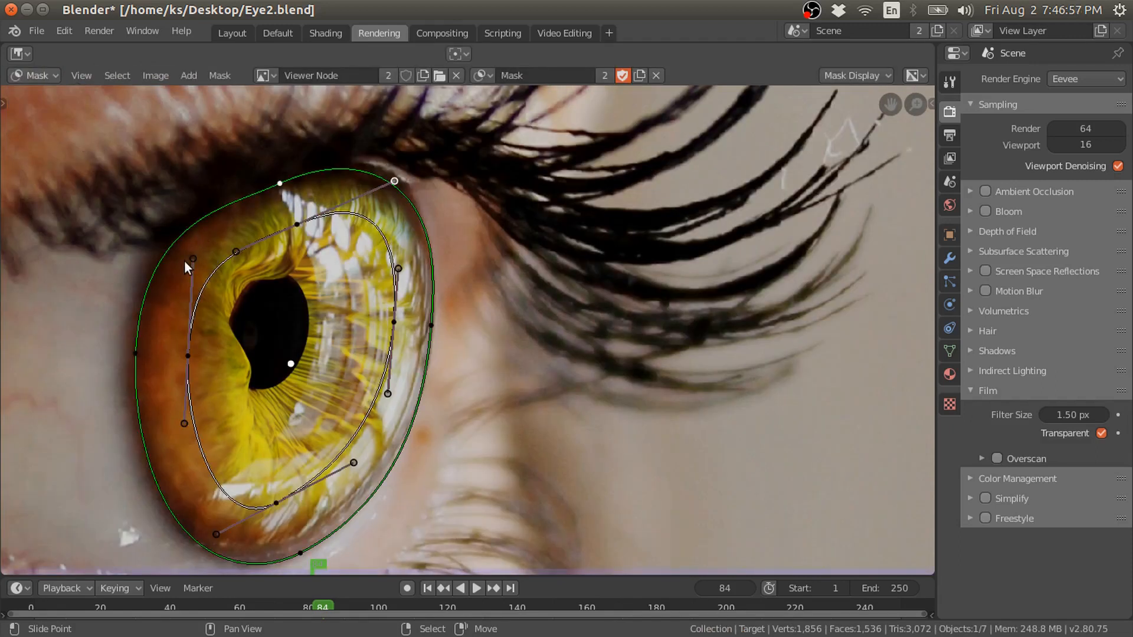
drag(190, 257, 191, 264)
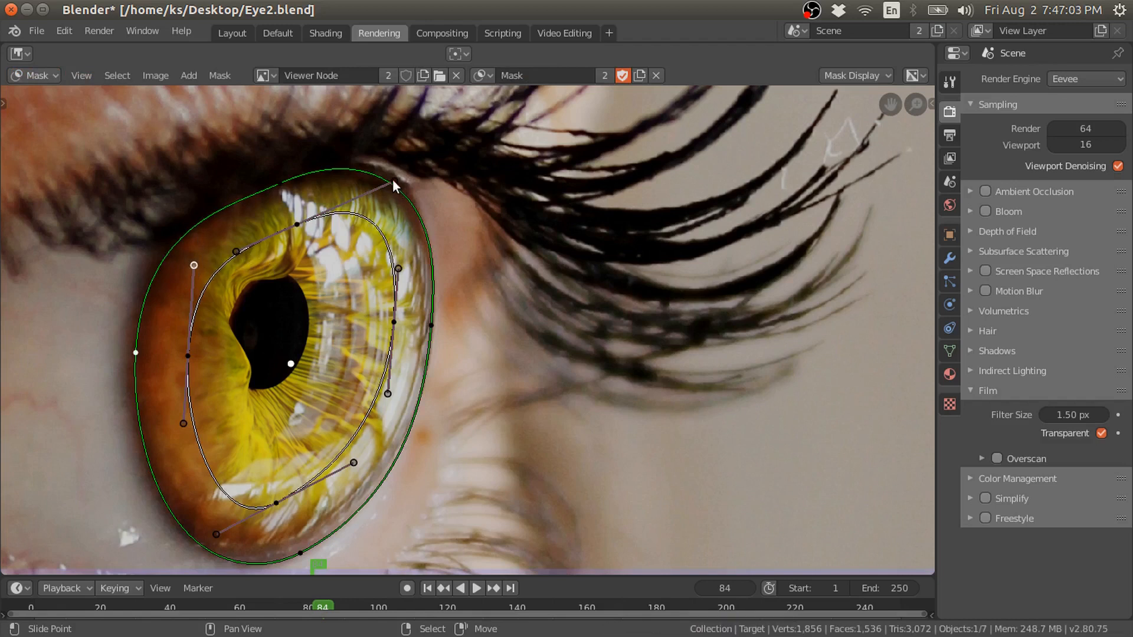
- Return to the Compositing workspace and set the Transform node's X offset to 1
click(437, 35)
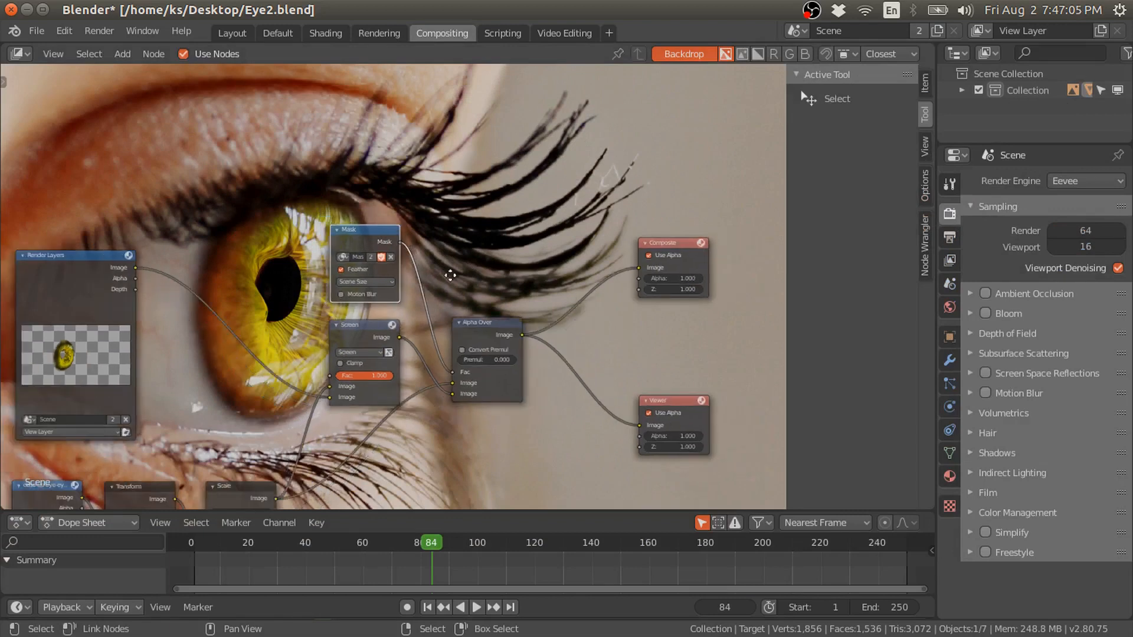
middle_drag(302, 306, 264, 274)
scroll(264, 359, up, 2)
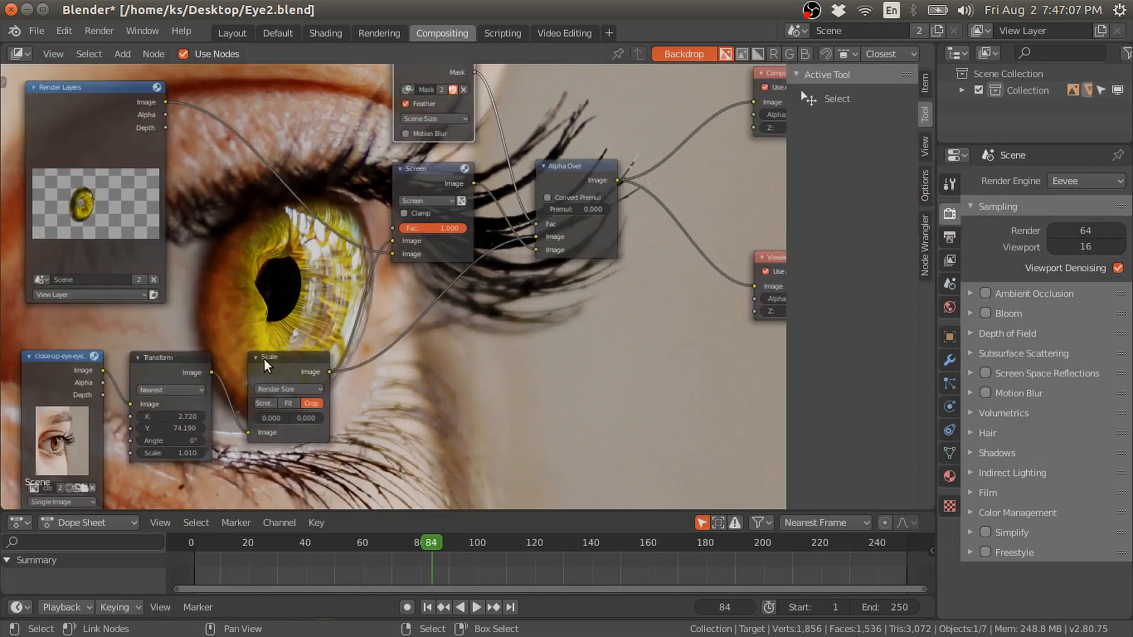
click(152, 422)
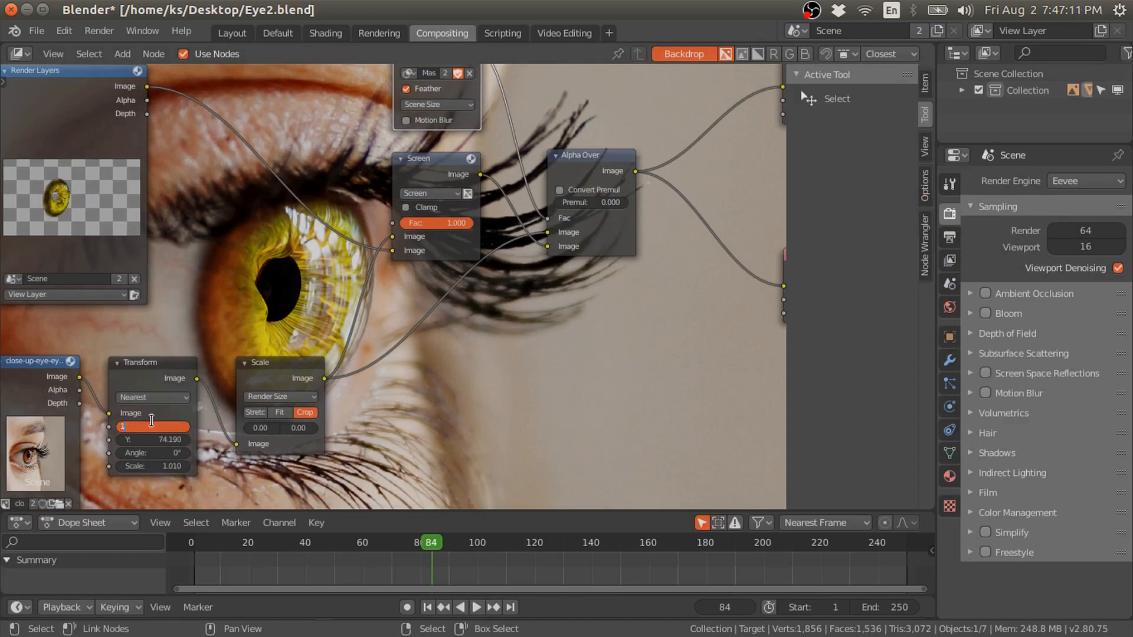
key(Return)
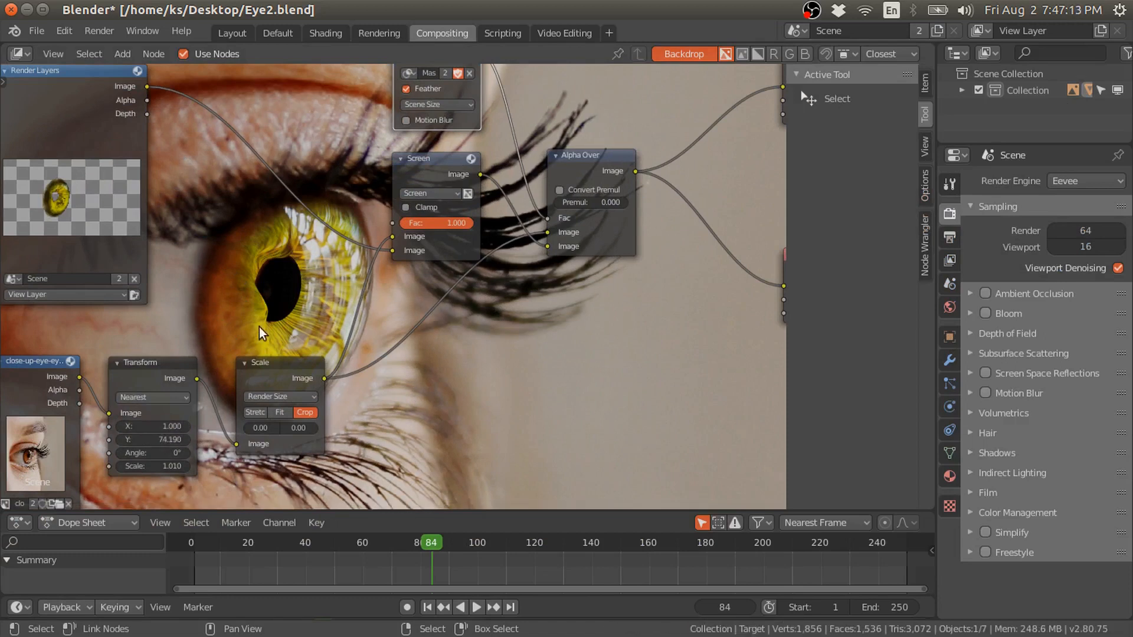
- Insert a Hue Saturation Value node on the link between Render Layers and Screen
middle_drag(337, 280, 343, 314)
scroll(344, 315, down, 3)
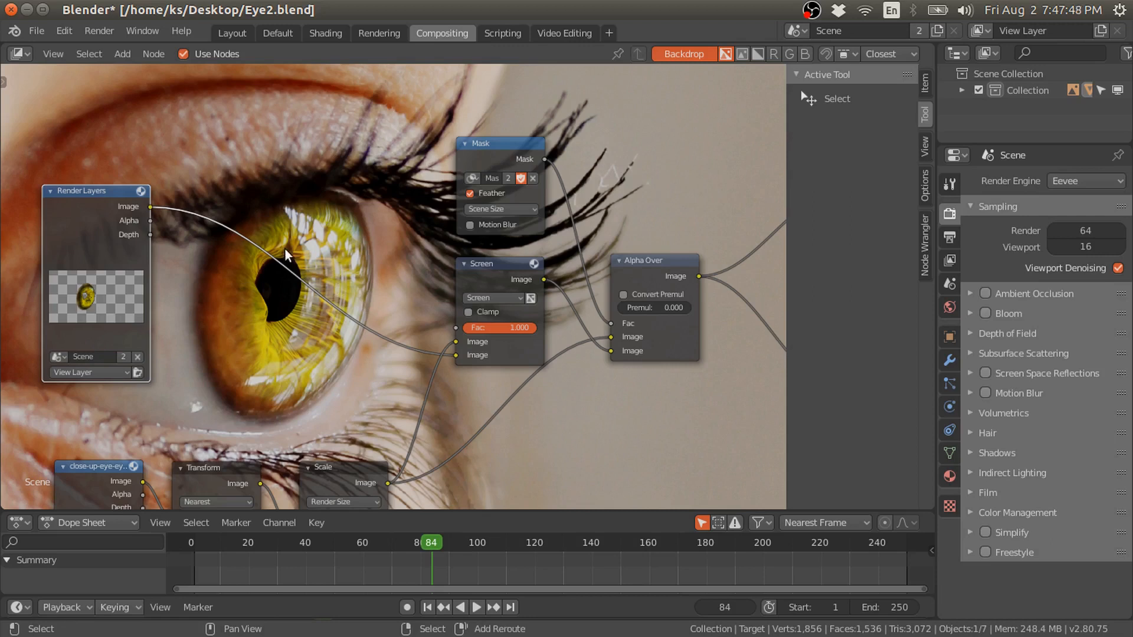
key(shift+a)
mouse_move(204, 308)
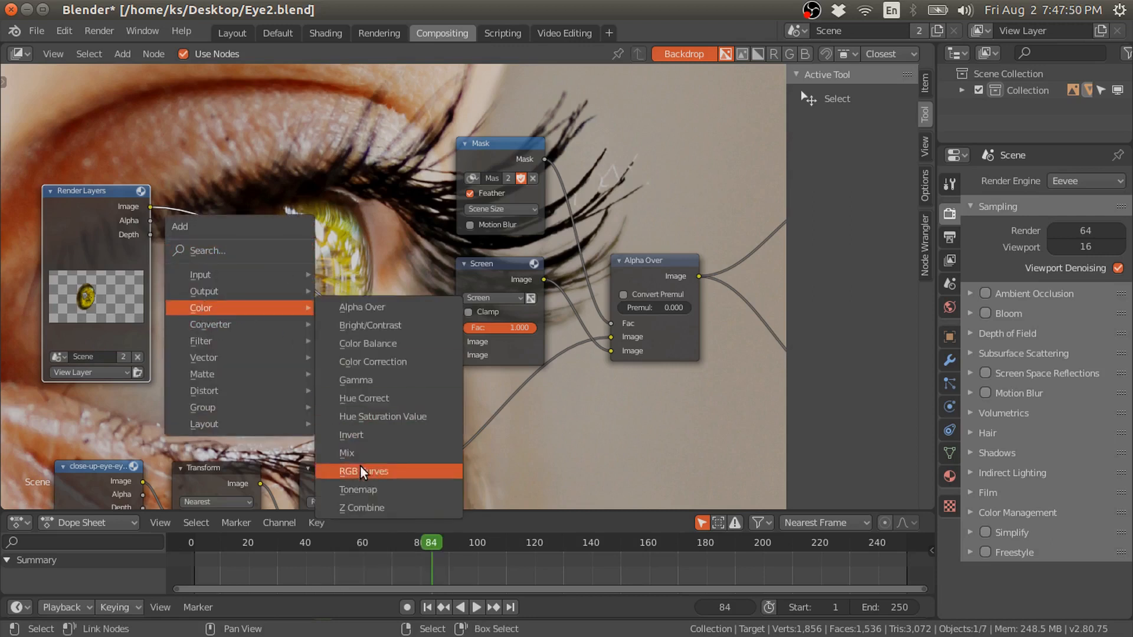
click(364, 416)
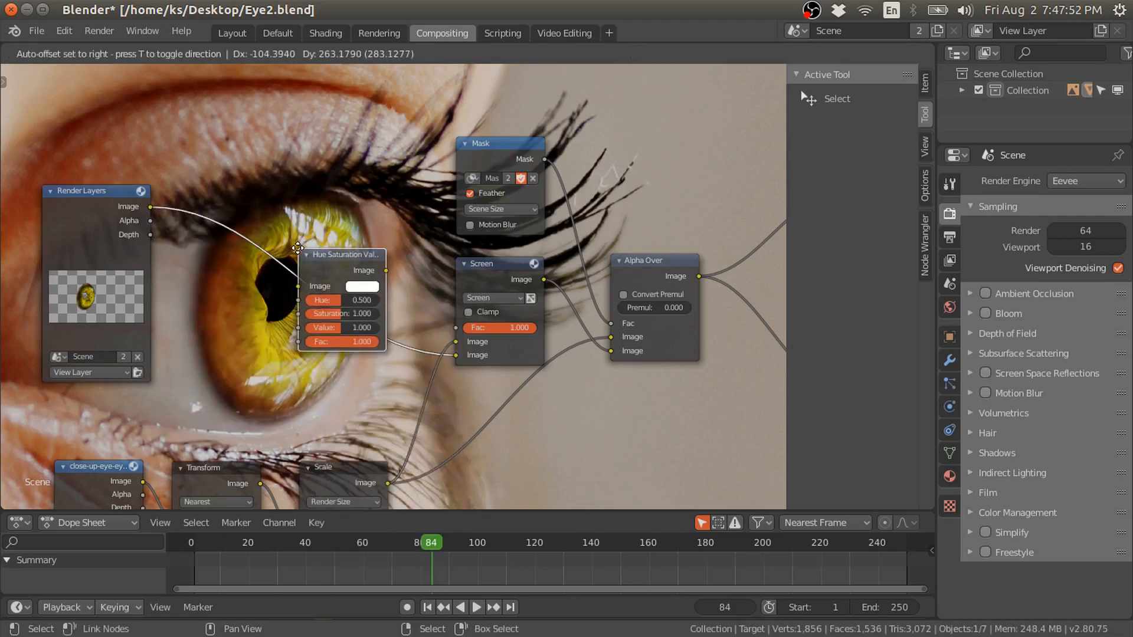
click(364, 270)
- Set the Hue Saturation Value node's Hue to 0.025
drag(367, 316, 340, 317)
click(339, 316)
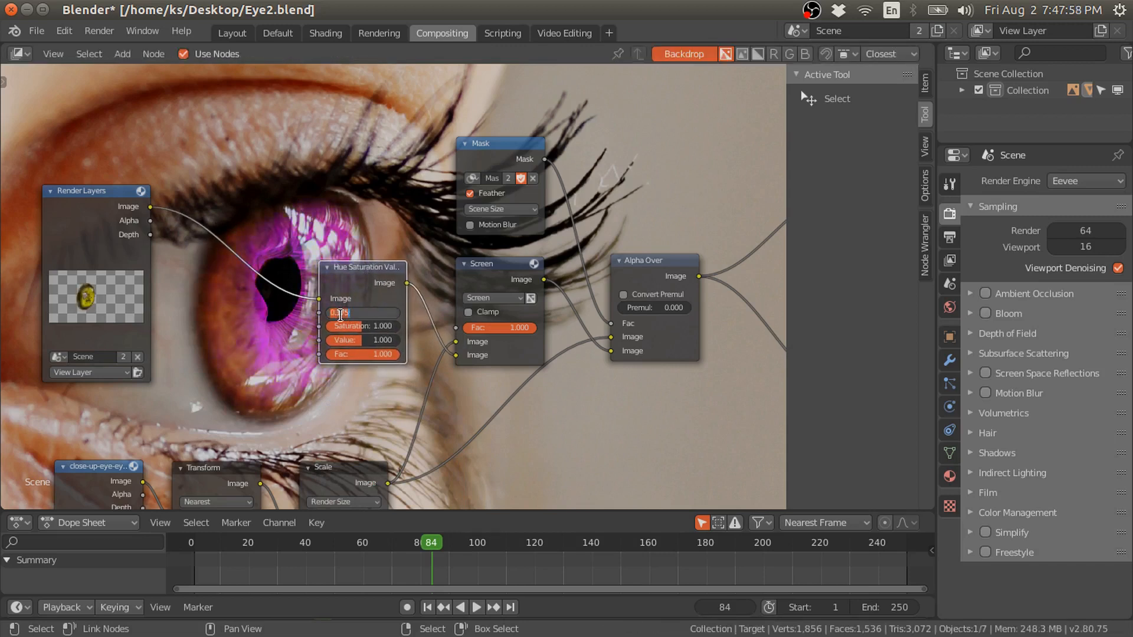
text(0.025)
key(Return)
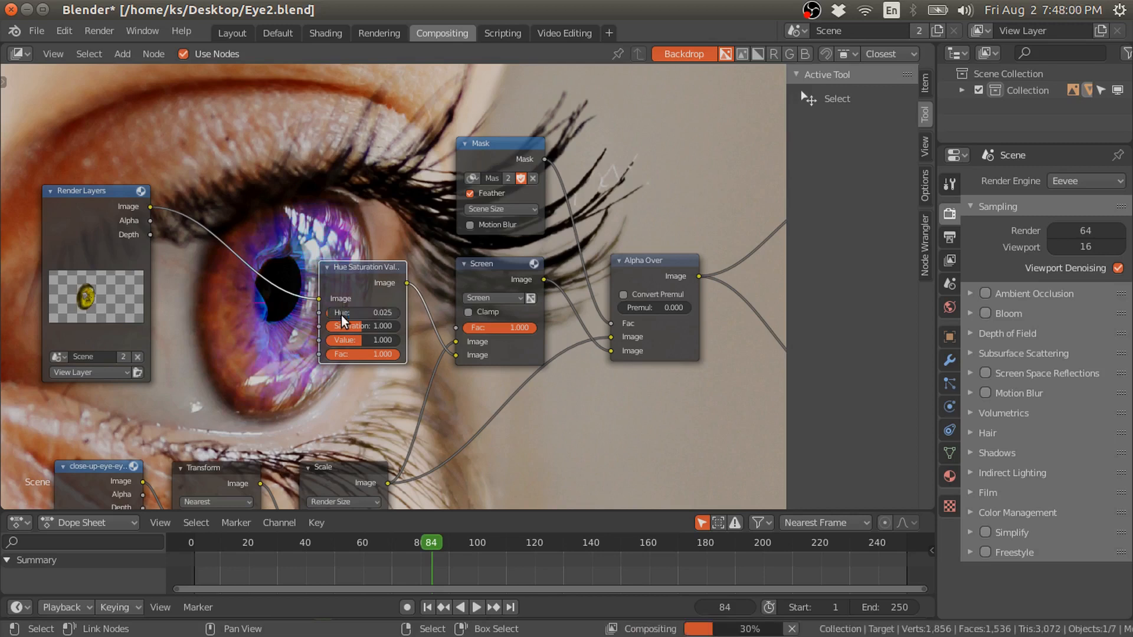
- Move the Hue Saturation Value and Render Layers nodes apart to make room between them
drag(355, 266, 369, 266)
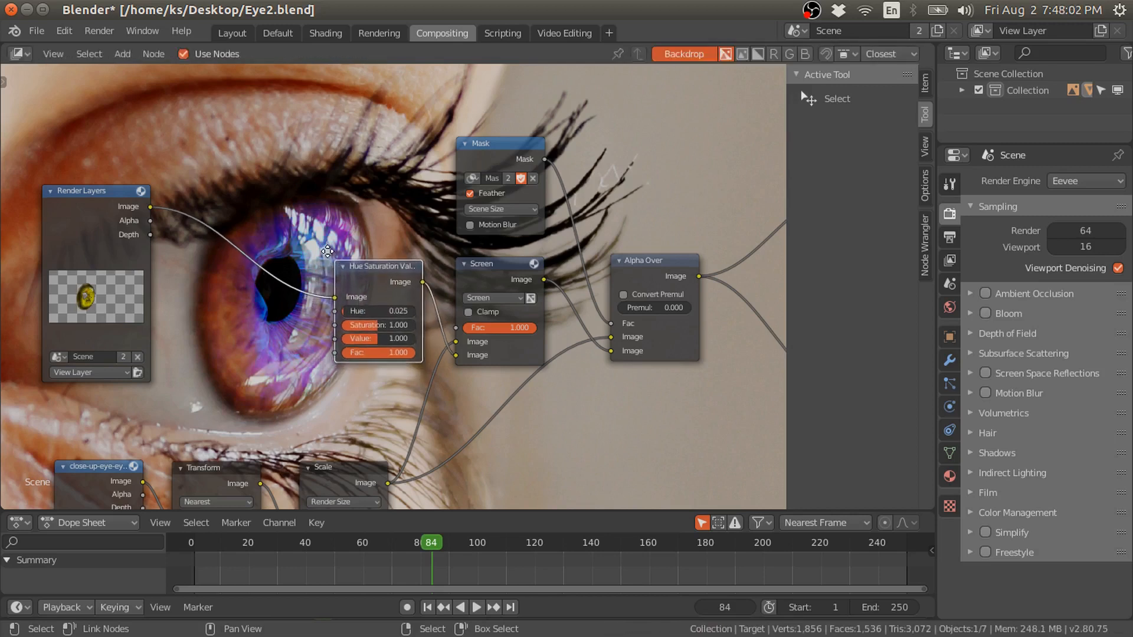
middle_drag(307, 295, 359, 298)
drag(133, 243, 73, 245)
key(shift+a)
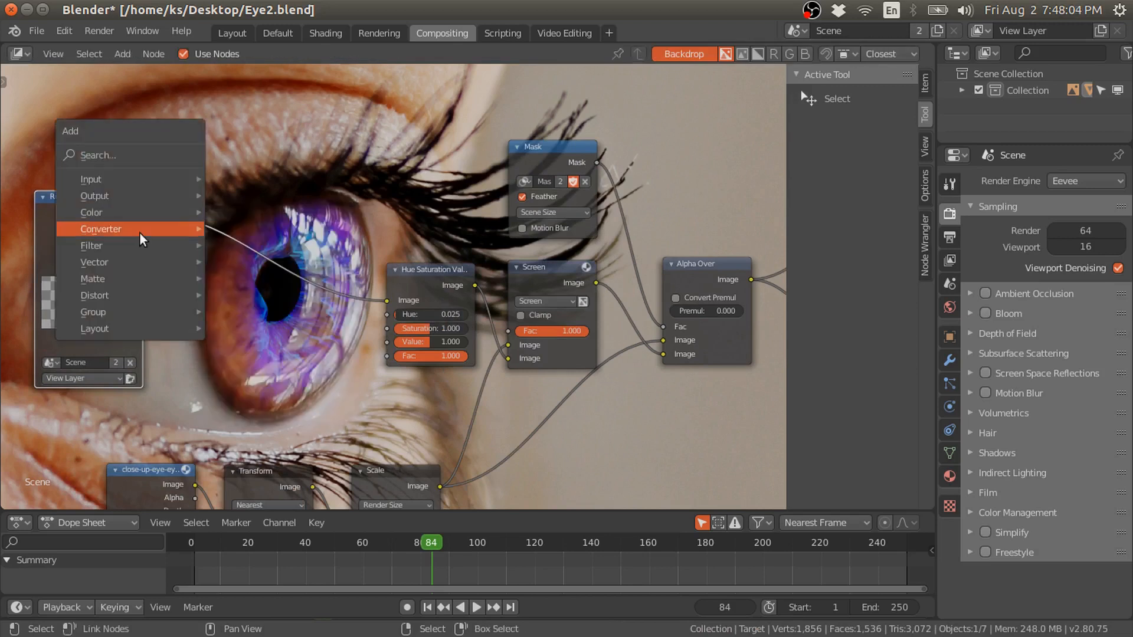
mouse_move(177, 246)
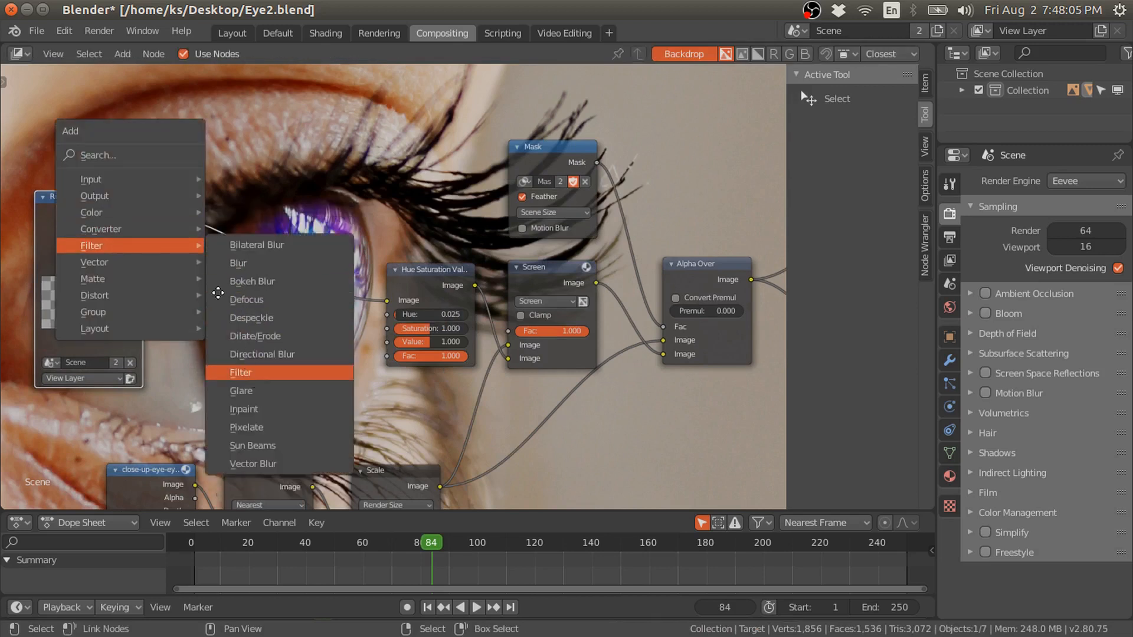
click(230, 372)
right_click(207, 311)
key(x)
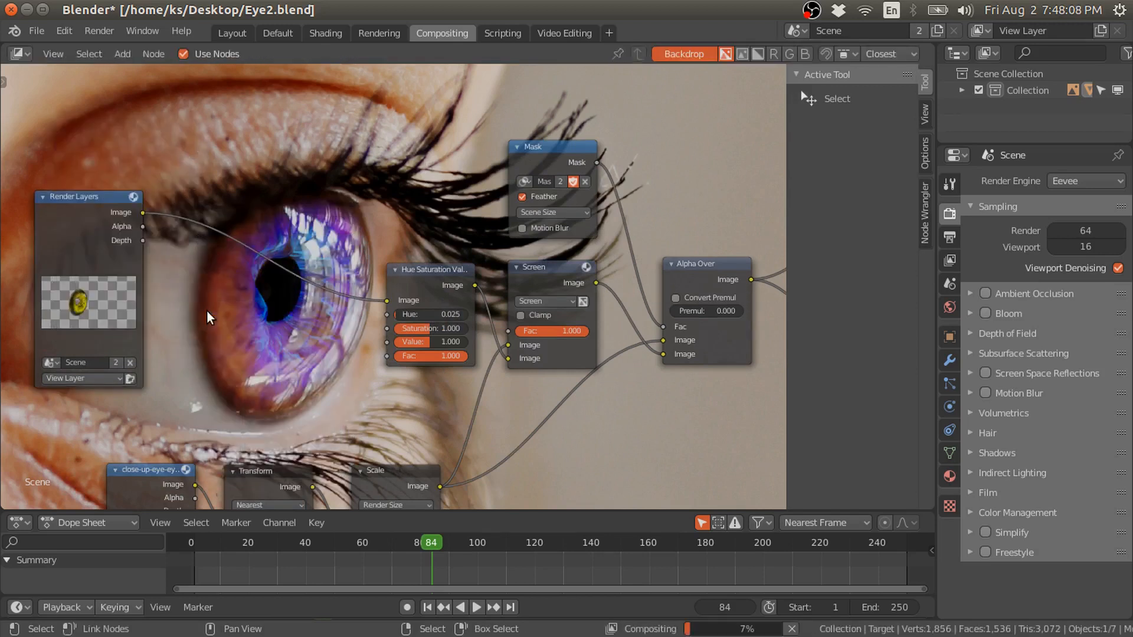
- Insert a Glare node on the link between Render Layers and Hue Saturation Value
key(shift+a)
mouse_move(136, 312)
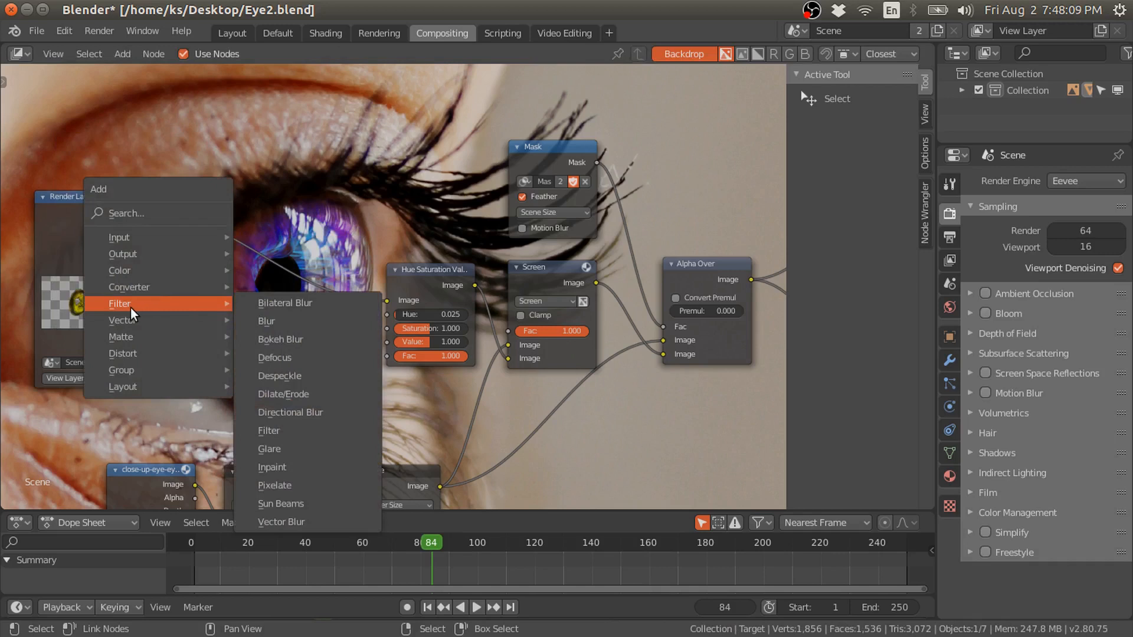
click(269, 449)
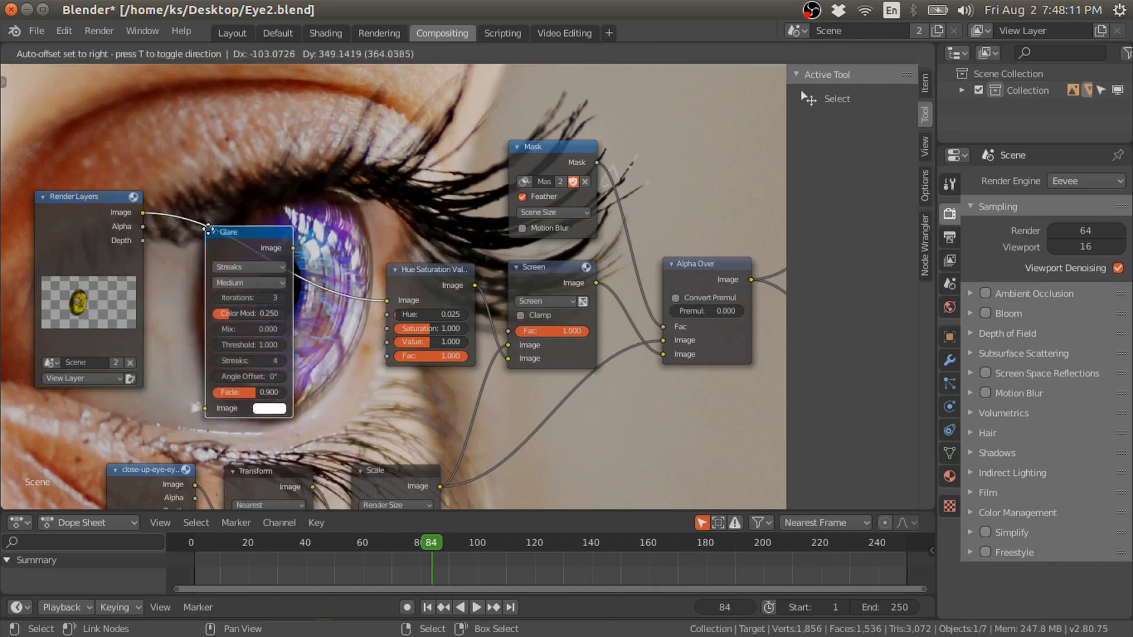
click(231, 242)
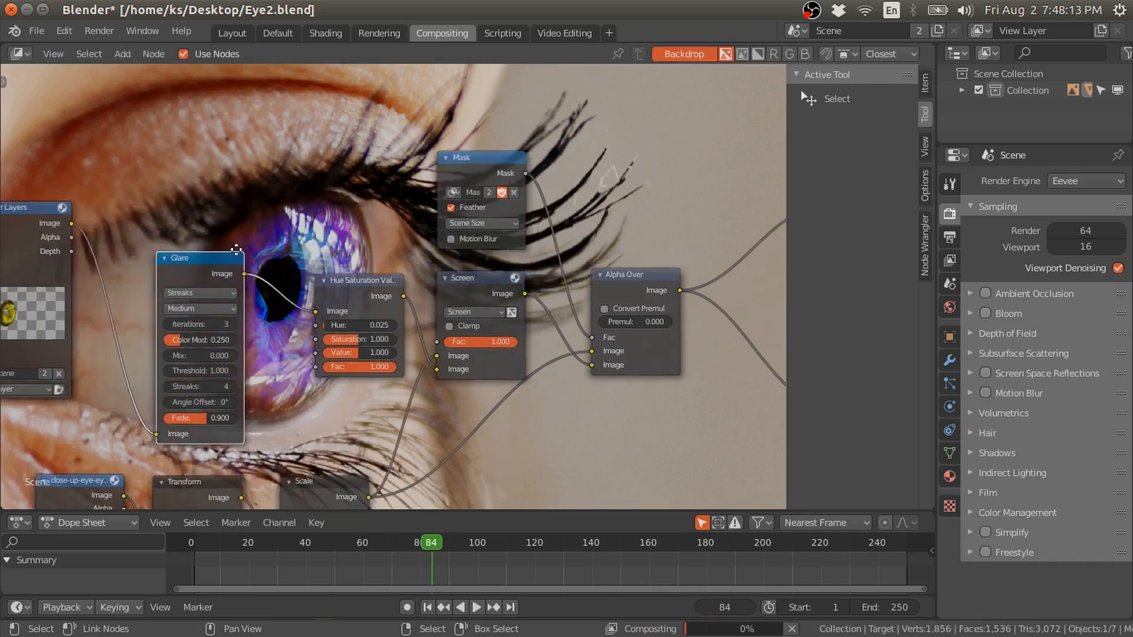
- Set the Glare node to Fog Glow with a threshold of 0.25
click(190, 298)
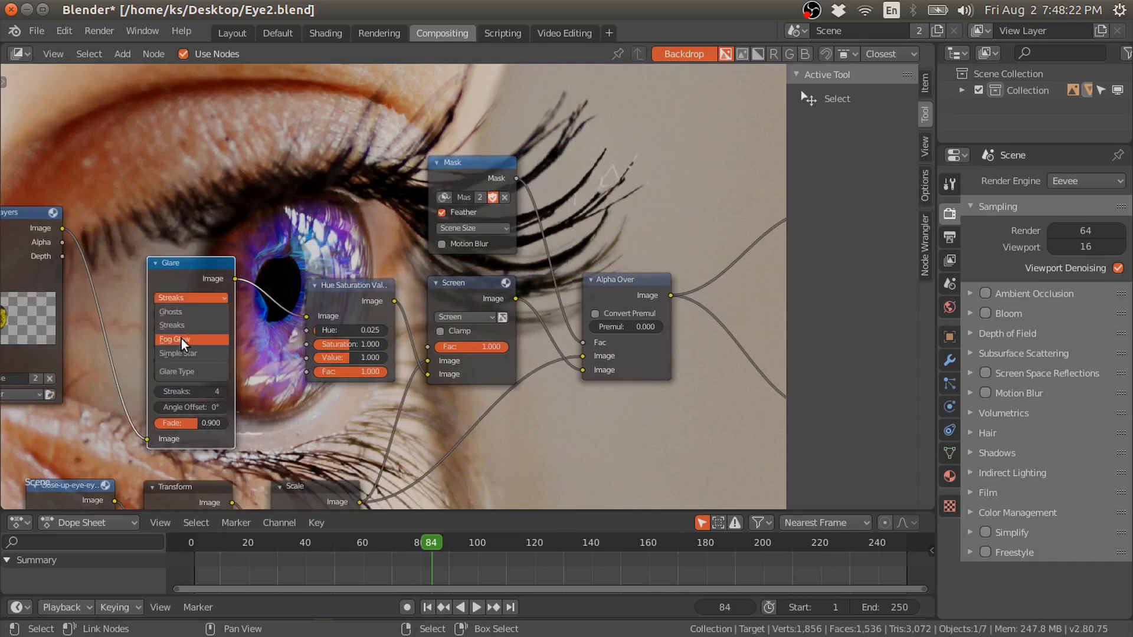
click(182, 341)
drag(188, 267, 185, 289)
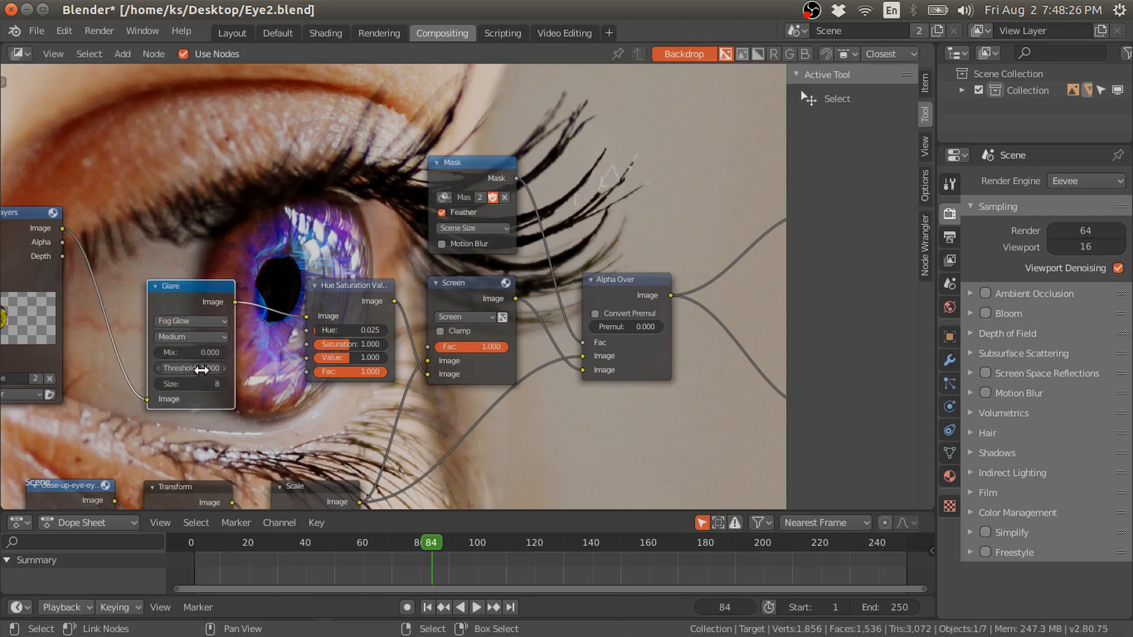
click(190, 368)
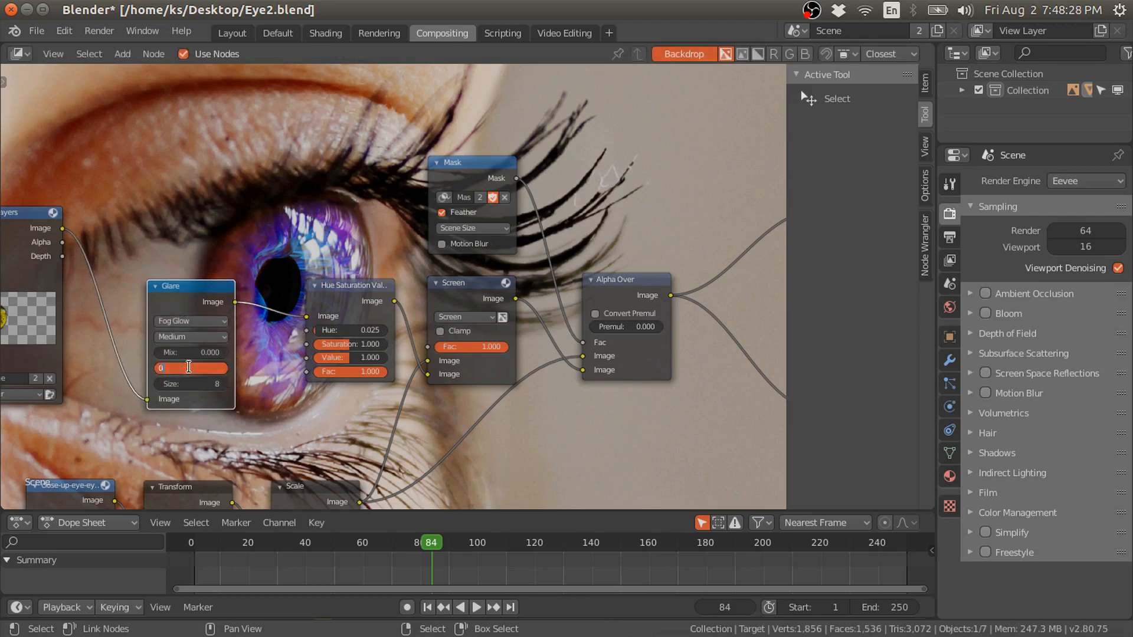
text(0.25)
key(Return)
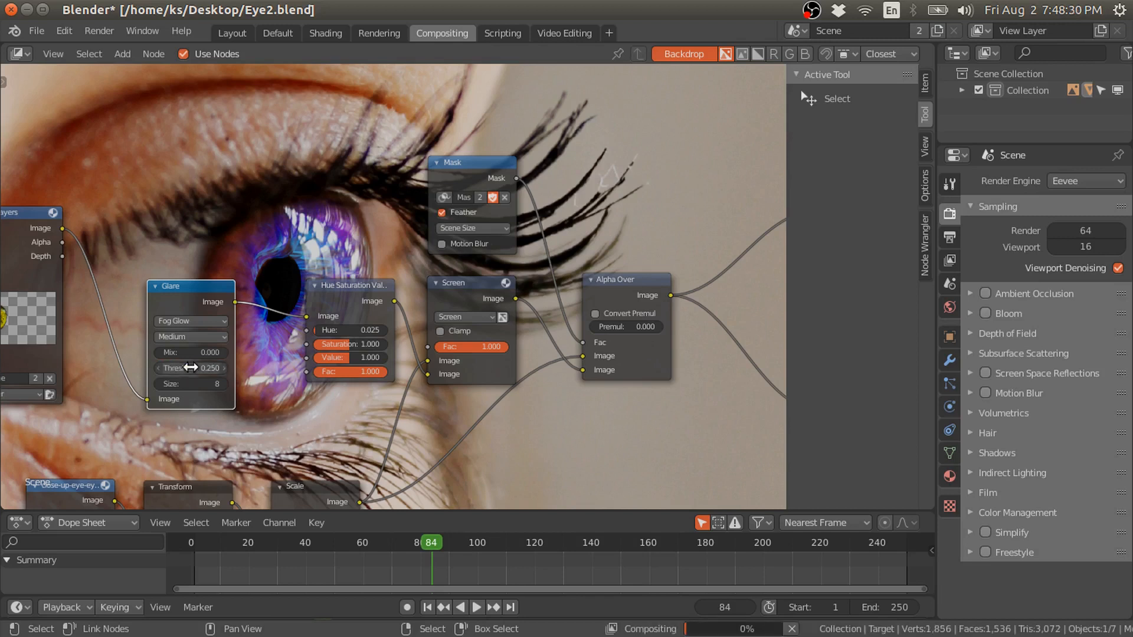
- Rearrange the Render Layers, Glare and Hue Saturation Value nodes to open a gap before the Screen node
middle_drag(339, 285, 367, 346)
drag(209, 361, 181, 368)
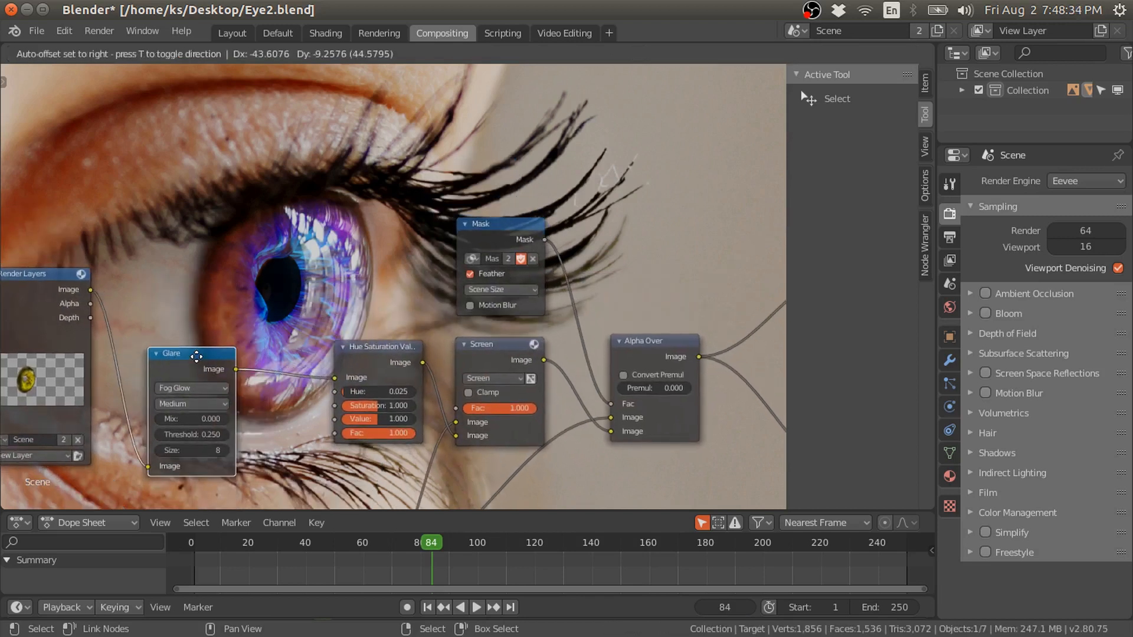
click(339, 354)
drag(315, 356, 295, 356)
drag(507, 359, 500, 360)
middle_drag(339, 357, 430, 344)
drag(114, 274, 43, 281)
drag(254, 346, 199, 346)
drag(408, 324, 334, 323)
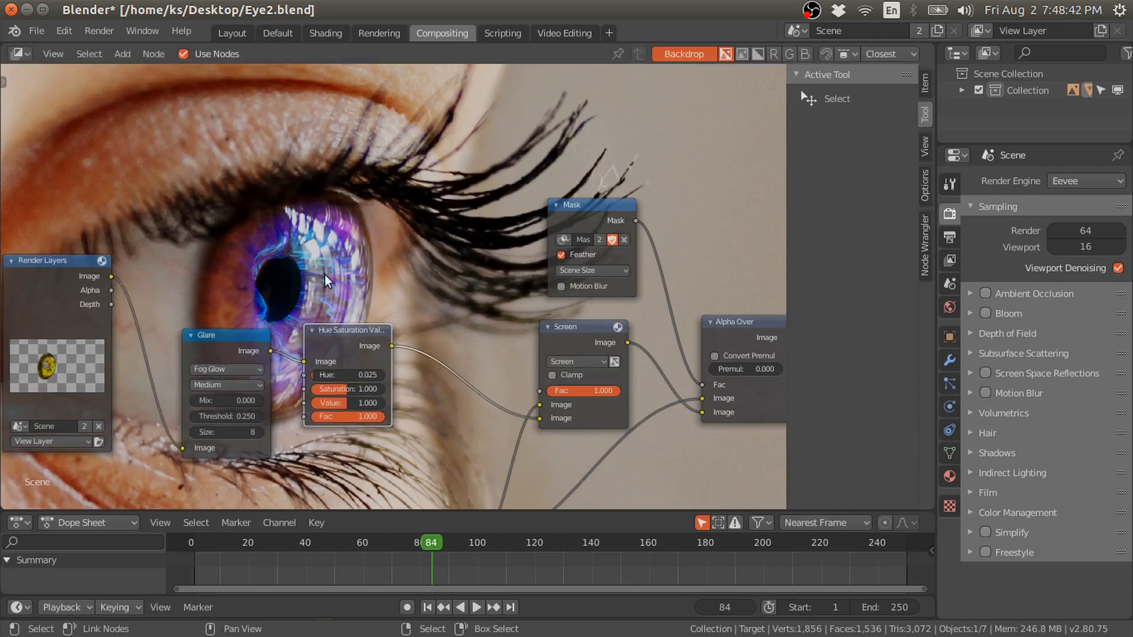
- Insert an RGB Curves node on the link between Hue Saturation Value and Screen
key(shift+a)
mouse_move(296, 215)
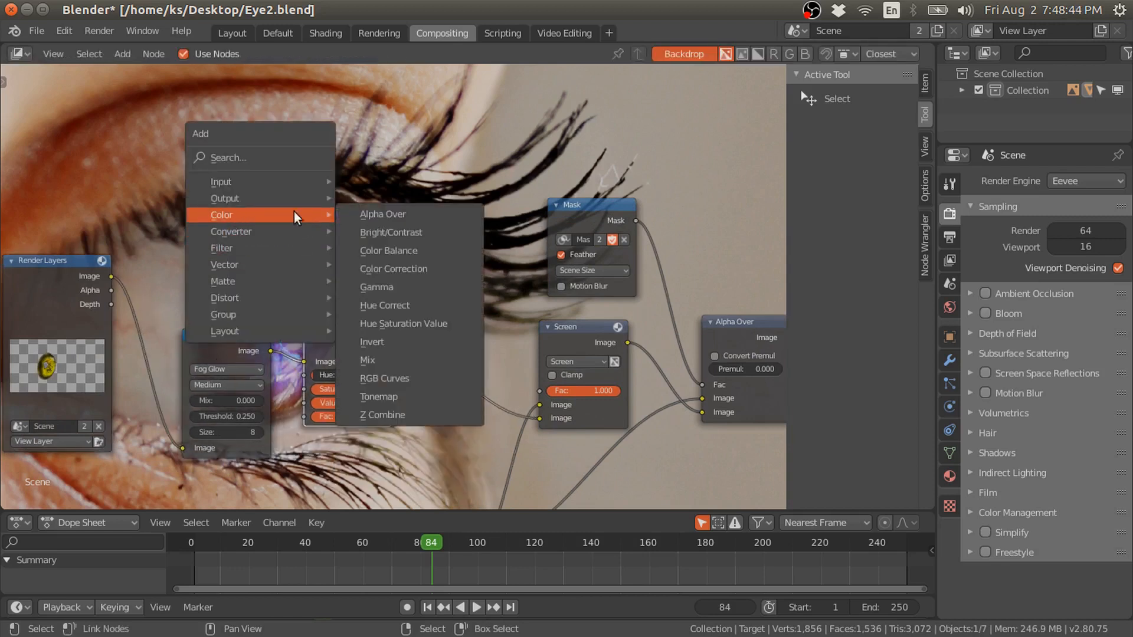
click(401, 378)
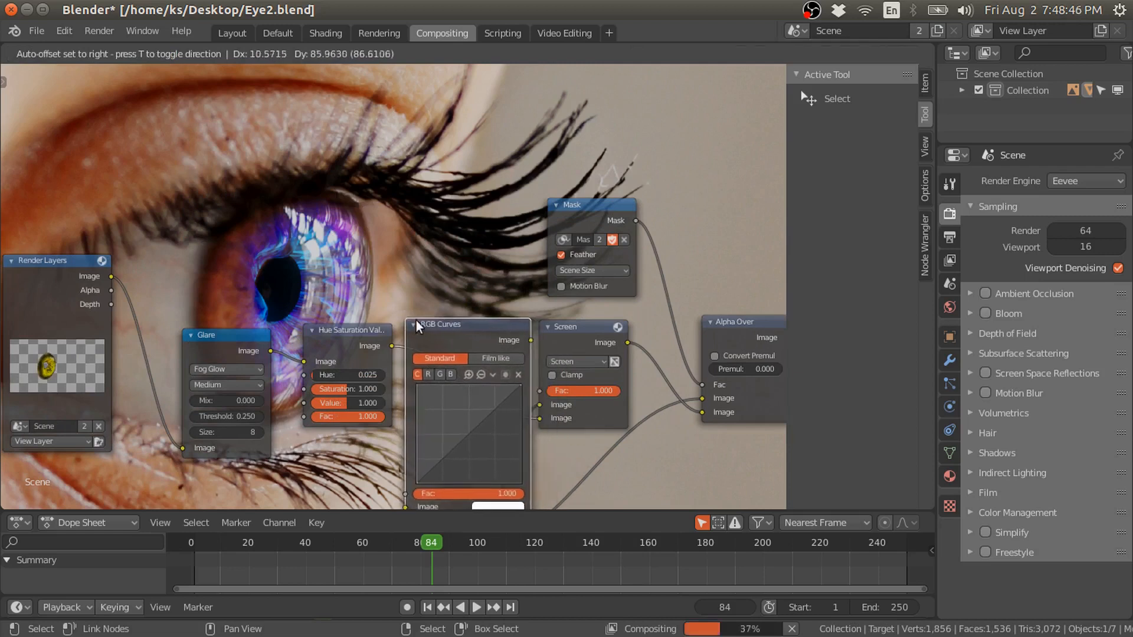
click(441, 319)
- Shape the combined RGB curve into an S with points at about X 0.69, Y 0.79 and X 0.24, Y 0.22
middle_drag(466, 333, 469, 301)
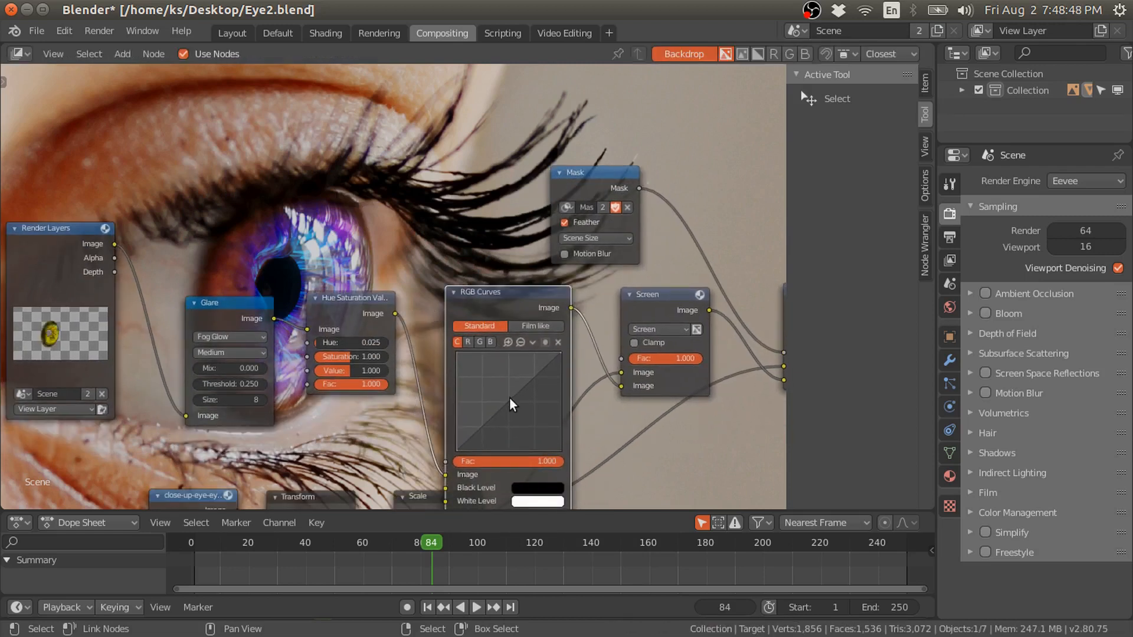
mouse_move(542, 373)
mouse_down()
mouse_move(525, 360)
mouse_move(527, 373)
mouse_up()
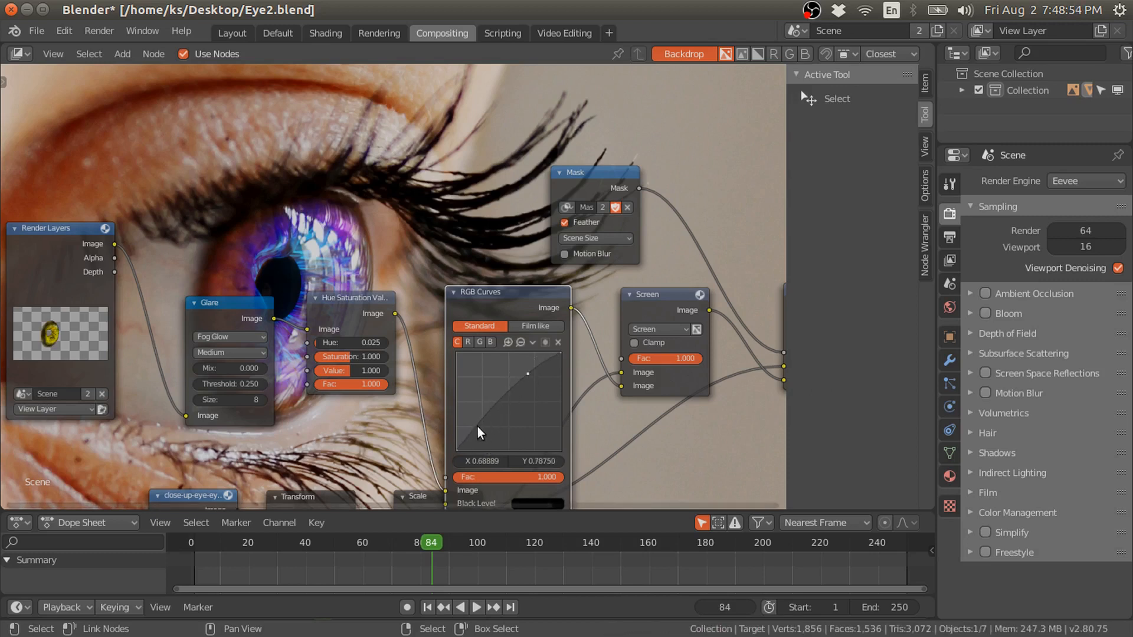
drag(475, 432, 482, 429)
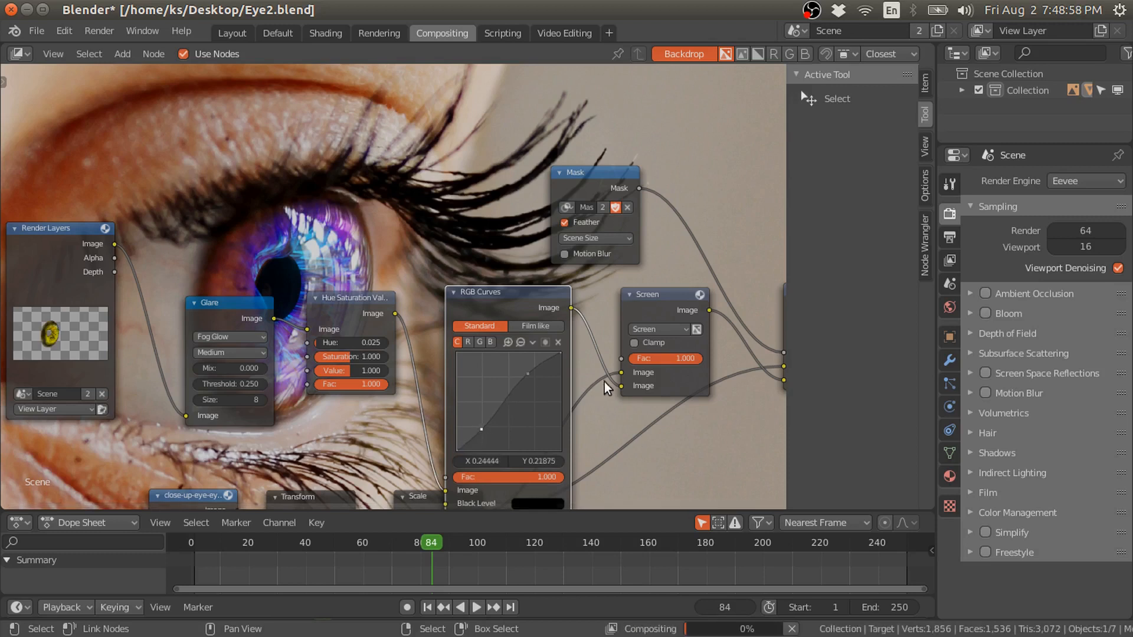
- Insert a Lens Distortion node after Alpha Over, feed both Composite and Viewer from it, and space out the two output nodes
middle_drag(562, 445, 193, 400)
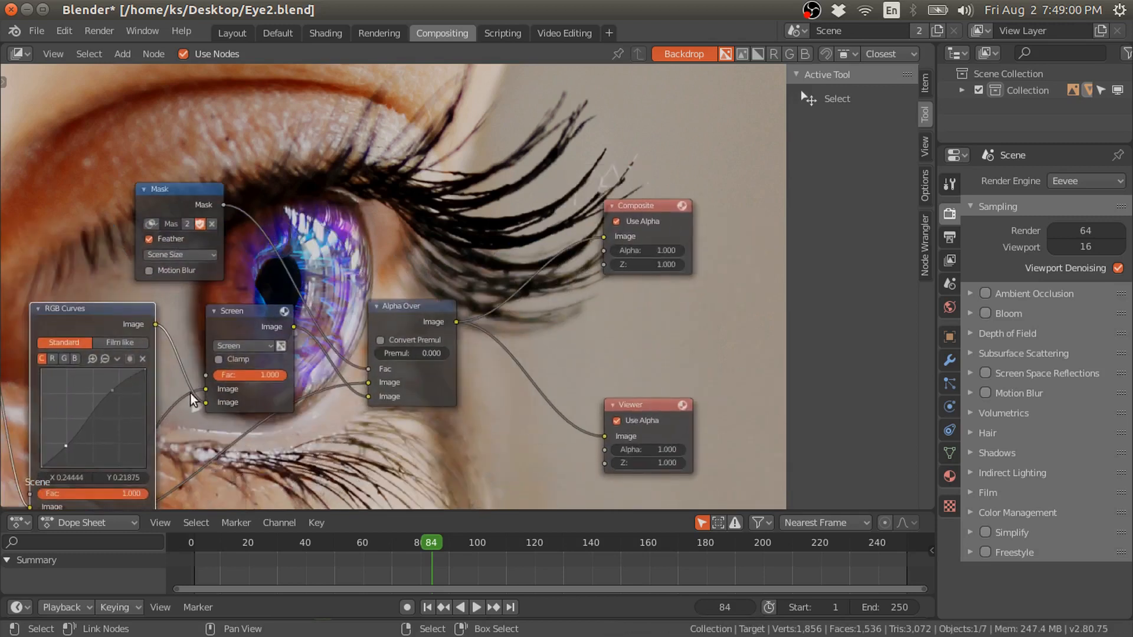
key(shift+a)
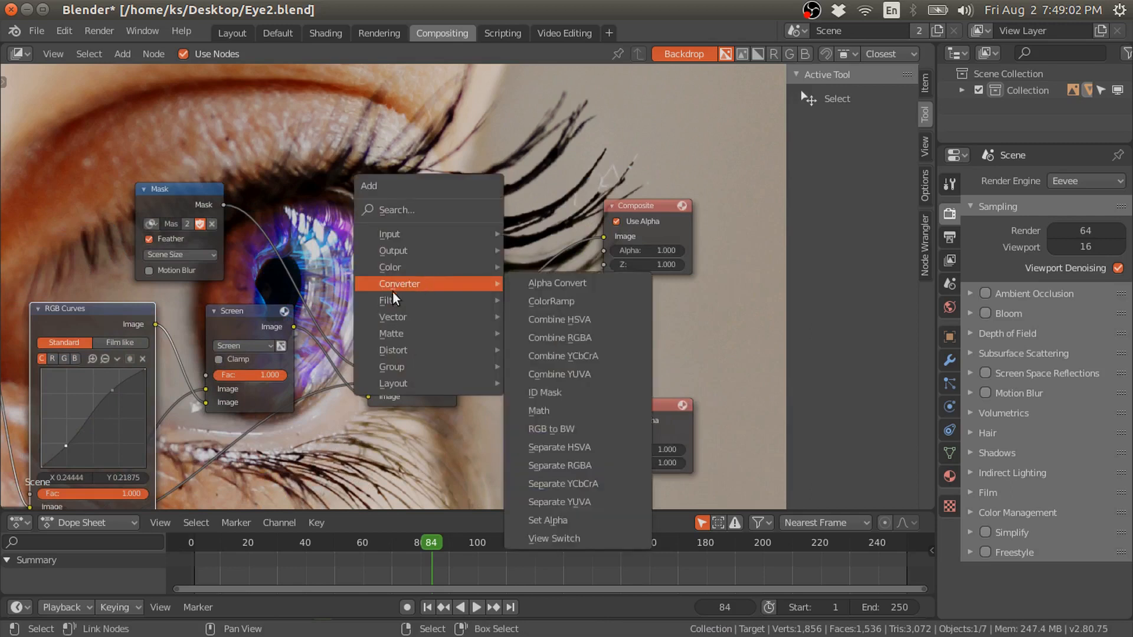
mouse_move(403, 334)
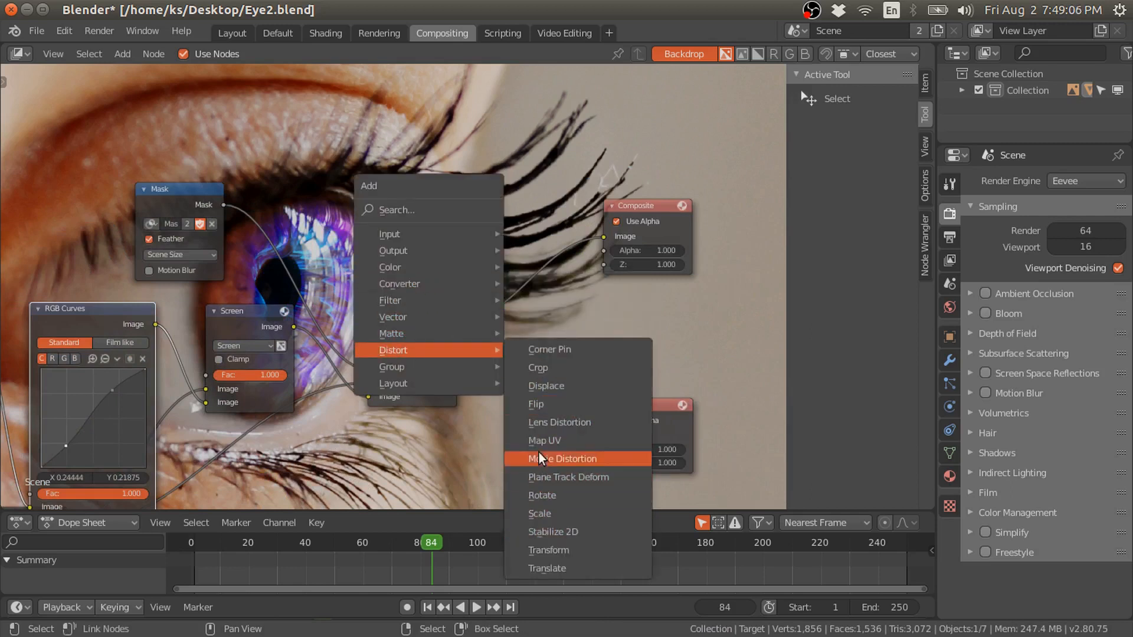
click(558, 422)
click(504, 282)
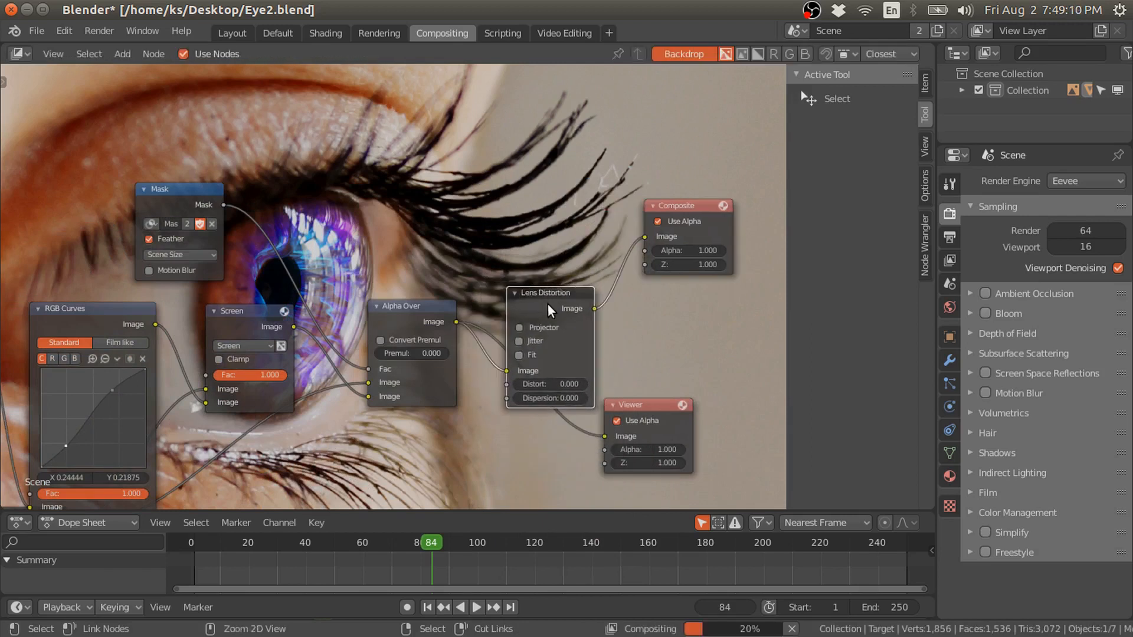
drag(652, 407, 716, 393)
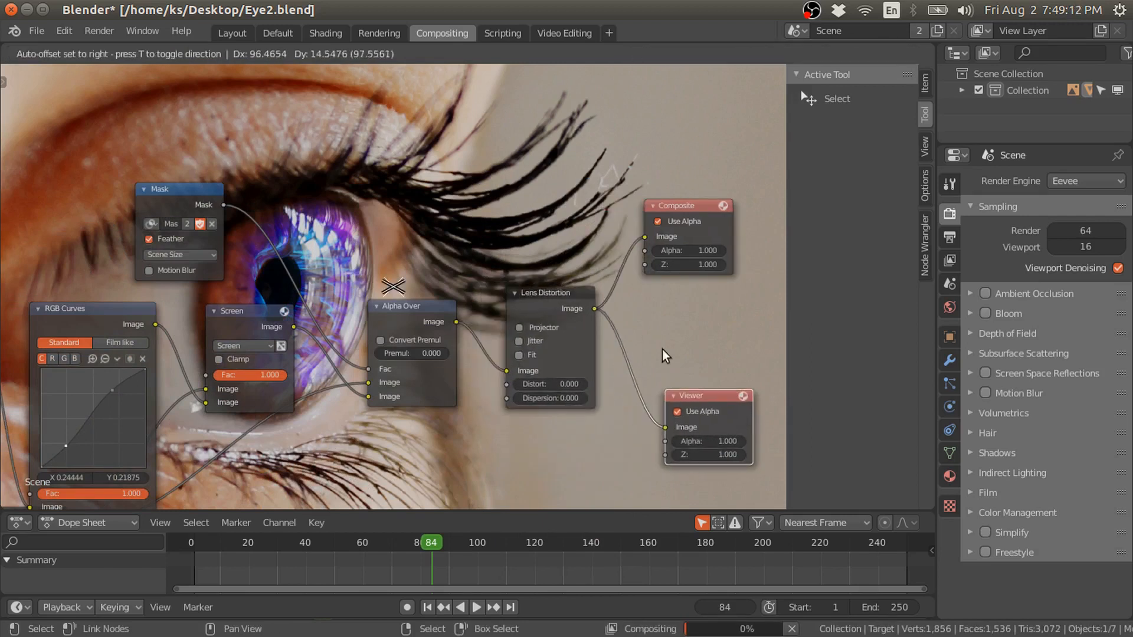
drag(683, 205, 706, 251)
- Enable only Fit on the Lens Distortion node and set both Distort and Dispersion to 0.005
click(519, 328)
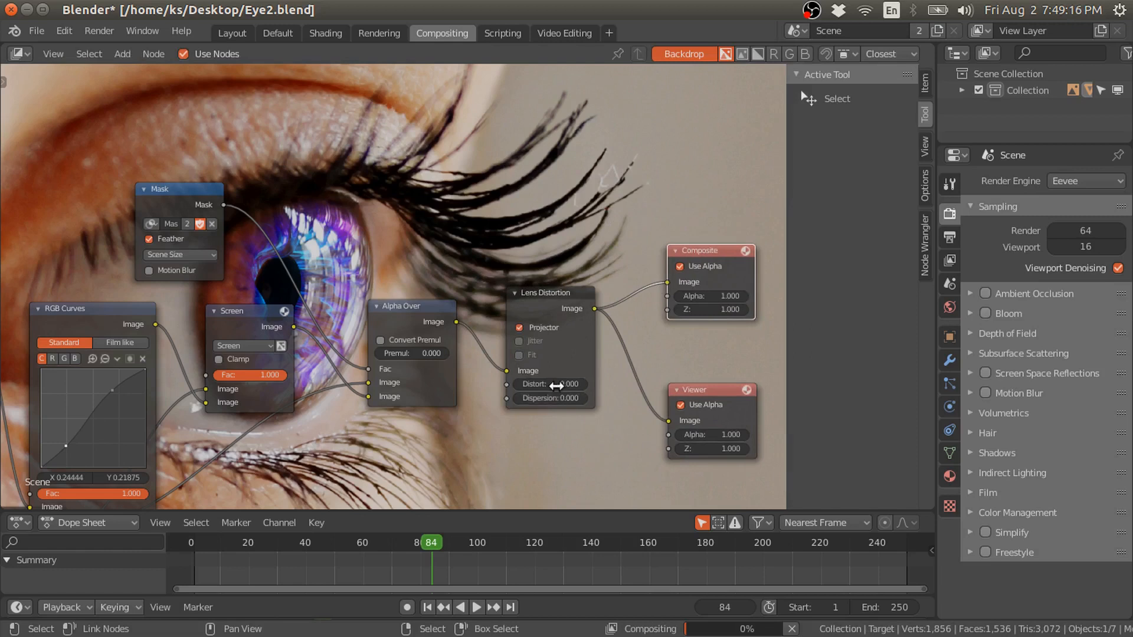
click(533, 329)
click(531, 356)
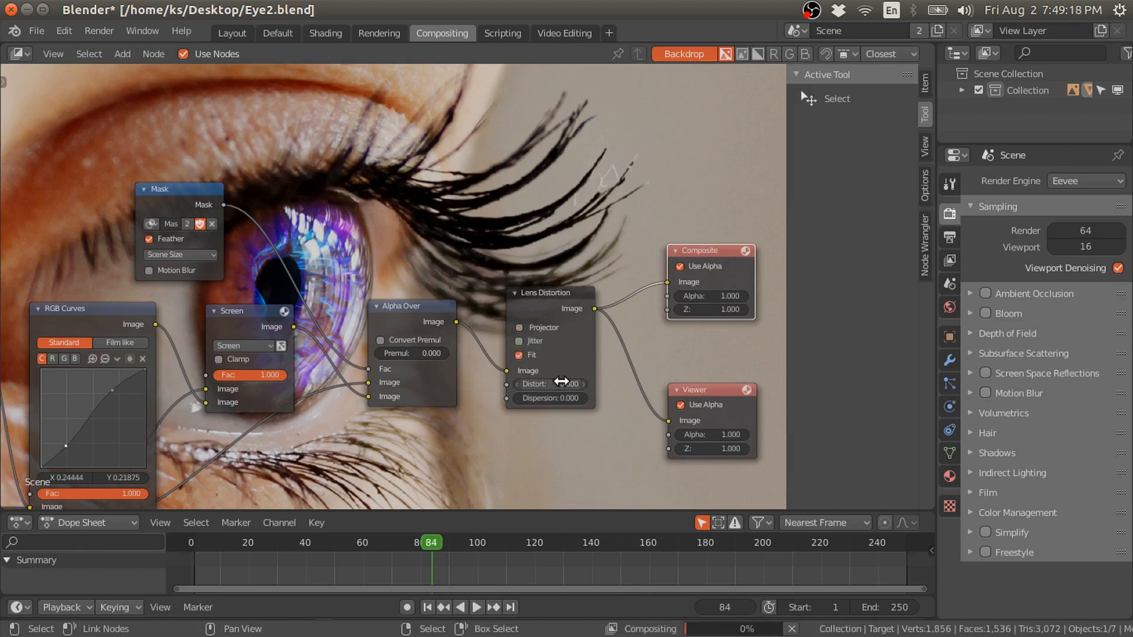
drag(562, 384, 563, 394)
text(0.)
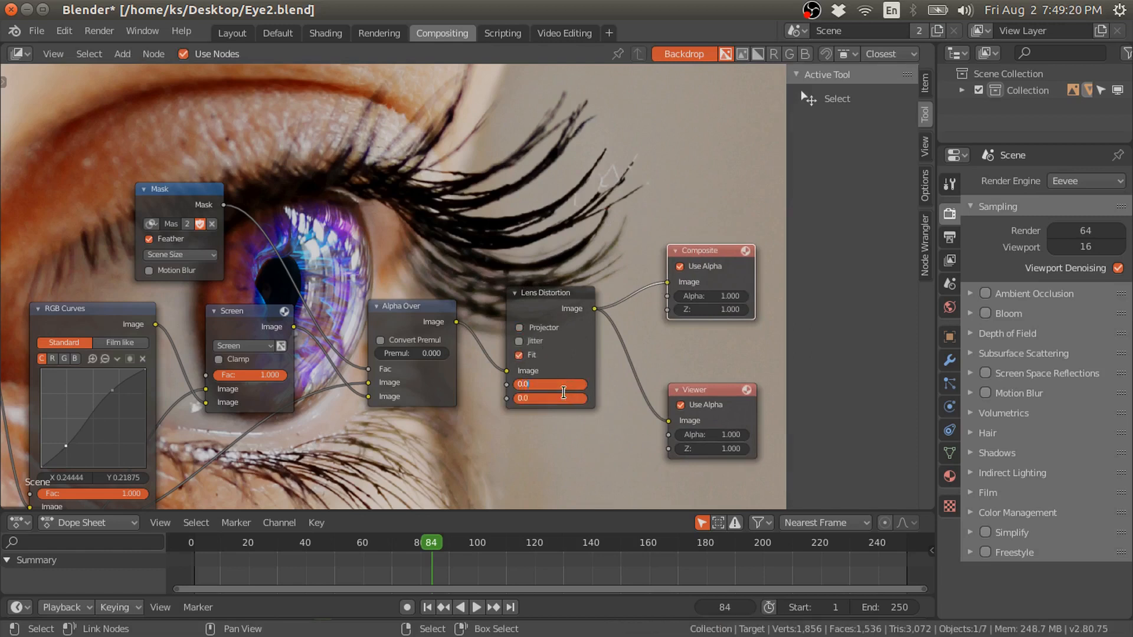
text(005)
key(Return)
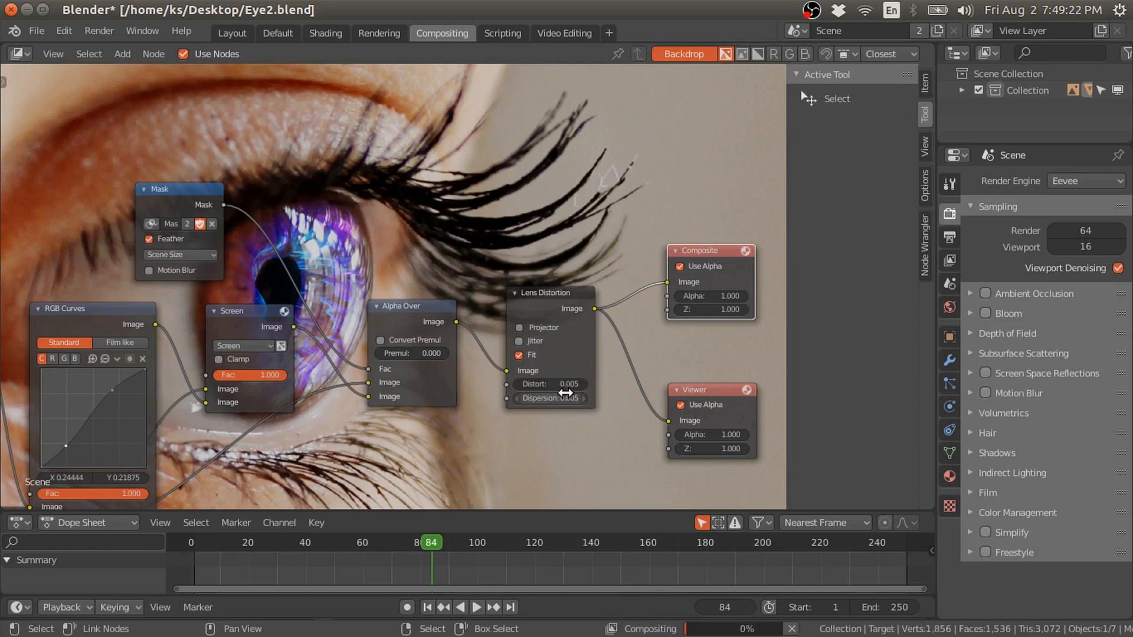
middle_drag(537, 219, 446, 230)
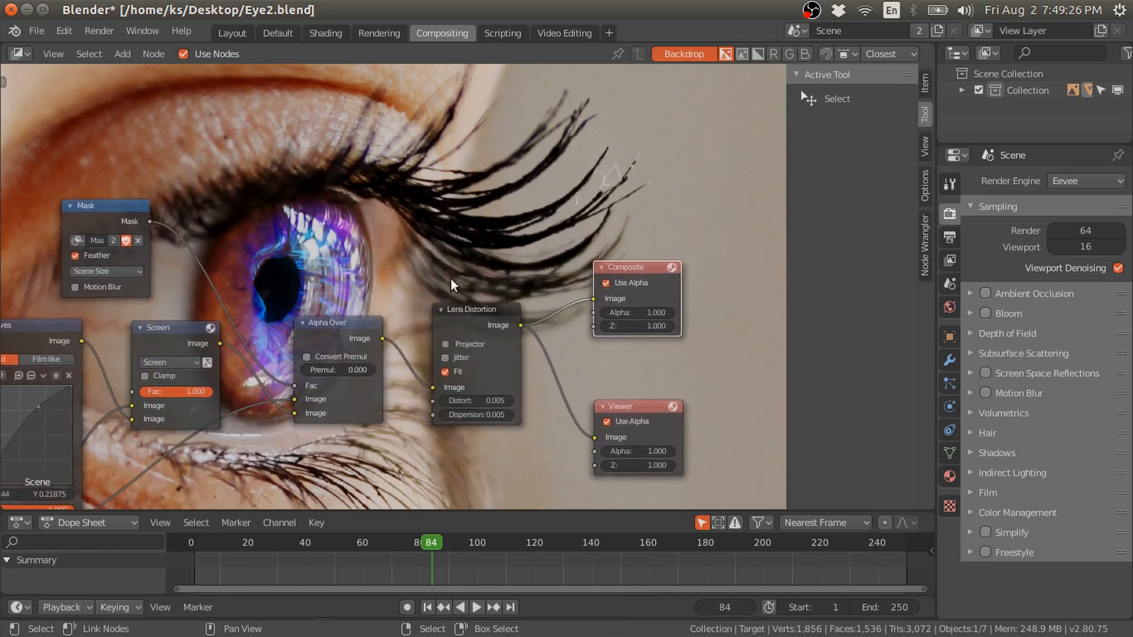
- Examine the iris's emission material and camera view in the Shading workspace, check the AN Tree, and return to the compositing nodes
click(323, 33)
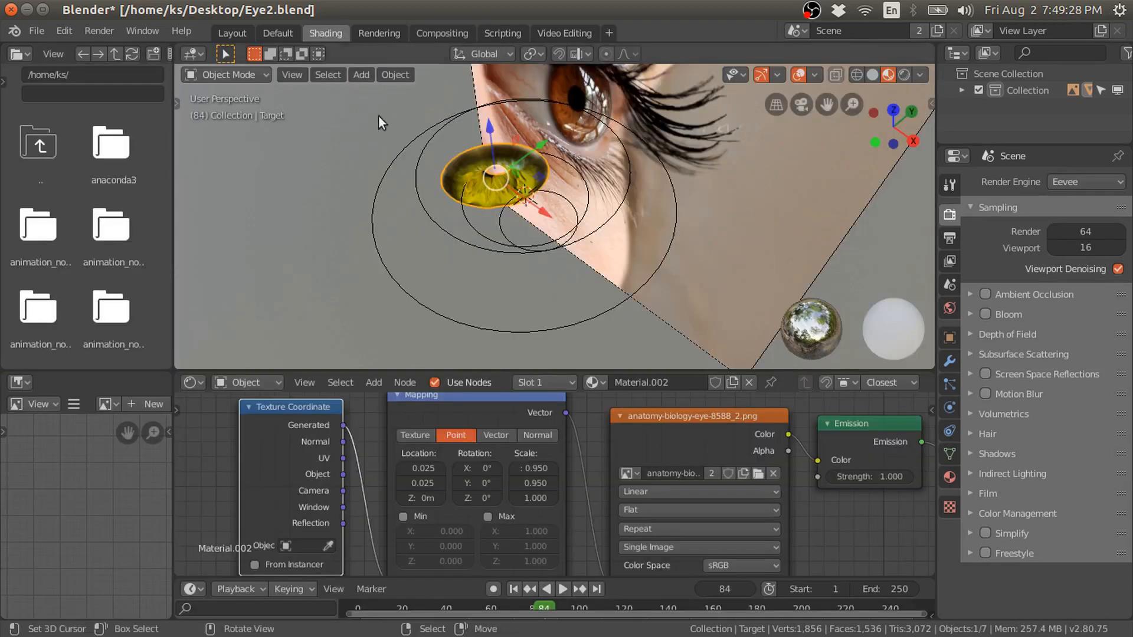
key(KP_0)
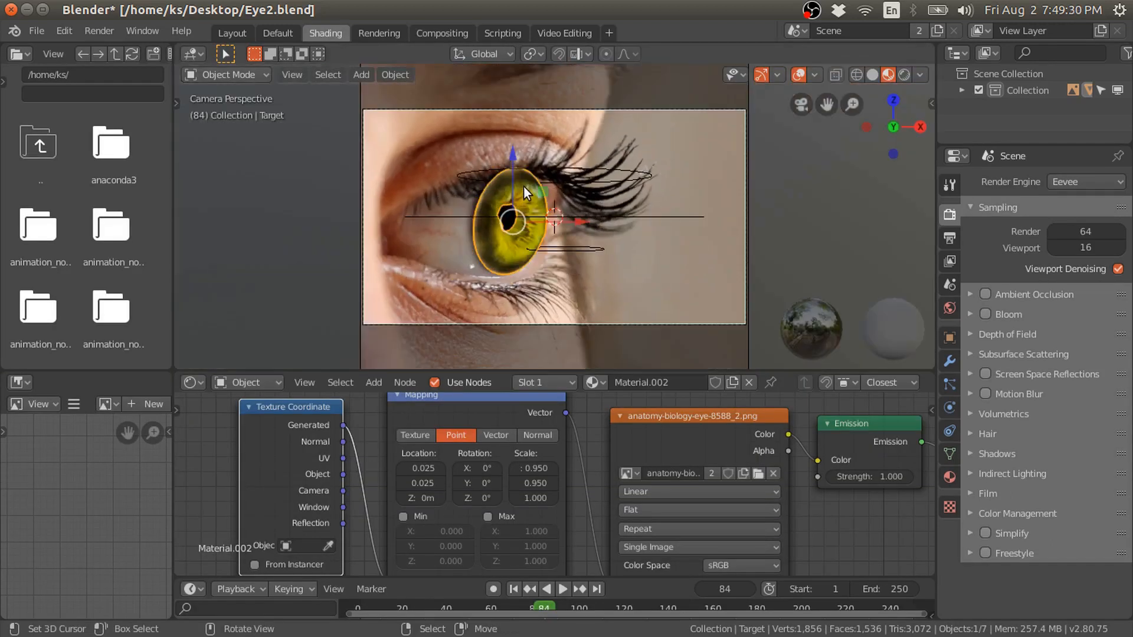
scroll(522, 186, up, 3)
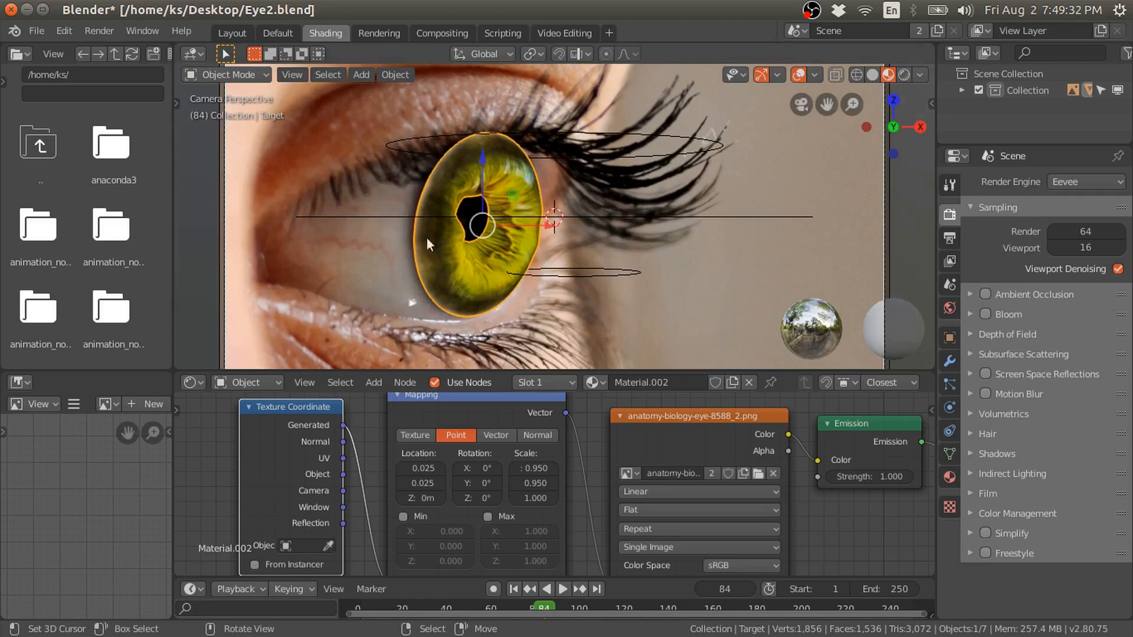
middle_drag(756, 443, 462, 450)
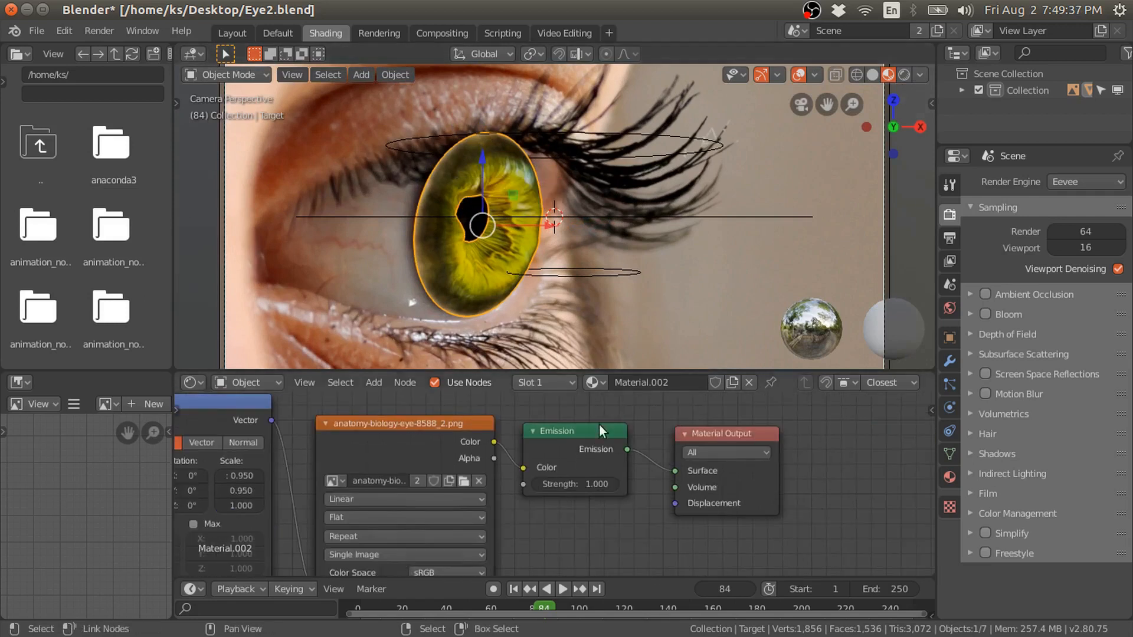
drag(496, 440, 527, 416)
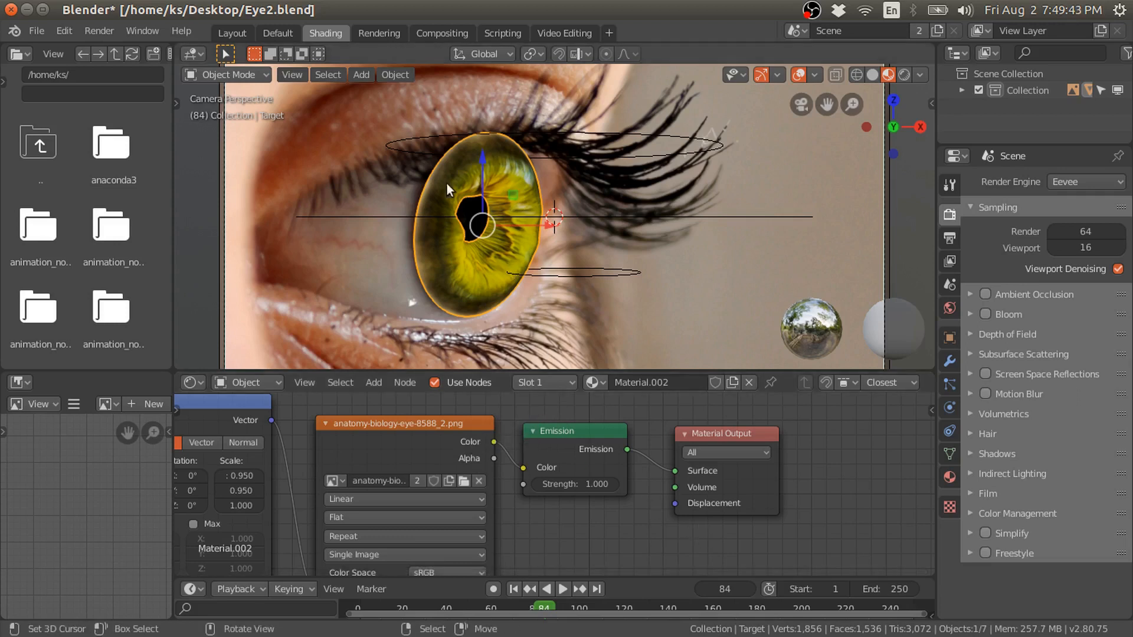
click(231, 31)
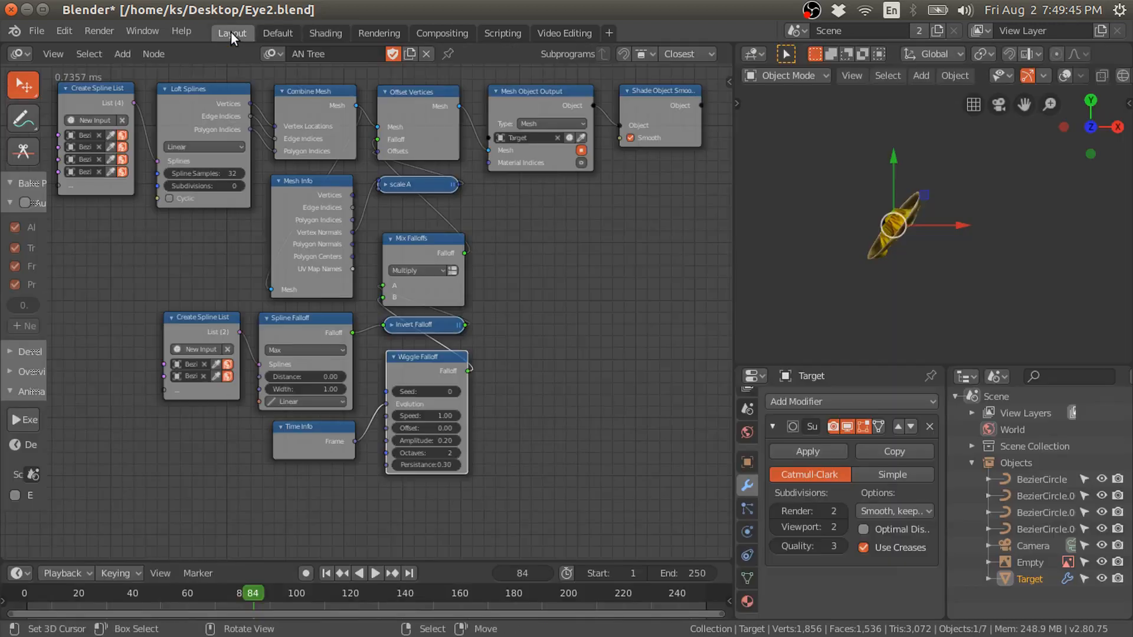
click(463, 30)
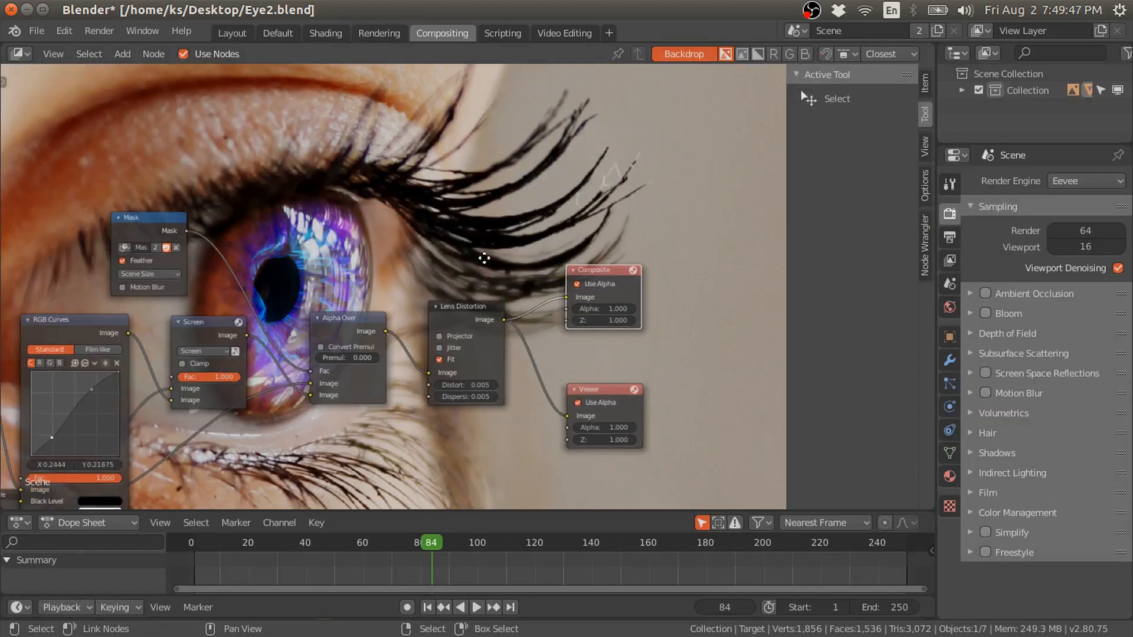
scroll(466, 280, down, 2)
middle_drag(302, 294, 407, 259)
middle_drag(299, 259, 375, 258)
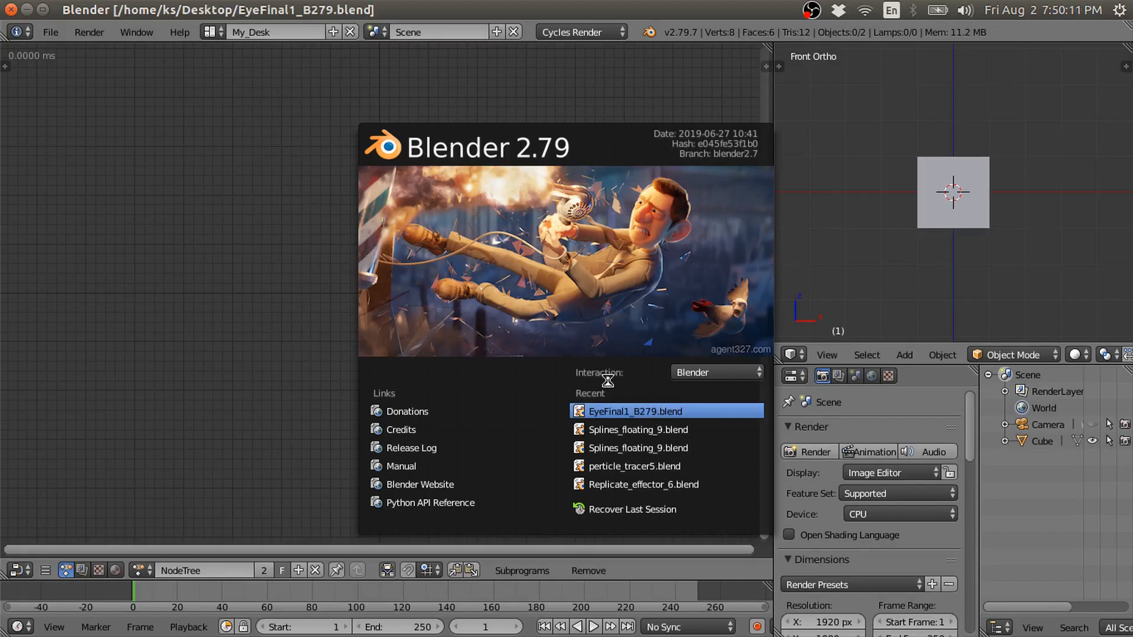
- Open EyeFinal1_B279.blend in Blender 2.79 and look over its Animation Nodes tree with the Sound Falloff setup
click(608, 383)
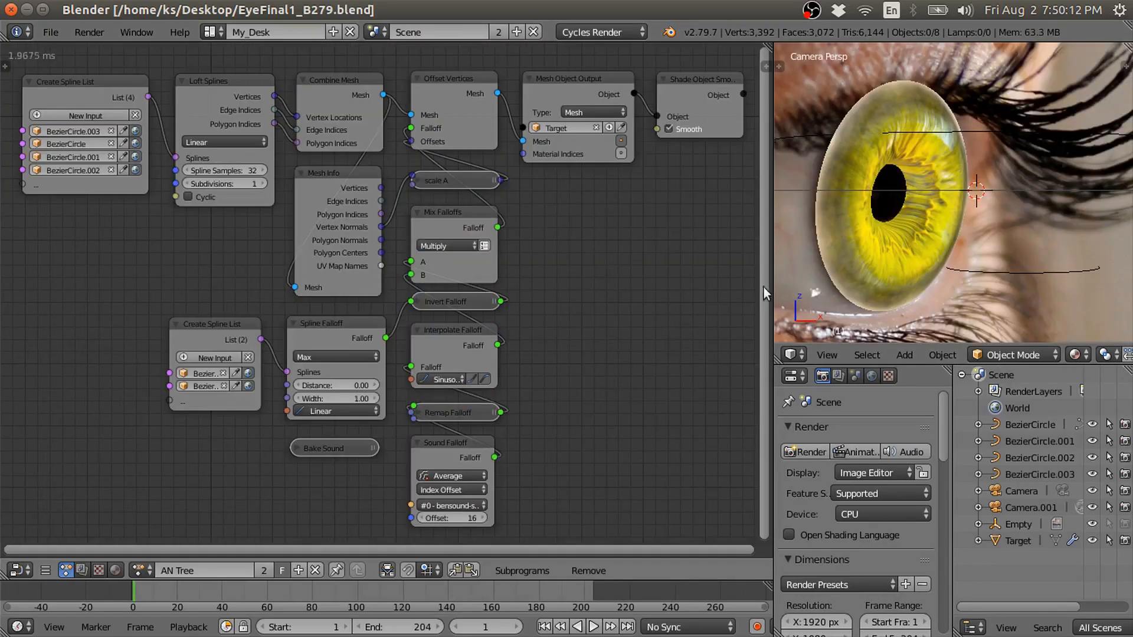
scroll(462, 438, up, 1)
middle_drag(462, 429, 429, 432)
scroll(438, 427, down, 1)
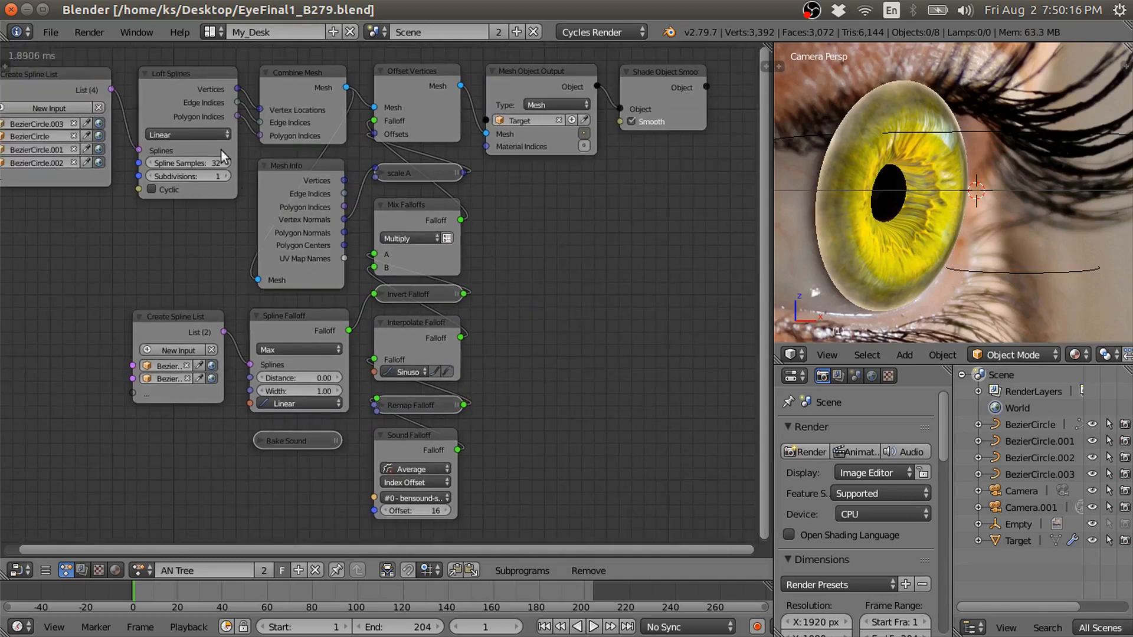
middle_drag(557, 183, 590, 176)
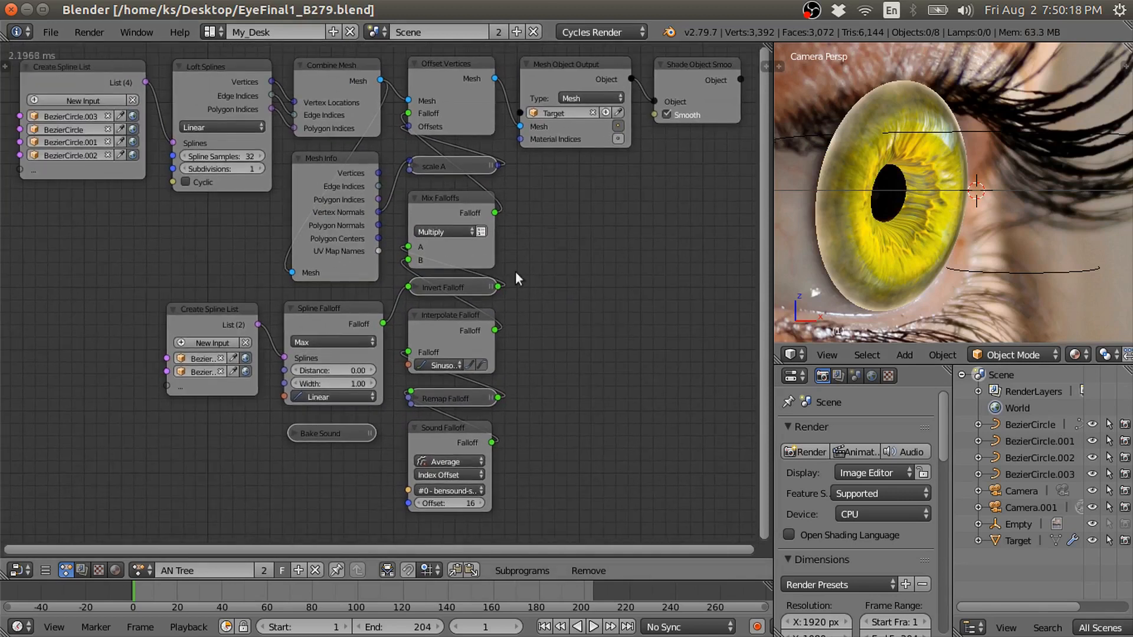
scroll(455, 450, up, 1)
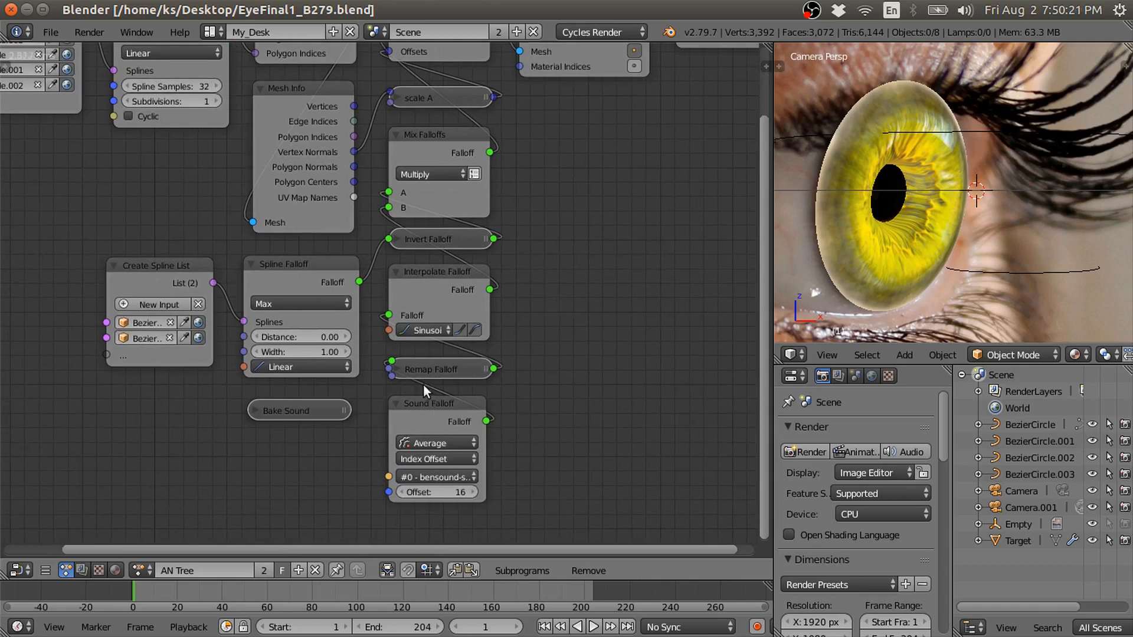
- Play back the sound-driven iris animation, stop it, and fit the whole node tree in view
click(594, 627)
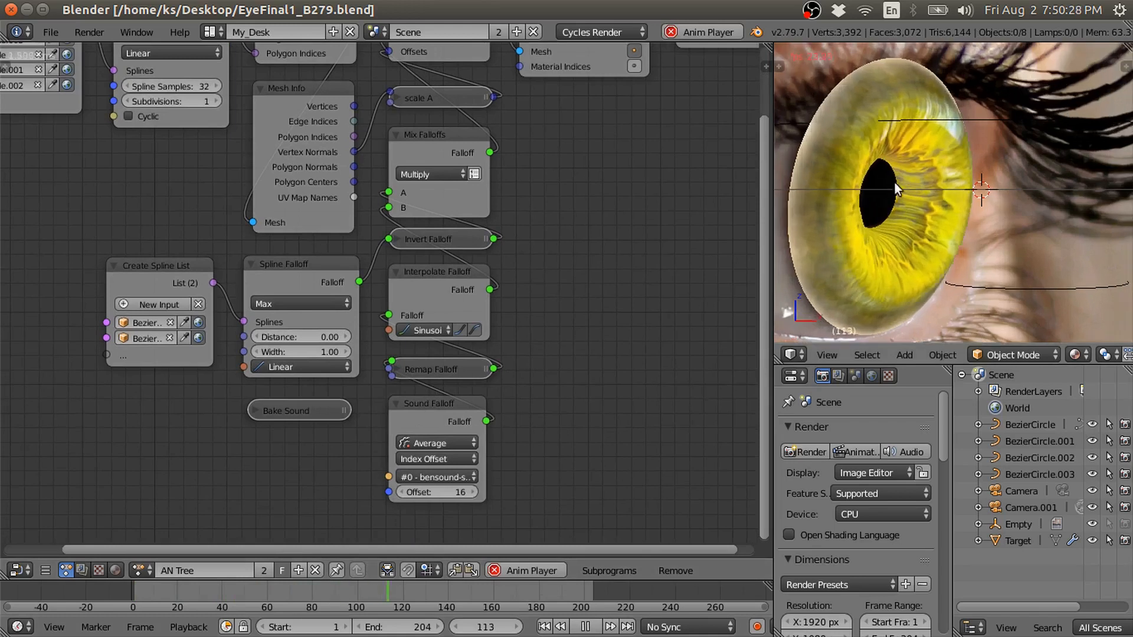
click(587, 628)
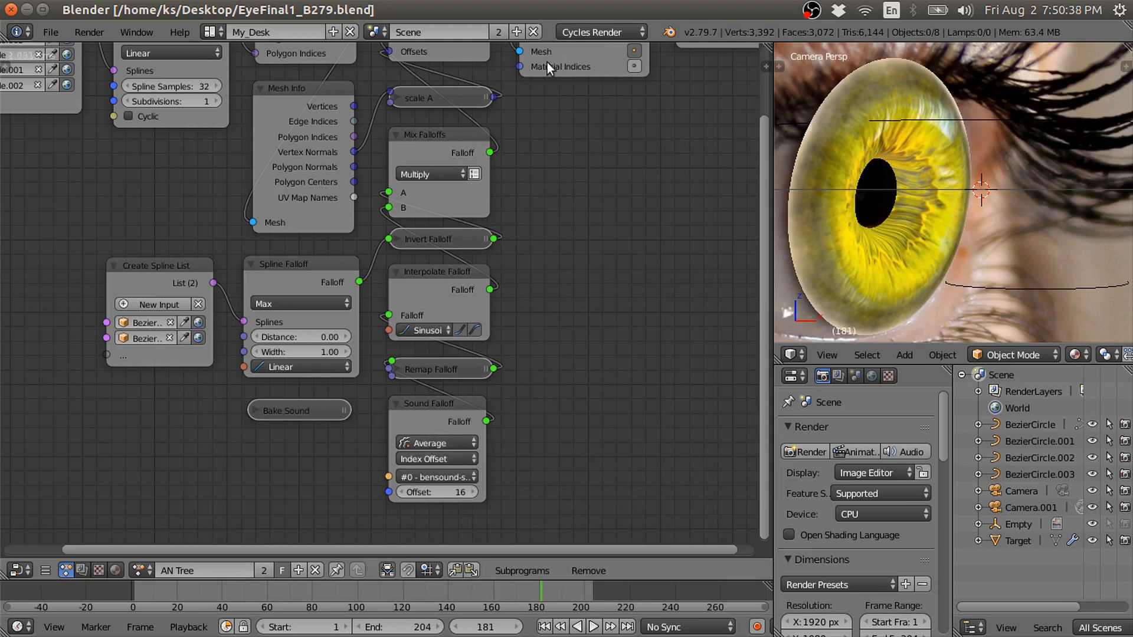
key(Home)
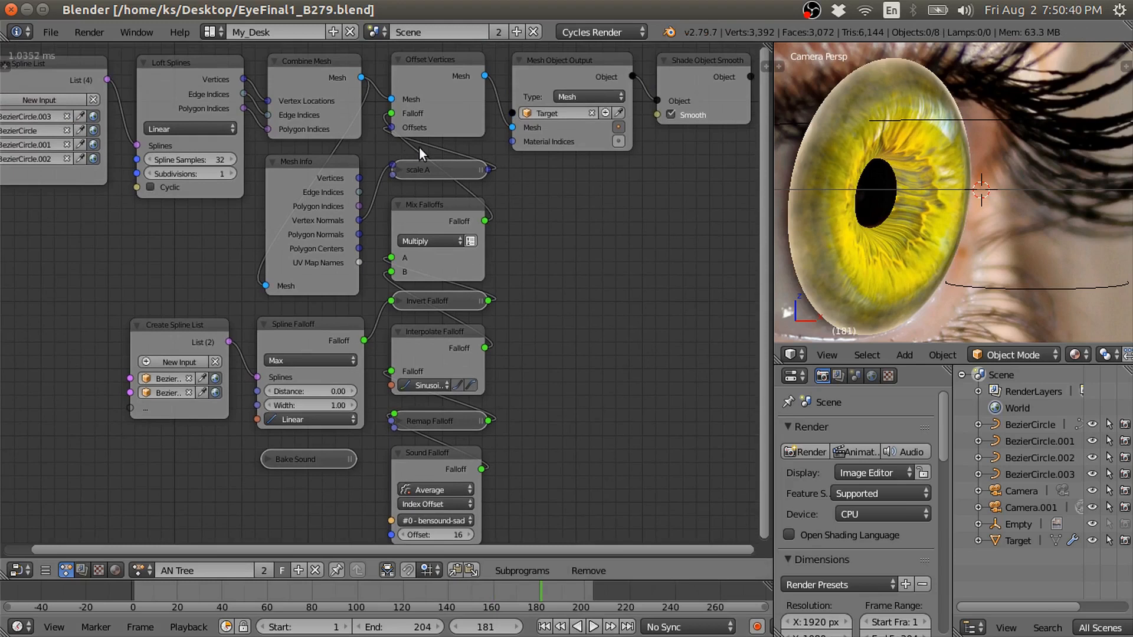
- View the file's compositing setup in the Compositing layout and return to the My_Desk layout
click(211, 32)
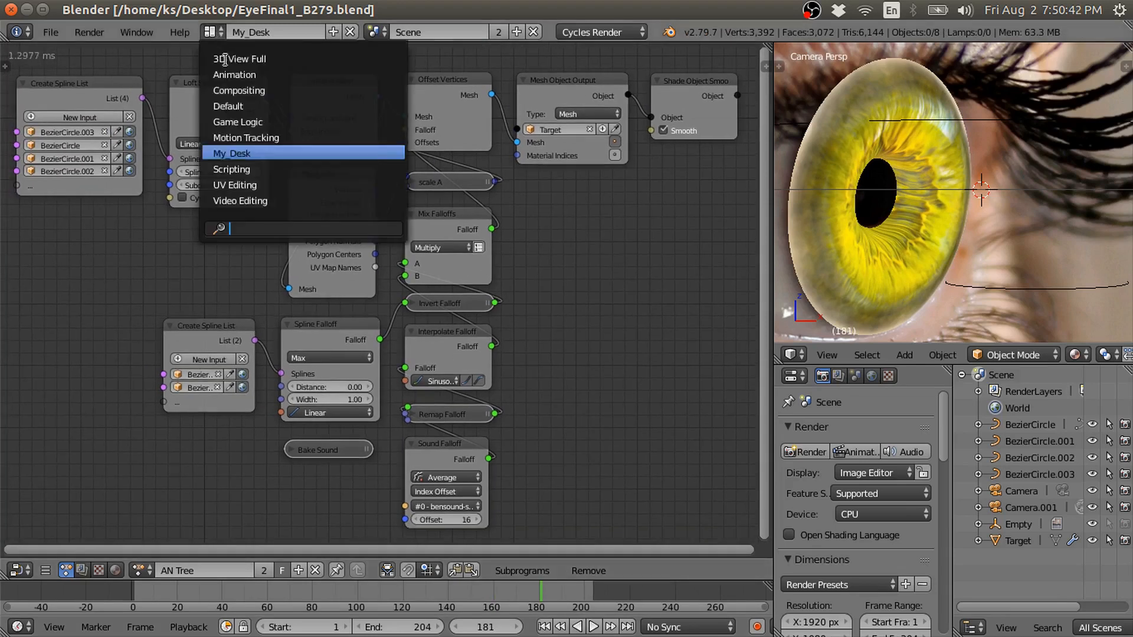
click(236, 90)
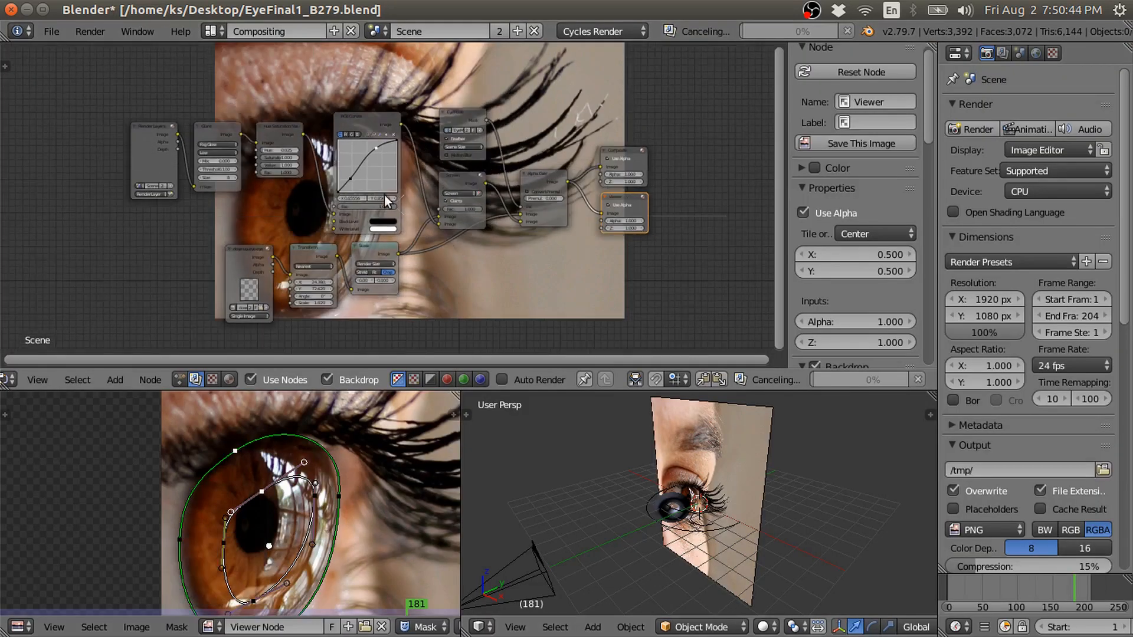
click(214, 32)
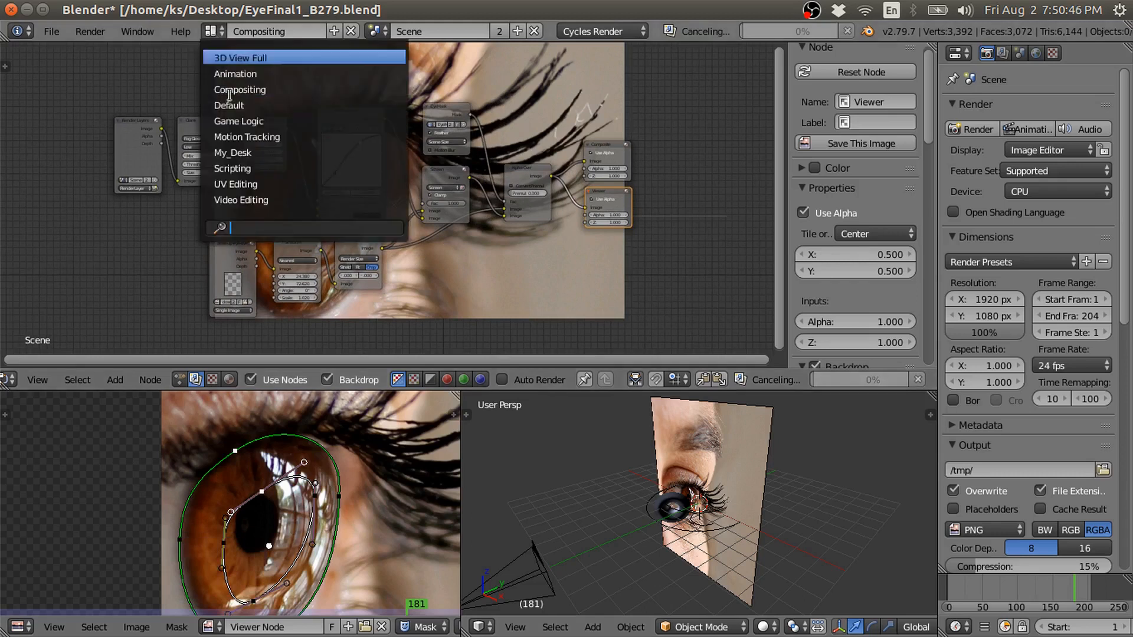
click(233, 153)
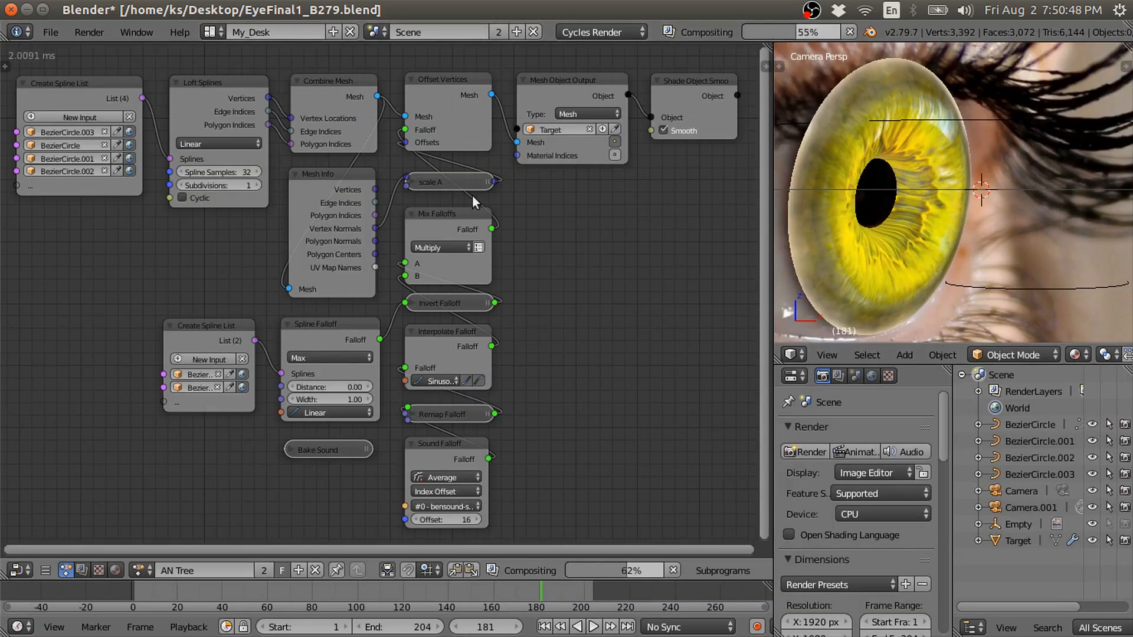
- Save the file over the existing EyeFinal1_B279.blend
key(ctrl+s)
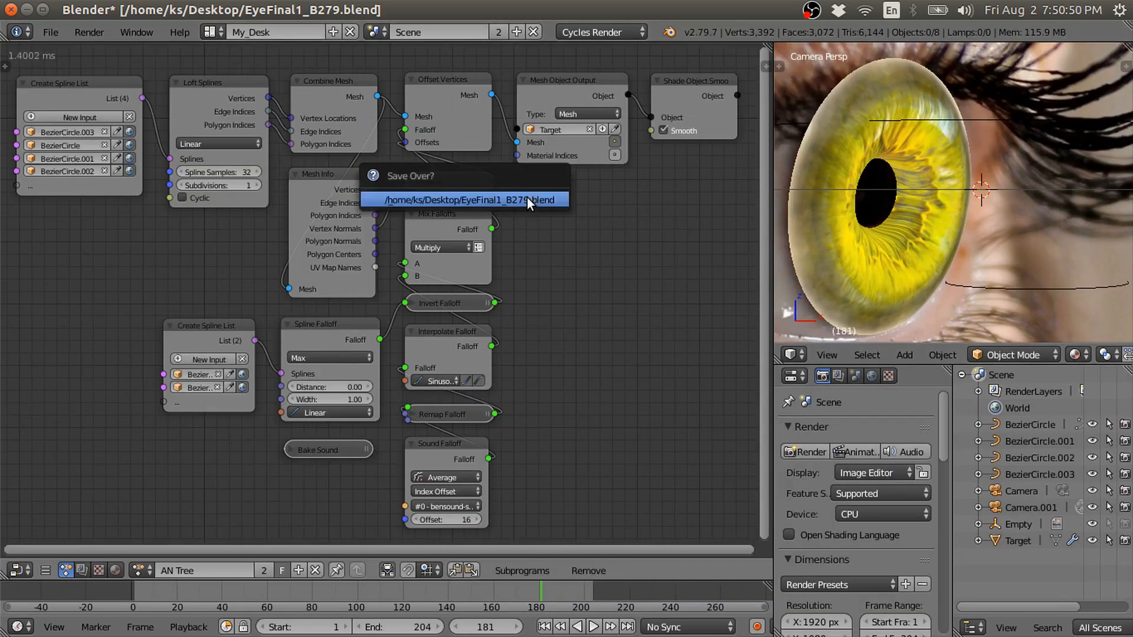
click(526, 197)
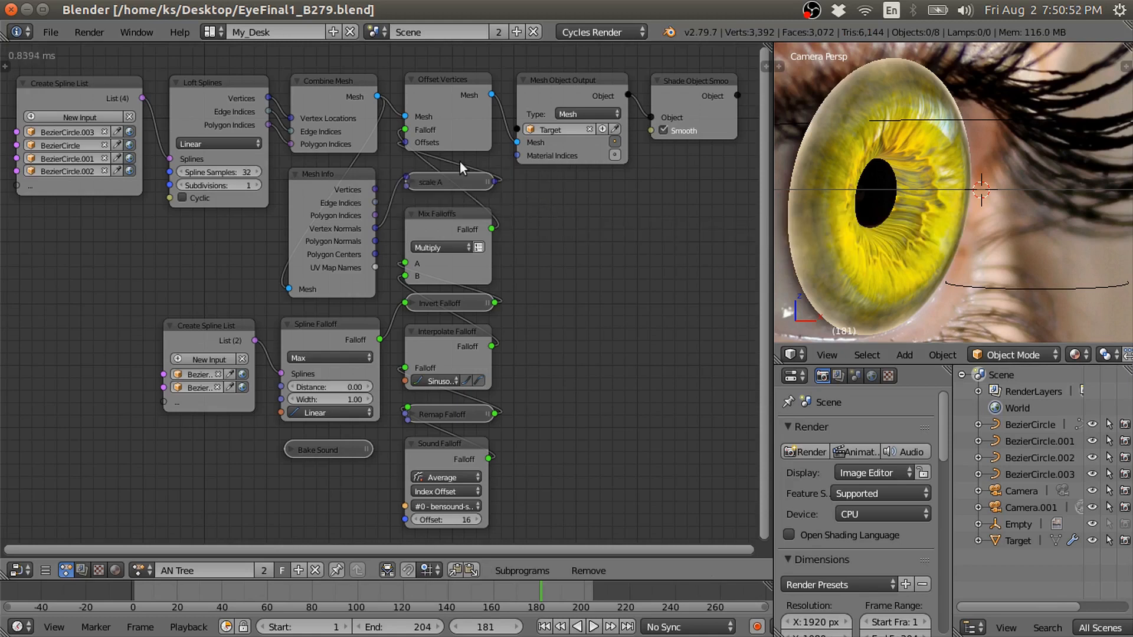